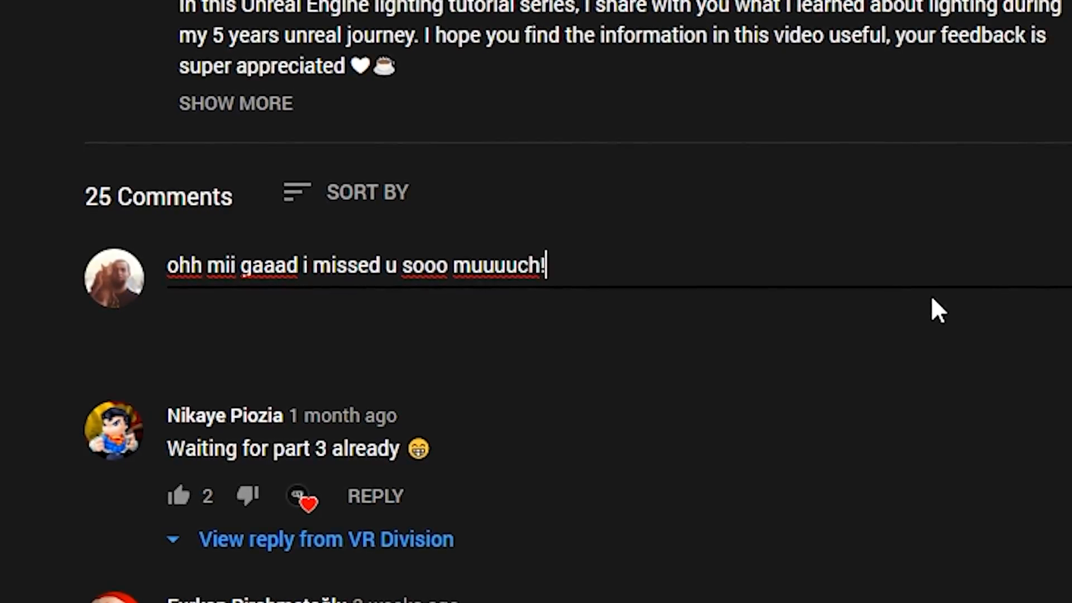
pyautogui.write('3')
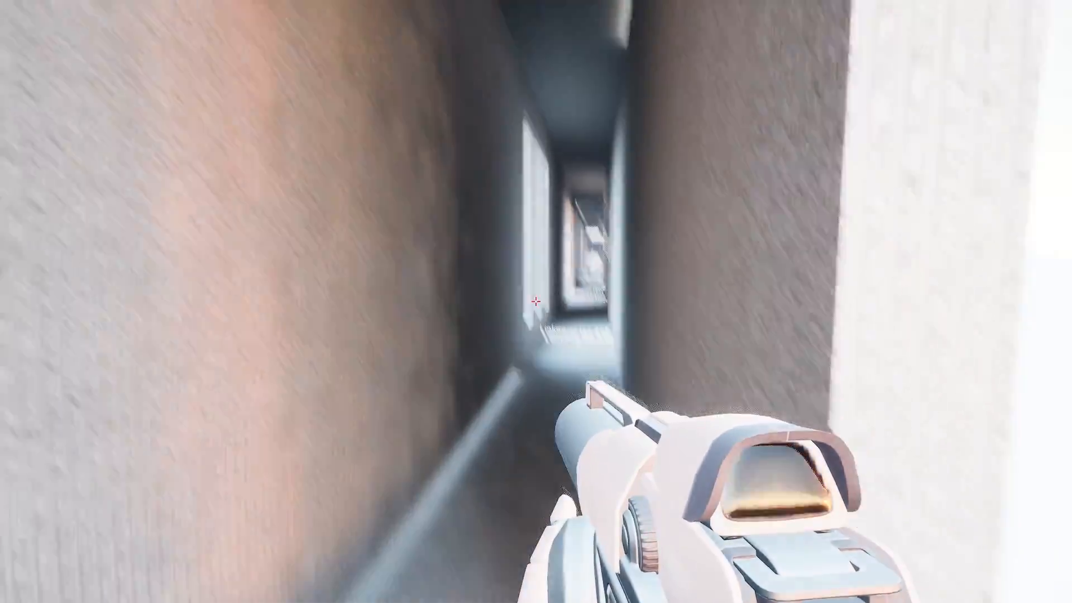
pyautogui.press('w')
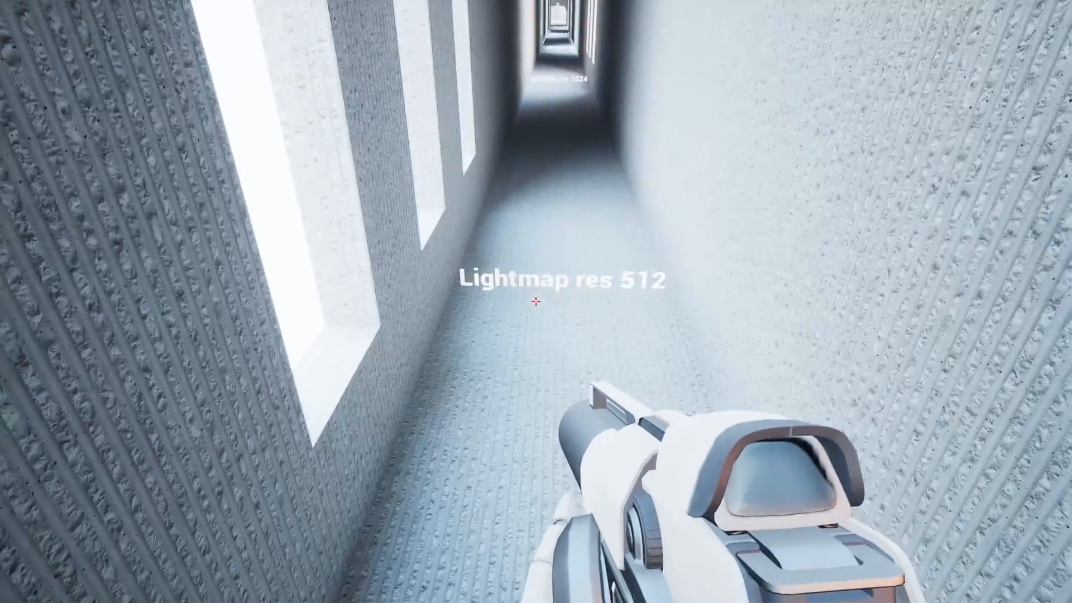
pyautogui.press('w')
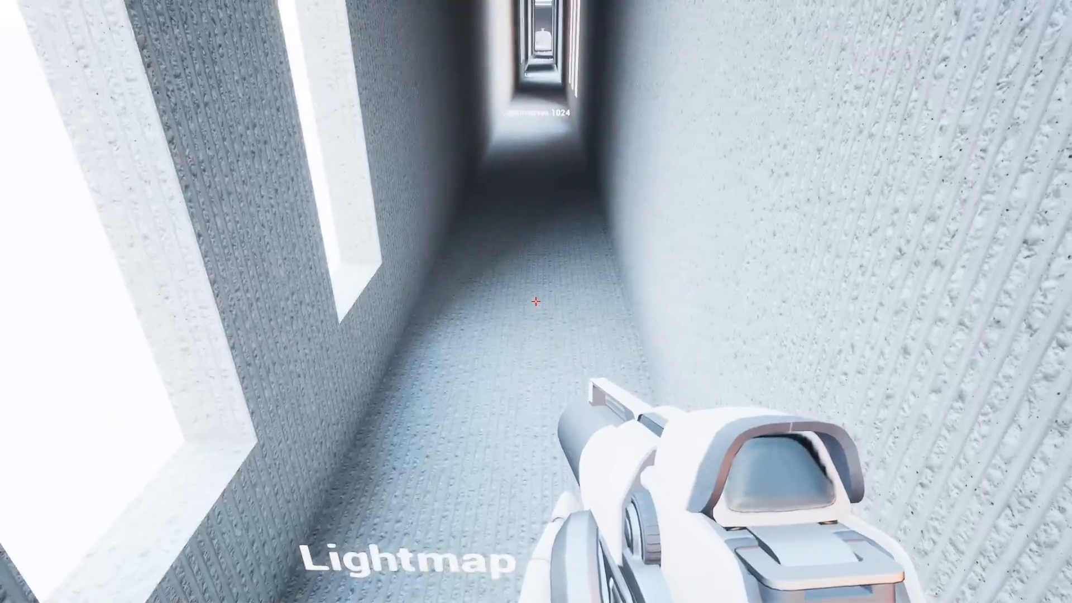
pyautogui.press('w')
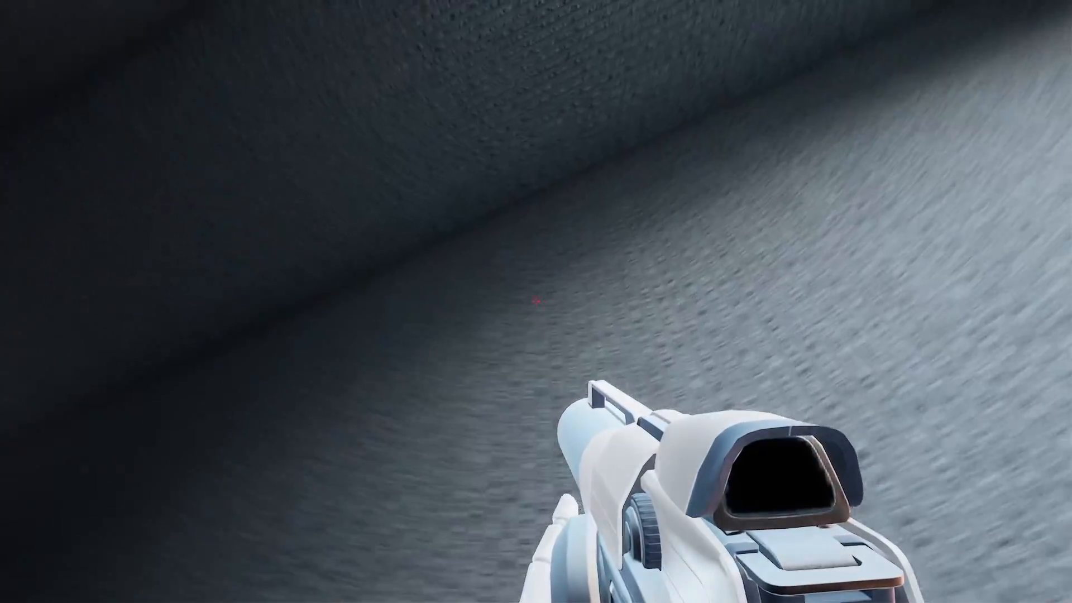
pyautogui.press('w')
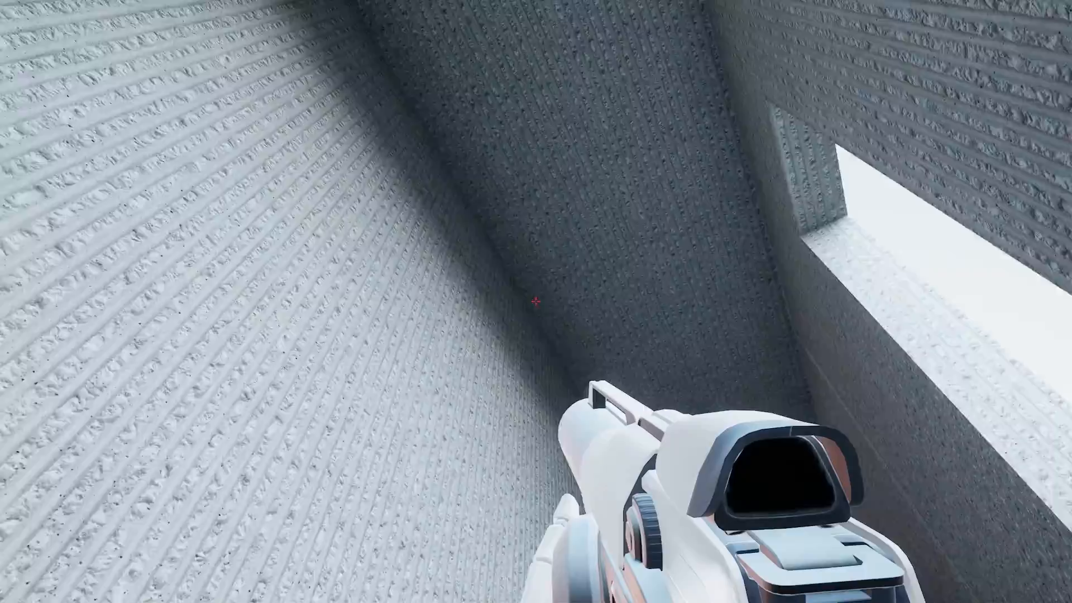
pyautogui.press('w')
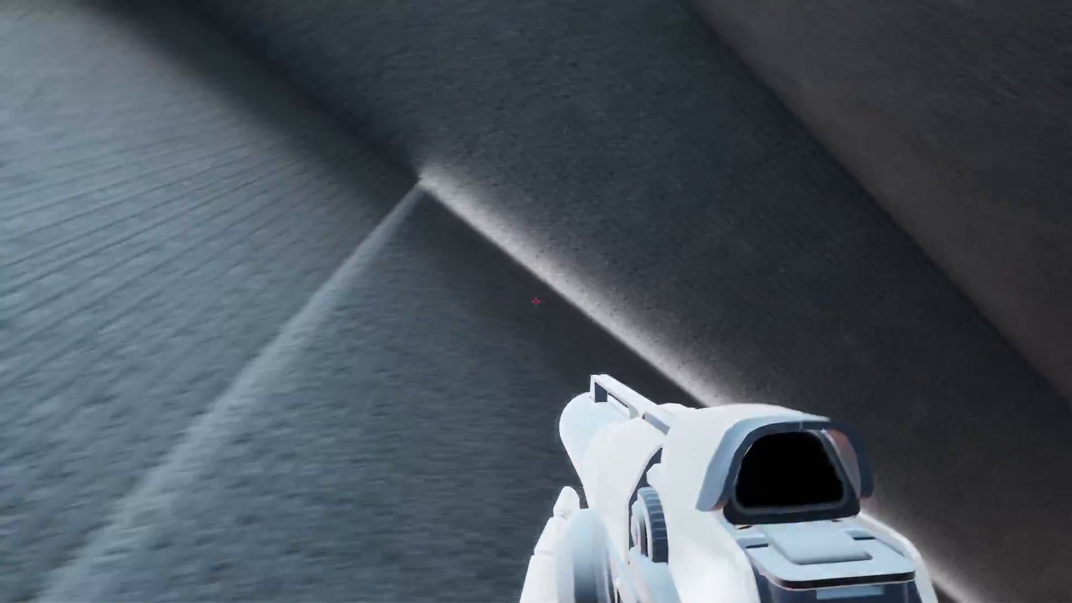
pyautogui.press('w')
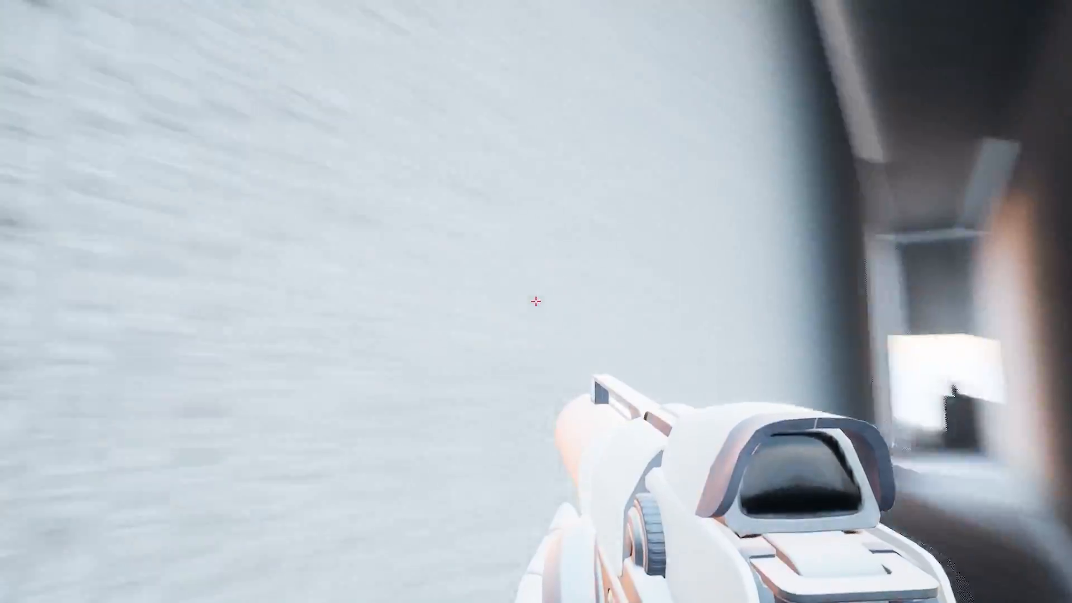
pyautogui.press('w')
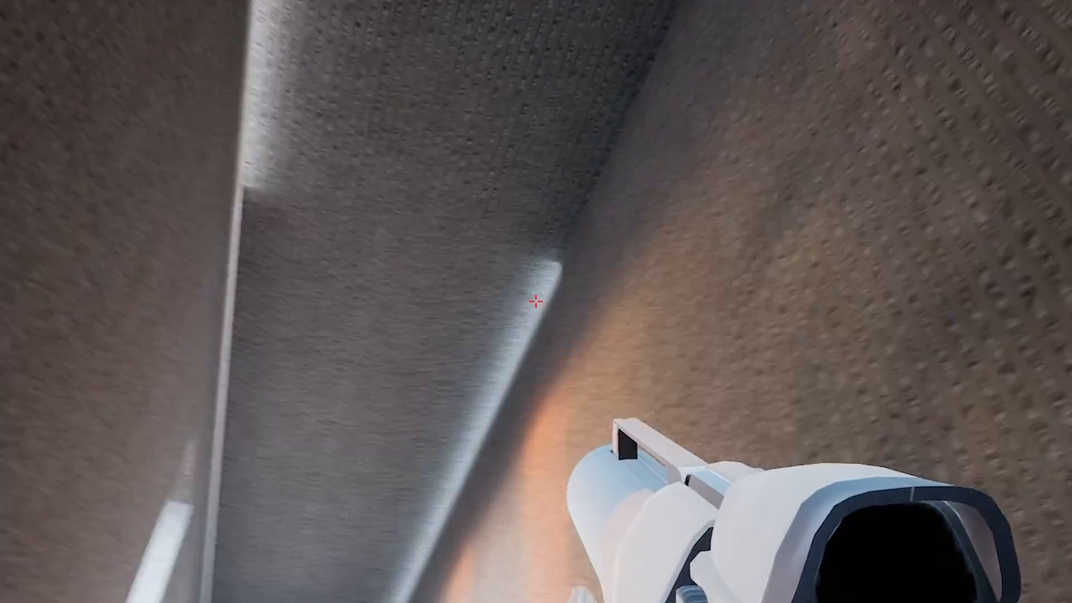
pyautogui.press('w')
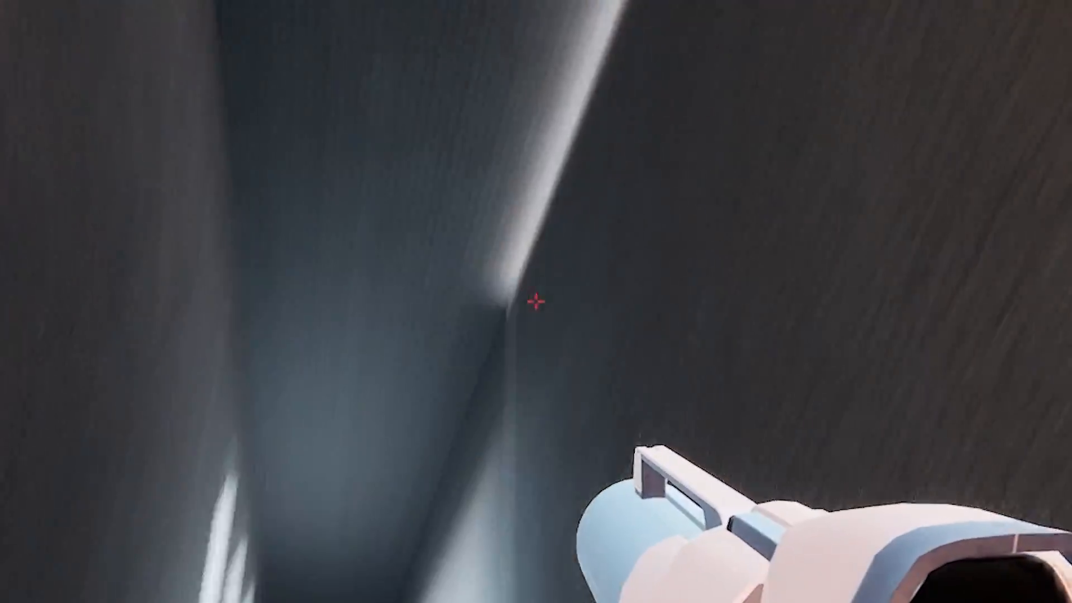
pyautogui.press('w')
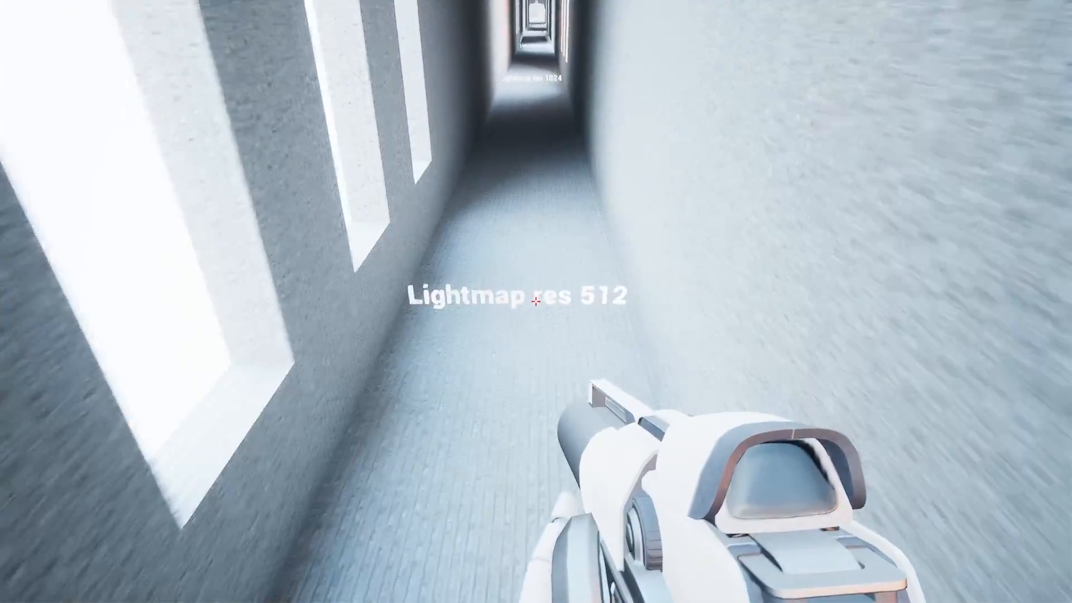
pyautogui.press('w')
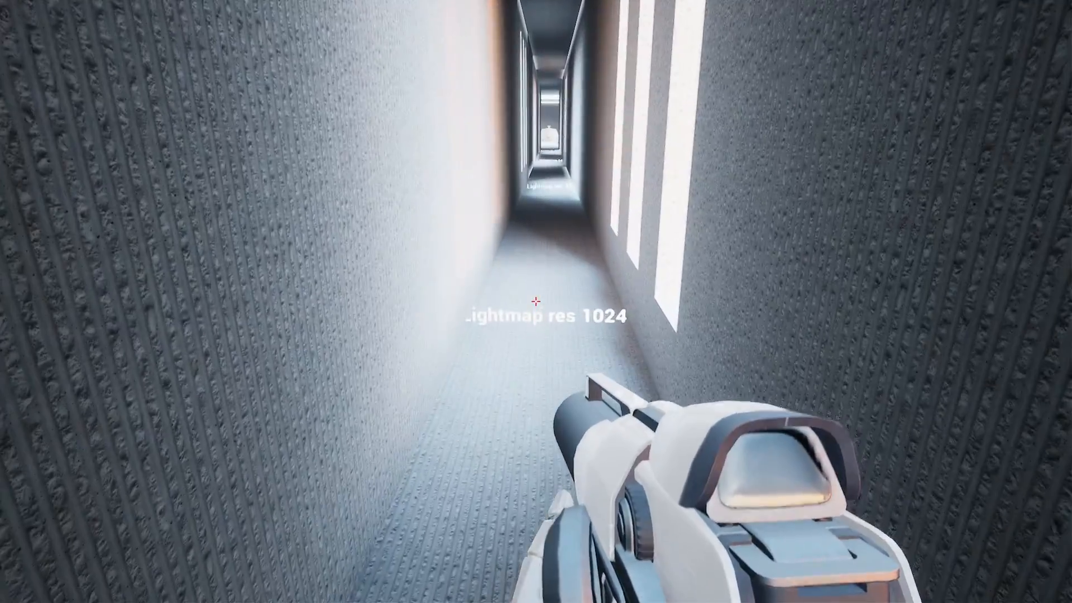
pyautogui.press('w')
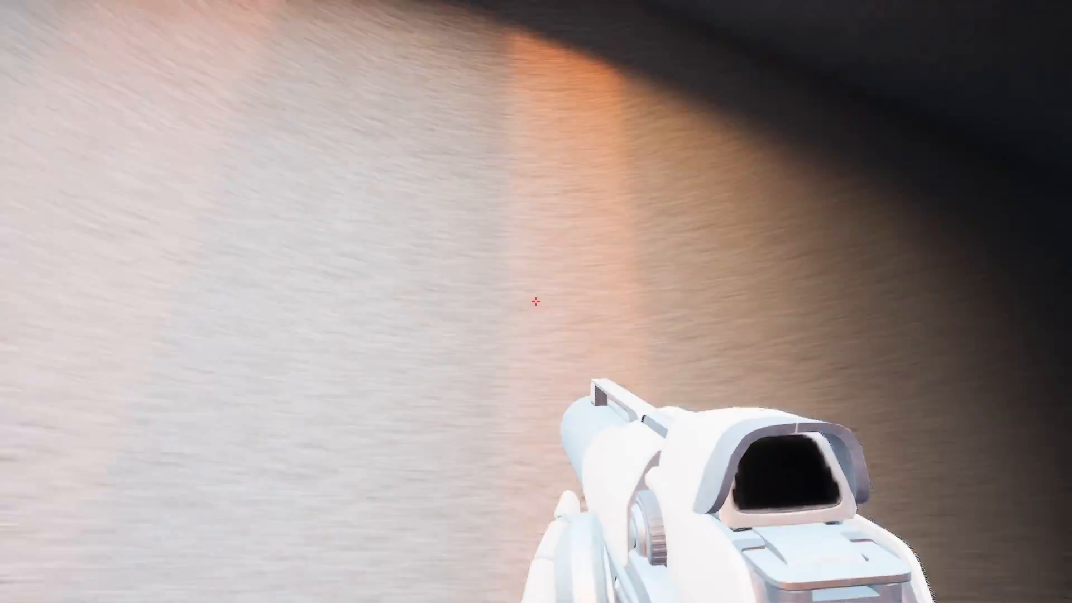
pyautogui.press('w')
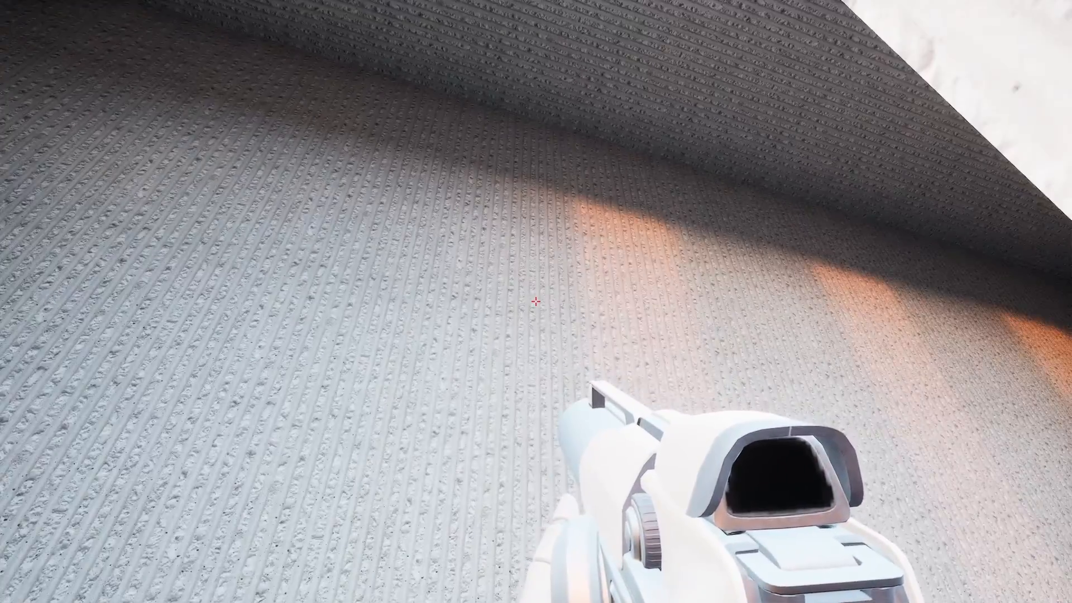
pyautogui.press('w')
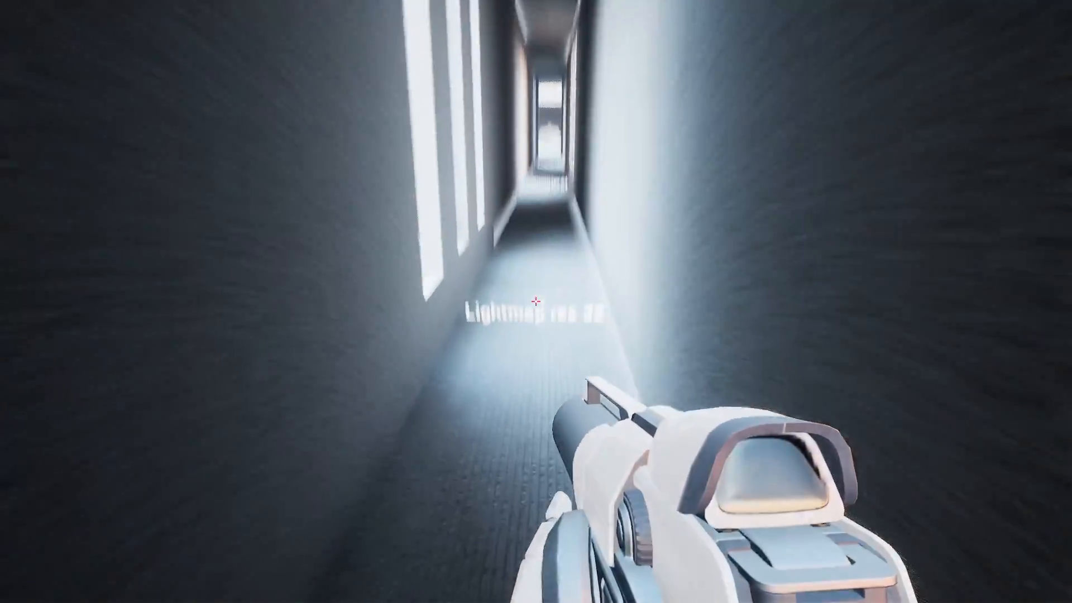
pyautogui.press('a')
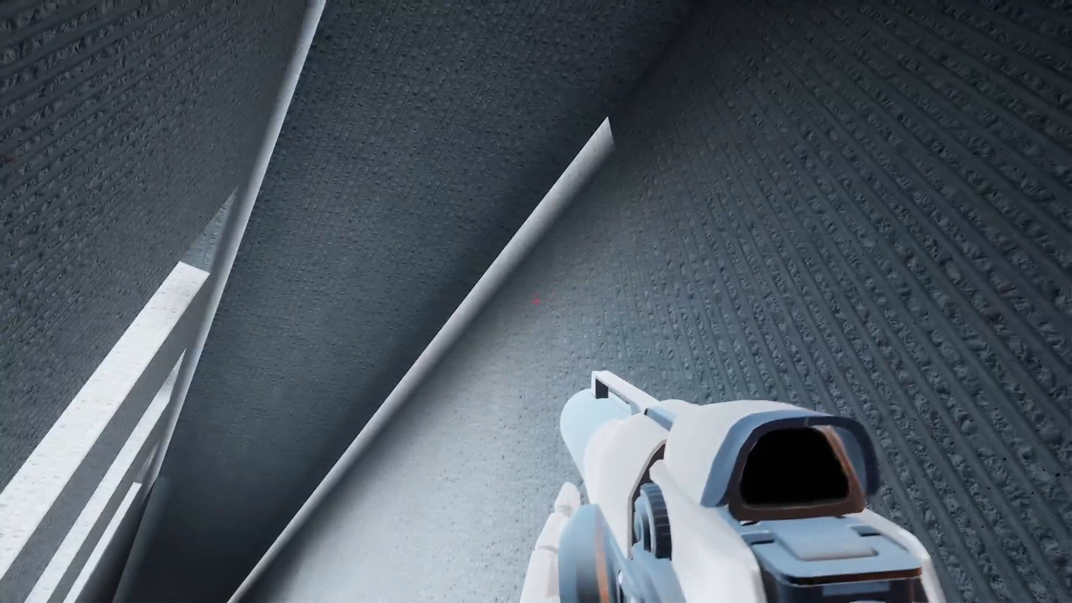
pyautogui.press('w')
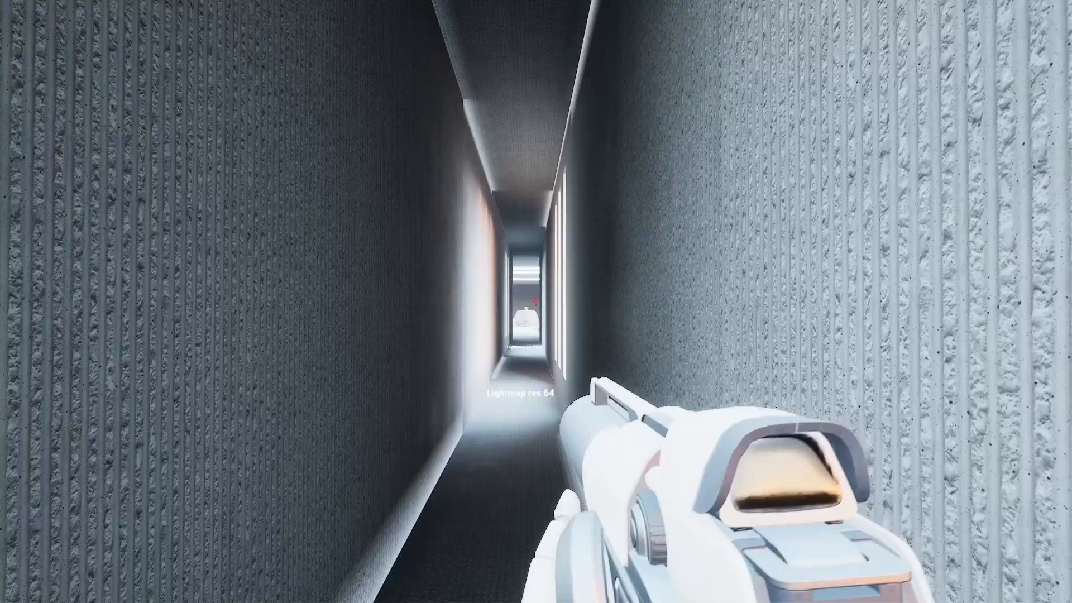
pyautogui.press('w')
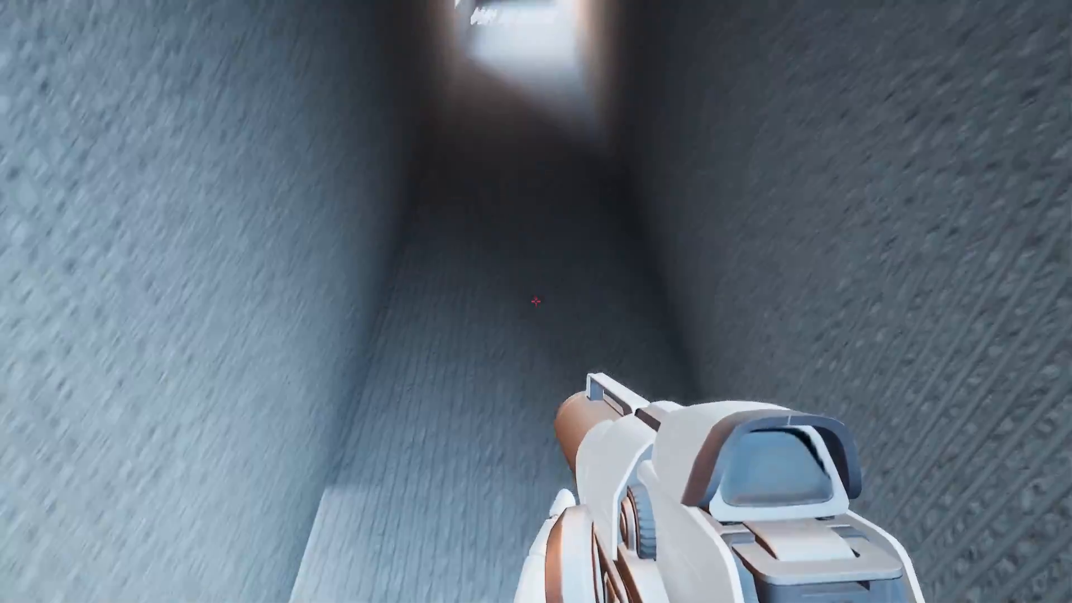
pyautogui.press('w')
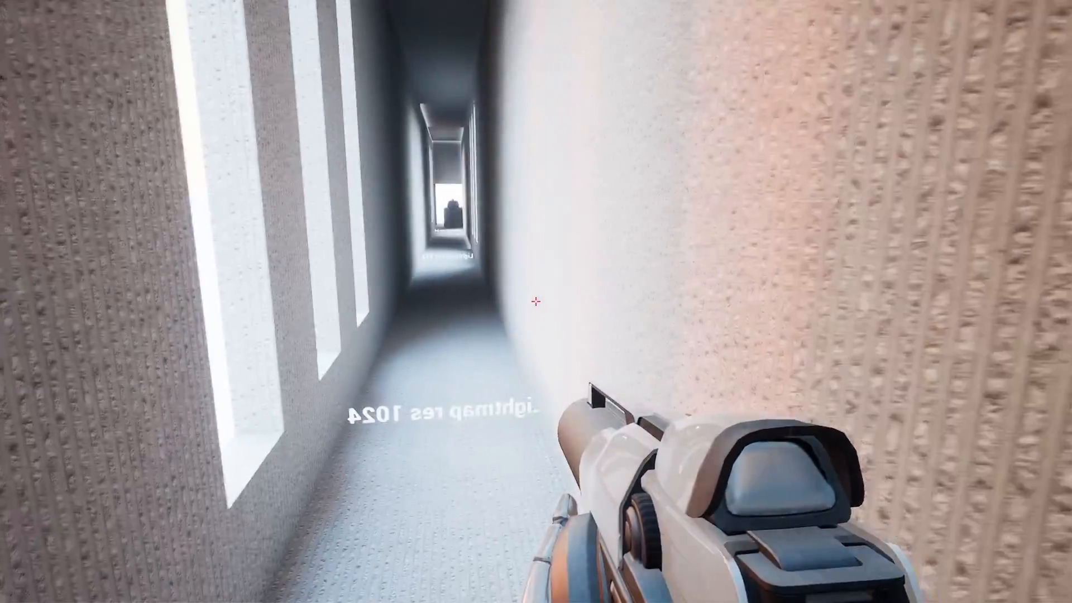
pyautogui.press('w')
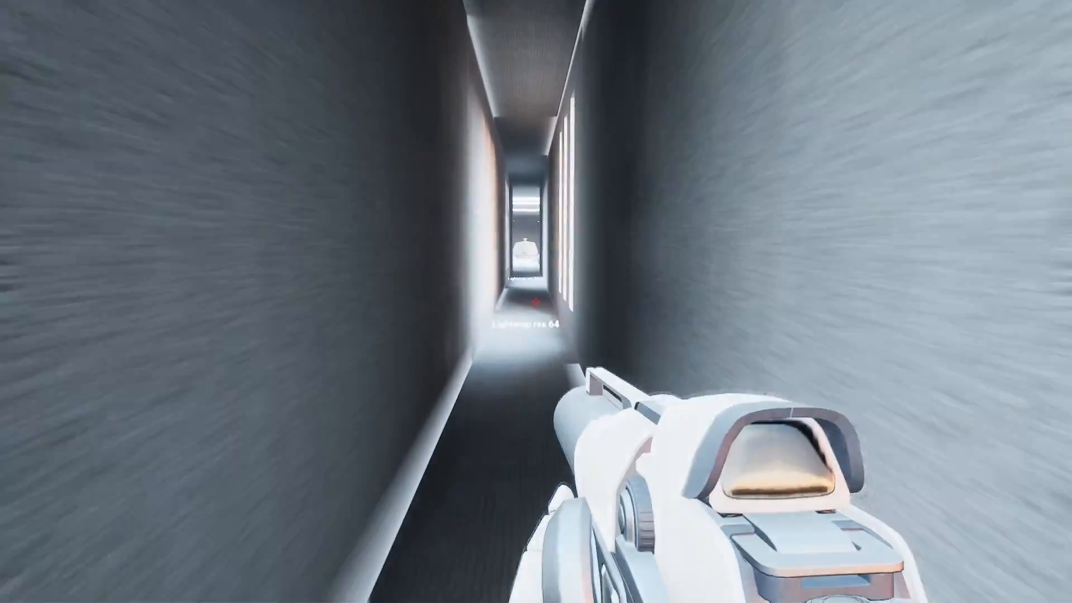
pyautogui.press('w')
pyautogui.press('w')
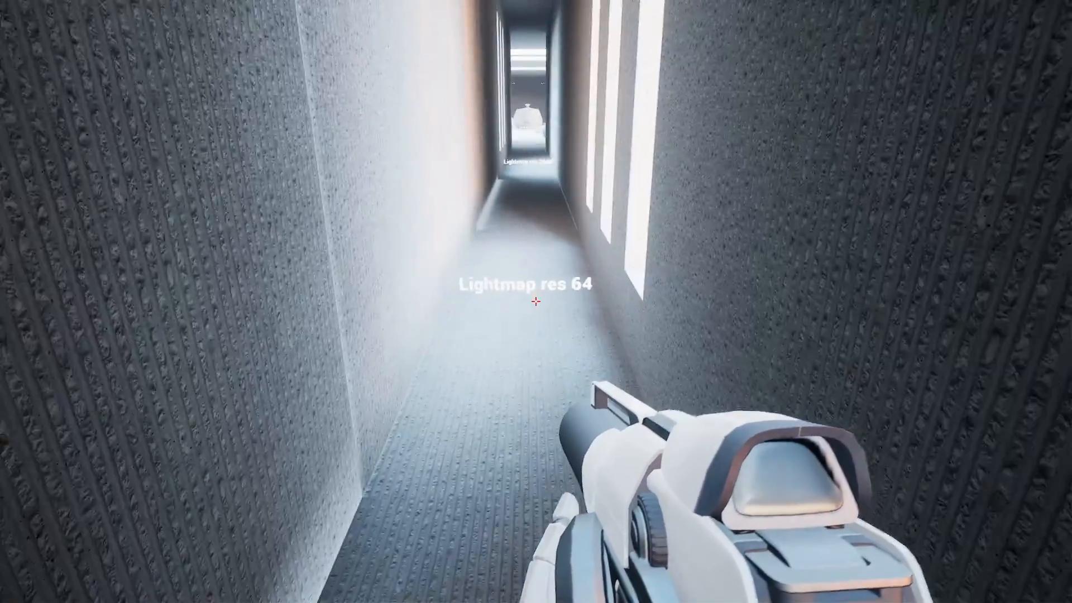
pyautogui.press('w')
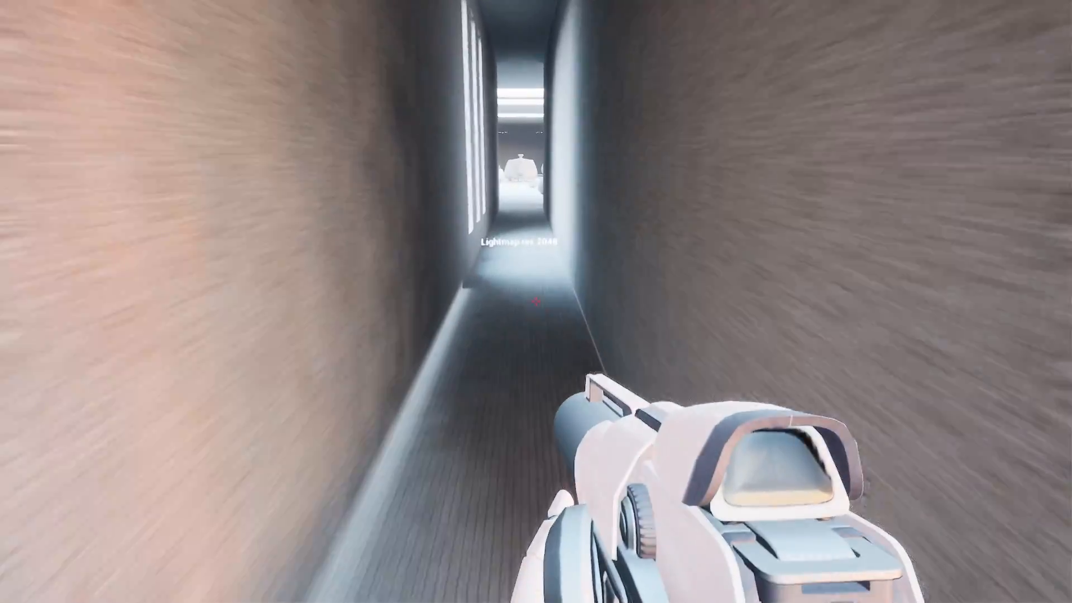
pyautogui.press('w')
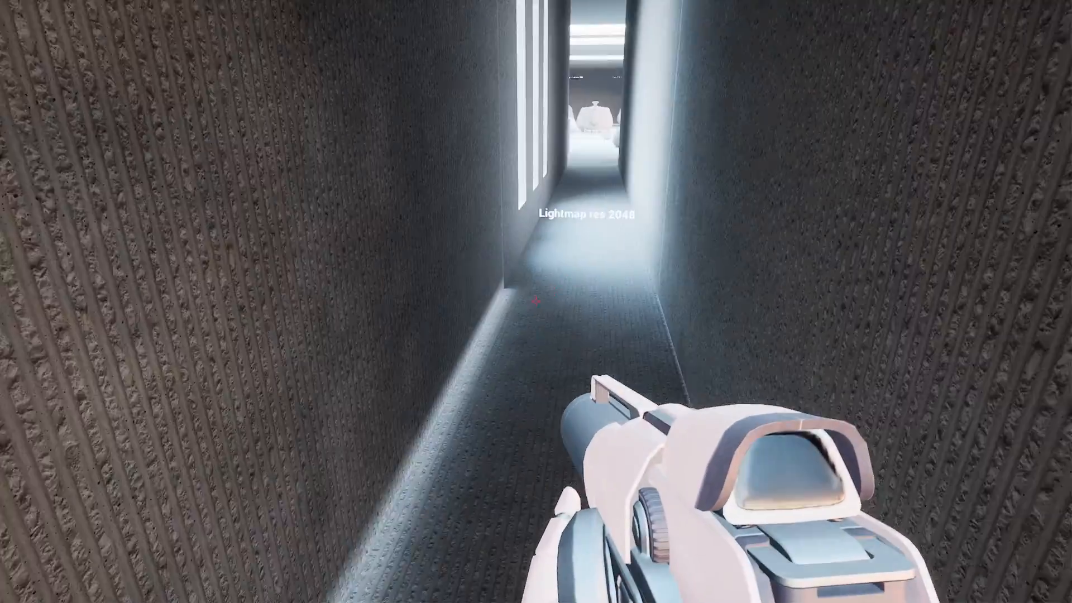
pyautogui.press('w')
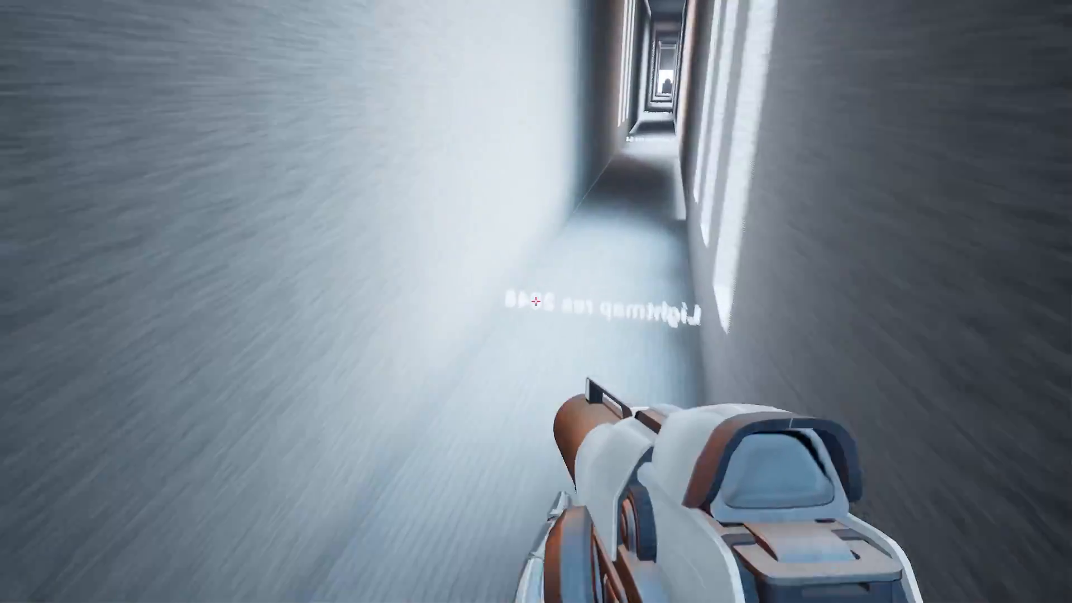
pyautogui.press('w')
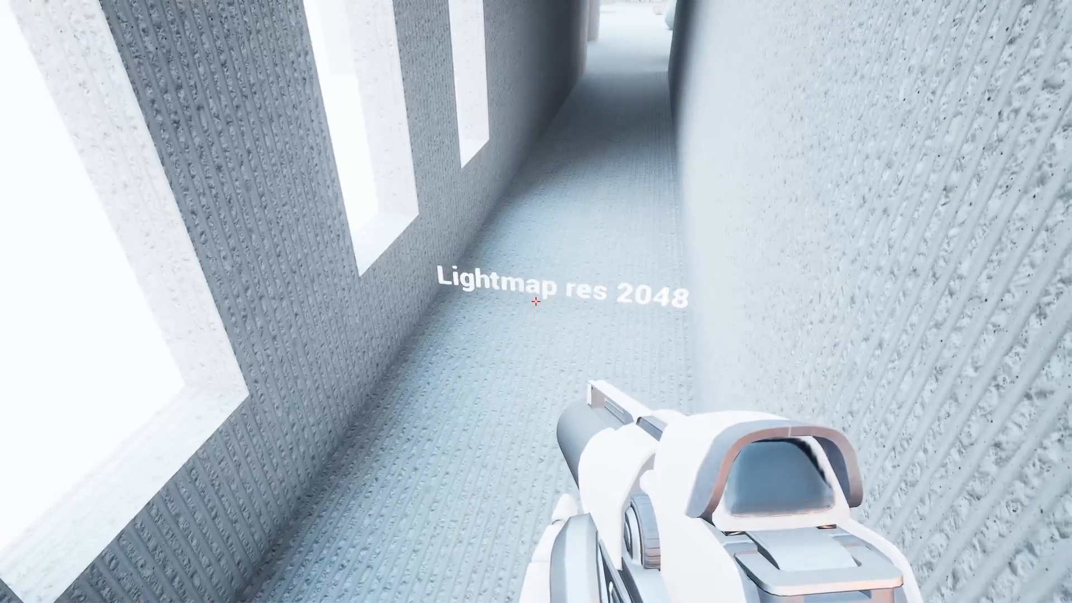
pyautogui.press('w')
pyautogui.press('w')
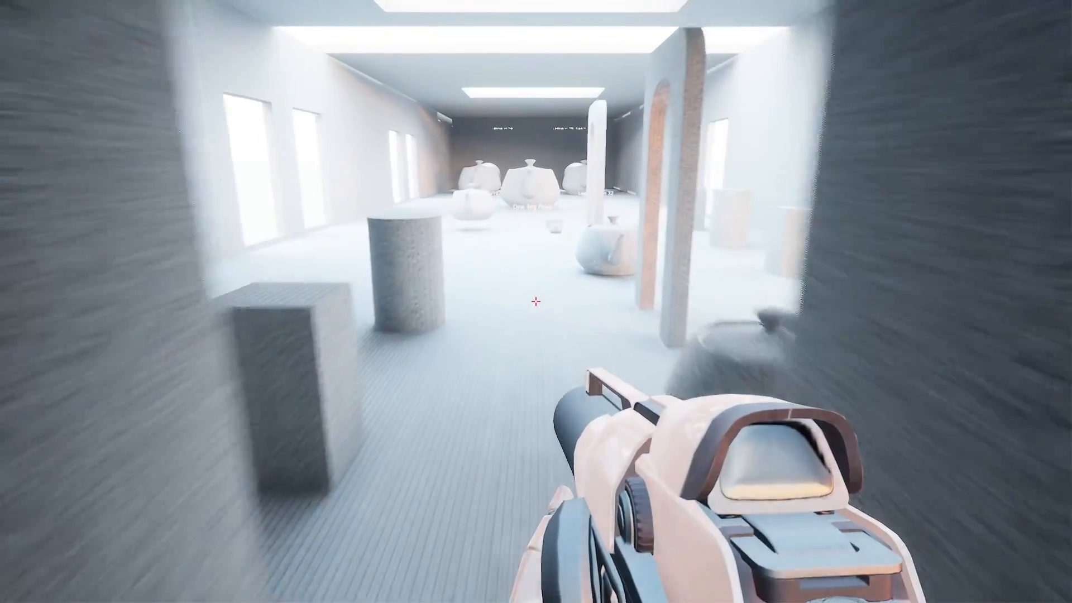
pyautogui.press('w')
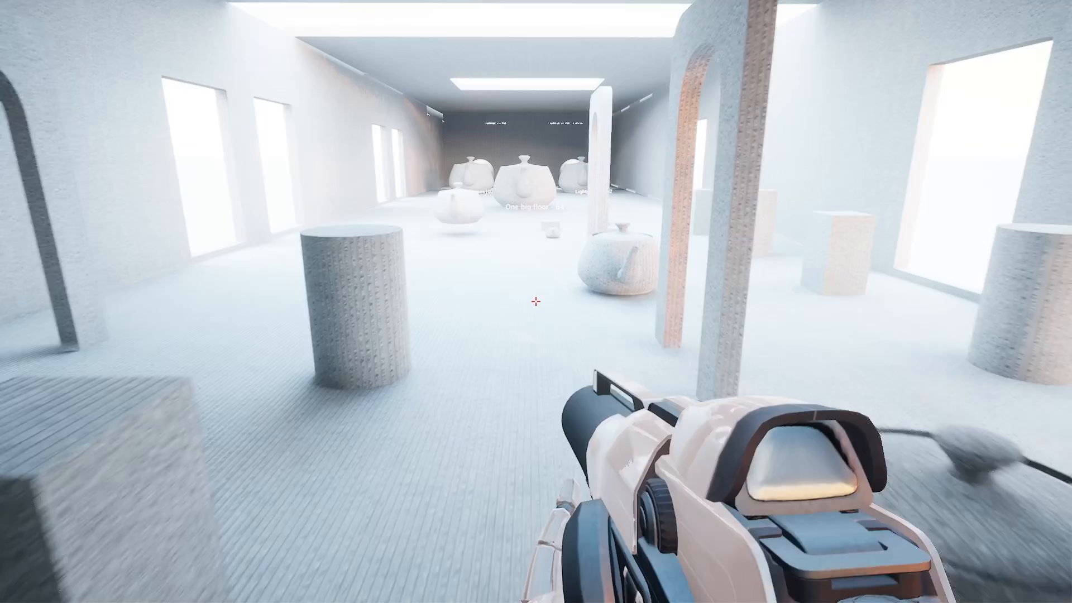
pyautogui.press('w')
pyautogui.press('w')
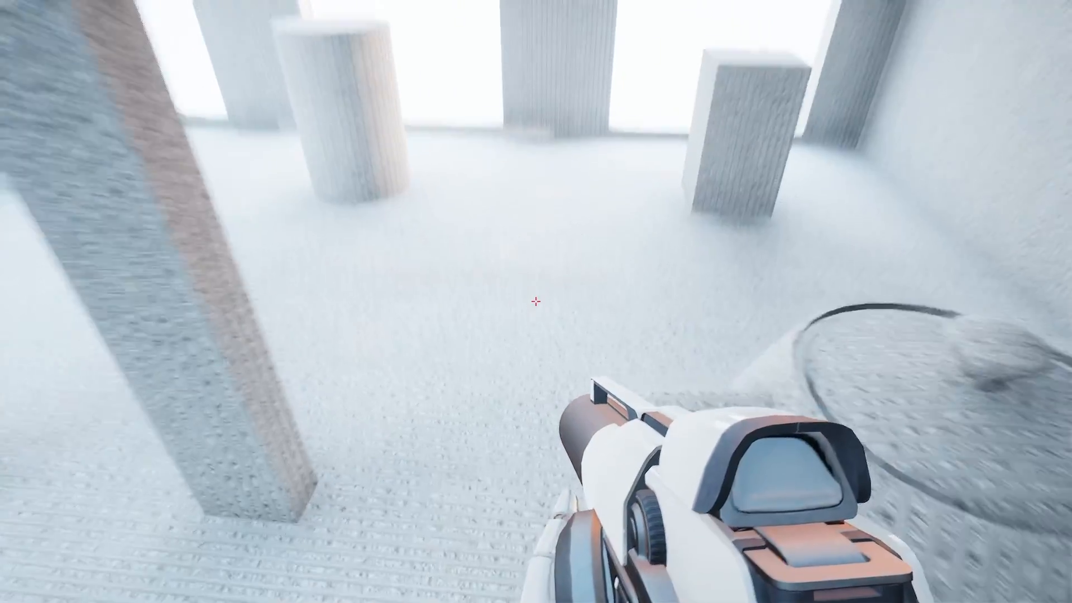
pyautogui.press('w')
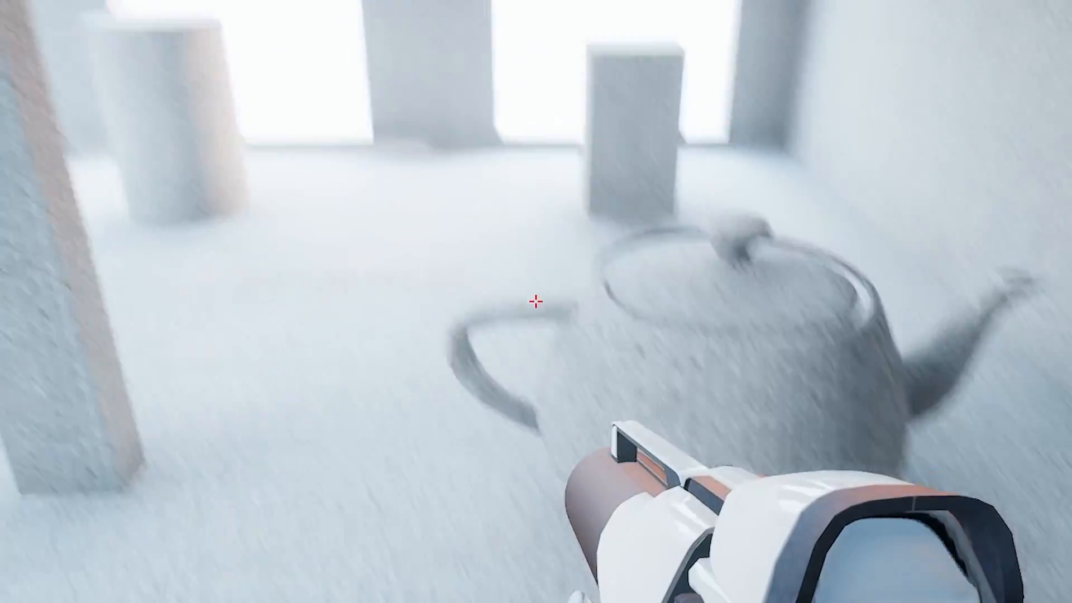
pyautogui.press('w')
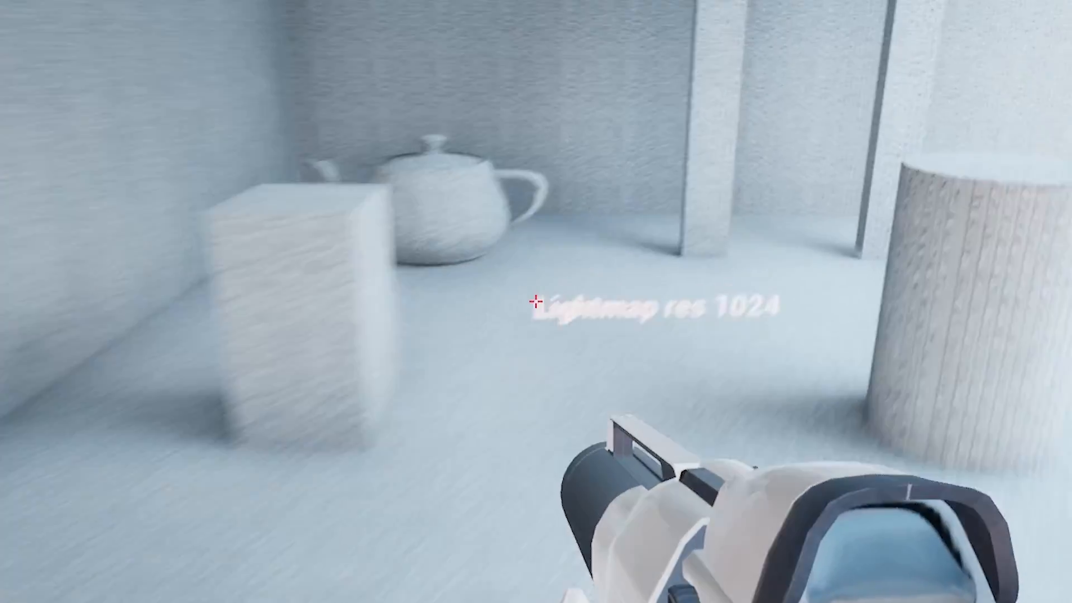
pyautogui.press('w')
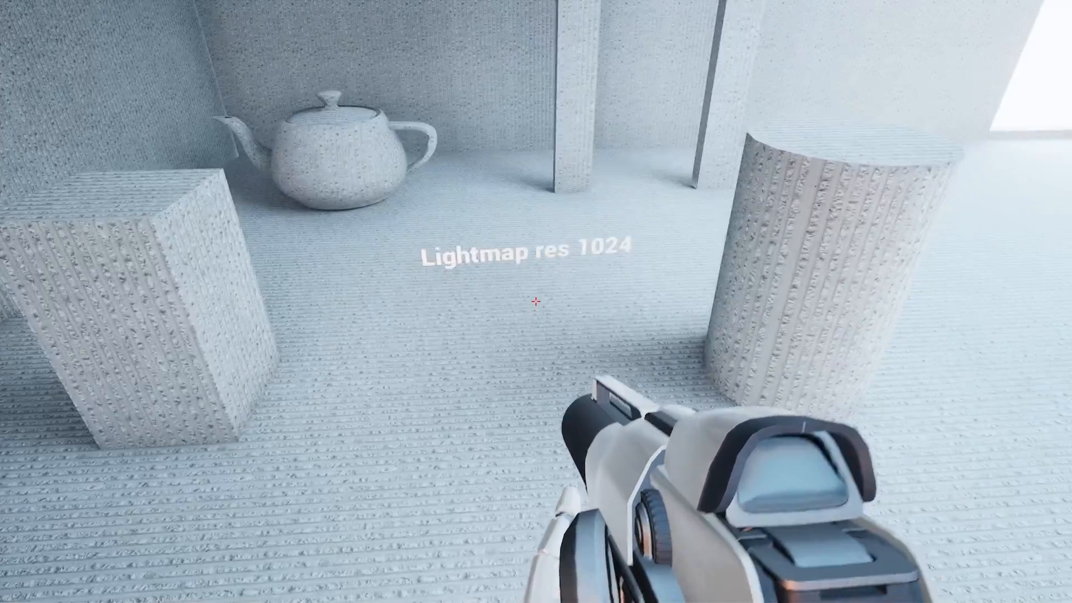
pyautogui.press('w')
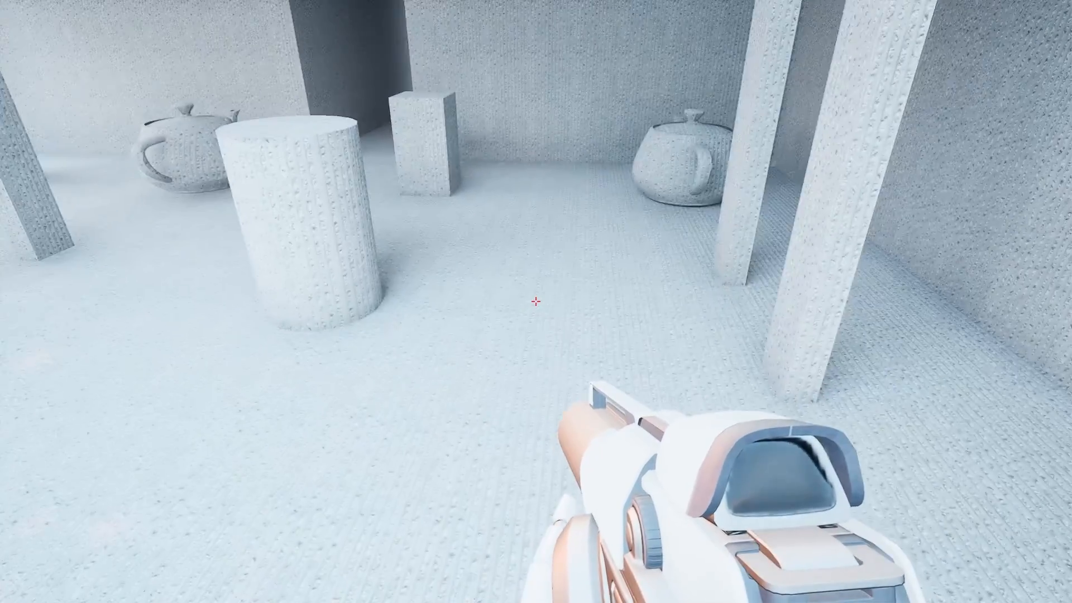
pyautogui.press('w')
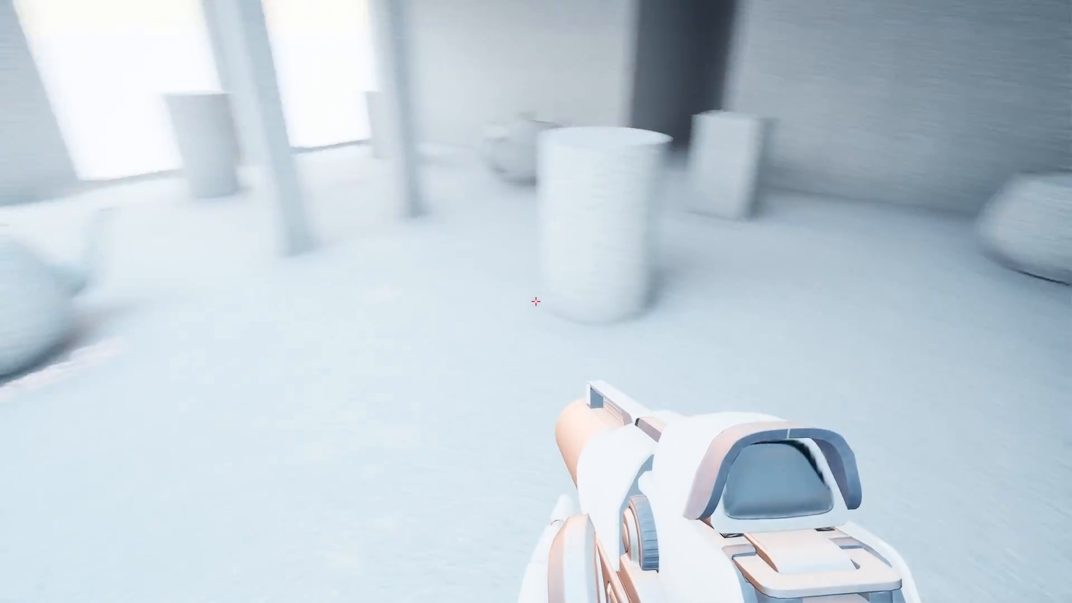
pyautogui.press('w')
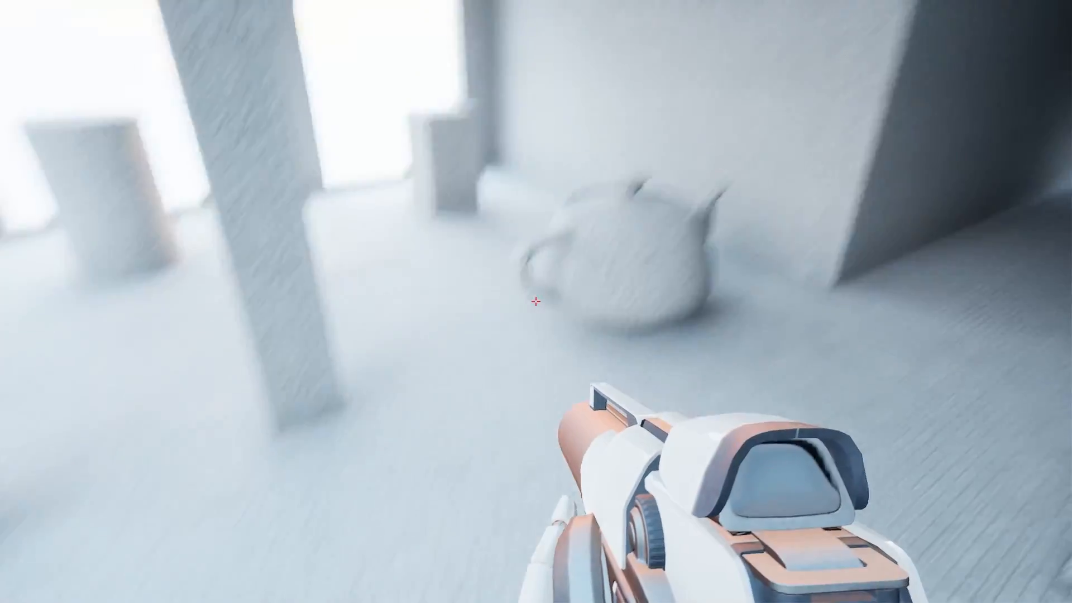
pyautogui.press('w')
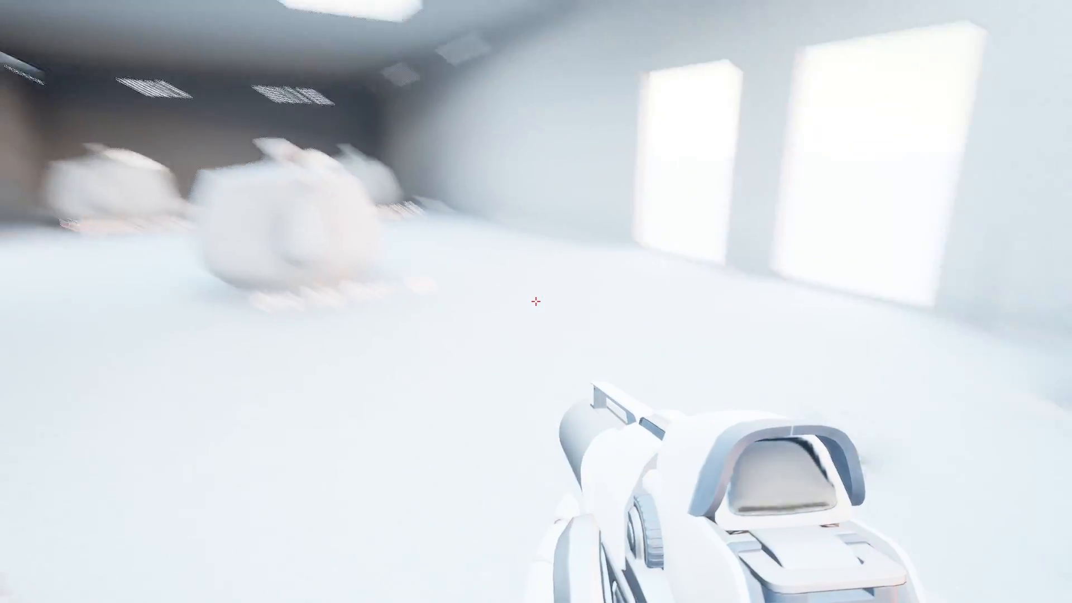
pyautogui.press('w')
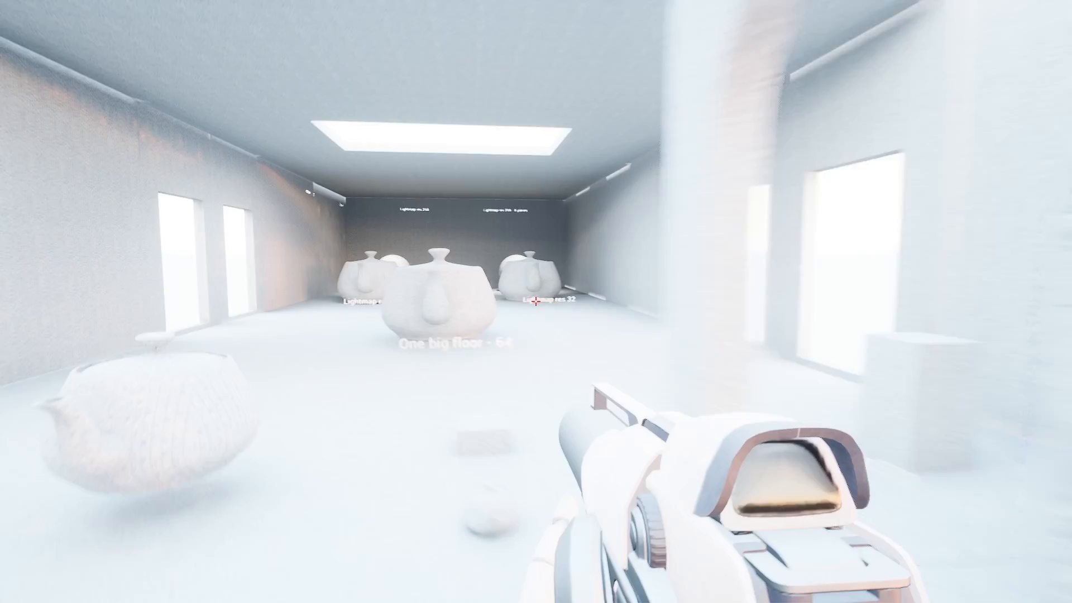
# Examine the baked shadows around the teapots on the floor labelled "One big floor - 64".
pyautogui.press('w')
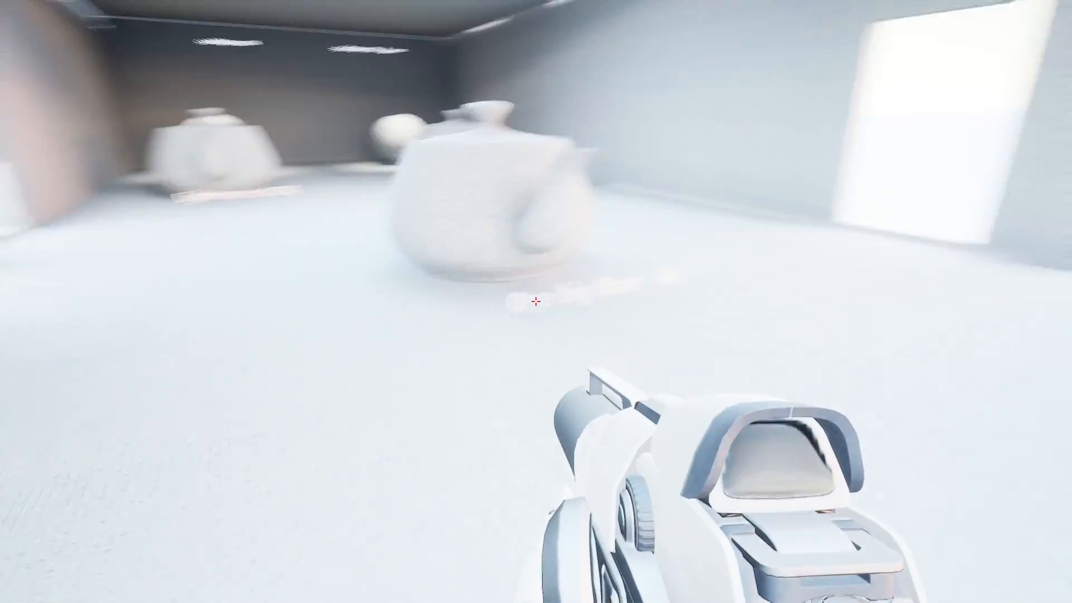
pyautogui.press('d')
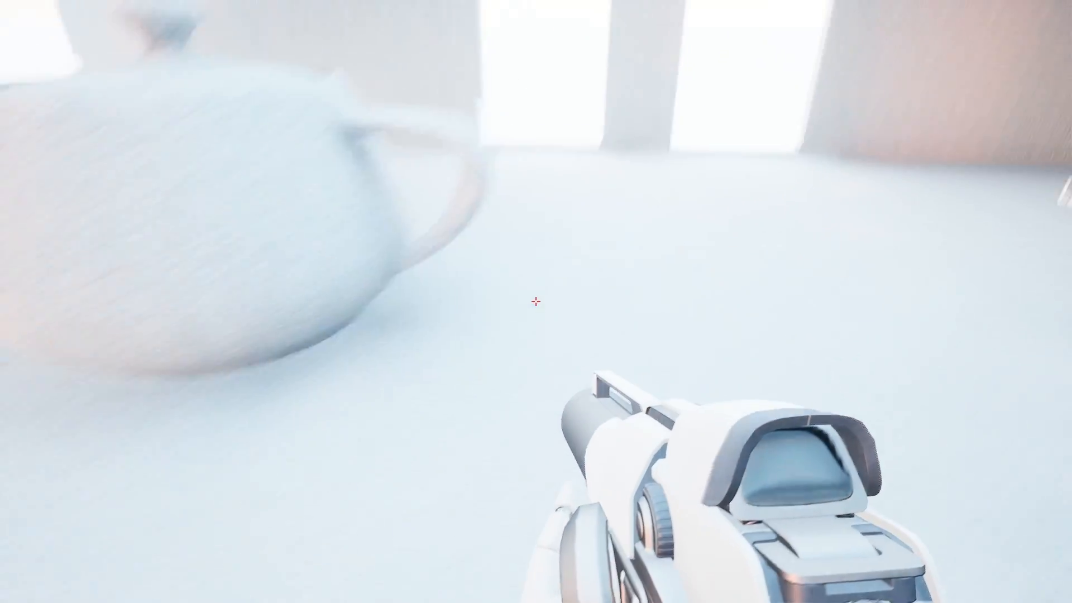
pyautogui.press('d')
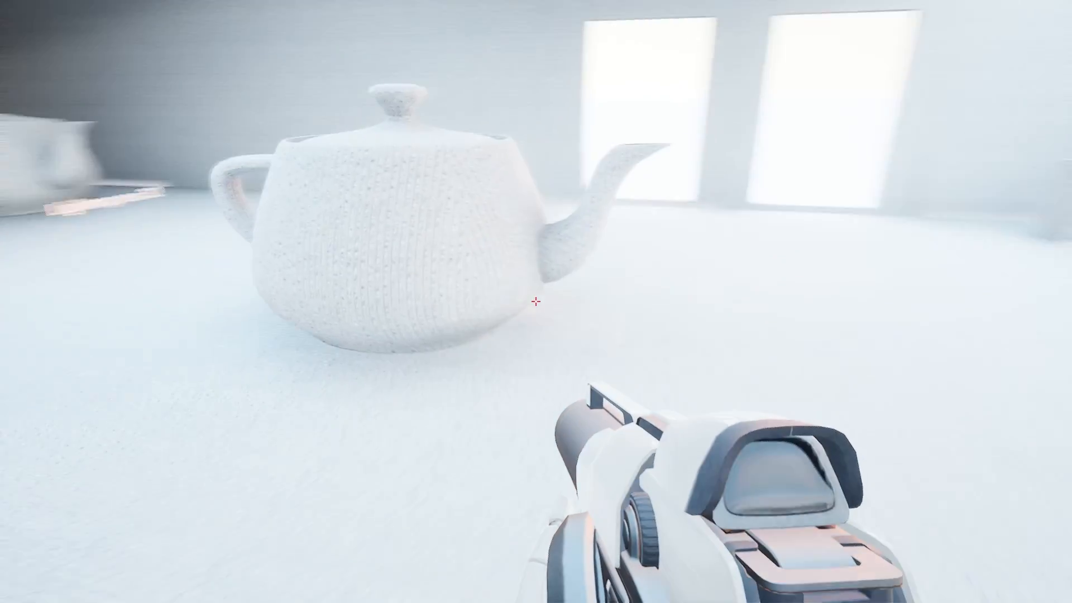
pyautogui.press('d')
pyautogui.press('w')
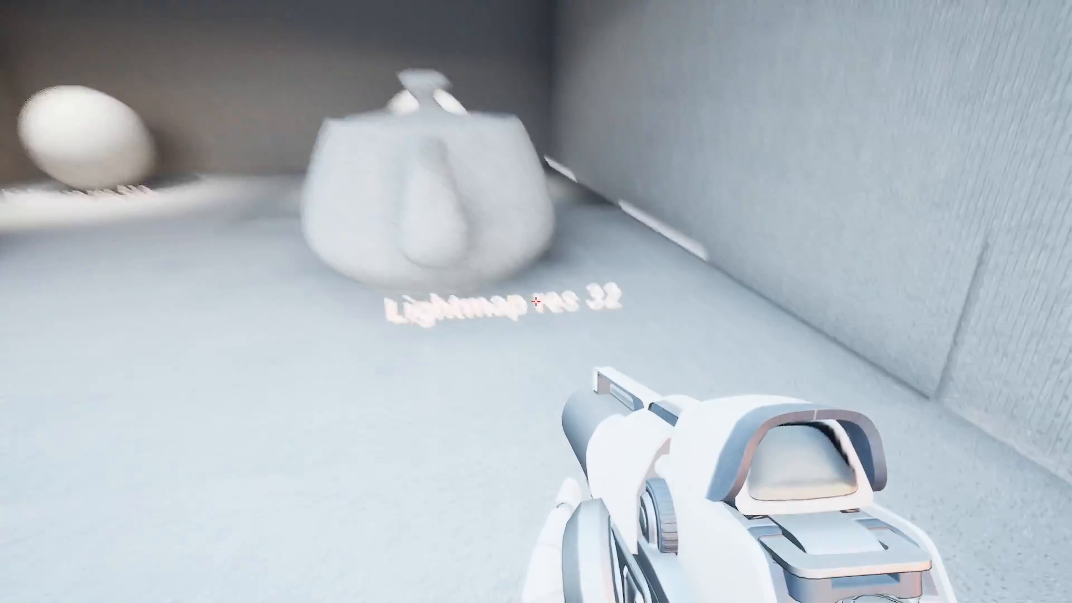
# Examine the floor shadow under the teapot on the section labelled "Lightmap res 32".
pyautogui.press('a')
pyautogui.press('a')
pyautogui.press('w')
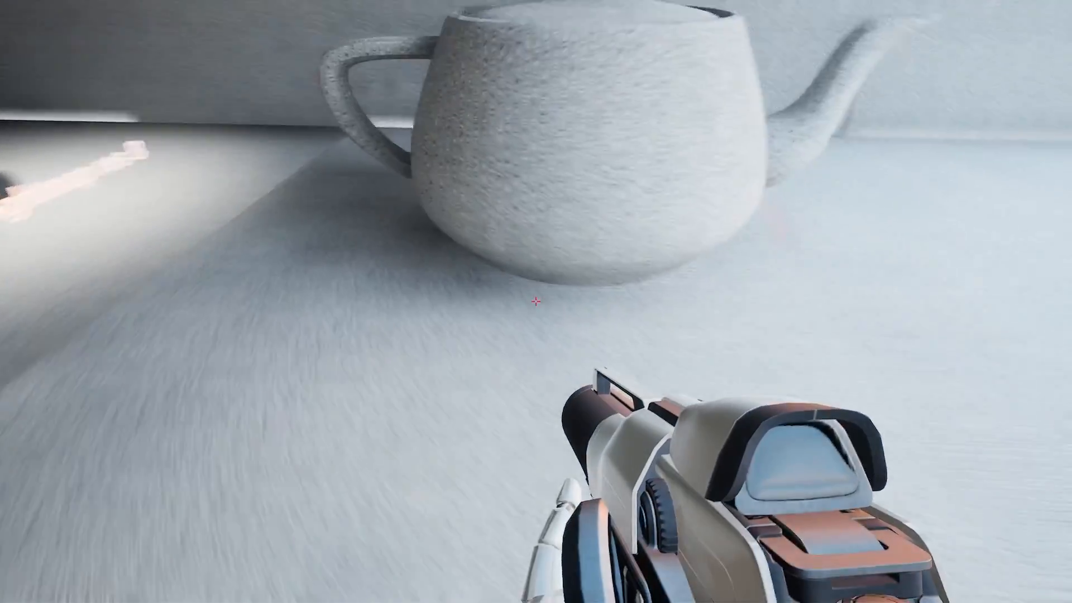
pyautogui.press('a')
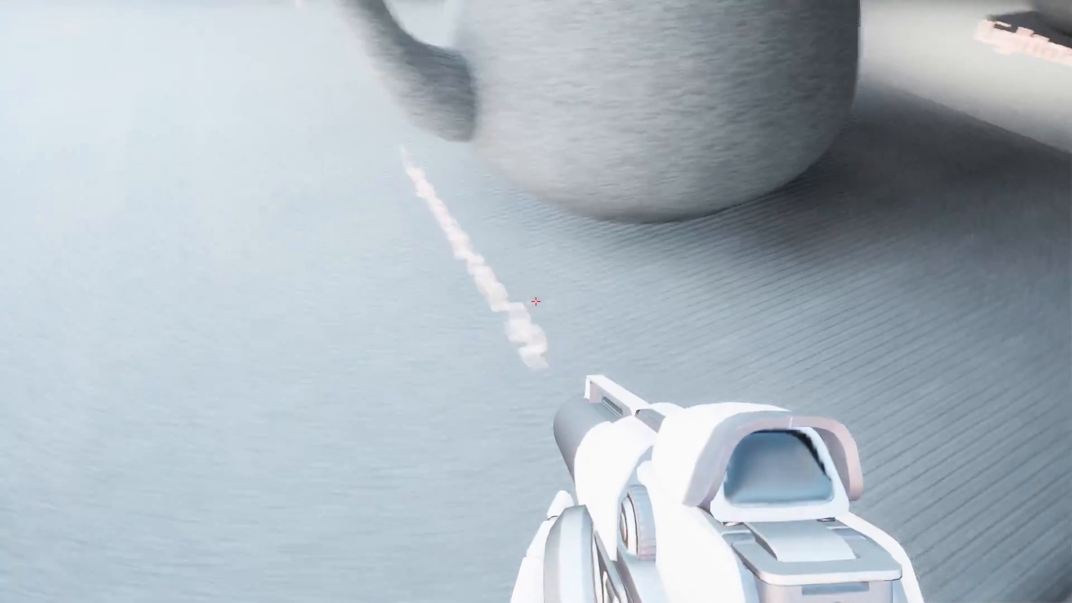
# Inspect the teapot's shadow from both sides on the floor section labelled "Lightmap res 1024".
pyautogui.press('w')
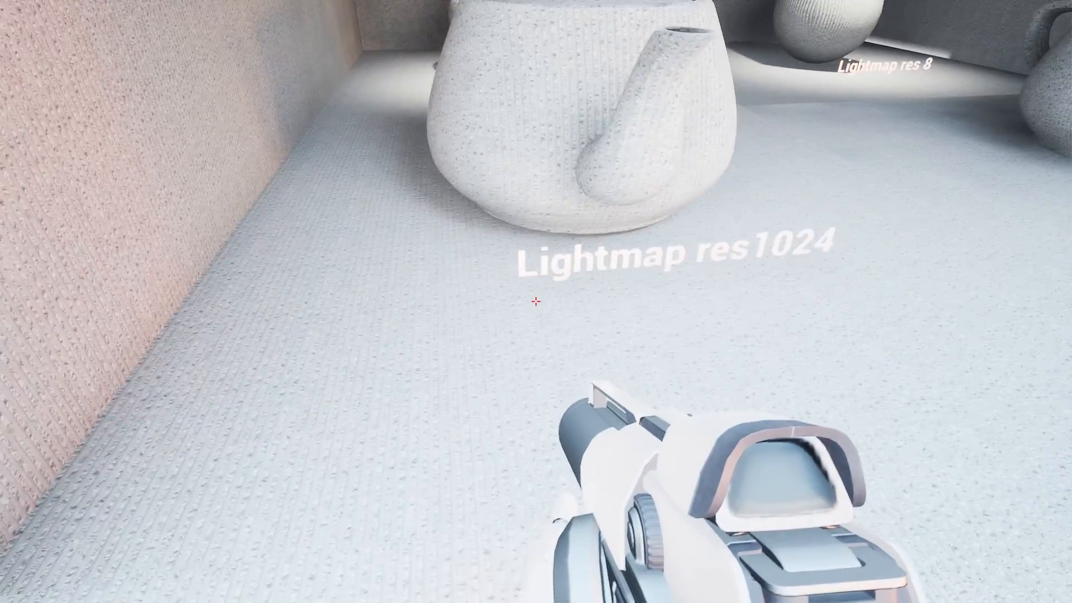
pyautogui.press('w')
pyautogui.press('w')
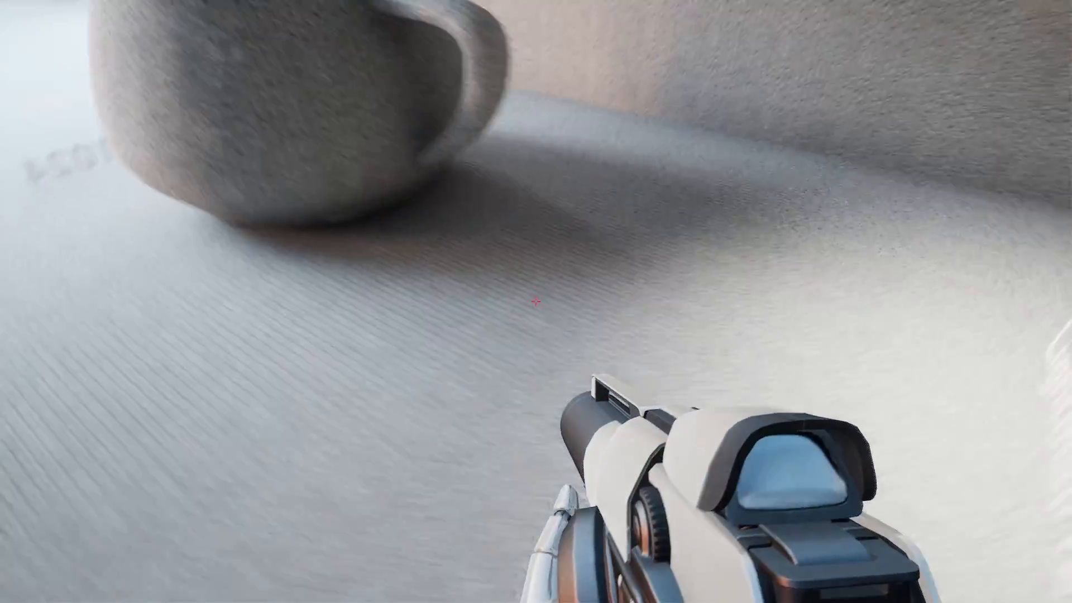
pyautogui.press('s')
pyautogui.press('s')
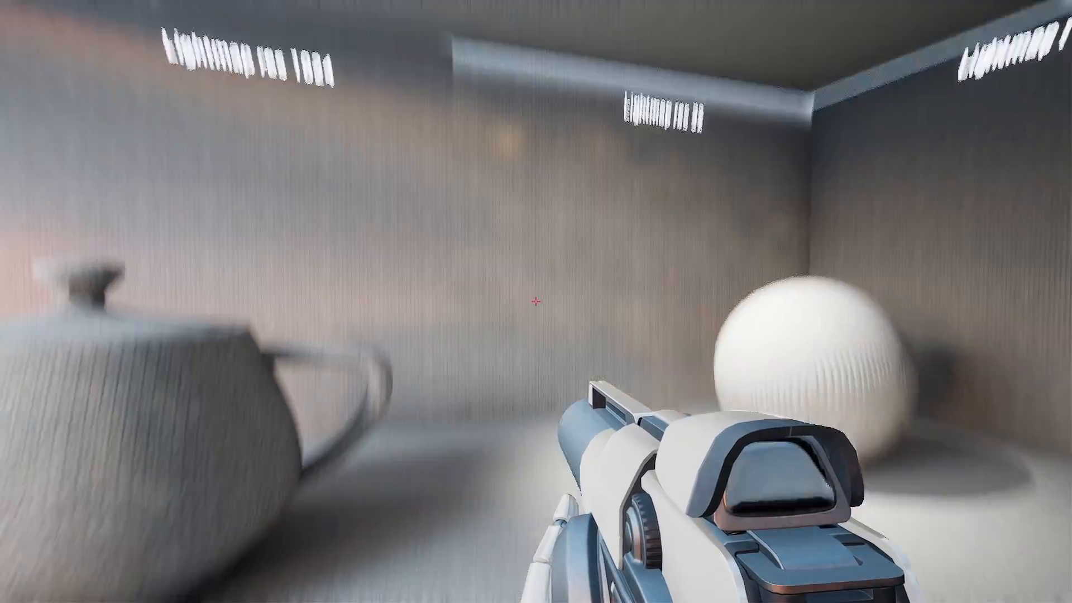
# Walk around the sphere on the "Lightmap res 512" floor and examine the sharpness of its shadow.
pyautogui.press('w')
pyautogui.press('s')
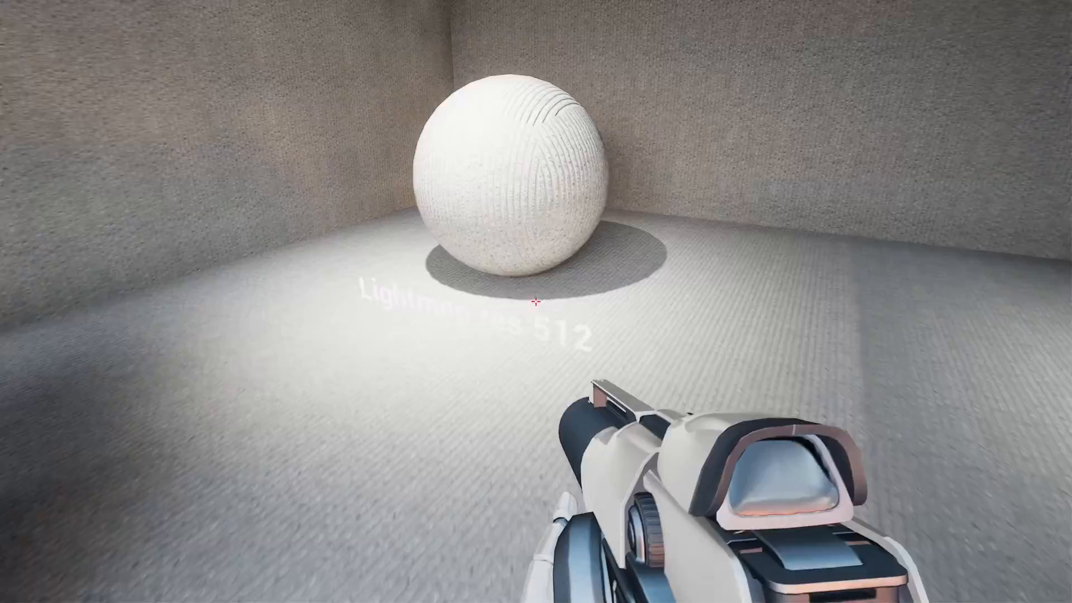
pyautogui.press('w')
pyautogui.press('a')
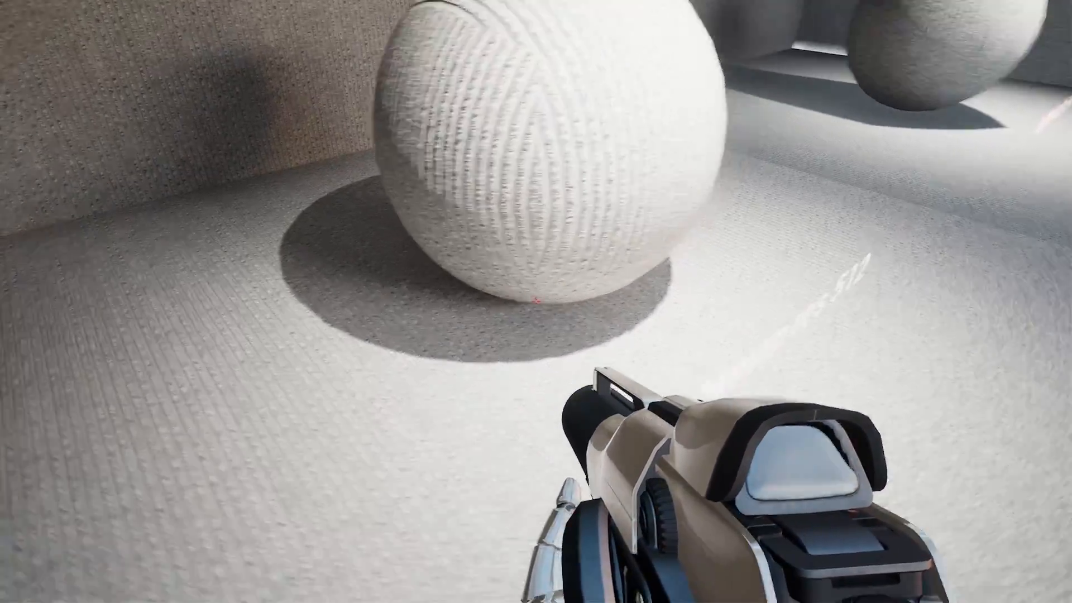
pyautogui.press('d')
pyautogui.press('s')
pyautogui.press('w')
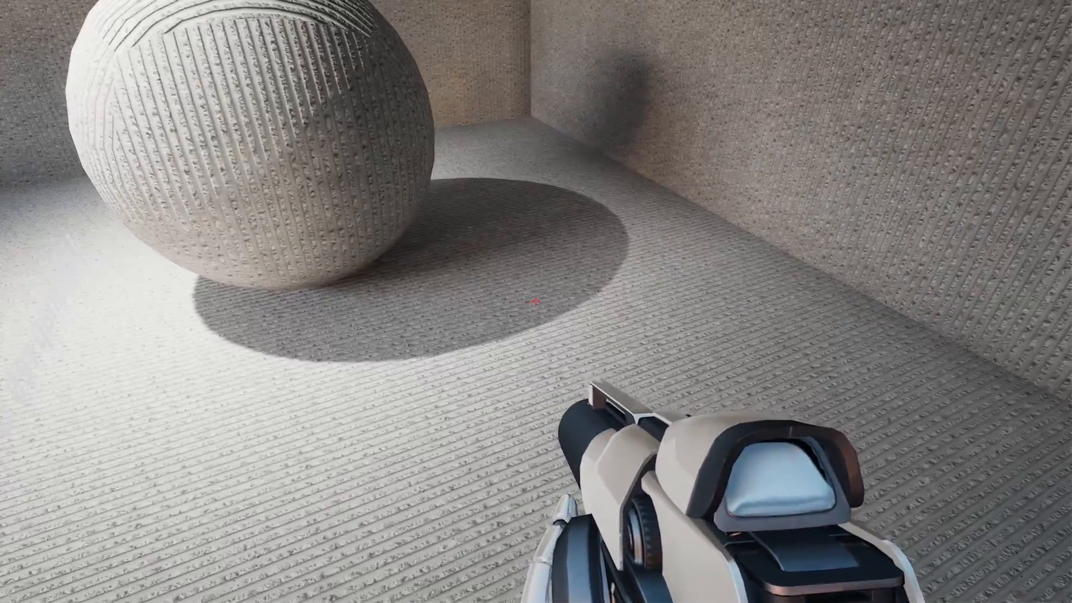
pyautogui.press('d')
pyautogui.press('a')
pyautogui.press('w')
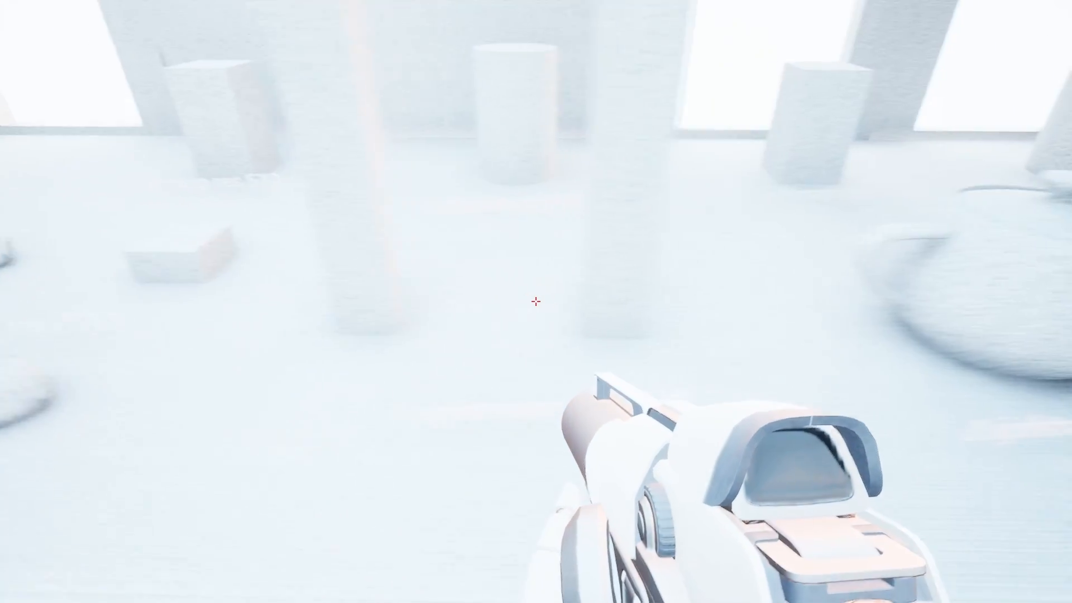
# Look over the separate floor sections labelled "Lightmap res 64" and the columns and arches standing on them.
pyautogui.press('s')
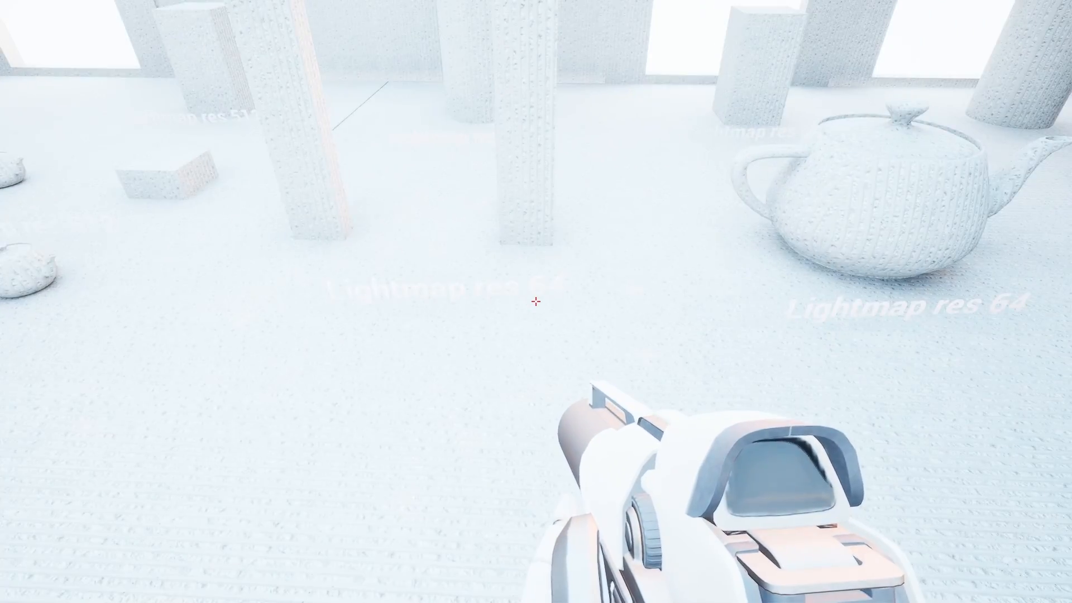
pyautogui.press('a')
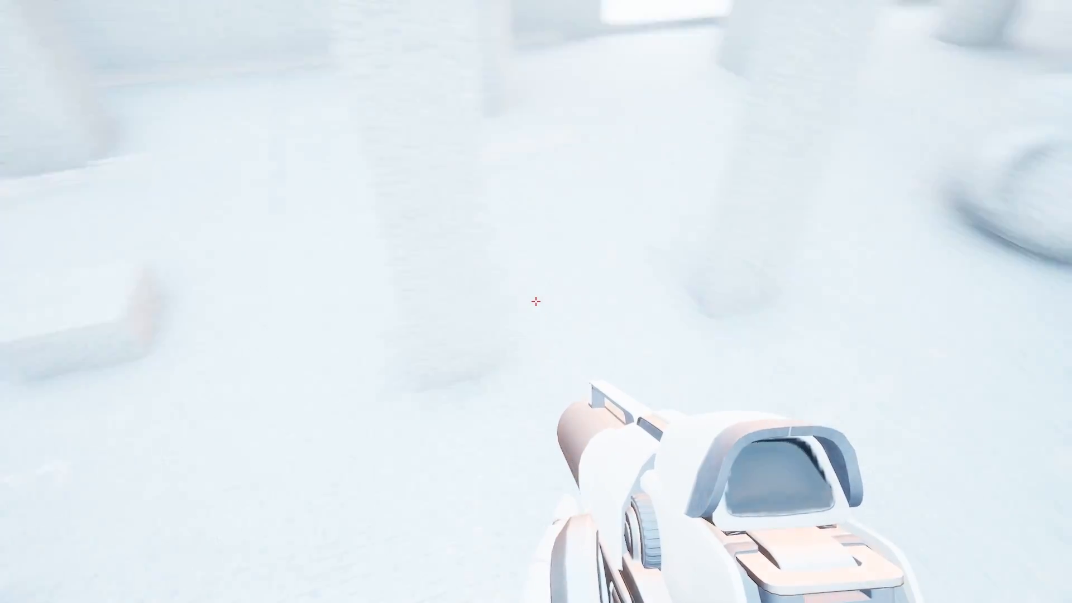
pyautogui.press('d')
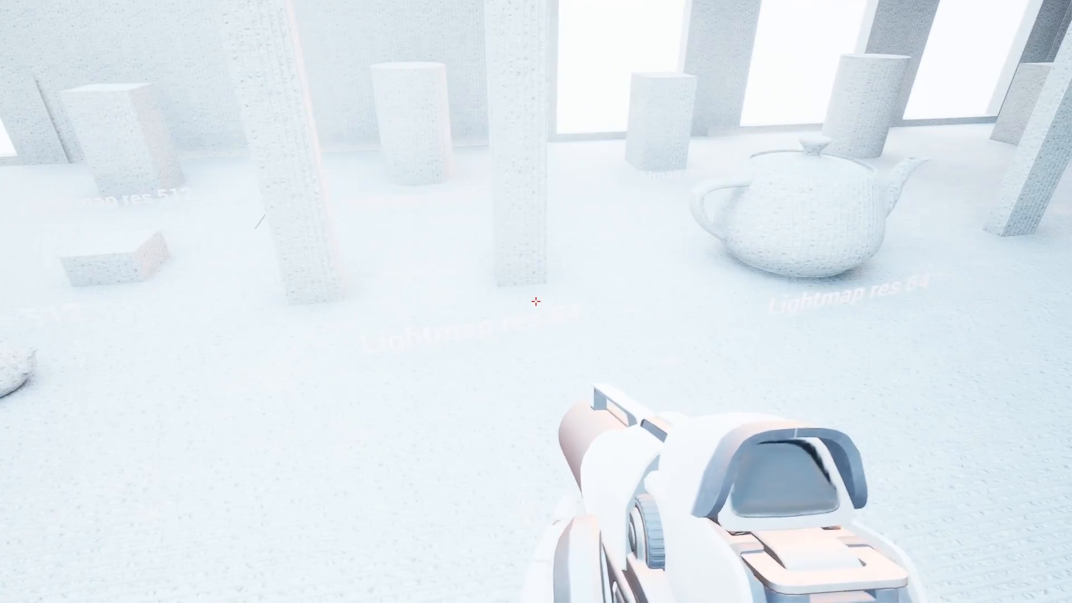
pyautogui.press('d')
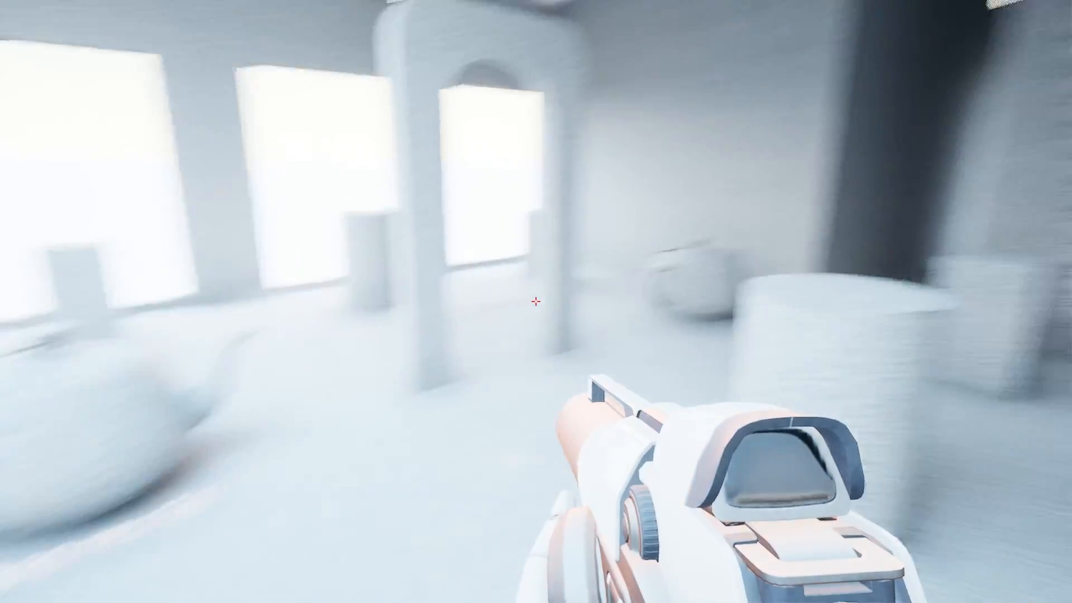
pyautogui.press('a')
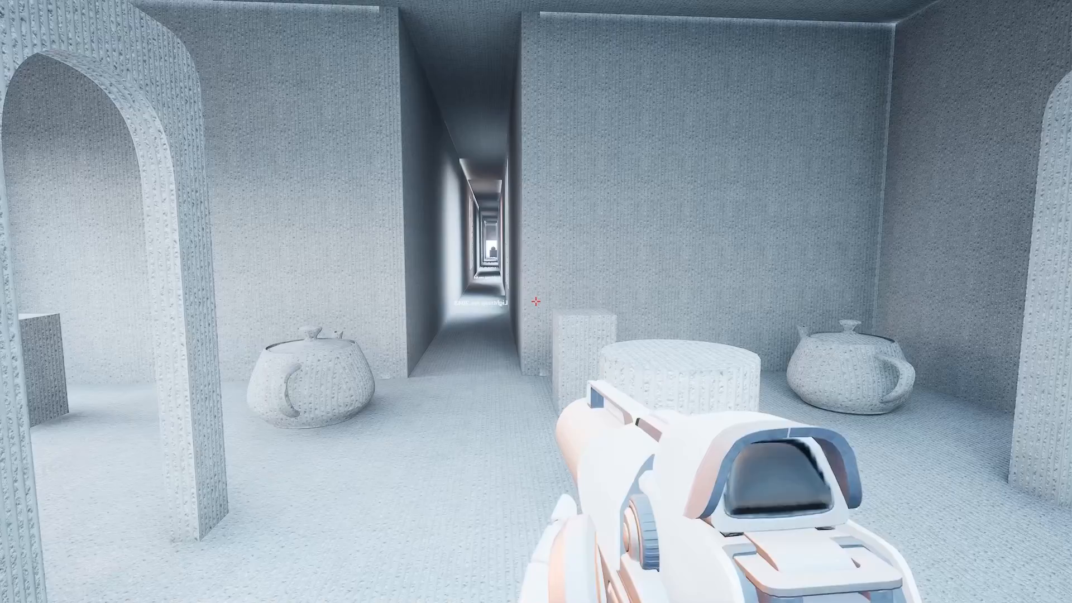
# Fly through the narrow corridor into the darker room with the teapot on a pedestal.
pyautogui.moveTo(966, 191); pyautogui.dragTo(886, 218, button='right')
pyautogui.press('d')
pyautogui.press('w')
pyautogui.press('w')
pyautogui.press('w')
pyautogui.press('w')
pyautogui.press('s')
pyautogui.press('d')
pyautogui.press('w')
pyautogui.press('e')
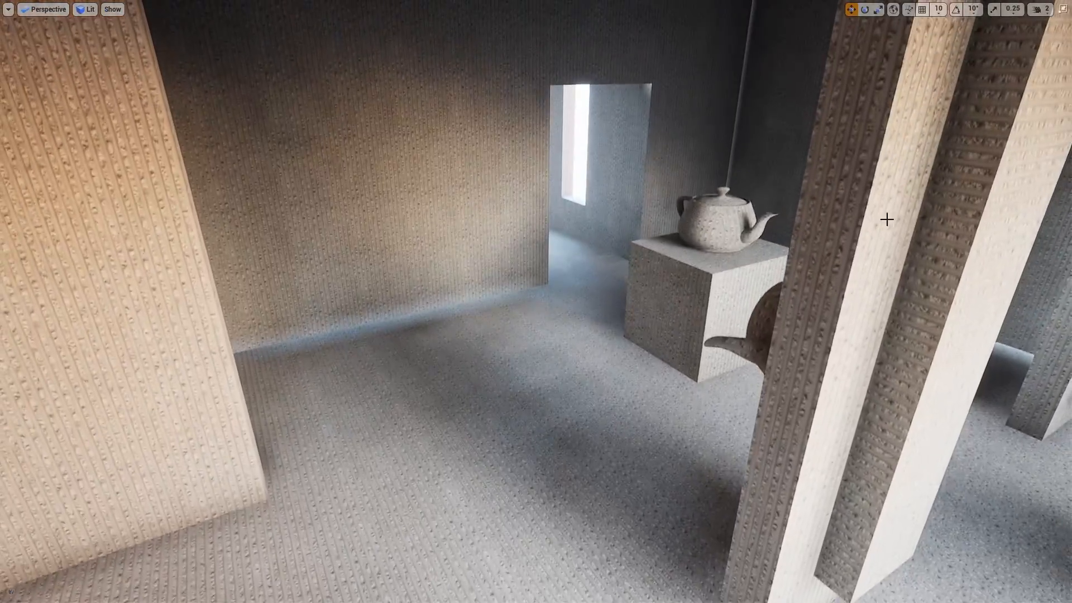
# Select the room's floor to show its outline and examine the shadows around the pillar, shelves and pedestals.
pyautogui.moveTo(367, 307); pyautogui.dragTo(552, 345, button='right')
pyautogui.click(551, 419)
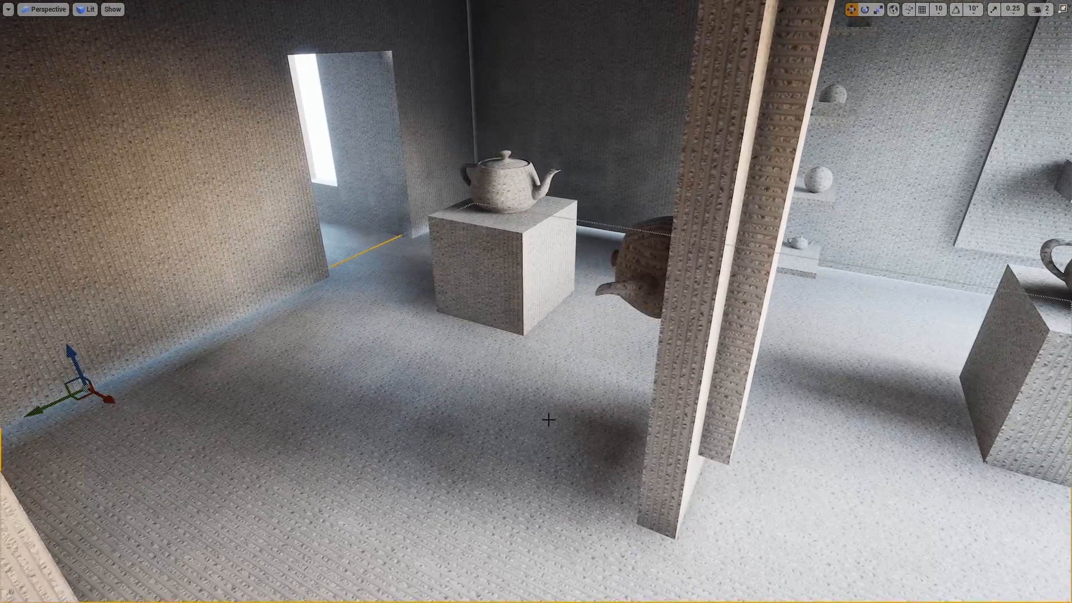
pyautogui.moveTo(551, 419); pyautogui.dragTo(393, 433, button='right')
pyautogui.press('s')
pyautogui.press('s')
pyautogui.moveTo(618, 391); pyautogui.dragTo(700, 378, button='right')
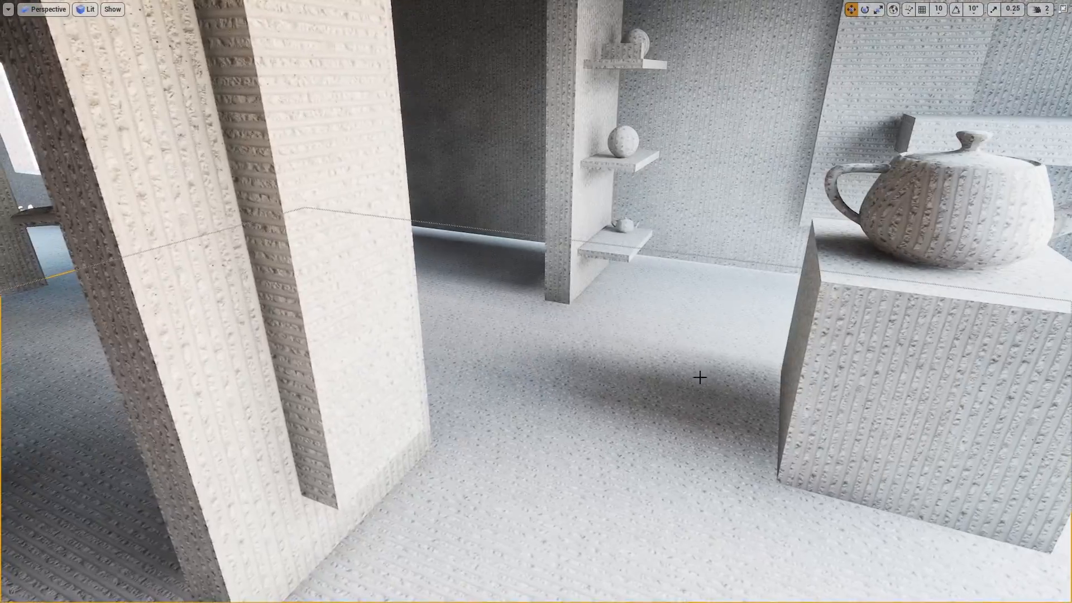
pyautogui.press('w')
pyautogui.moveTo(761, 391); pyautogui.dragTo(629, 357, button='right')
pyautogui.press('w')
pyautogui.press('w')
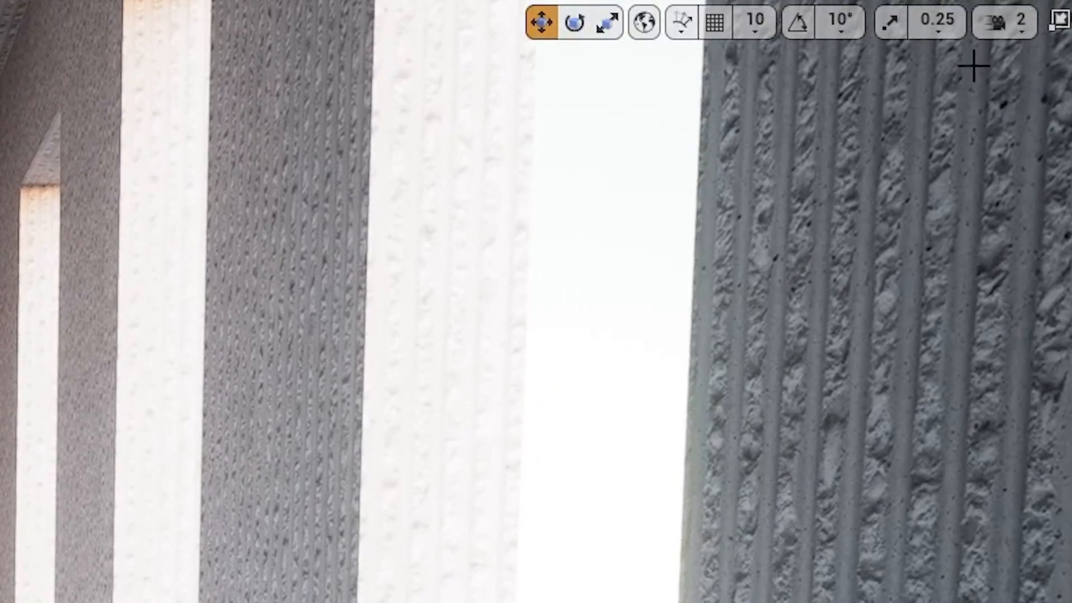
# Set the camera speed to 4 and fly back through the corridor to the main hall.
pyautogui.click(1005, 22)
pyautogui.moveTo(896, 87); pyautogui.dragTo(924, 88)
pyautogui.press('w')
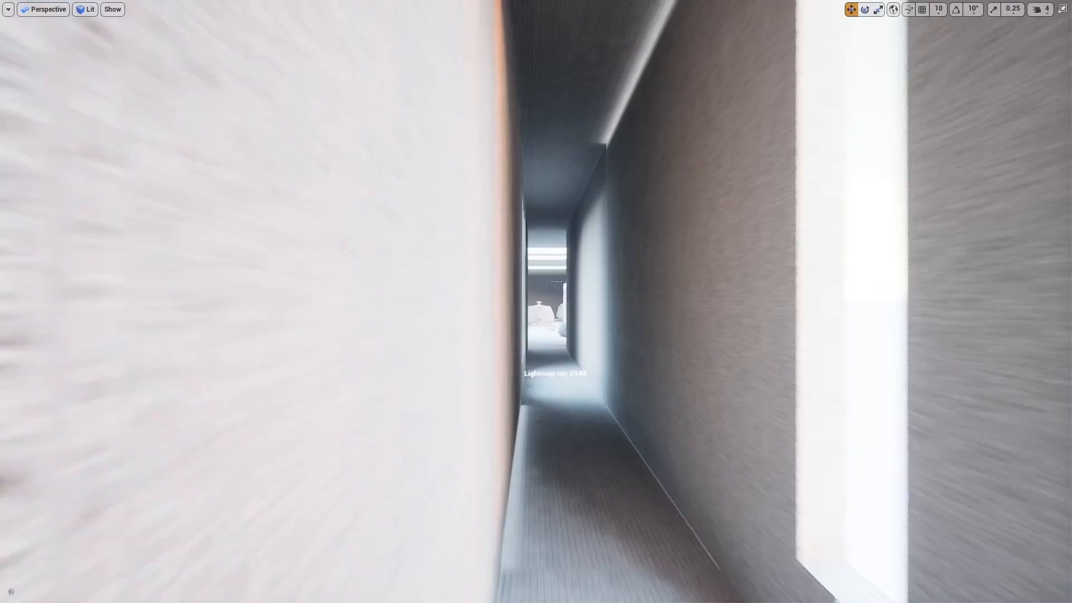
pyautogui.press('w')
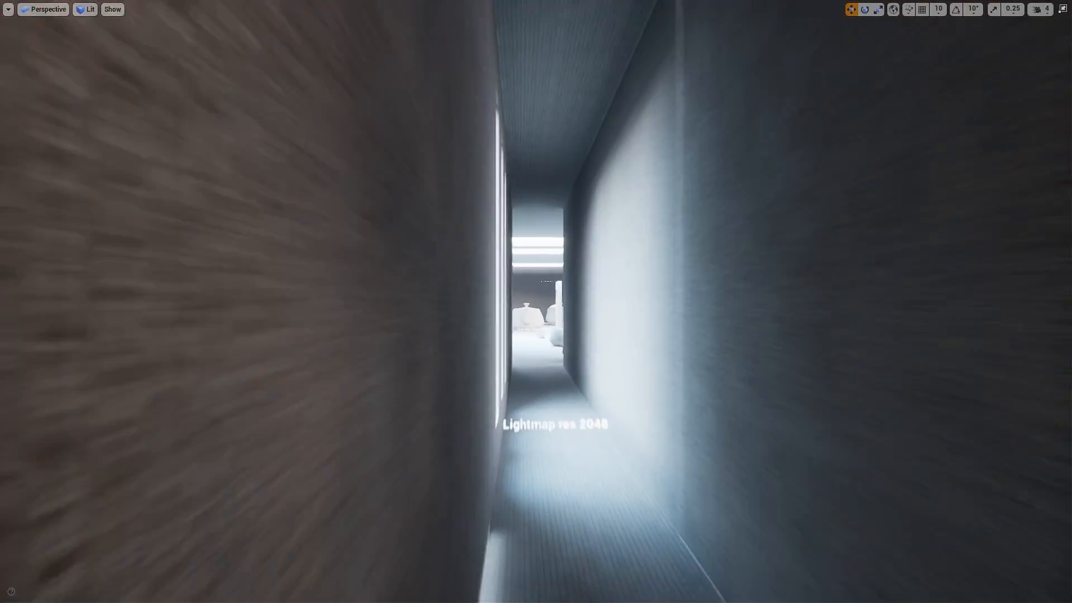
pyautogui.press('w')
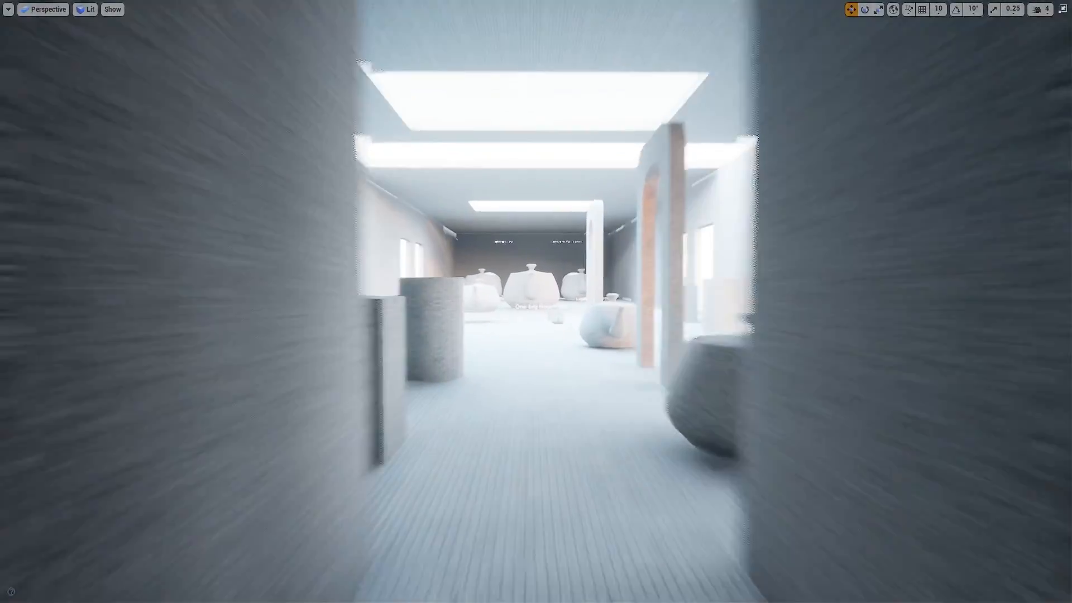
pyautogui.moveTo(447, 212); pyautogui.dragTo(637, 257, button='right')
# Restore the full editor layout and select the floor piece in front of the hall windows.
pyautogui.press('F11')
pyautogui.press('s')
pyautogui.click(622, 275)
pyautogui.press('w')
pyautogui.press('w')
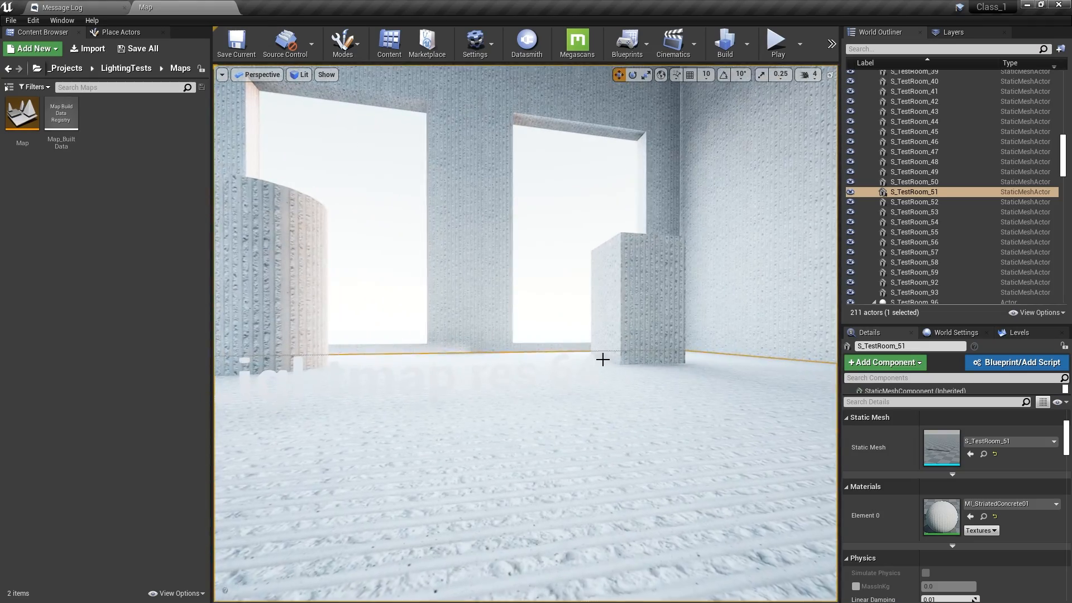
pyautogui.press('s')
pyautogui.moveTo(594, 362); pyautogui.dragTo(558, 393, button='right')
pyautogui.press('w')
# Select several adjoining floor pieces around the "Lightmap res 64" teapot to show how the floor is divided, and clear the selection.
pyautogui.click(526, 438)
pyautogui.press('w')
pyautogui.press('s')
pyautogui.keyDown('ctrl'); pyautogui.click(626, 347); pyautogui.keyUp('ctrl')
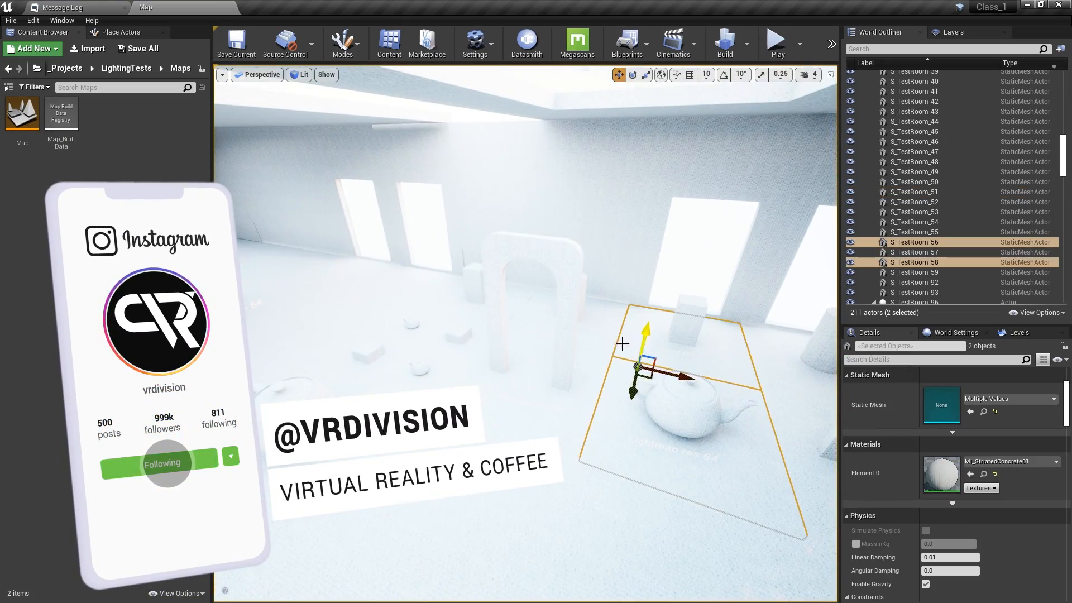
pyautogui.keyDown('ctrl'); pyautogui.click(597, 342); pyautogui.keyUp('ctrl')
pyautogui.keyDown('ctrl'); pyautogui.click(593, 378); pyautogui.keyUp('ctrl')
pyautogui.press('Escape')
# Select the small floor piece under the "Lightmap res 1024" teapot and the single large floor to compare their outlines.
pyautogui.moveTo(637, 390); pyautogui.dragTo(740, 439, button='right')
pyautogui.press('w')
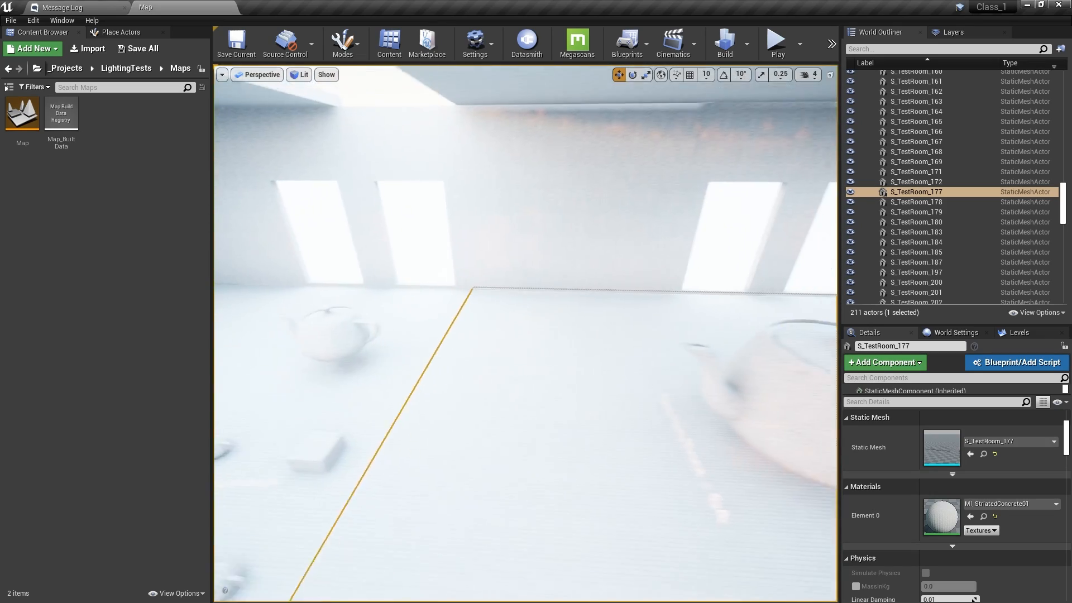
pyautogui.moveTo(525, 334); pyautogui.dragTo(726, 341, button='right')
pyautogui.click(567, 256)
pyautogui.click(349, 247)
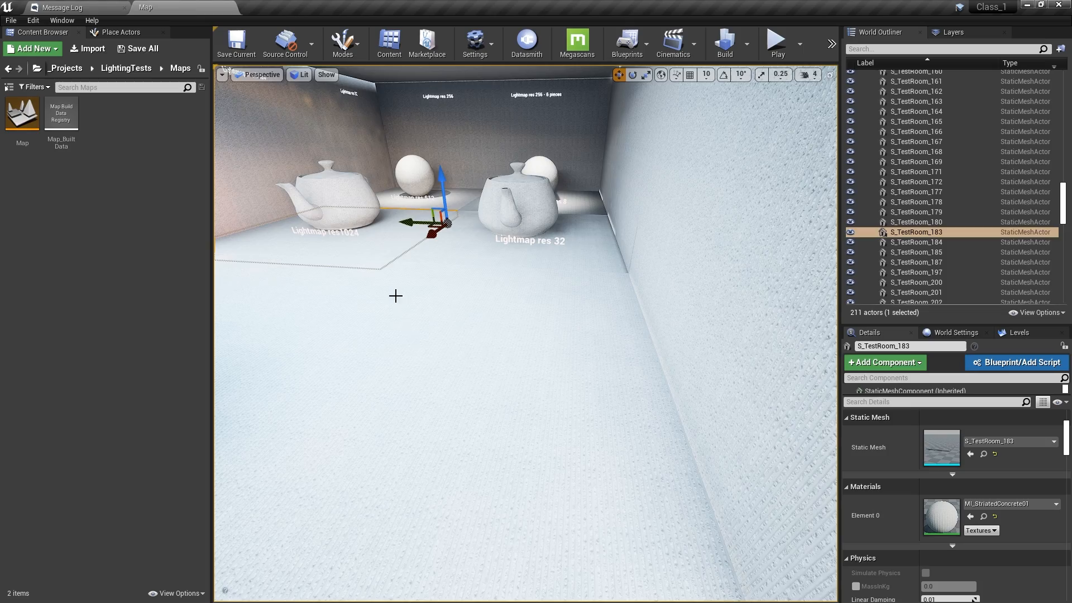
pyautogui.click(395, 296)
pyautogui.moveTo(394, 296); pyautogui.dragTo(235, 293, button='right')
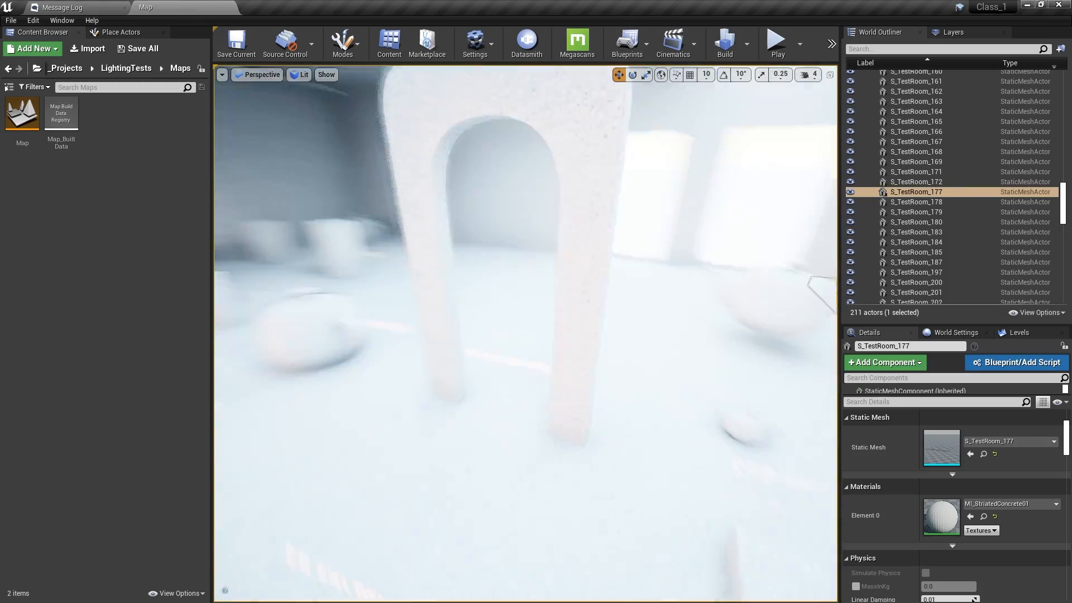
# Select the ceiling piece above the wall labelled "Lightmap res 32" and look through its properties.
pyautogui.press('w')
pyautogui.moveTo(525, 333); pyautogui.dragTo(787, 273, button='right')
pyautogui.press('w')
pyautogui.press('w')
pyautogui.press('w')
pyautogui.click(562, 290)
pyautogui.press('d')
pyautogui.moveTo(563, 331); pyautogui.dragTo(494, 324, button='right')
pyautogui.scroll(-6, 925, 495)
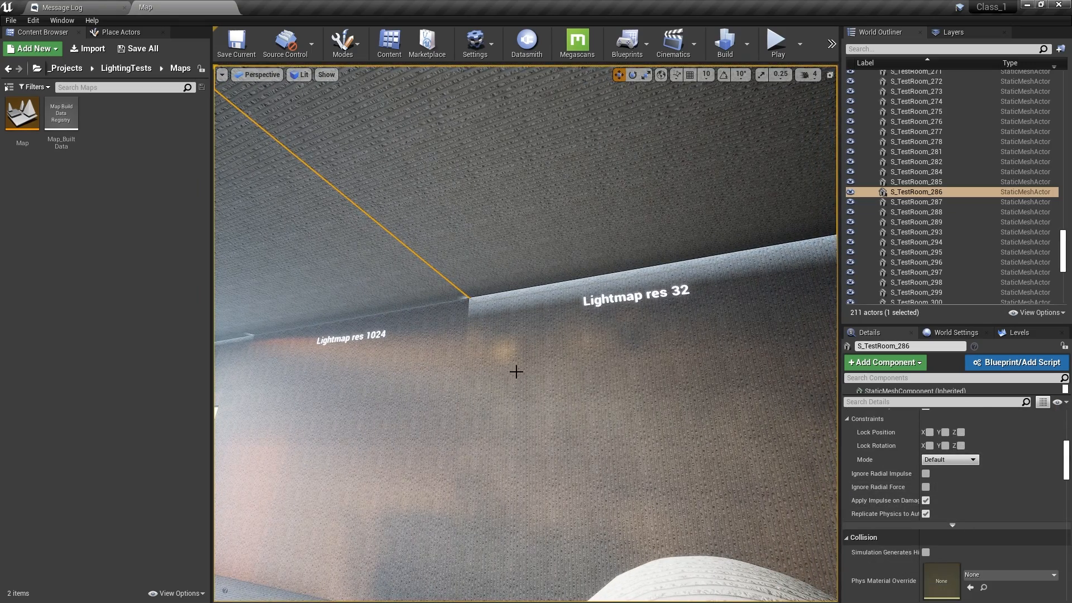
# Select the wall section labelled "Lightmap res 32", look through its properties and clear the selection.
pyautogui.click(567, 292)
pyautogui.scroll(-3, 1029, 493)
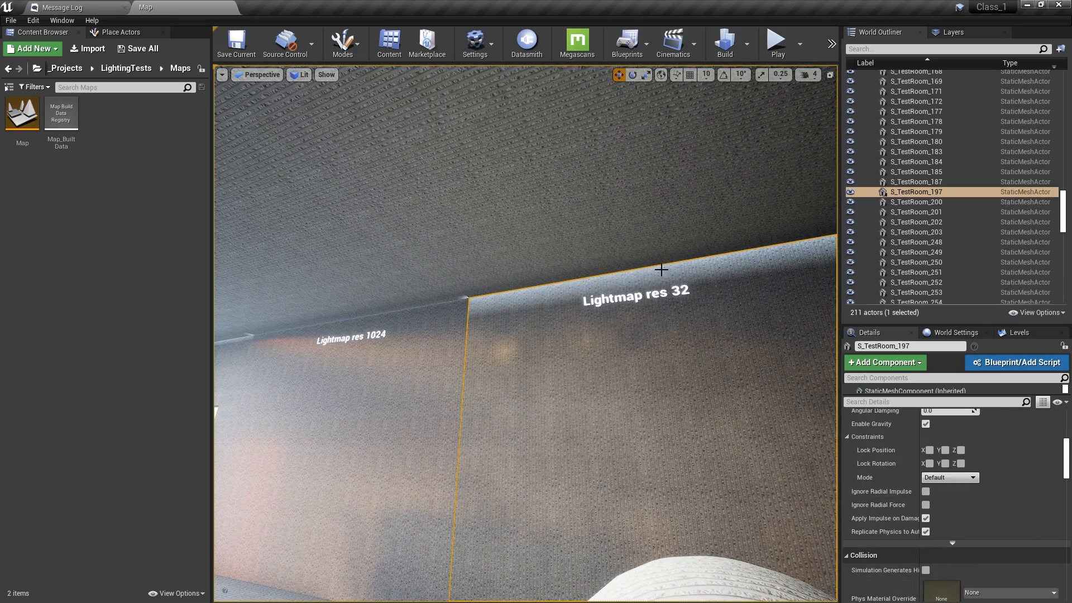
pyautogui.press('Escape')
# Find the overridden light map resolution of the wall labelled "Lightmap res 1024" and widen the property names column.
pyautogui.moveTo(662, 270); pyautogui.dragTo(546, 335, button='right')
pyautogui.press('w')
pyautogui.click(553, 333)
pyautogui.press('f')
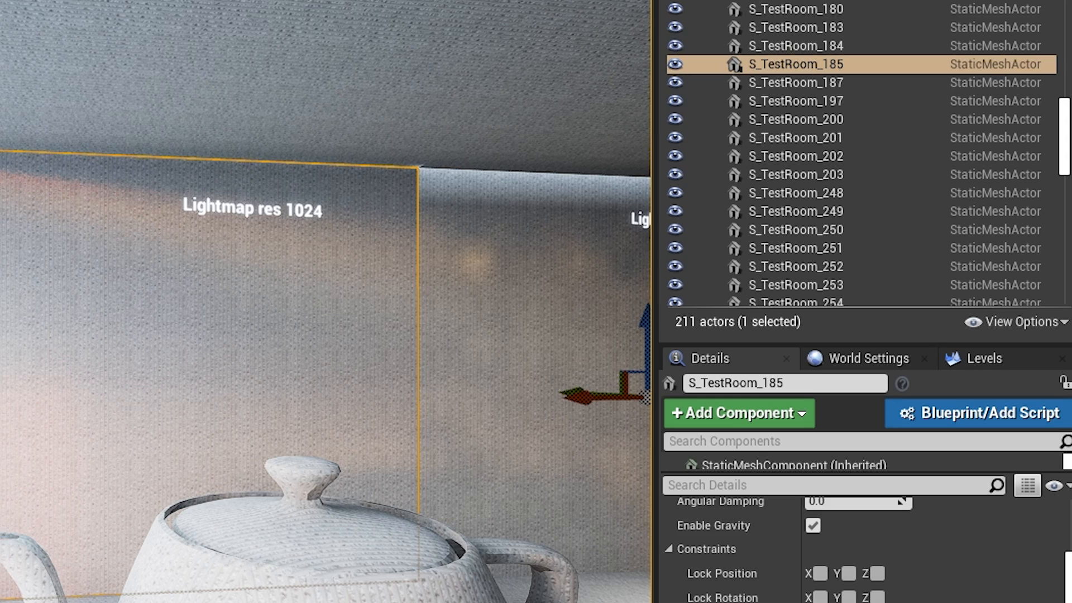
pyautogui.scroll(-8, 843, 598)
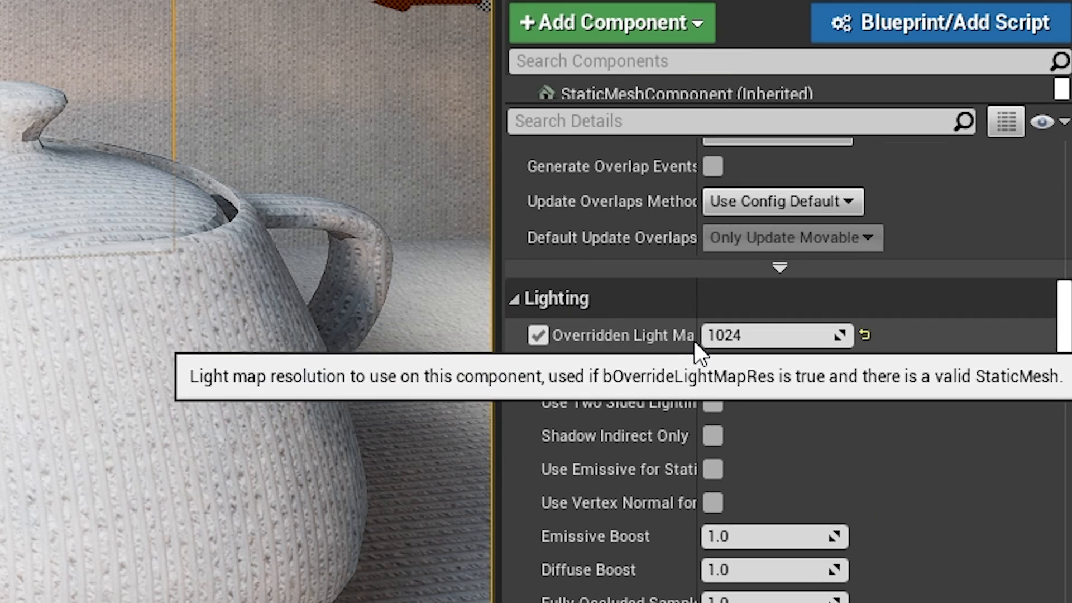
pyautogui.moveTo(696, 340); pyautogui.dragTo(806, 352)
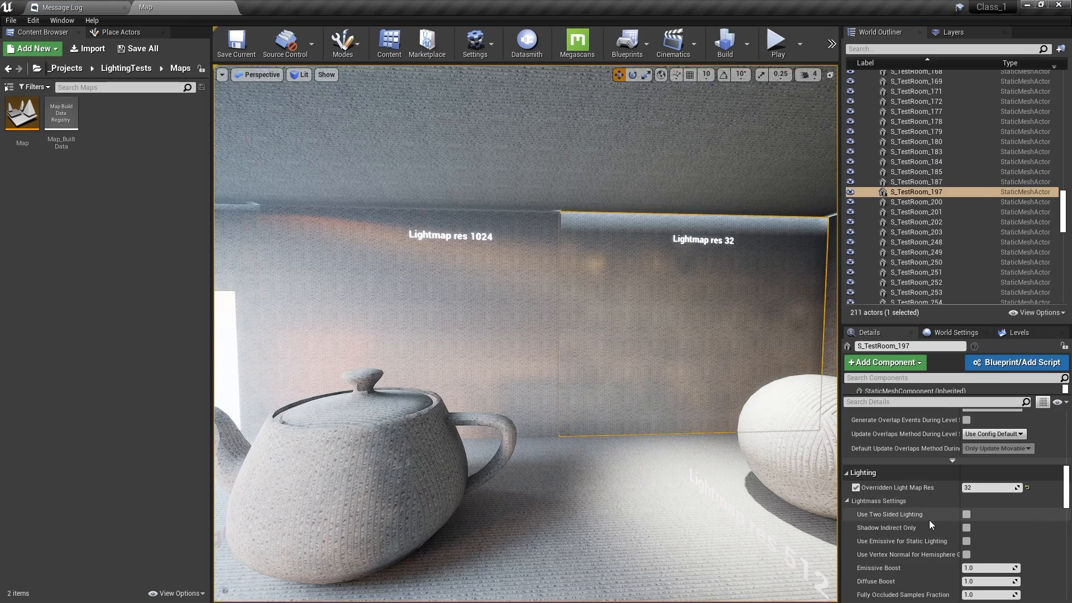
# Try toggling the overridden light map resolution of the wall labelled "Lightmap res 32", undo the toggling and clear the selection.
pyautogui.moveTo(595, 400); pyautogui.dragTo(590, 405, button='right')
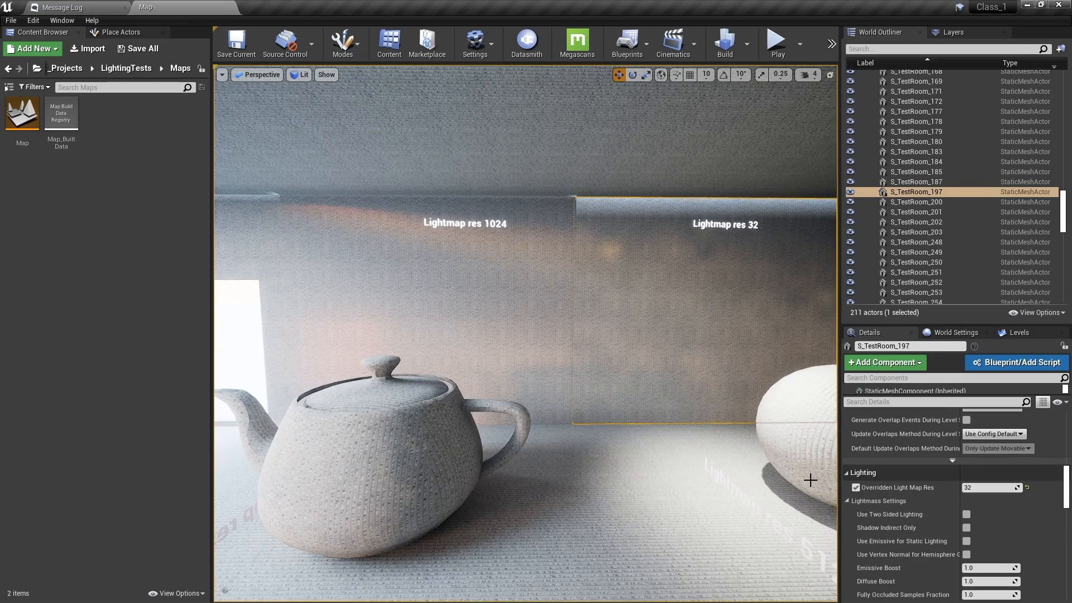
pyautogui.click(858, 487)
pyautogui.moveTo(754, 423); pyautogui.dragTo(693, 420, button='right')
pyautogui.click(856, 487)
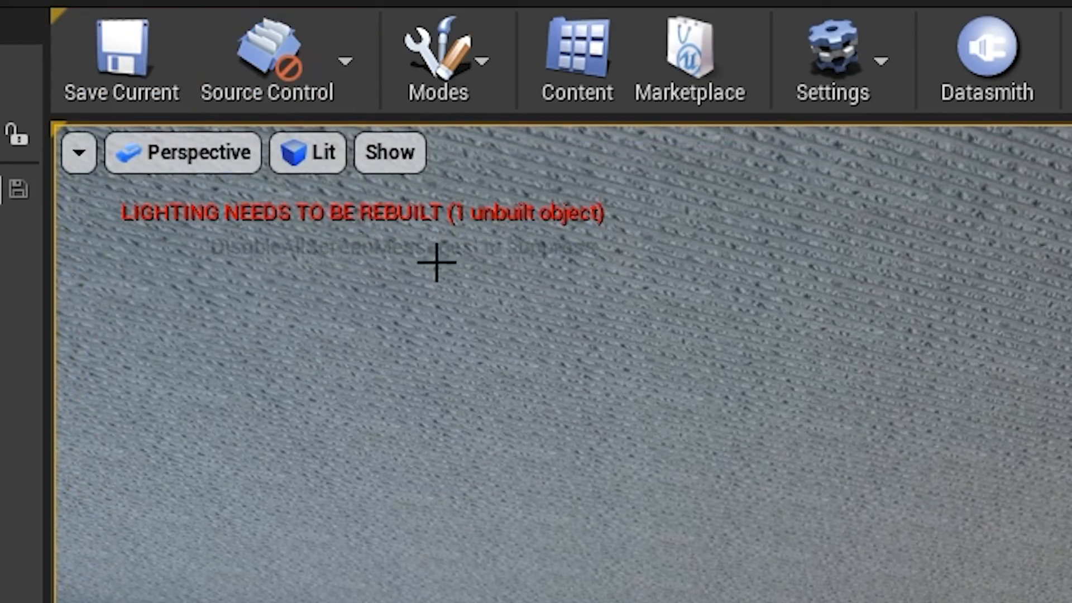
pyautogui.hotkey('ctrl', 'z')
pyautogui.hotkey('ctrl', 'z')
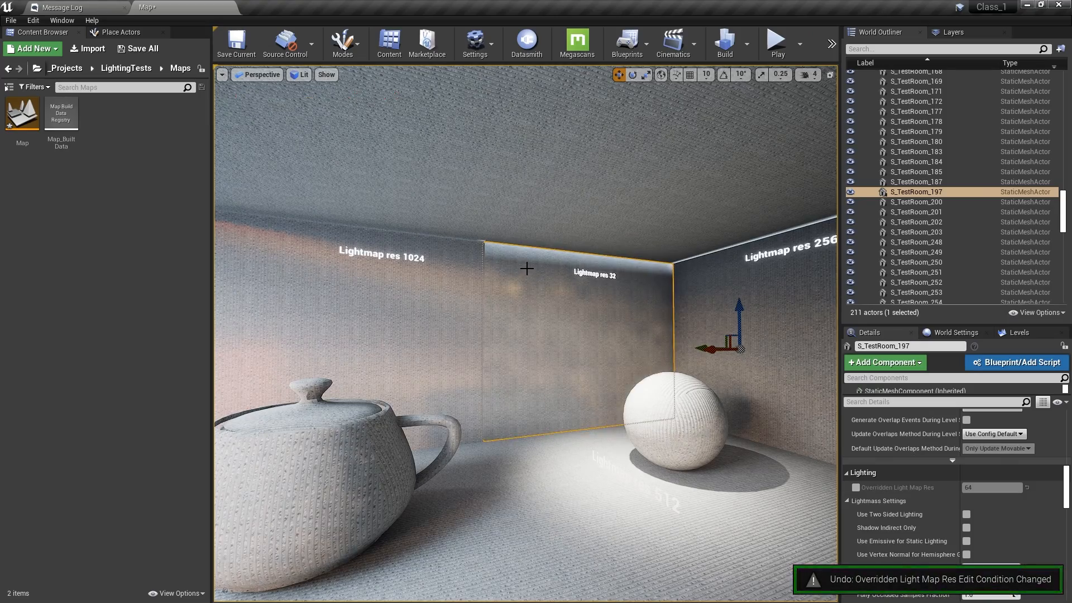
pyautogui.moveTo(527, 268)
pyautogui.mouseDown(button='right')
pyautogui.moveTo(616, 304)
pyautogui.moveTo(675, 289)
pyautogui.moveTo(617, 288)
pyautogui.moveTo(737, 290)
pyautogui.moveTo(659, 296)
pyautogui.moveTo(625, 311)
pyautogui.moveTo(541, 278)
pyautogui.mouseUp(button='right')
pyautogui.press('Escape')
# Look up the lighting build quality levels and inspect the bright strip above the wall labelled "Lightmap res 32" and the surrounding room.
pyautogui.click(747, 44)
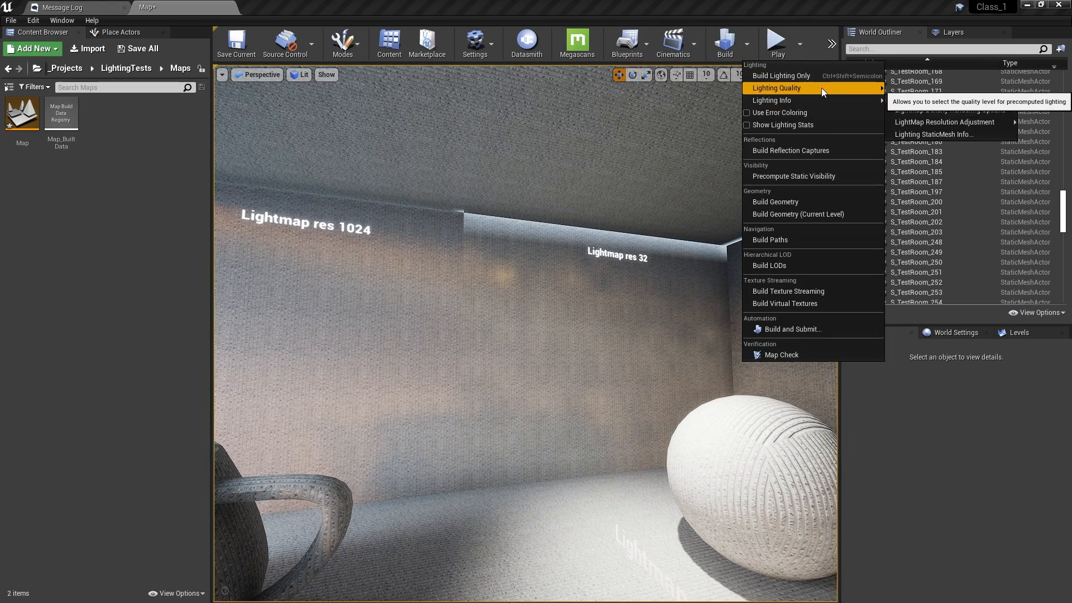
pyautogui.moveTo(822, 88)
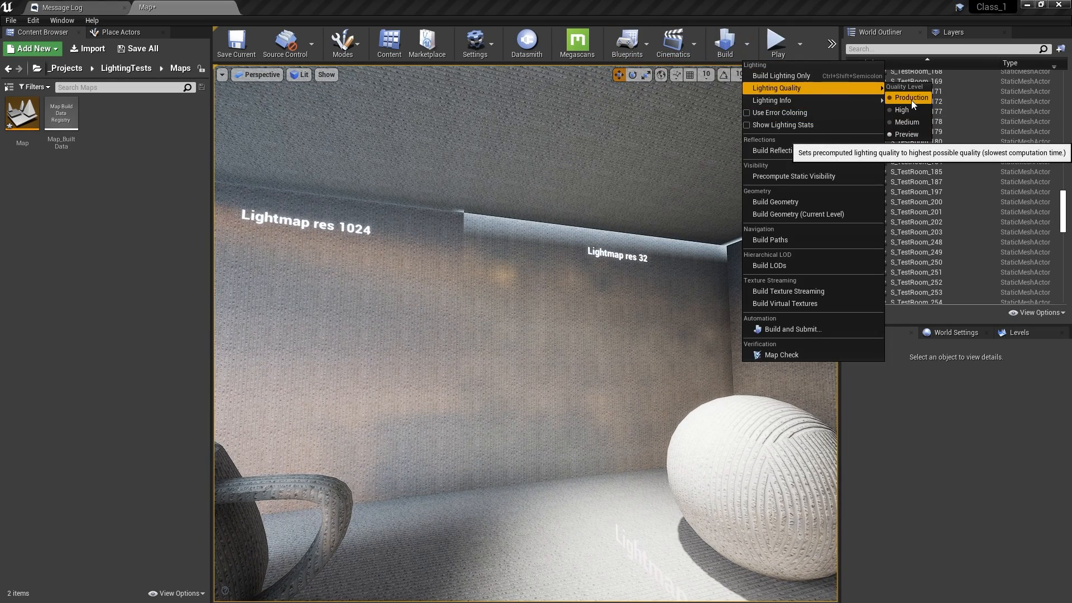
pyautogui.moveTo(431, 313); pyautogui.dragTo(444, 279, button='right')
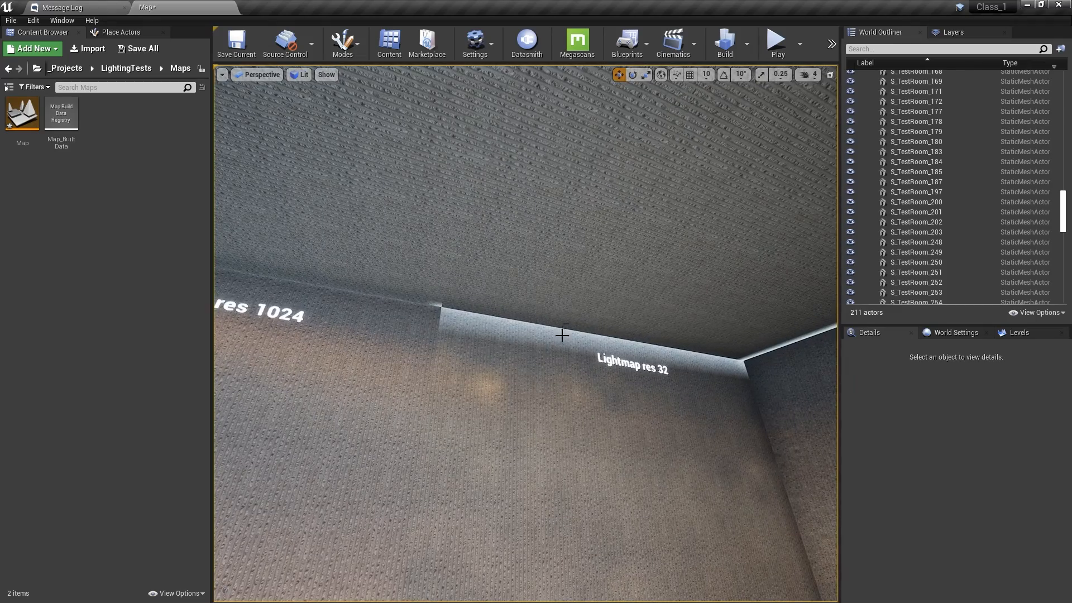
pyautogui.moveTo(562, 335); pyautogui.dragTo(933, 360, button='right')
pyautogui.moveTo(620, 390); pyautogui.dragTo(505, 411, button='right')
pyautogui.press('w')
pyautogui.press('s')
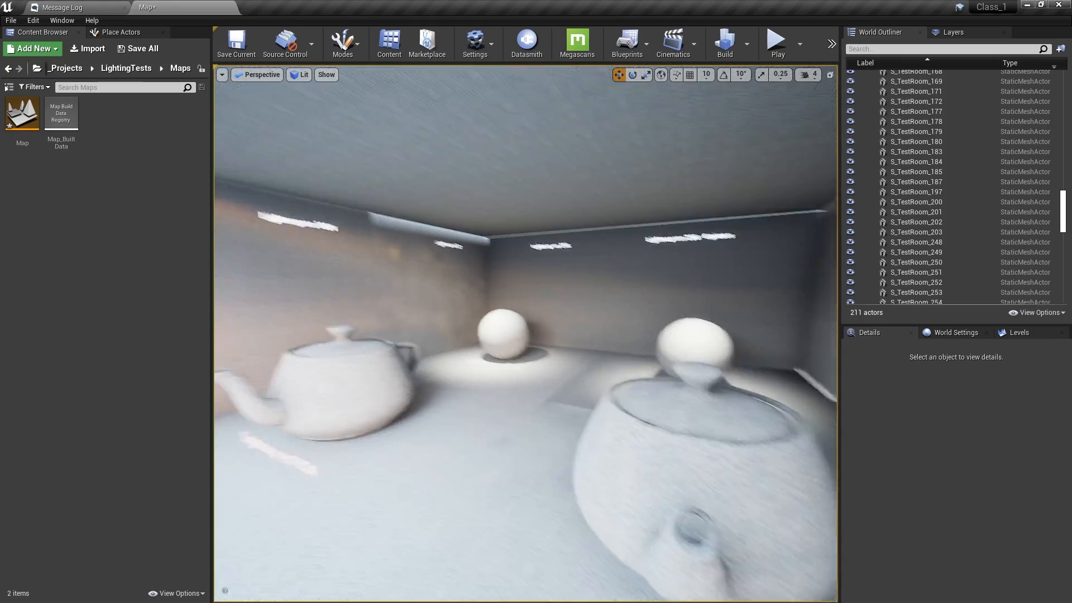
pyautogui.moveTo(511, 325); pyautogui.dragTo(469, 313, button='right')
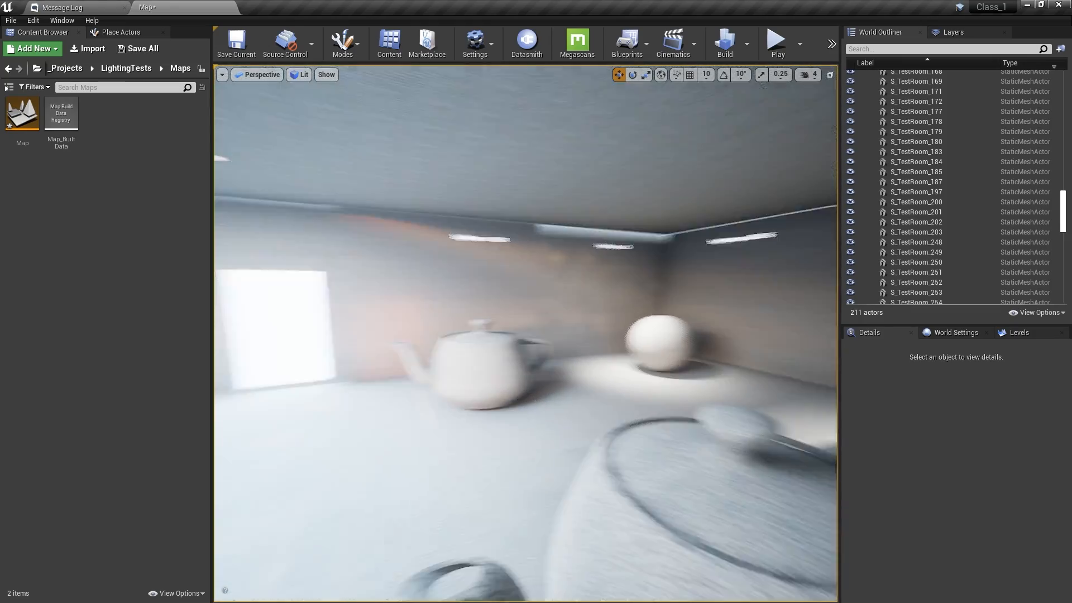
# Select the wall labelled "Lightmap res 1024" to check its overridden light map resolution and clear the selection.
pyautogui.click(532, 294)
pyautogui.scroll(-1, 983, 461)
pyautogui.scroll(1, 946, 491)
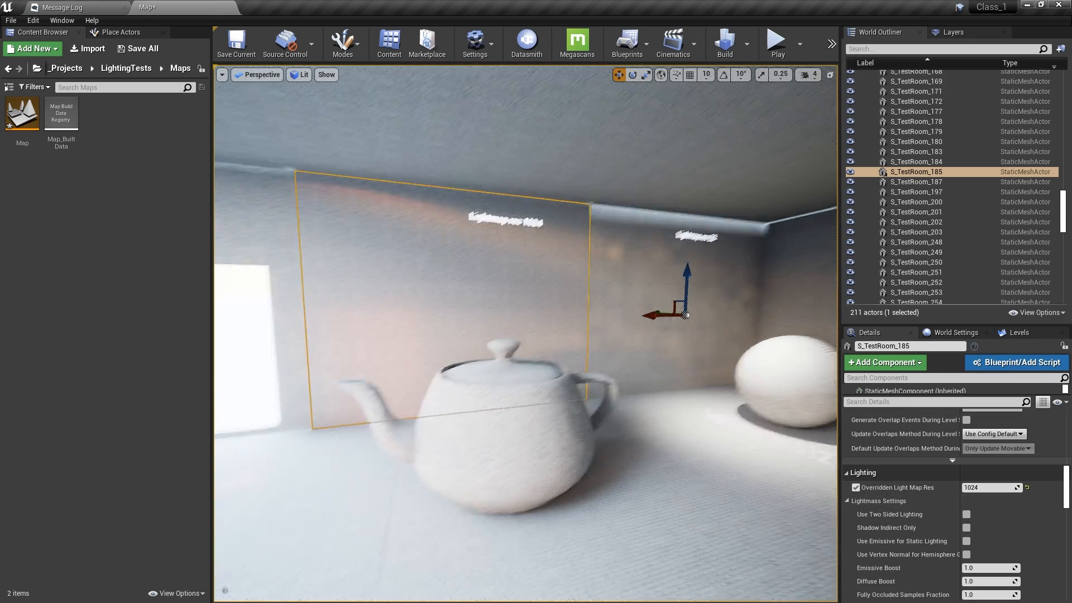
pyautogui.moveTo(558, 426); pyautogui.dragTo(636, 426, button='right')
pyautogui.press('Escape')
# Set the lighting build quality to Production.
pyautogui.click(748, 44)
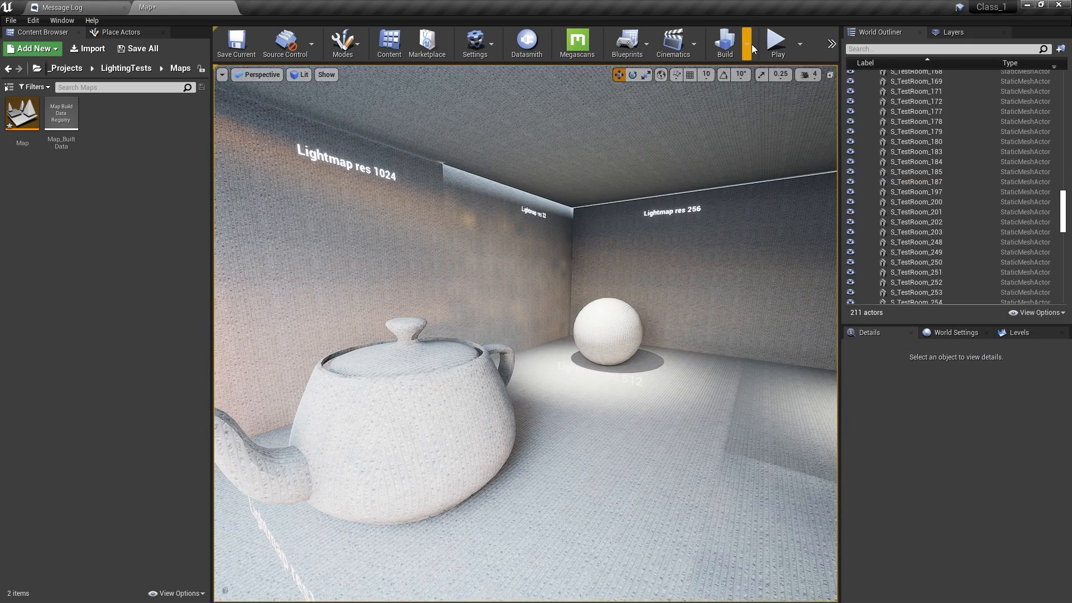
pyautogui.click(748, 44)
pyautogui.moveTo(753, 87)
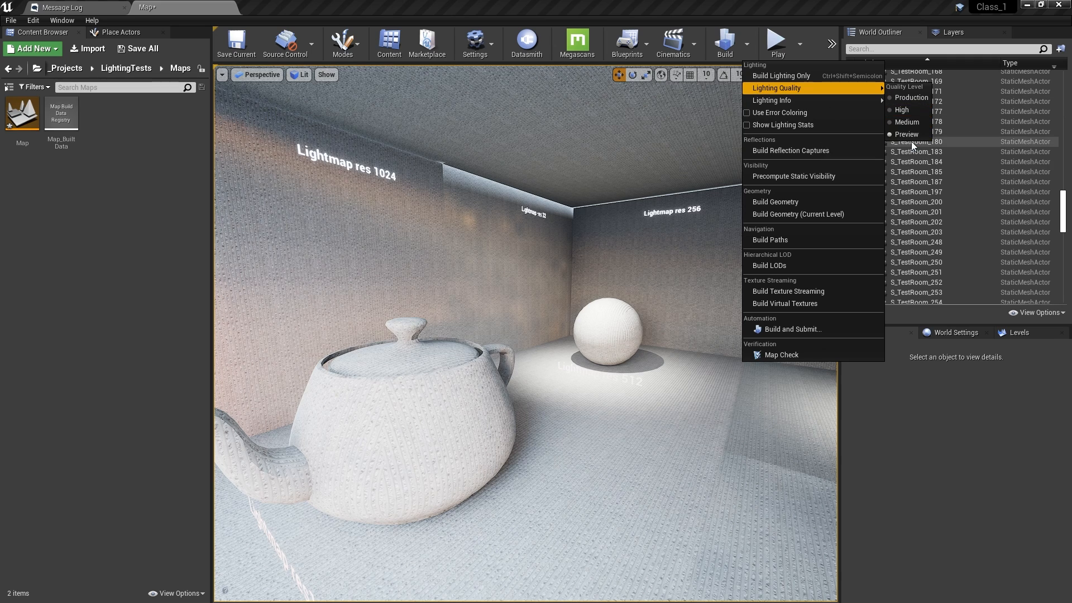
pyautogui.click(913, 99)
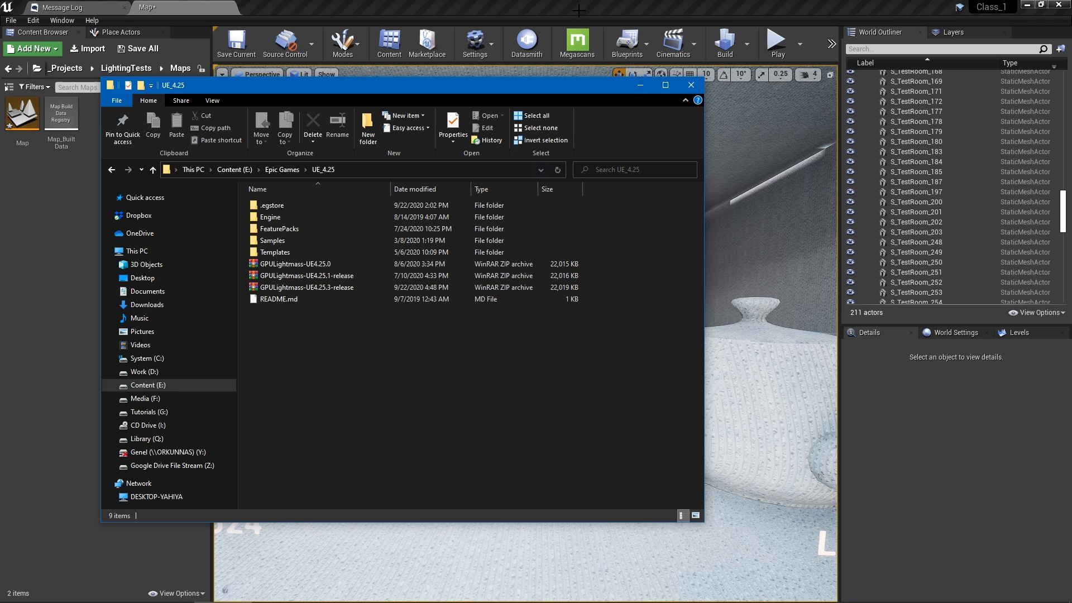
# Return to the Unreal editor, look through the level's Lightmass world settings and examine the lighting around the teapots and spheres.
pyautogui.click(933, 229)
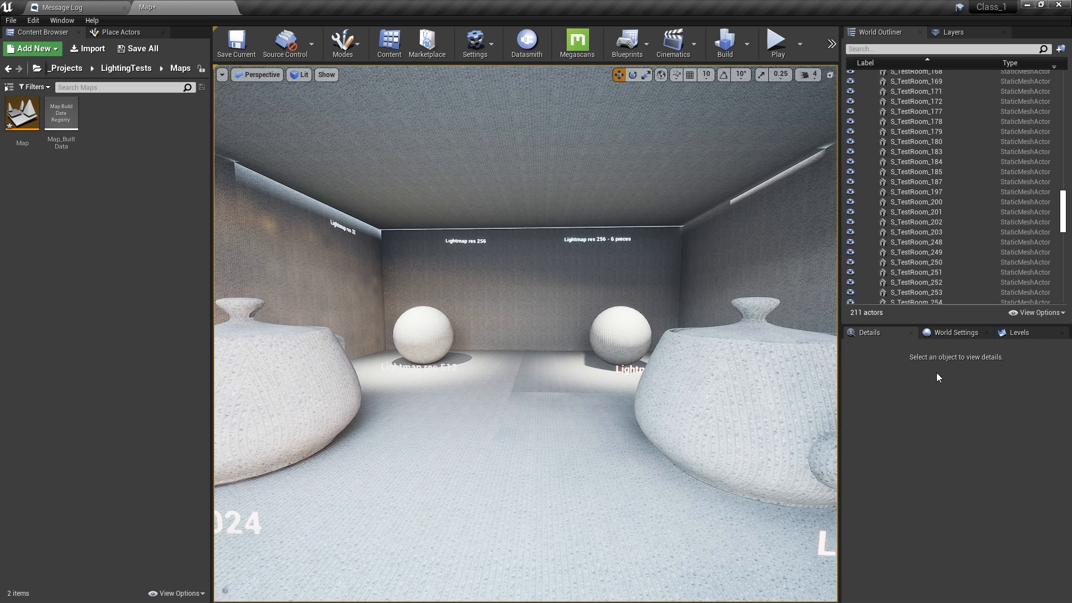
pyautogui.click(960, 335)
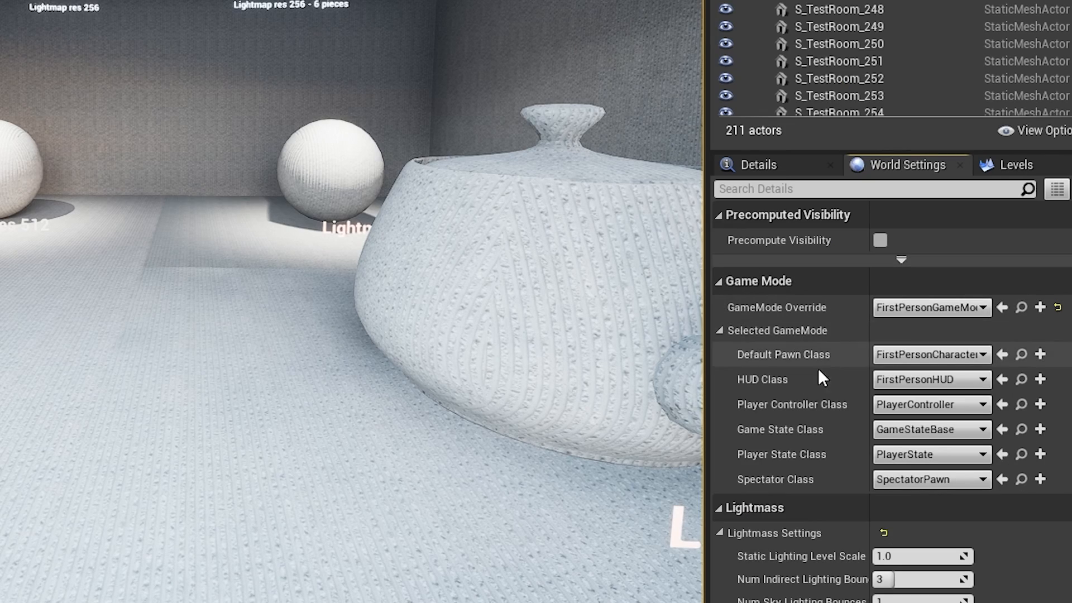
pyautogui.scroll(-3, 909, 493)
pyautogui.scroll(-5, 756, 383)
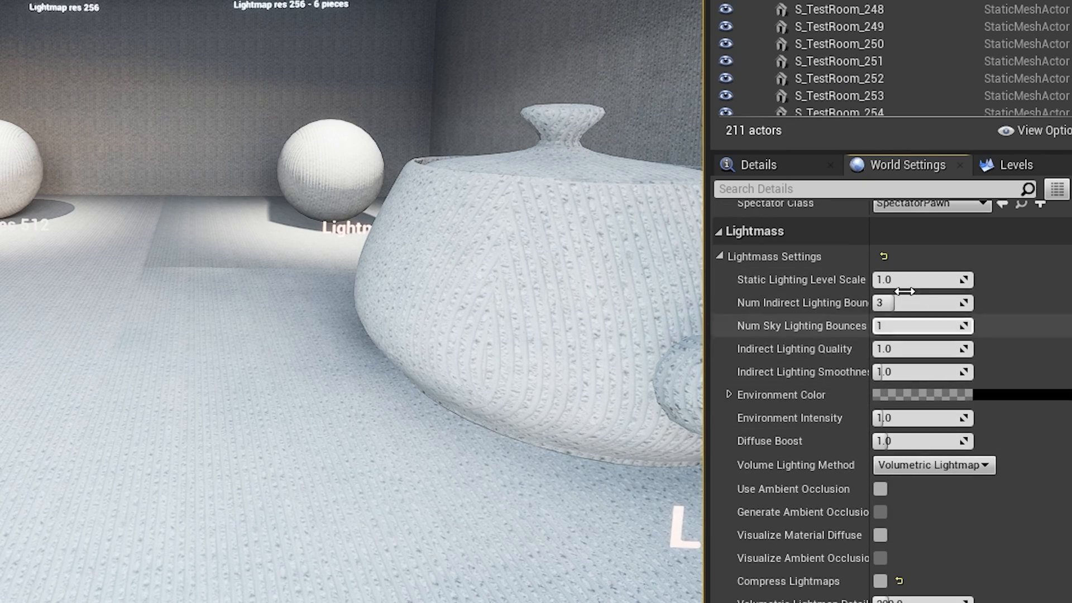
pyautogui.scroll(-1, 871, 324)
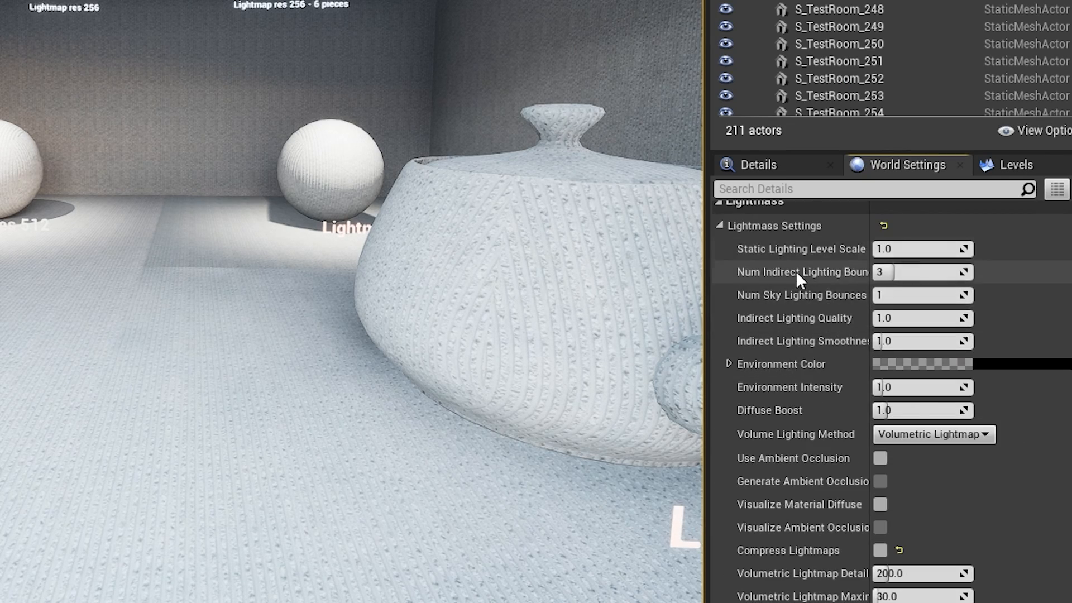
pyautogui.scroll(1, 796, 271)
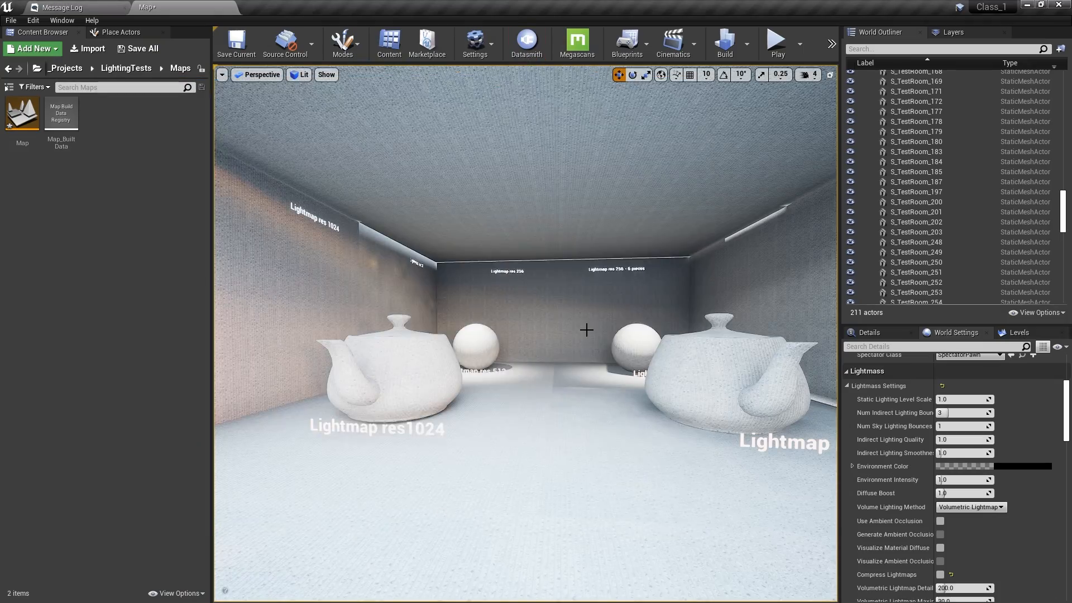
pyautogui.press('s')
pyautogui.moveTo(587, 330); pyautogui.dragTo(577, 379, button='right')
pyautogui.press('w')
pyautogui.press('e')
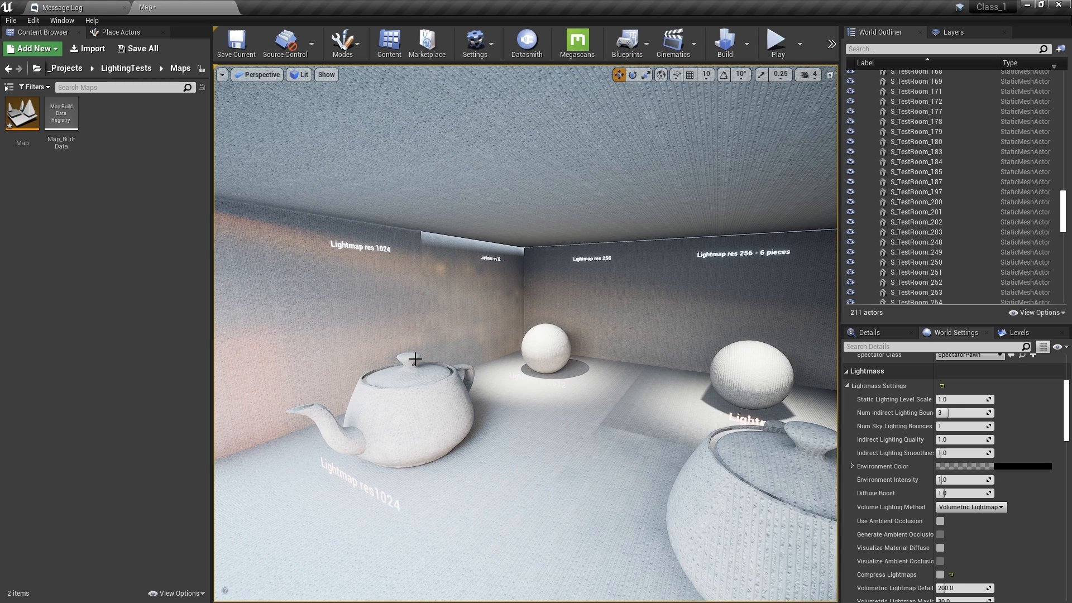
pyautogui.moveTo(415, 359); pyautogui.dragTo(335, 425, button='right')
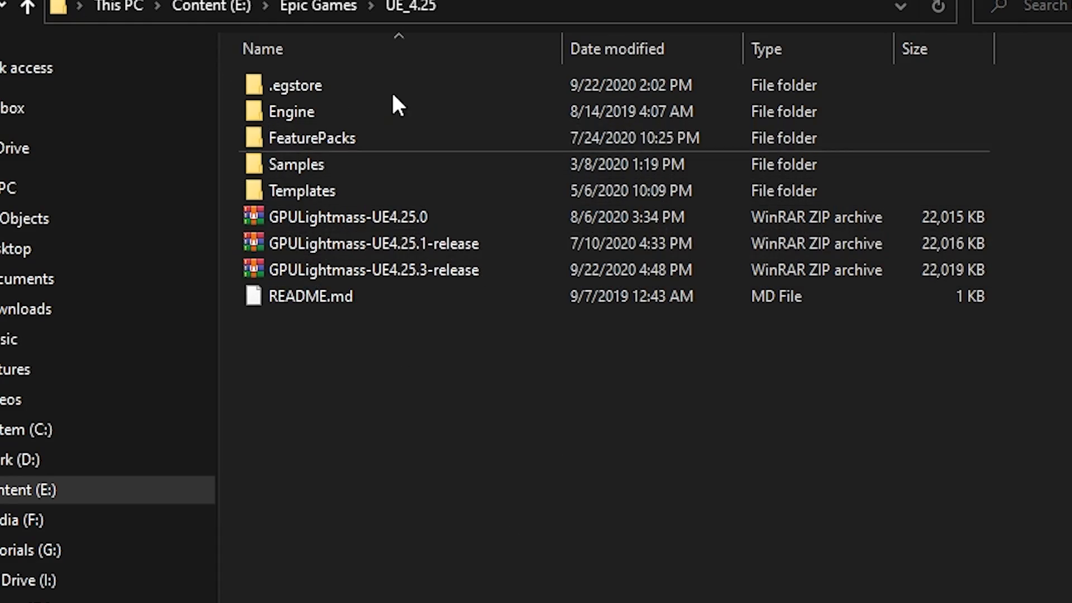
# Switch to File Explorer, open BaseLightmass from the UE_4.25 Engine Config folder in Notepad and go to the end of the file.
pyautogui.doubleClick(350, 99)
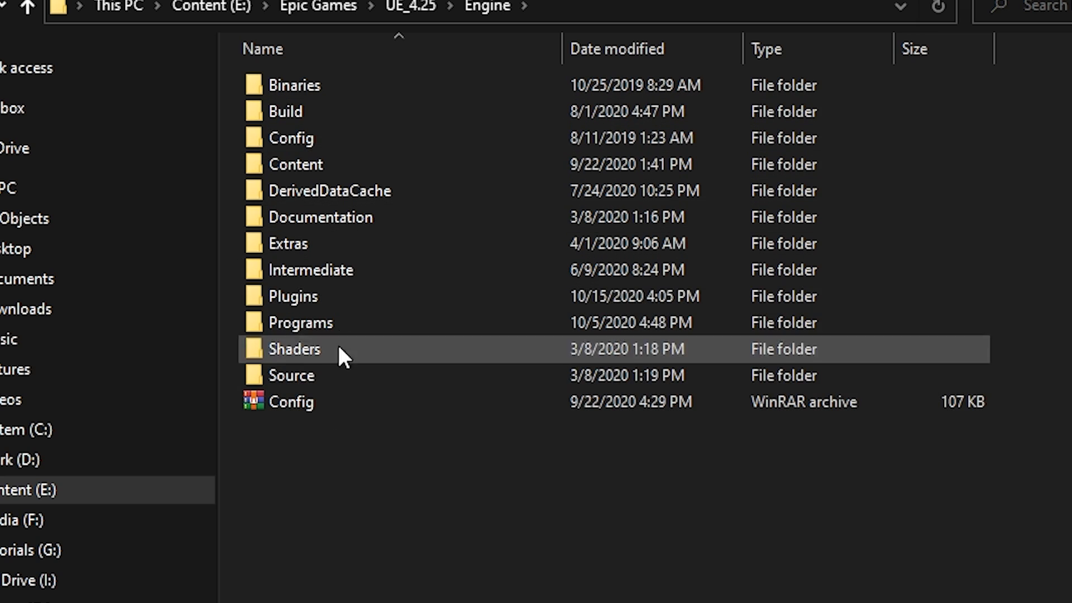
pyautogui.doubleClick(360, 140)
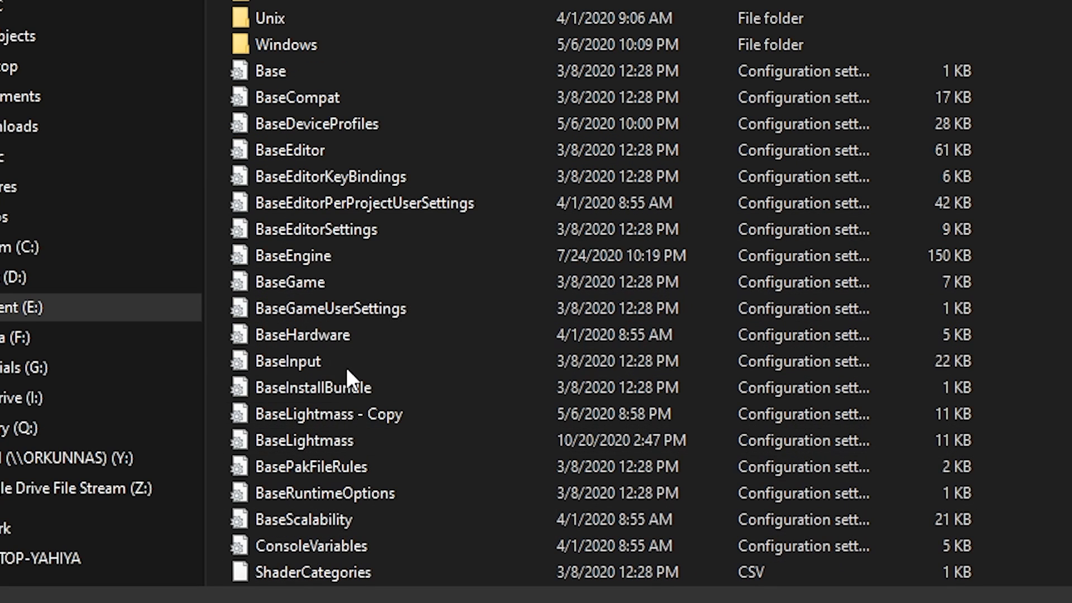
pyautogui.click(324, 439)
pyautogui.doubleClick(309, 436)
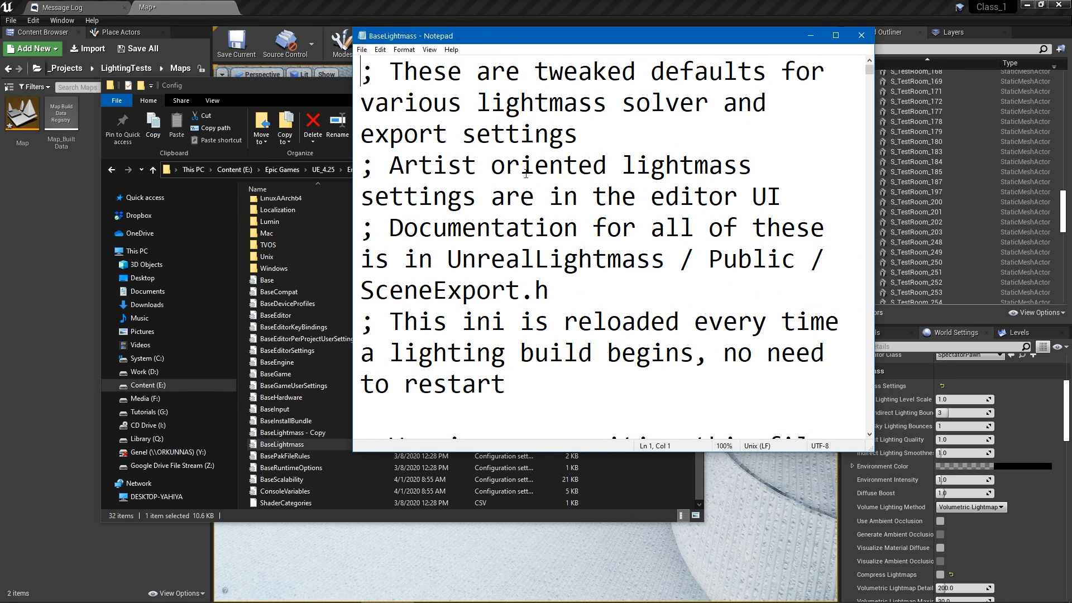
pyautogui.keyDown('ctrl'); pyautogui.scroll(-2, 526, 175); pyautogui.keyUp('ctrl')
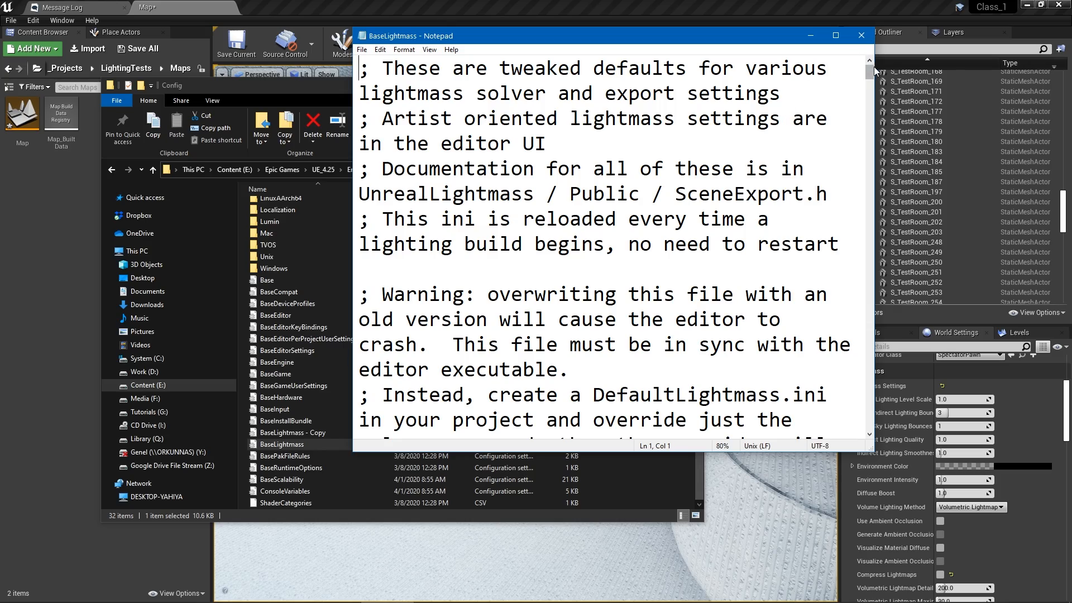
pyautogui.moveTo(874, 67); pyautogui.dragTo(872, 429)
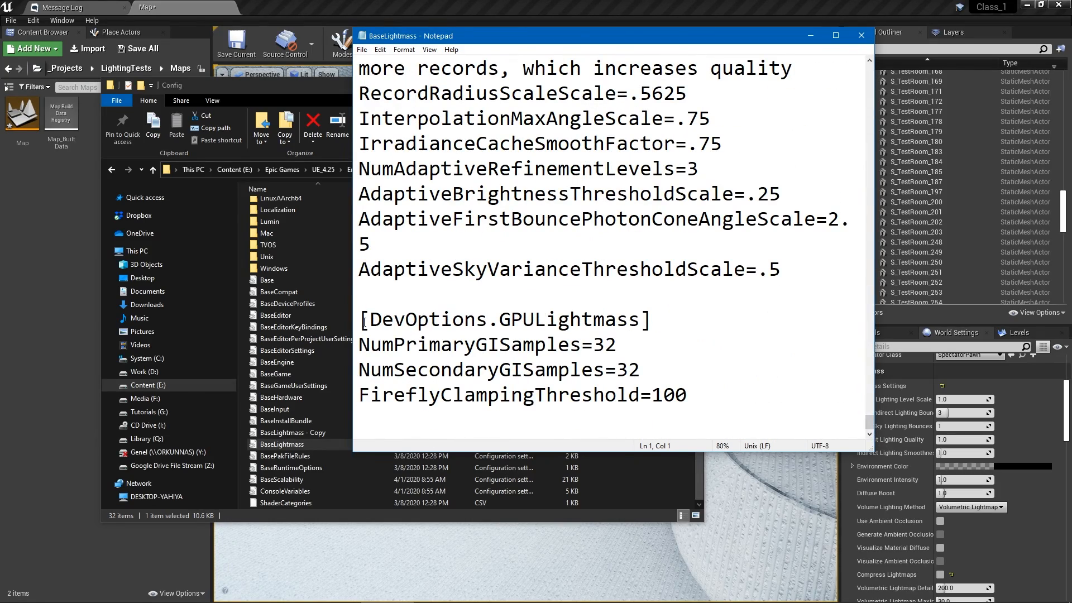
# Highlight the DevOptions.GPULightmass section and its NumPrimaryGISamples and NumSecondaryGISamples lines.
pyautogui.moveTo(364, 323); pyautogui.dragTo(754, 386)
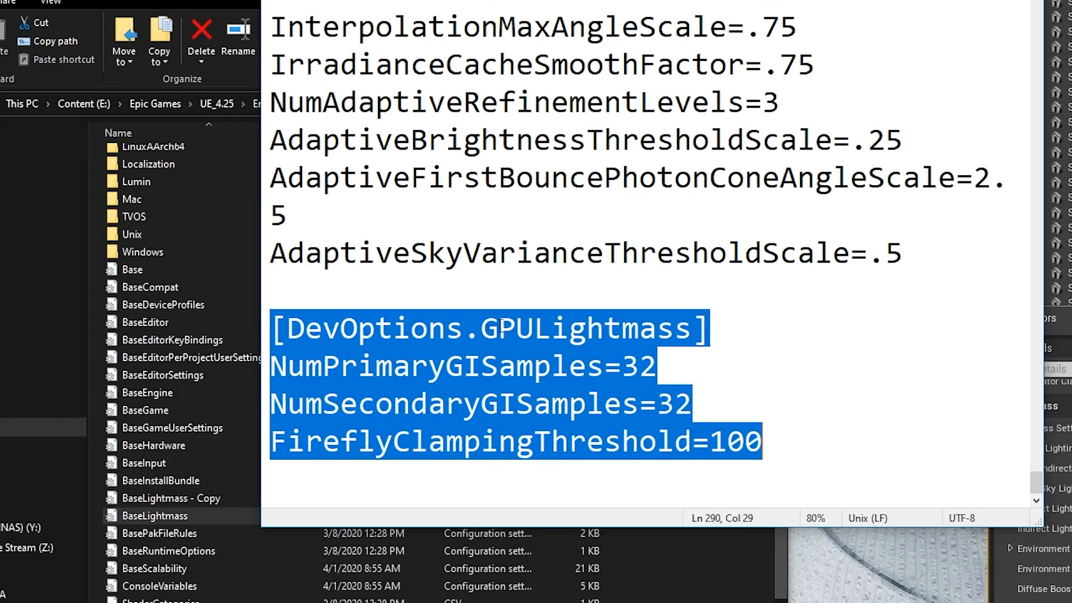
pyautogui.moveTo(480, 329); pyautogui.dragTo(525, 335)
pyautogui.click(714, 339)
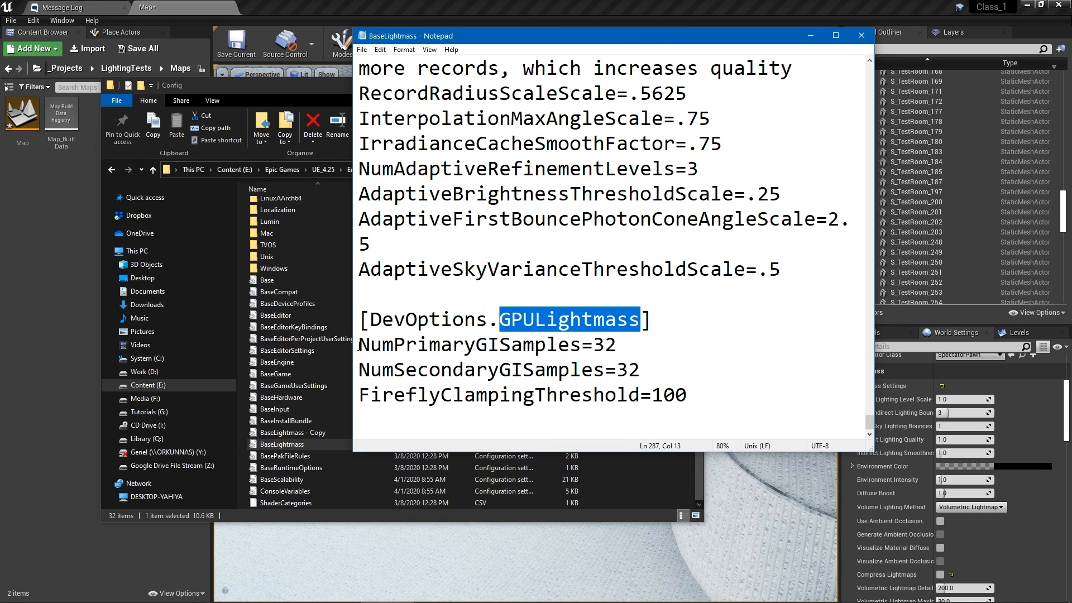
pyautogui.moveTo(267, 366); pyautogui.dragTo(656, 367)
pyautogui.moveTo(656, 366); pyautogui.dragTo(262, 371)
pyautogui.moveTo(660, 368); pyautogui.dragTo(659, 371)
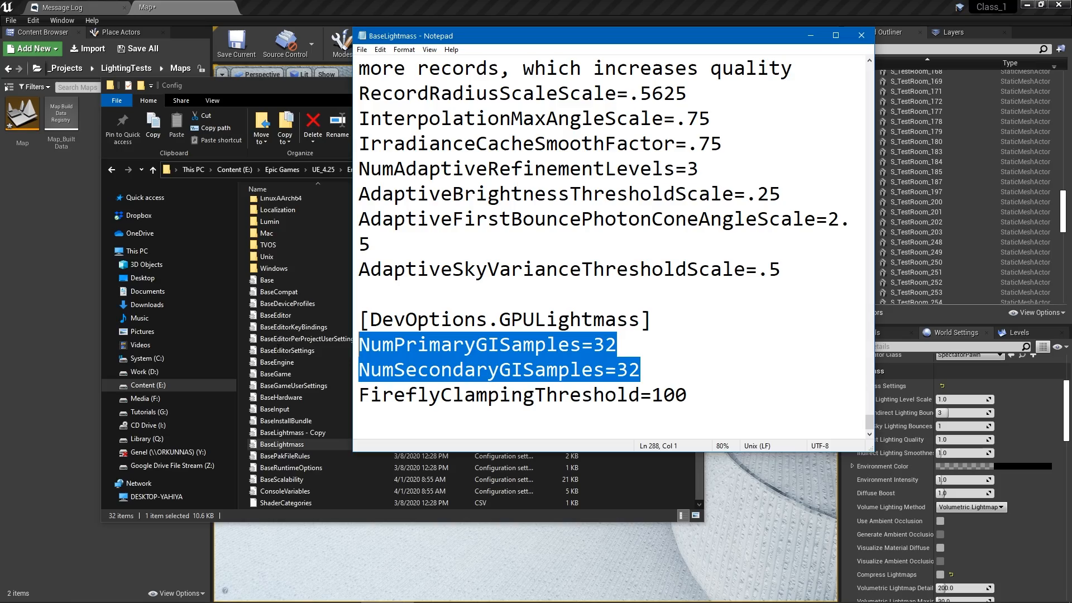
# Switch to the Unreal editor and inspect the noise on the wall labelled "Lightmap res 32" near the sphere.
pyautogui.click(475, 12)
pyautogui.press('w')
pyautogui.moveTo(537, 243)
pyautogui.mouseDown(button='right')
pyautogui.moveTo(502, 195)
pyautogui.moveTo(541, 249)
pyautogui.mouseUp(button='right')
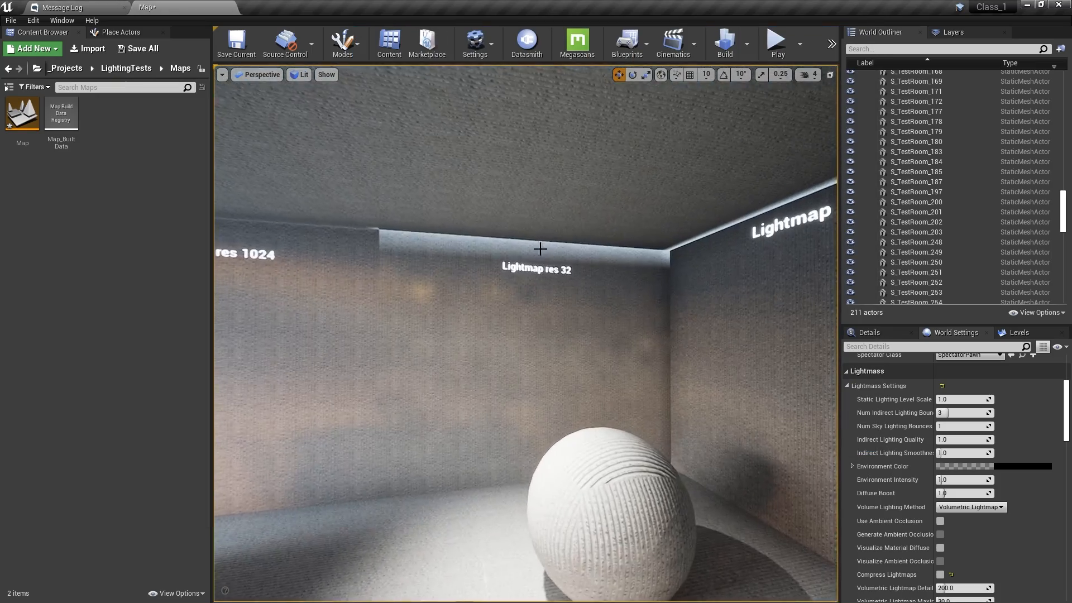
pyautogui.press('s')
pyautogui.moveTo(592, 370); pyautogui.dragTo(662, 363, button='right')
# Switch to Notepad and set NumPrimaryGISamples to 64 in the DevOptions.GPULightmass section.
pyautogui.hotkey('alt', 'Tab')
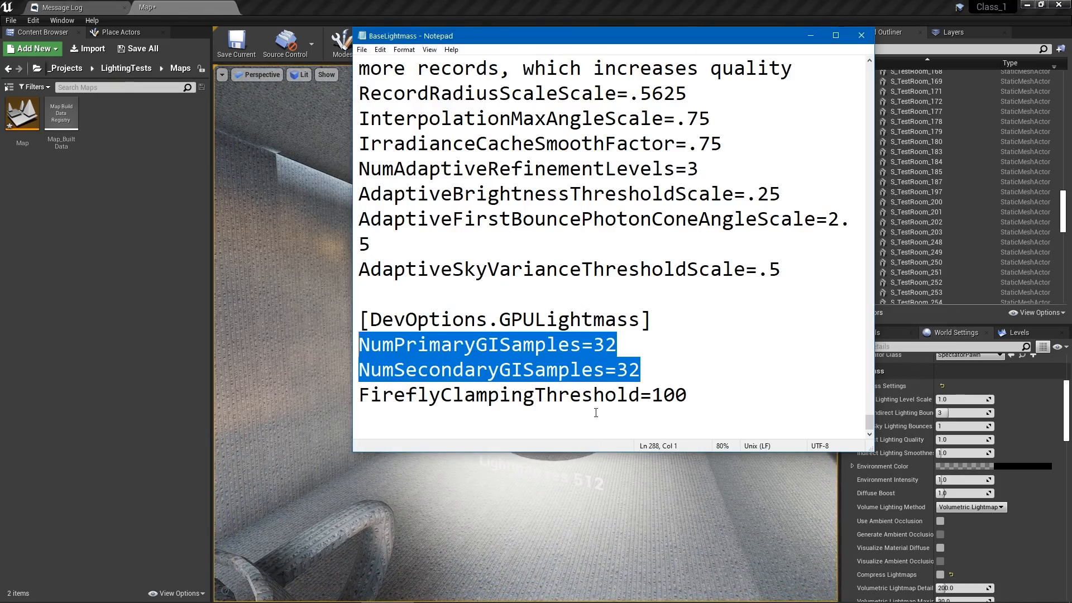
pyautogui.click(617, 369)
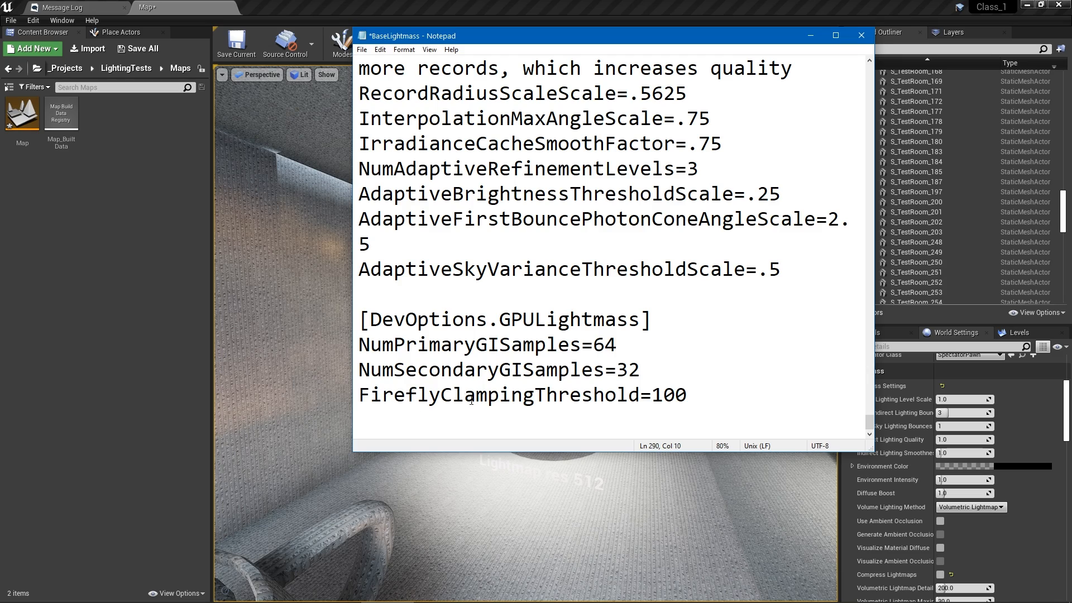
pyautogui.click(618, 399)
# Check the base of the textured block in the Unreal editor and set FireflyClampingThreshold to 1000 in Notepad.
pyautogui.hotkey('alt', 'Tab')
pyautogui.moveTo(581, 302); pyautogui.dragTo(615, 342, button='right')
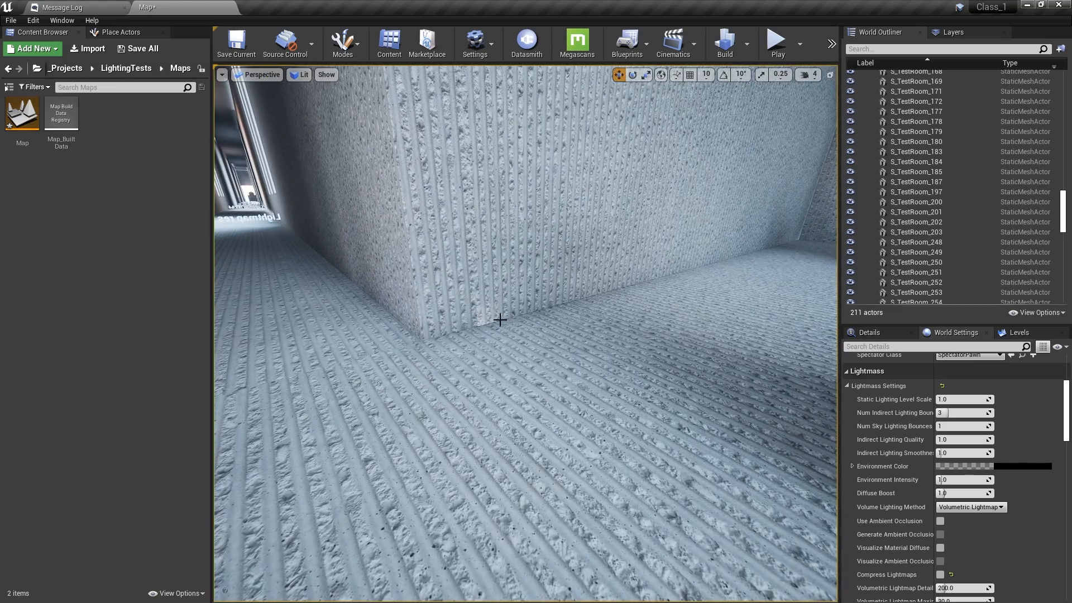
pyautogui.hotkey('alt', 'Tab')
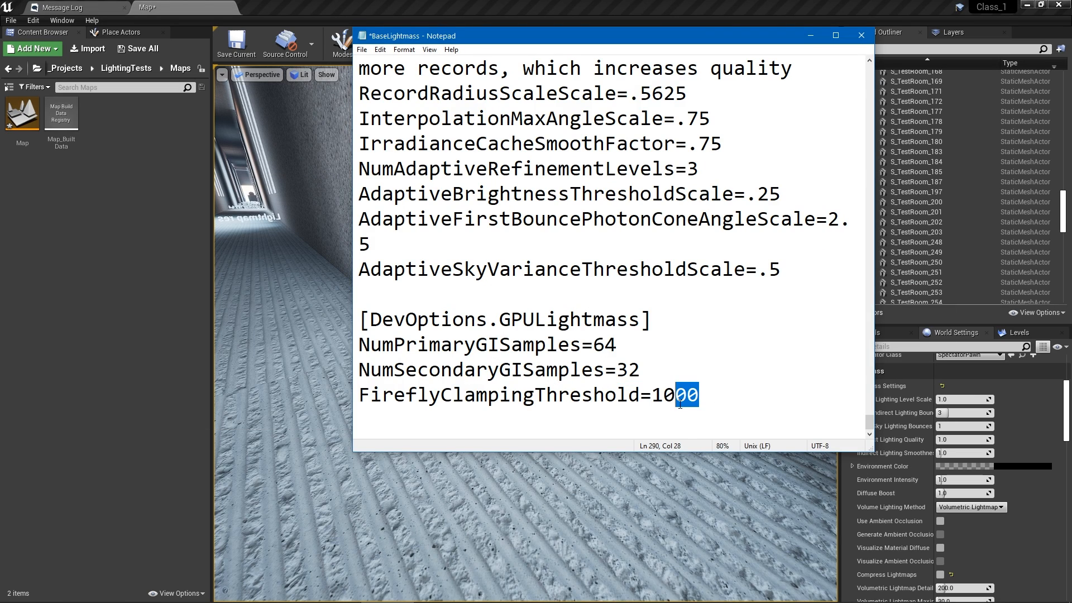
pyautogui.hotkey('alt', 'Tab')
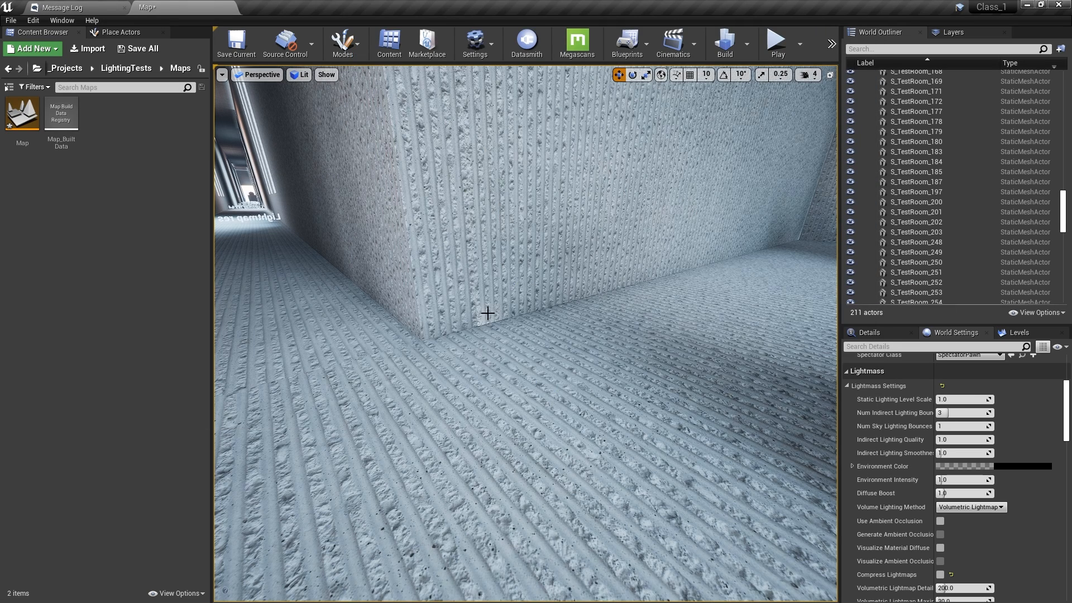
pyautogui.hotkey('alt', 'Tab')
pyautogui.hotkey('alt', 'Tab')
# Examine the baked lighting on the low textured block and the walls around it from several angles.
pyautogui.press('w')
pyautogui.moveTo(673, 385); pyautogui.dragTo(531, 392, button='right')
pyautogui.press('w')
pyautogui.press('w')
pyautogui.press('a')
pyautogui.moveTo(551, 251); pyautogui.dragTo(692, 220, button='right')
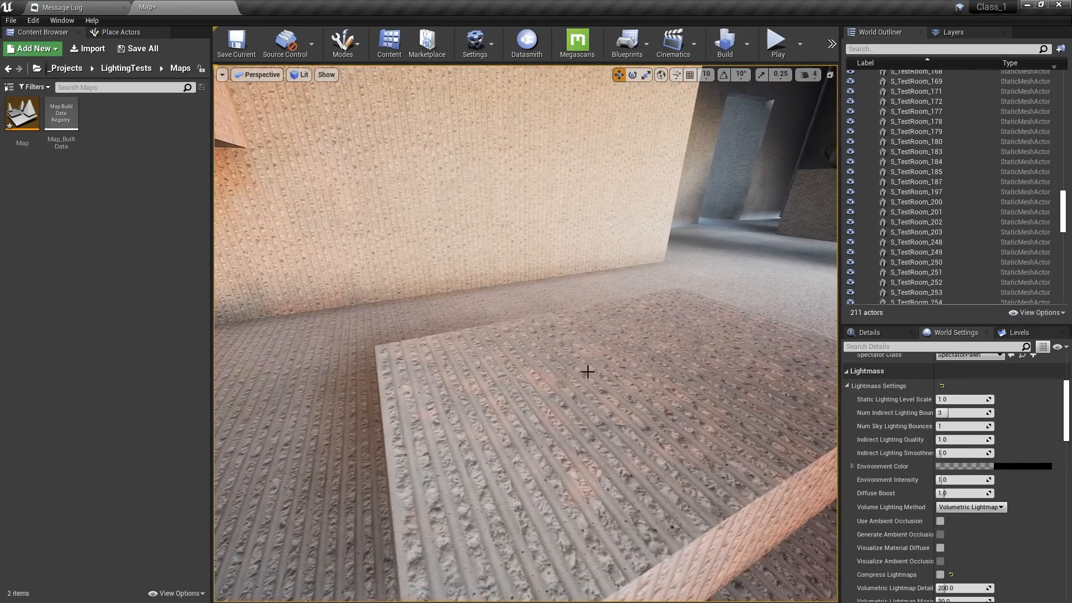
pyautogui.press('d')
pyautogui.moveTo(555, 383); pyautogui.dragTo(560, 344, button='right')
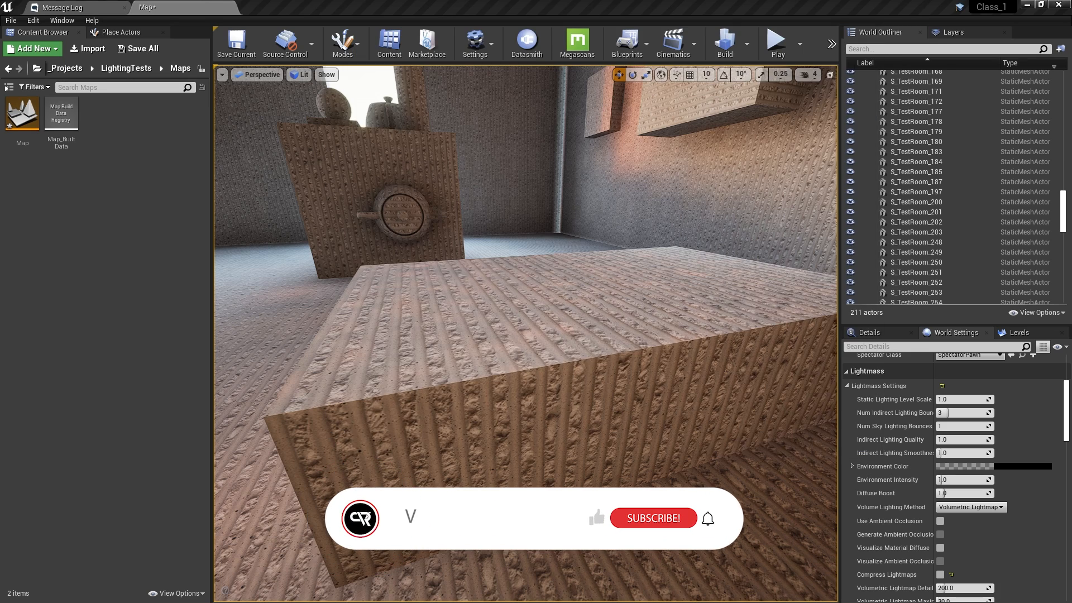
# Override the lightmap resolution of the S_TestRoom_276 mesh with 512.
pyautogui.click(591, 357)
pyautogui.scroll(2, 894, 419)
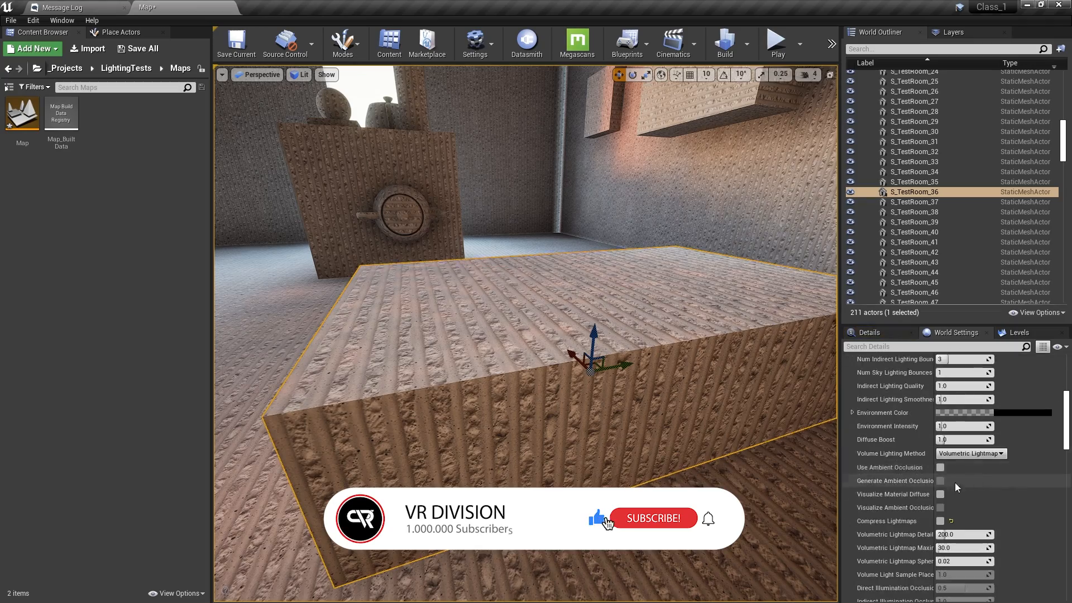
pyautogui.click(880, 334)
pyautogui.moveTo(534, 300); pyautogui.dragTo(480, 342, button='right')
pyautogui.click(580, 340)
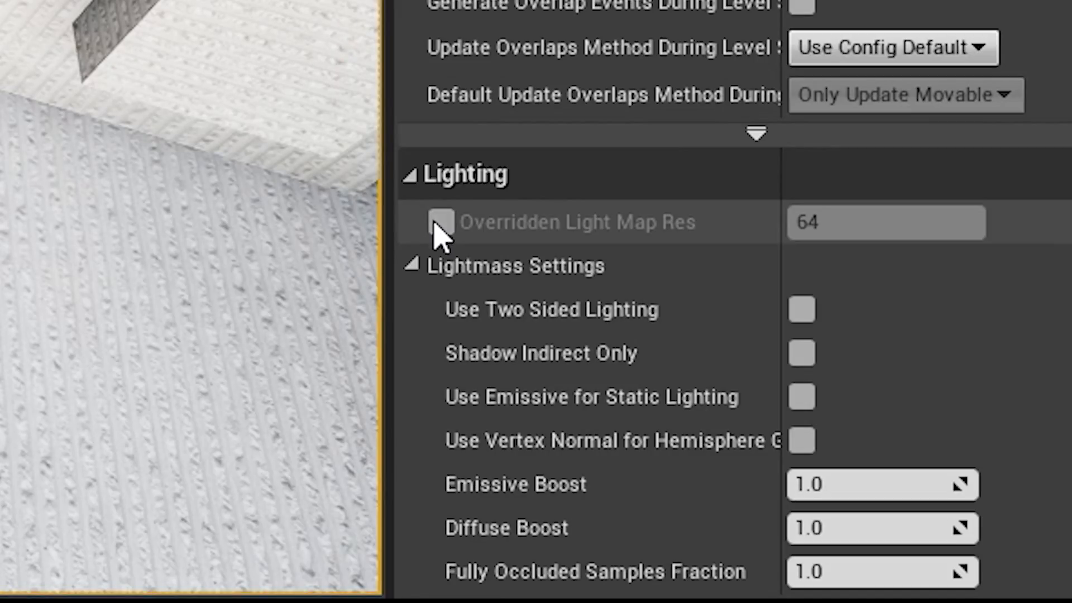
pyautogui.click(855, 487)
pyautogui.click(875, 221)
pyautogui.write('512')
pyautogui.press('Return')
# Override the lightmap resolution of the floor, wall and ceiling meshes in the corridor labelled "Lightmap res 2048" with 512.
pyautogui.moveTo(223, 268); pyautogui.dragTo(184, 201, button='right')
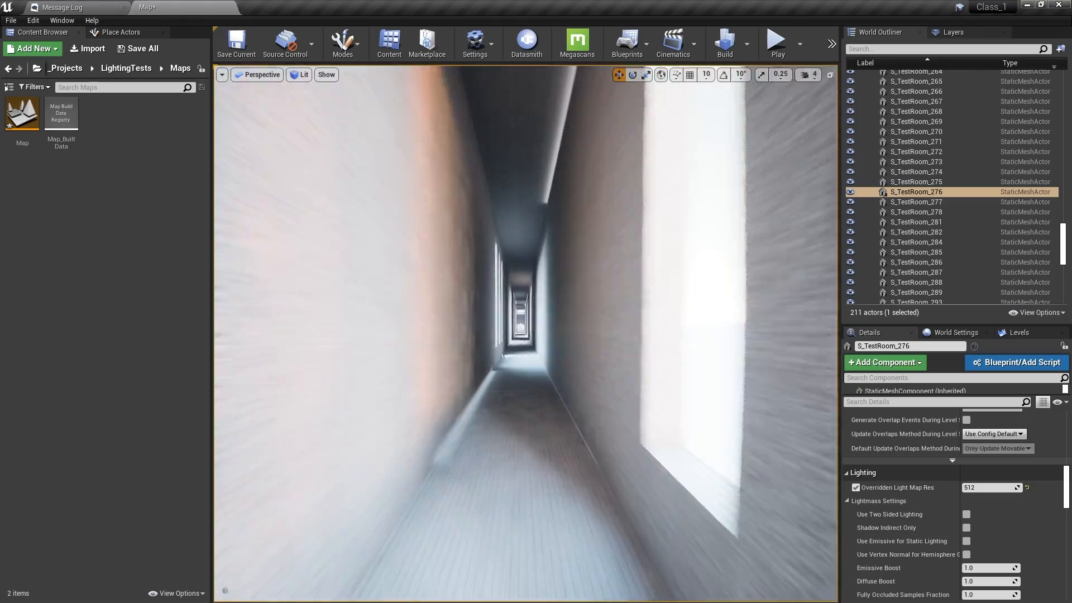
pyautogui.press('w')
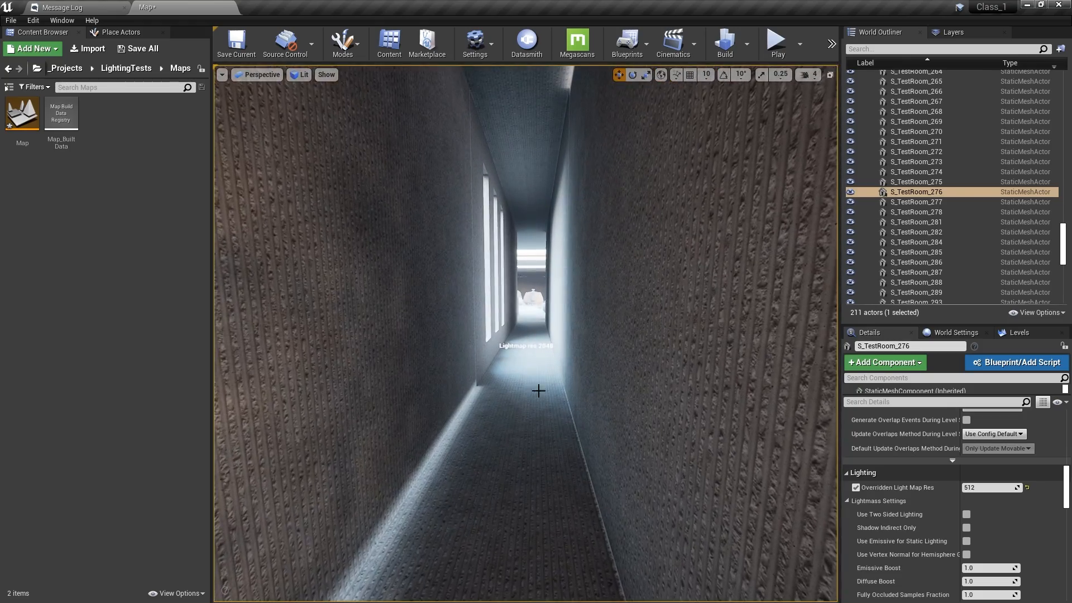
pyautogui.click(539, 391)
pyautogui.press('w')
pyautogui.moveTo(539, 391); pyautogui.dragTo(558, 382, button='right')
pyautogui.press('s')
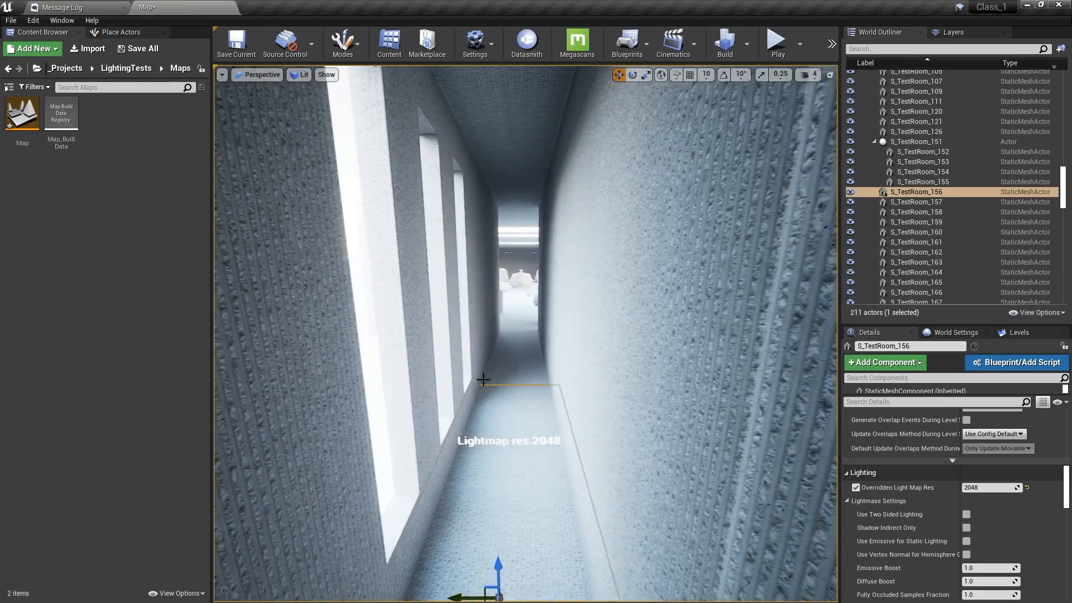
pyautogui.keyDown('ctrl'); pyautogui.click(447, 356); pyautogui.keyUp('ctrl')
pyautogui.moveTo(448, 356); pyautogui.dragTo(487, 292, button='right')
pyautogui.keyDown('ctrl'); pyautogui.click(488, 292); pyautogui.keyUp('ctrl')
pyautogui.keyDown('ctrl'); pyautogui.click(588, 328); pyautogui.keyUp('ctrl')
pyautogui.press('w')
pyautogui.moveTo(588, 328); pyautogui.dragTo(584, 390, button='right')
pyautogui.keyDown('ctrl'); pyautogui.click(584, 500); pyautogui.keyUp('ctrl')
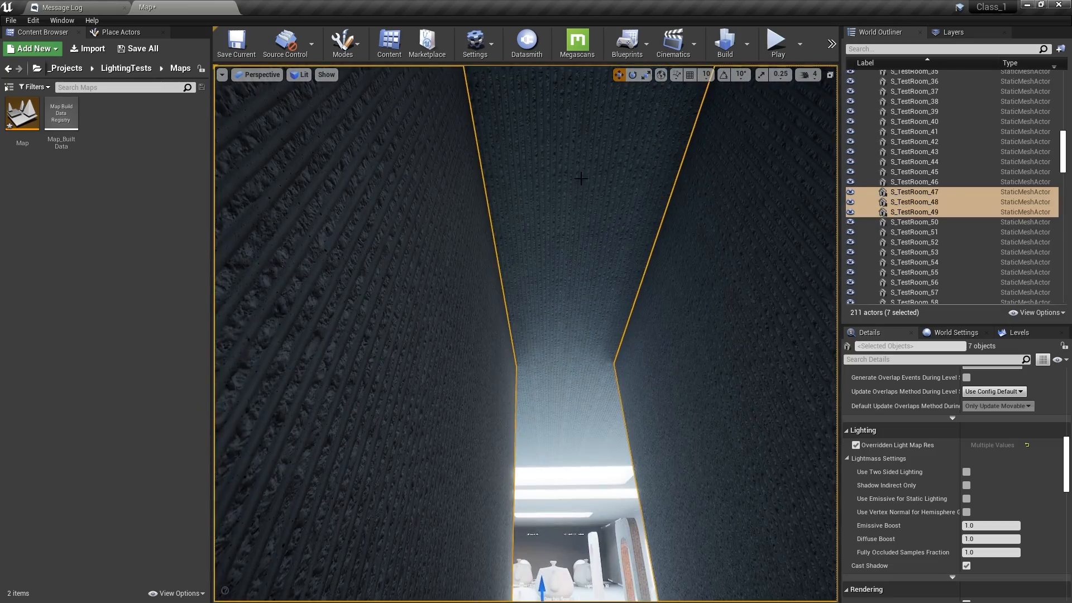
pyautogui.keyDown('ctrl'); pyautogui.click(581, 178); pyautogui.keyUp('ctrl')
pyautogui.moveTo(581, 178); pyautogui.dragTo(591, 313, button='right')
pyautogui.press('s')
pyautogui.press('s')
pyautogui.click(1002, 447)
pyautogui.write('512')
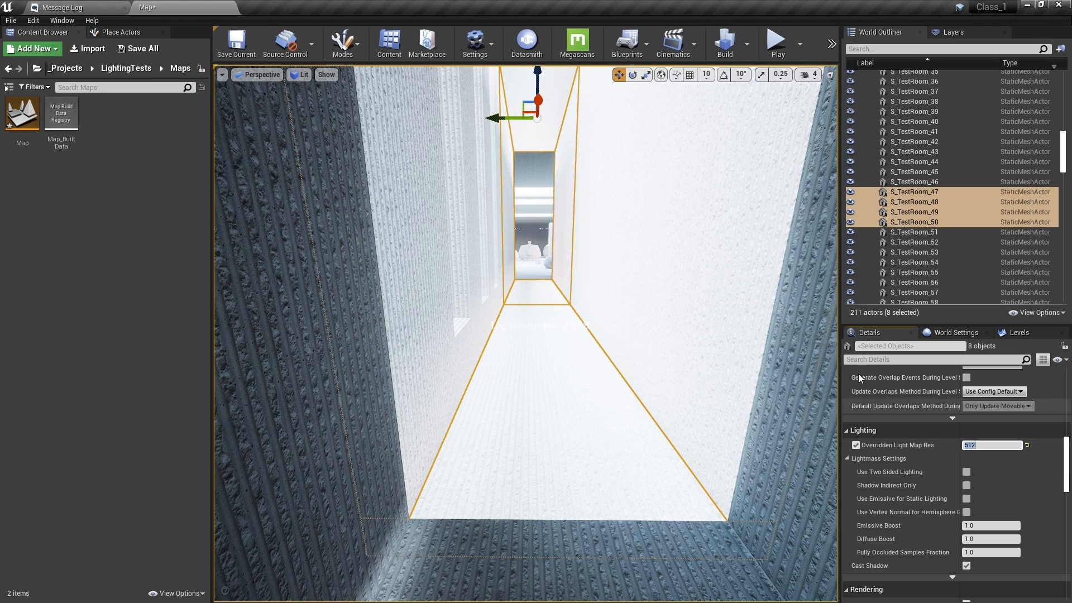
# Change the corridor's text label to "Lightmap res 512".
pyautogui.click(578, 325)
pyautogui.scroll(8, 974, 447)
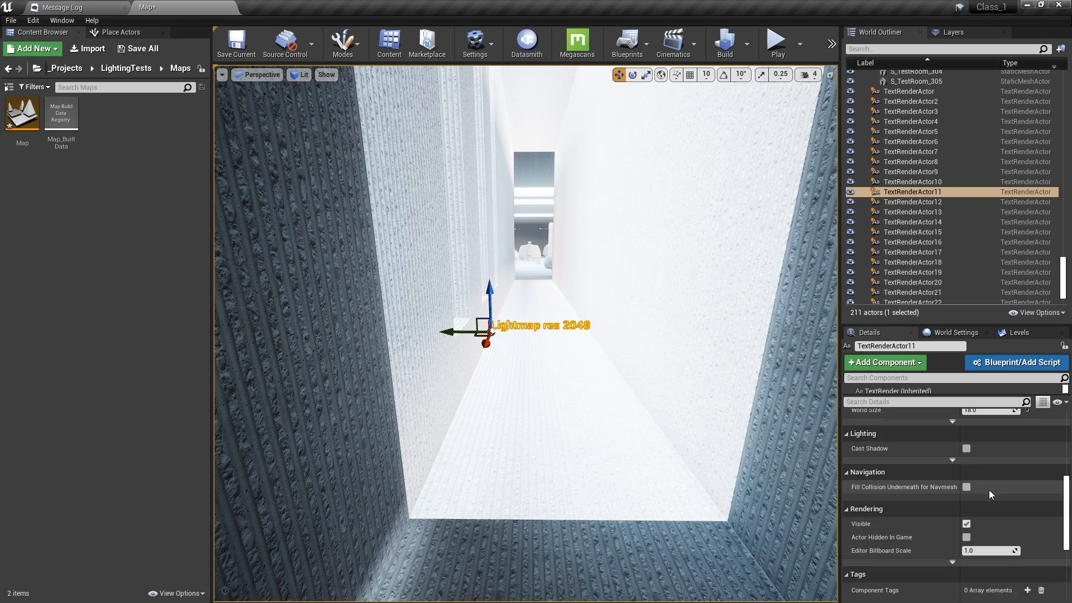
pyautogui.scroll(-3, 992, 482)
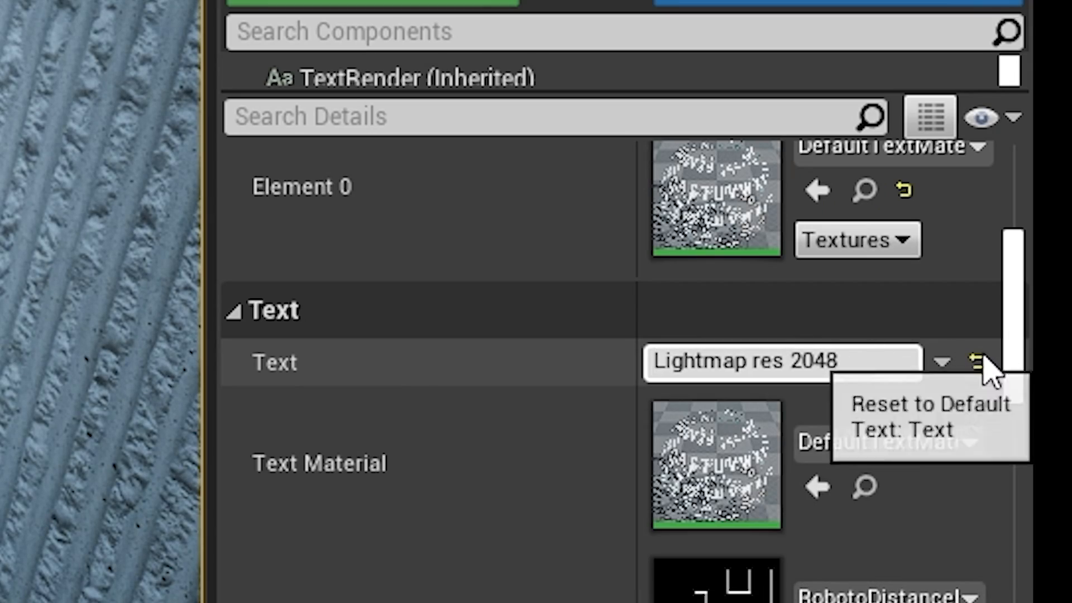
pyautogui.doubleClick(1030, 470)
pyautogui.write('512')
pyautogui.press('Return')
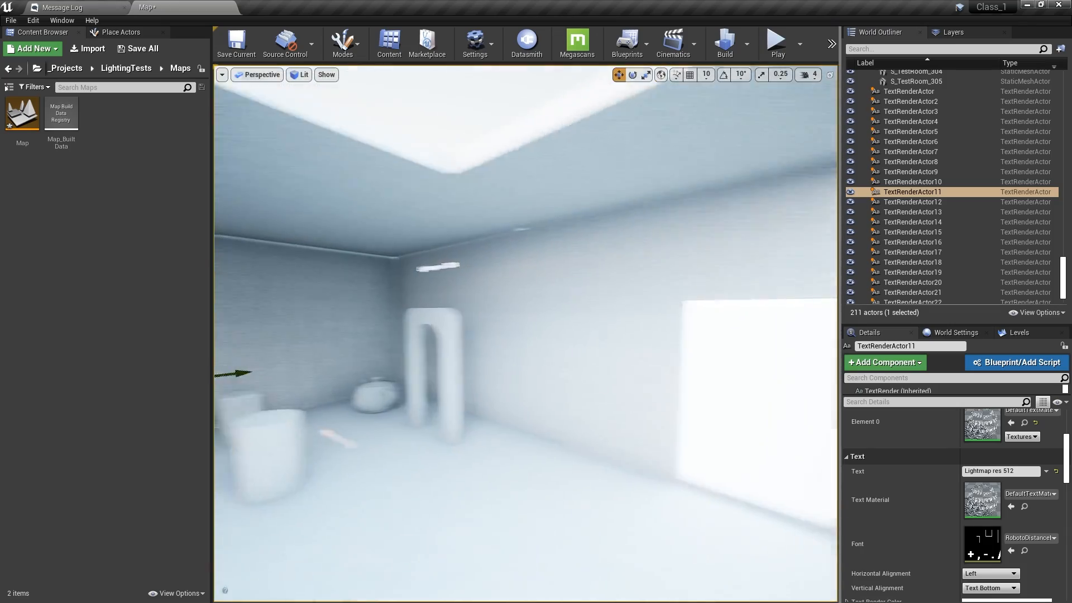
# Enable the lightmap resolution override on the two ceiling meshes above the sphere and edit its value.
pyautogui.moveTo(593, 400)
pyautogui.mouseDown(button='right')
pyautogui.moveTo(514, 400)
pyautogui.moveTo(593, 400)
pyautogui.mouseUp(button='right')
pyautogui.press('w')
pyautogui.click(617, 333)
pyautogui.moveTo(617, 332); pyautogui.dragTo(558, 330, button='right')
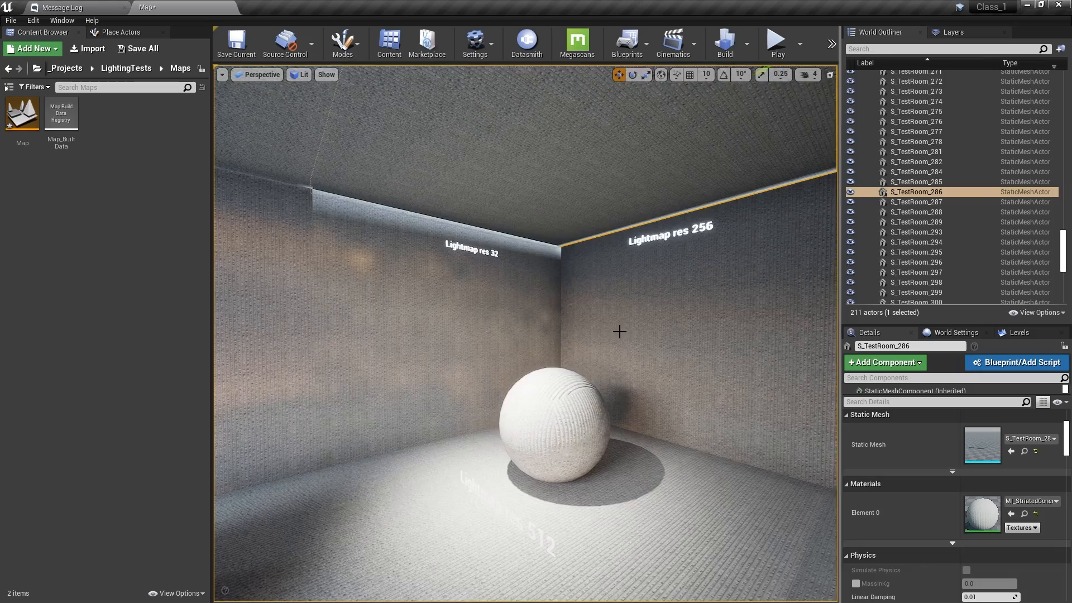
pyautogui.moveTo(547, 258); pyautogui.dragTo(441, 245, button='right')
pyautogui.keyDown('ctrl'); pyautogui.click(546, 259); pyautogui.keyUp('ctrl')
pyautogui.moveTo(560, 309); pyautogui.dragTo(575, 329, button='right')
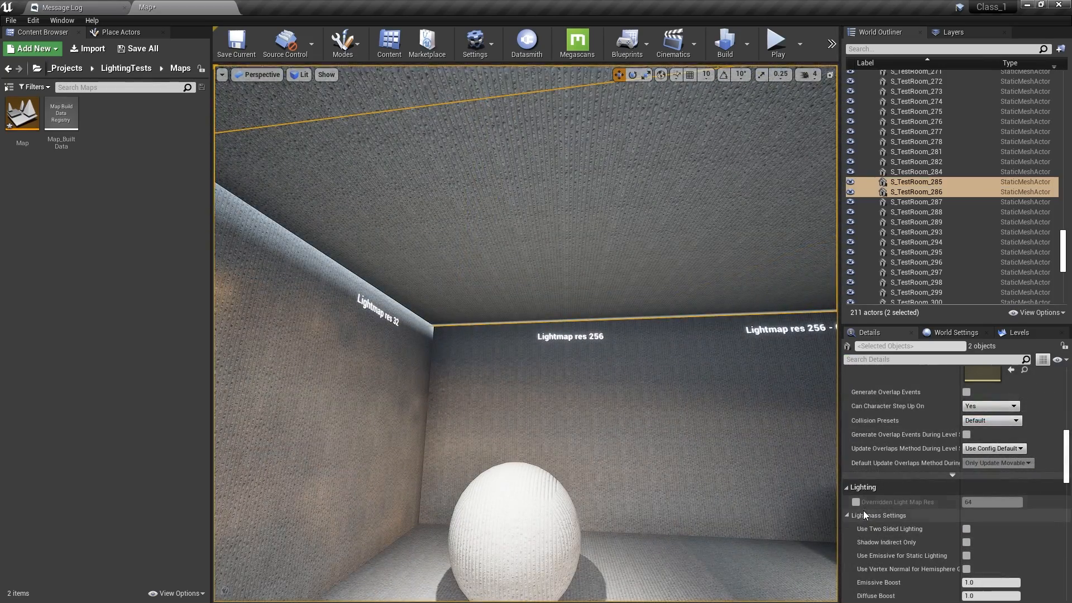
pyautogui.click(855, 503)
pyautogui.click(994, 503)
pyautogui.write('25')
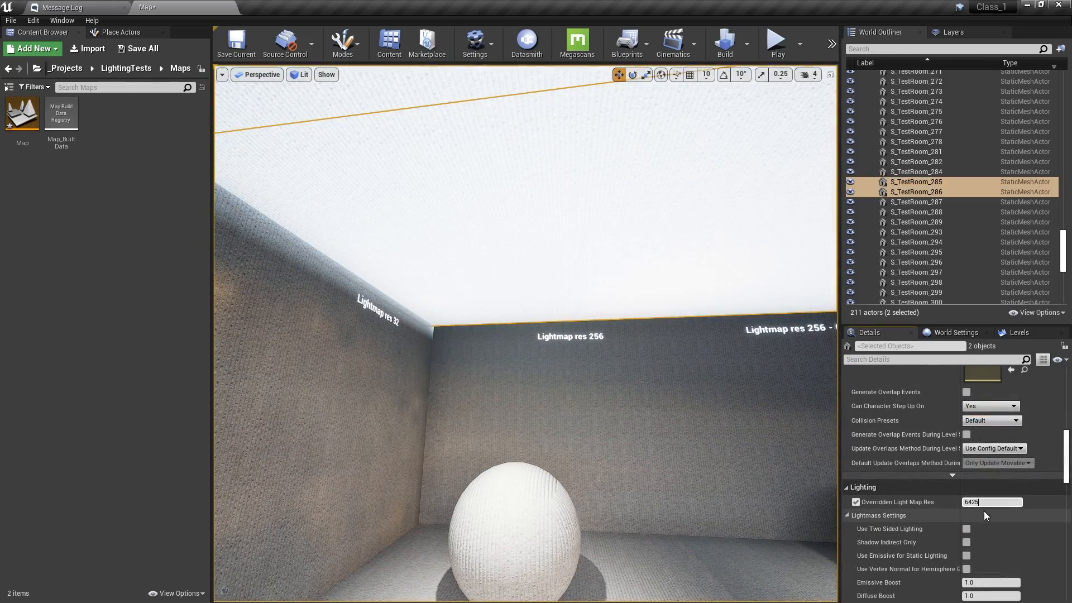
pyautogui.moveTo(986, 503); pyautogui.dragTo(904, 500)
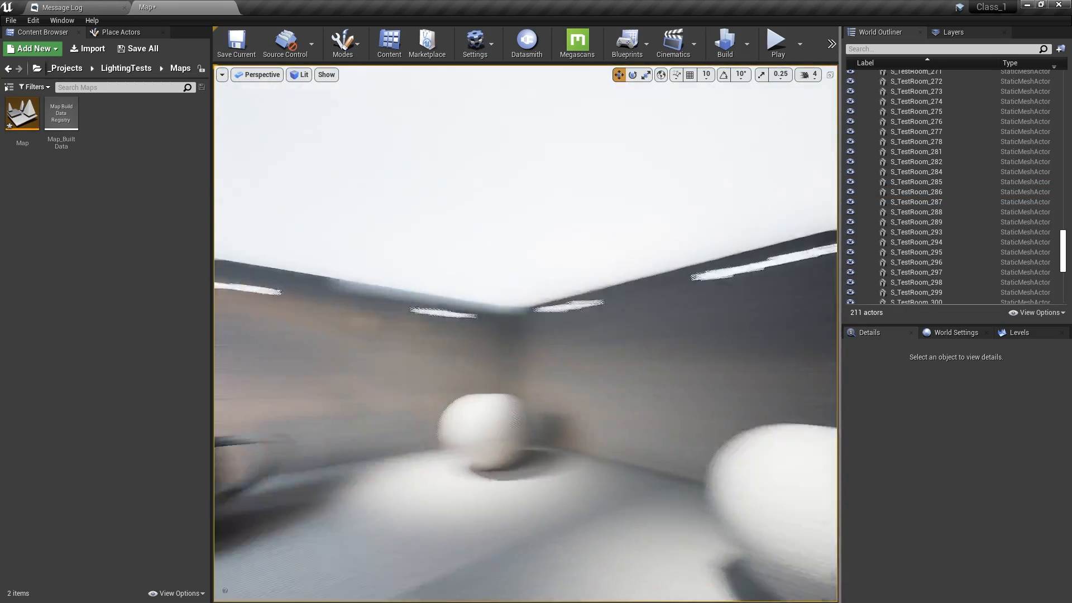
# Switch to Notepad, highlight the sampling and firefly settings under DevOptions.GPULightmass, and save BaseLightmass.
pyautogui.moveTo(710, 246); pyautogui.dragTo(590, 271, button='right')
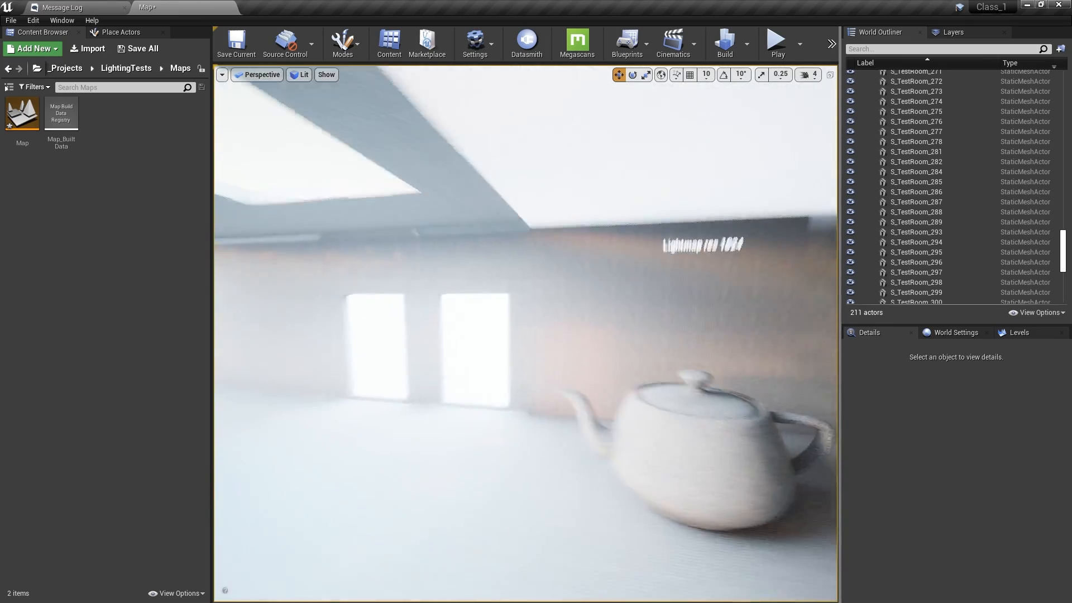
pyautogui.moveTo(525, 335); pyautogui.dragTo(464, 338, button='right')
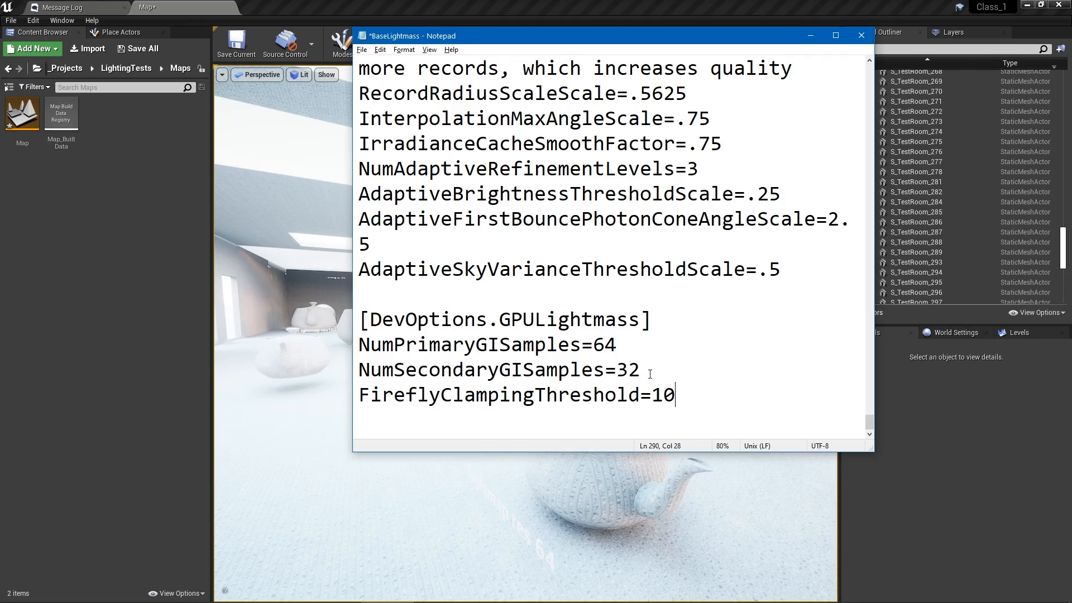
pyautogui.moveTo(676, 395); pyautogui.dragTo(582, 345)
pyautogui.click(582, 345)
pyautogui.moveTo(697, 386); pyautogui.dragTo(568, 340)
pyautogui.moveTo(423, 42); pyautogui.dragTo(382, 42)
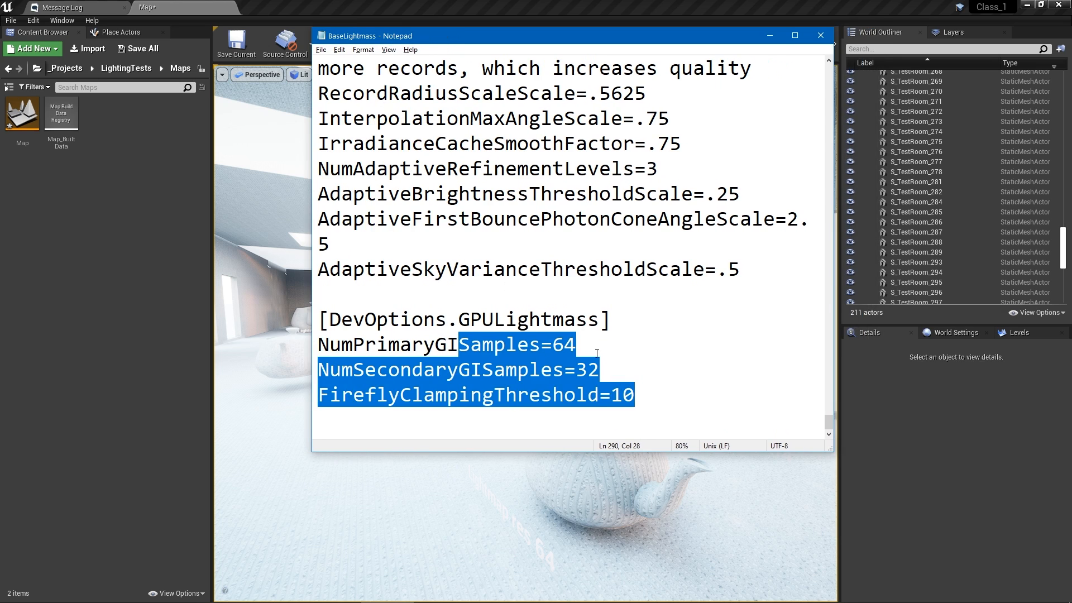
pyautogui.click(635, 395)
pyautogui.moveTo(635, 395); pyautogui.dragTo(270, 357)
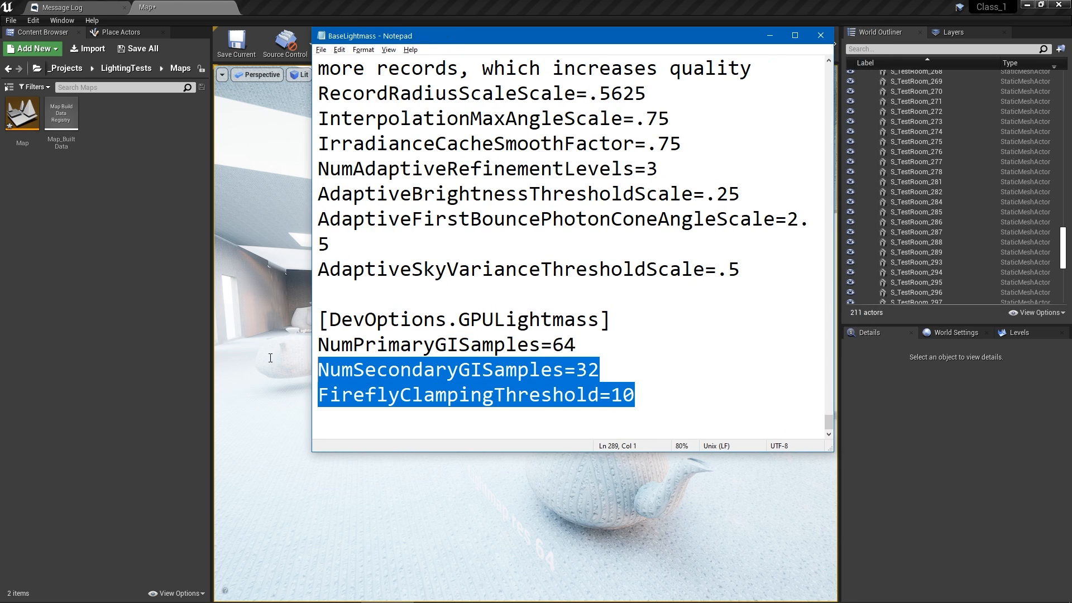
pyautogui.click(597, 370)
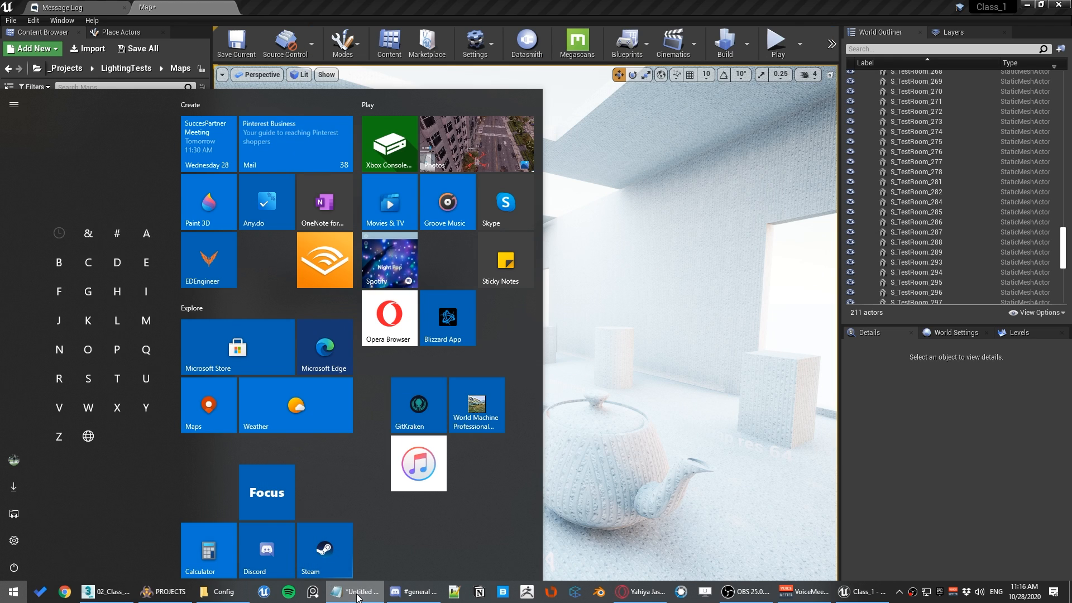
# Reopen the pinned BaseLightmass file in Notepad at 80% zoom and check its location in the Engine Config folder.
pyautogui.rightClick(358, 593)
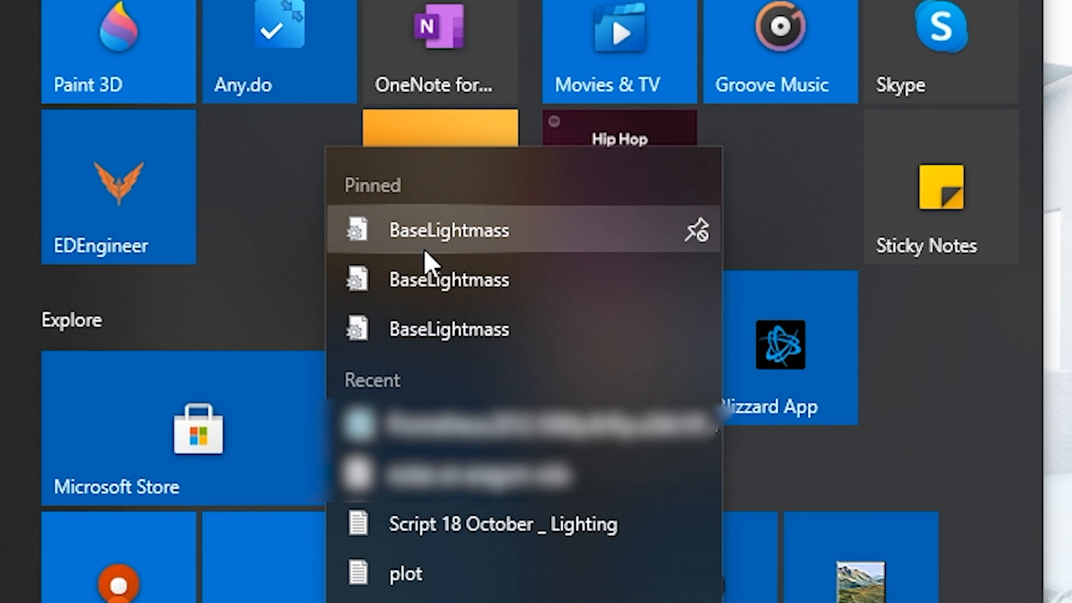
pyautogui.click(484, 326)
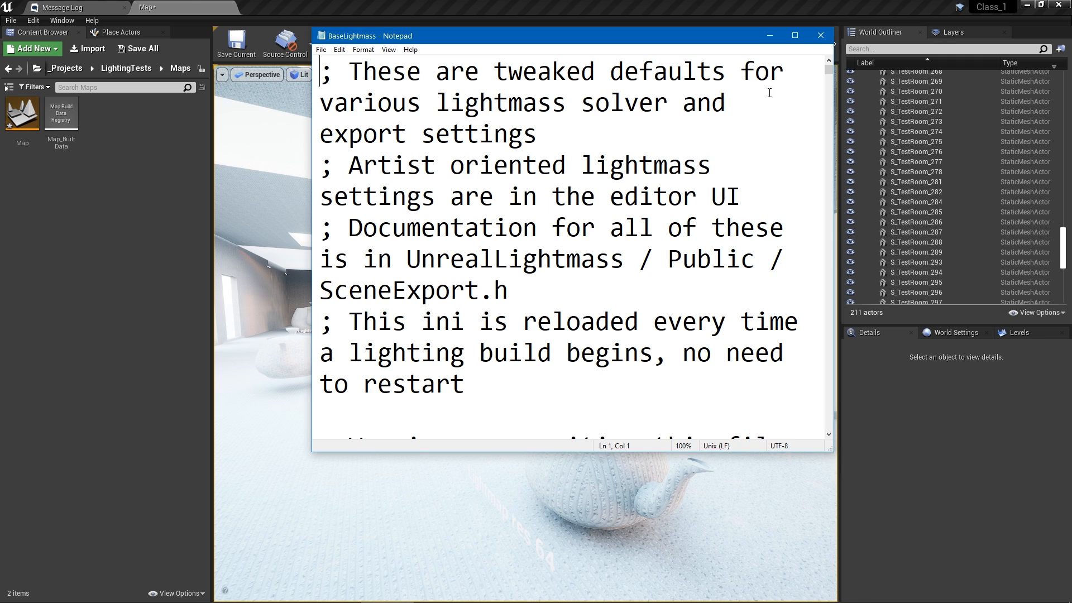
pyautogui.keyDown('ctrl'); pyautogui.scroll(-2, 769, 92); pyautogui.keyUp('ctrl')
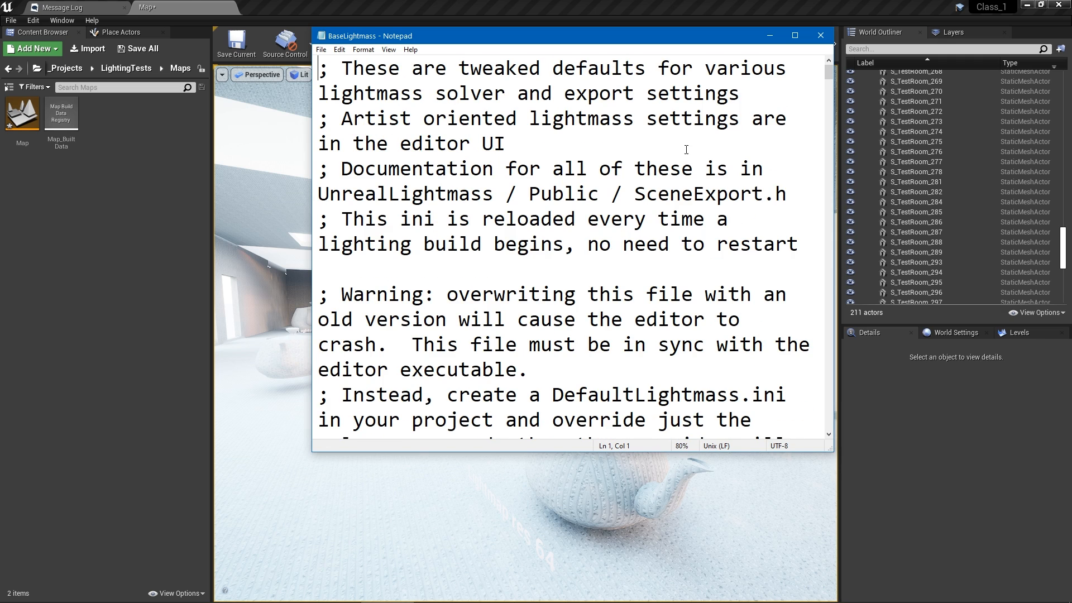
pyautogui.click(207, 591)
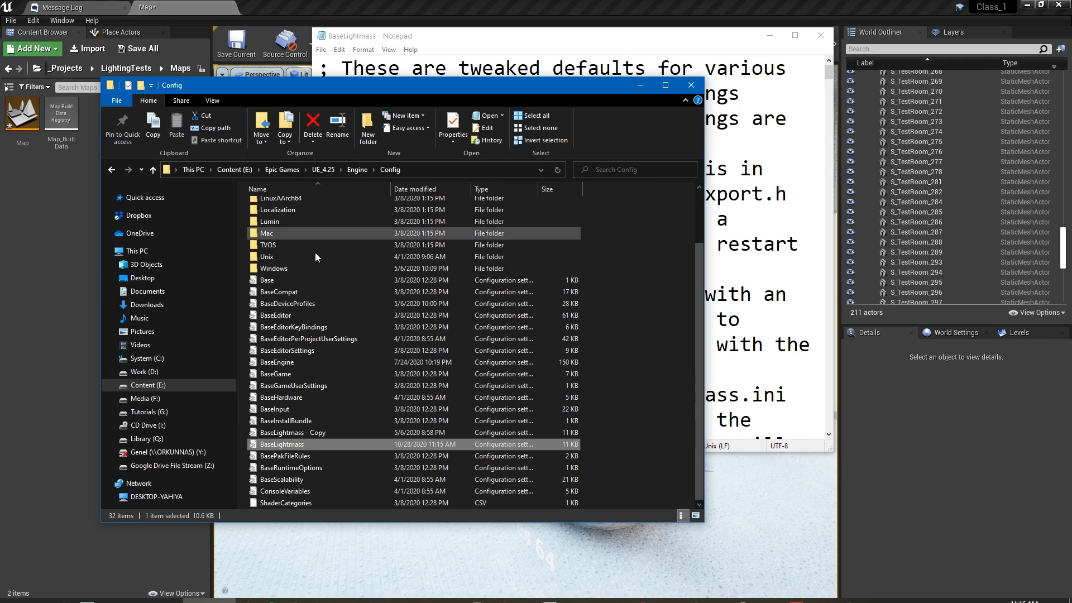
pyautogui.click(740, 169)
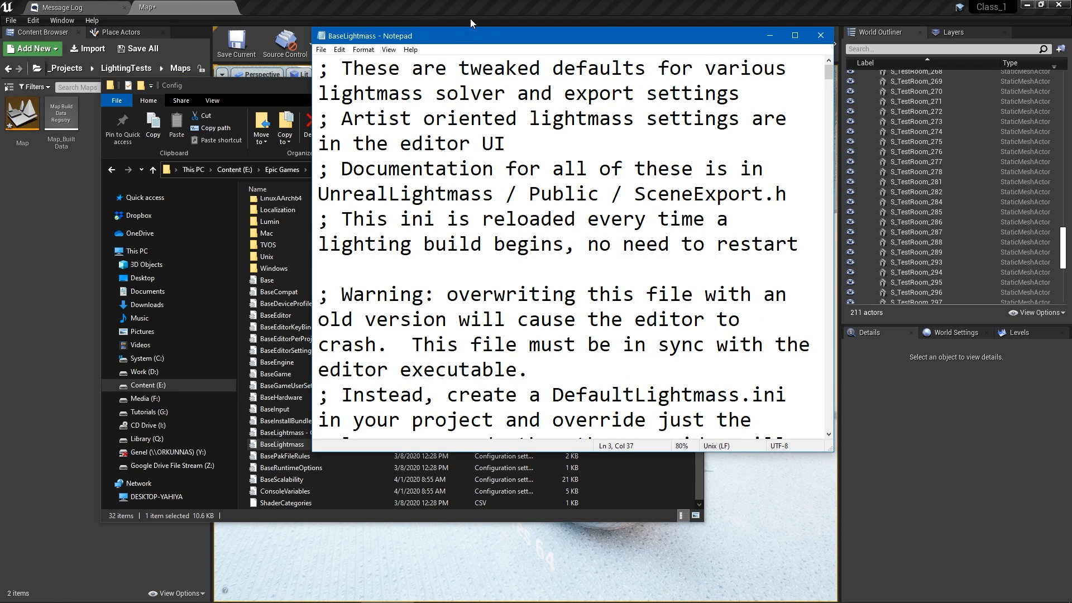
pyautogui.moveTo(473, 38); pyautogui.dragTo(460, 40)
# Show the pinned BaseLightmass files, review the GPULightmass section at the end of the open file, and close Notepad.
pyautogui.click(322, 593)
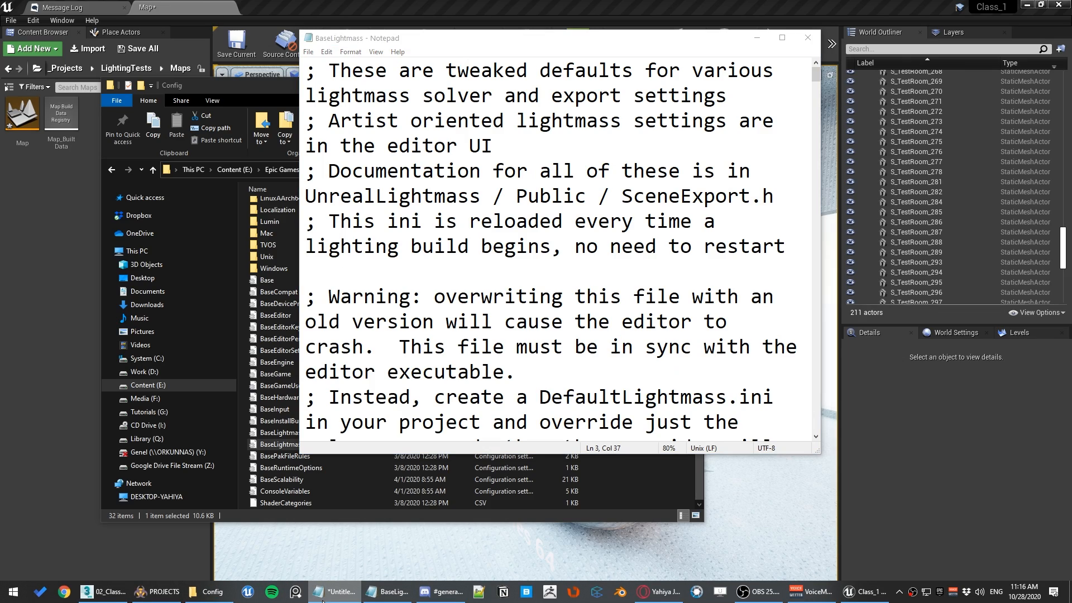
pyautogui.rightClick(322, 593)
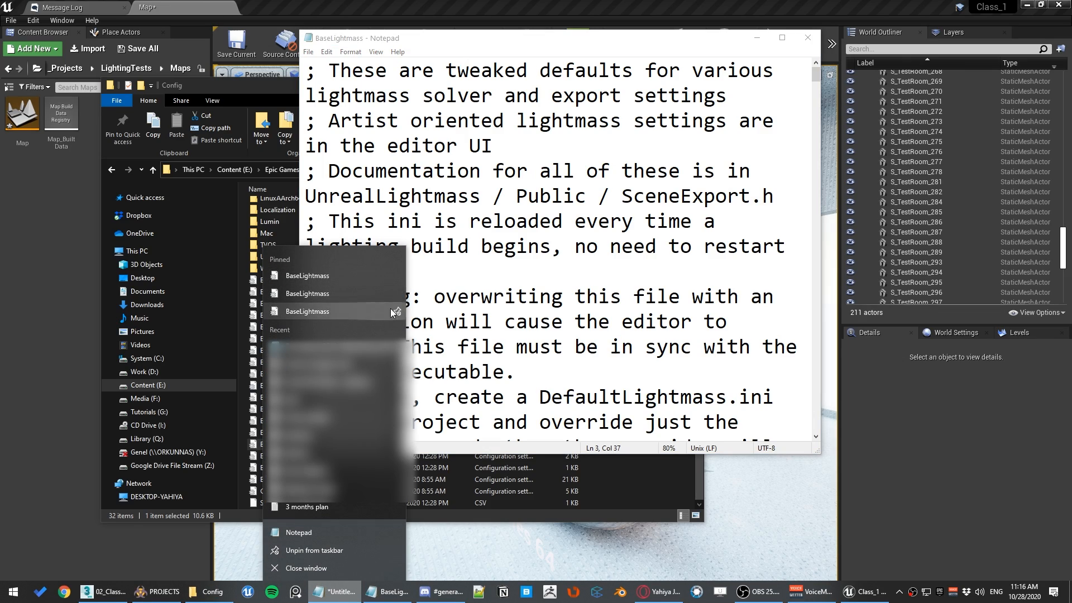
pyautogui.click(586, 196)
pyautogui.moveTo(815, 74); pyautogui.dragTo(823, 427)
pyautogui.moveTo(659, 399); pyautogui.dragTo(400, 348)
pyautogui.click(665, 398)
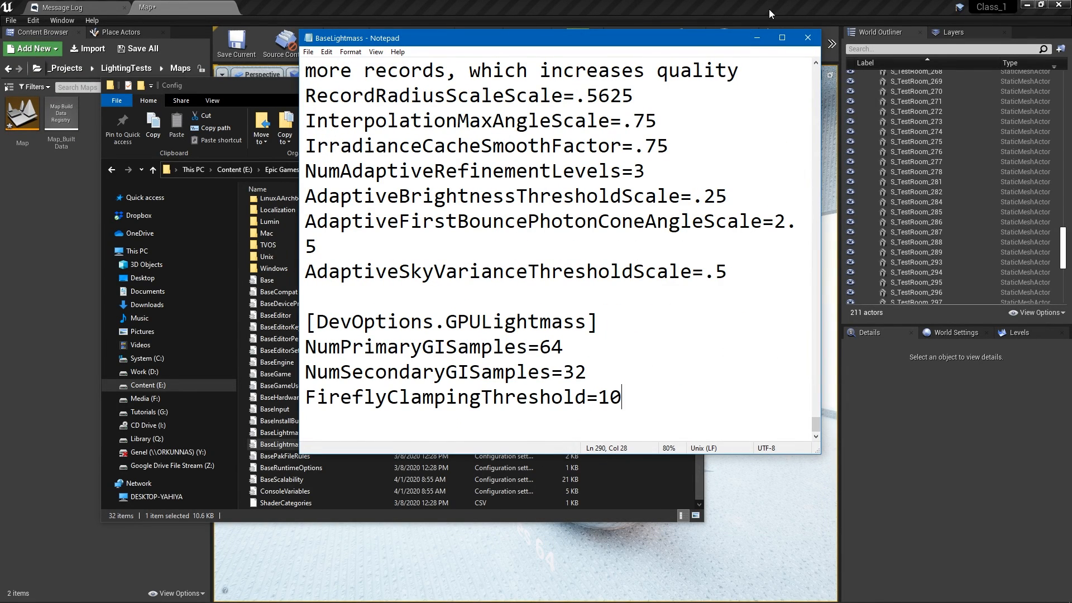
pyautogui.click(808, 39)
# Set the lighting quality to Preview in the Unreal editor and build lighting only.
pyautogui.click(746, 45)
pyautogui.moveTo(799, 87)
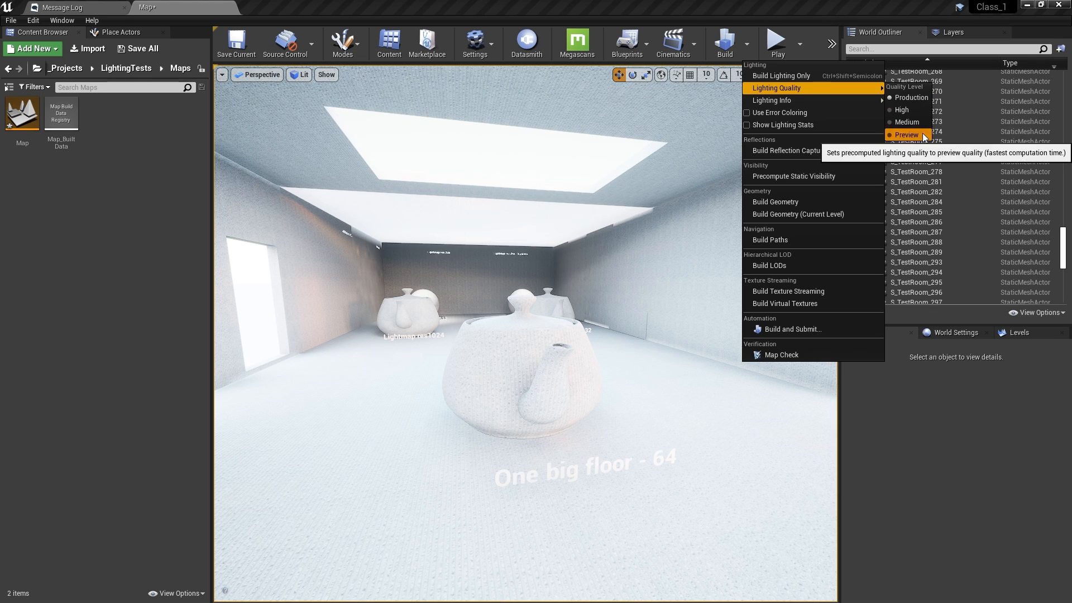
pyautogui.click(903, 134)
pyautogui.click(747, 45)
pyautogui.click(790, 77)
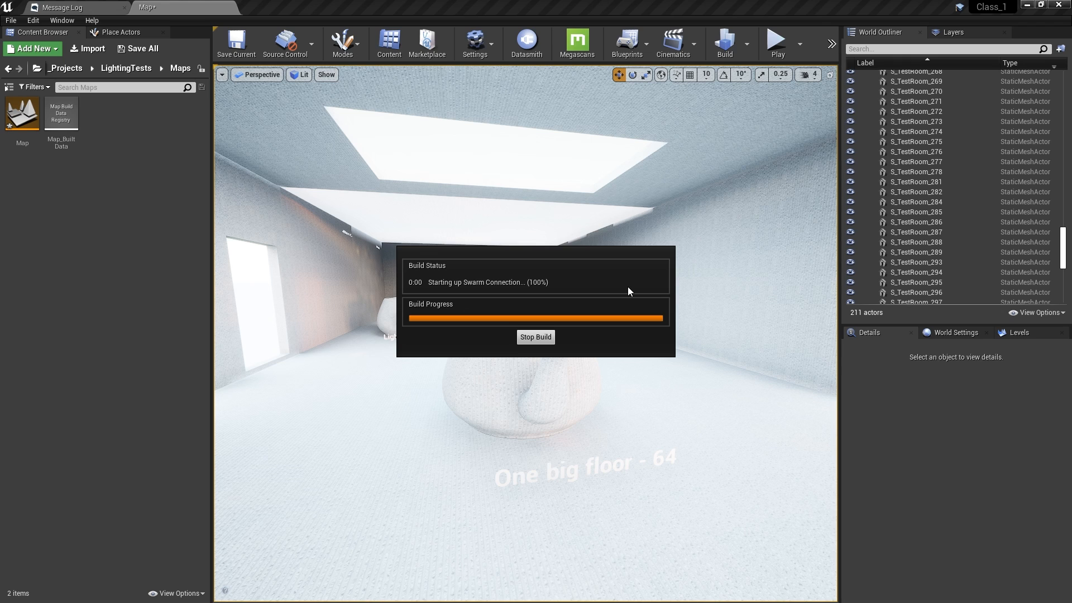
# Switch to 3ds Max, display the model with default shading and end the isolation of the selected objects.
pyautogui.press('super')
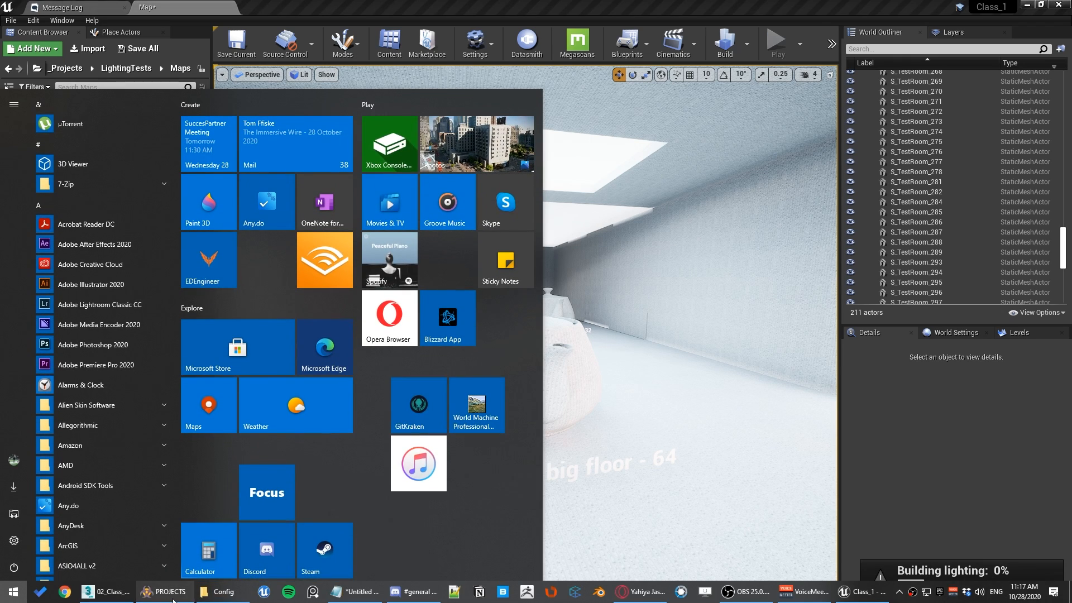
pyautogui.click(106, 591)
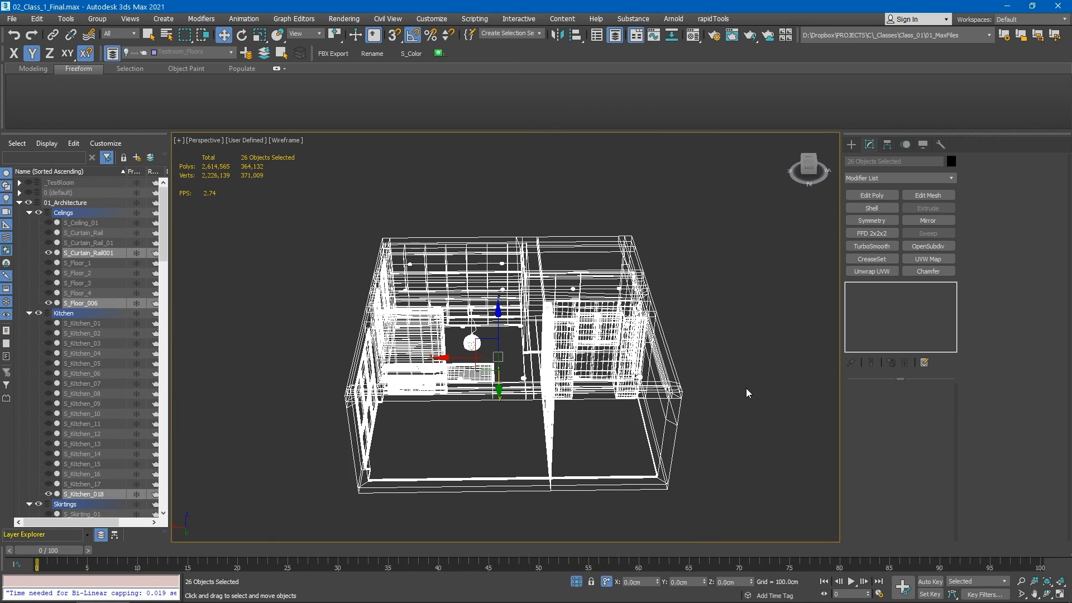
pyautogui.press('F3')
pyautogui.click(576, 582)
pyautogui.scroll(3, 634, 332)
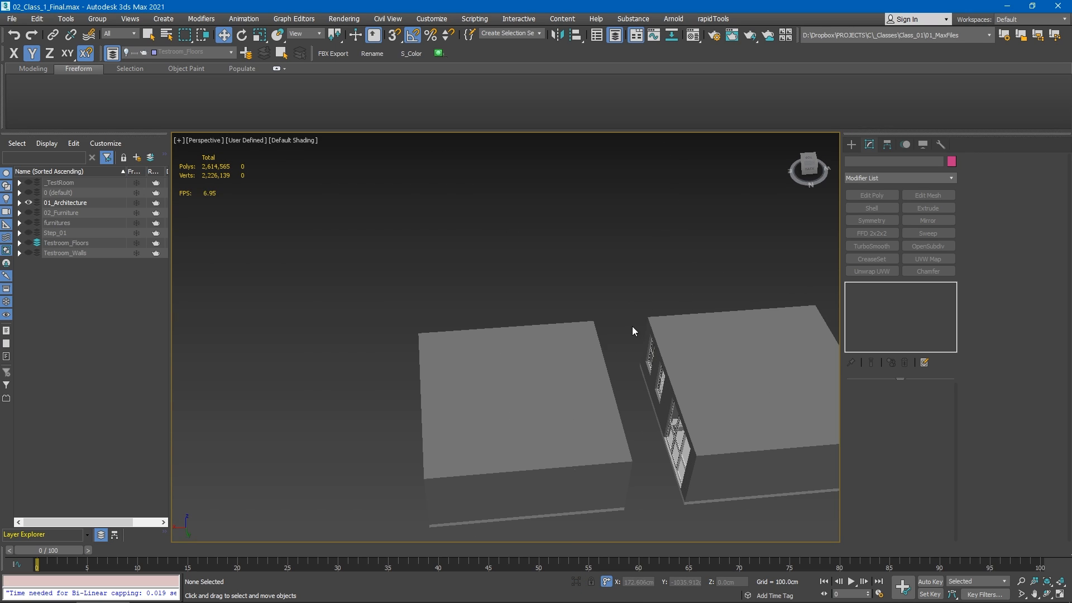
# Raise the roof slab of one building to look at its interior, and undo the move.
pyautogui.click(577, 362)
pyautogui.moveTo(576, 362)
pyautogui.keyDown('alt'); pyautogui.mouseDown(button='middle')
pyautogui.moveTo(635, 387)
pyautogui.moveTo(553, 384)
pyautogui.moveTo(488, 350)
pyautogui.mouseUp(button='middle'); pyautogui.keyUp('alt')
pyautogui.press('F3')
pyautogui.press('F3')
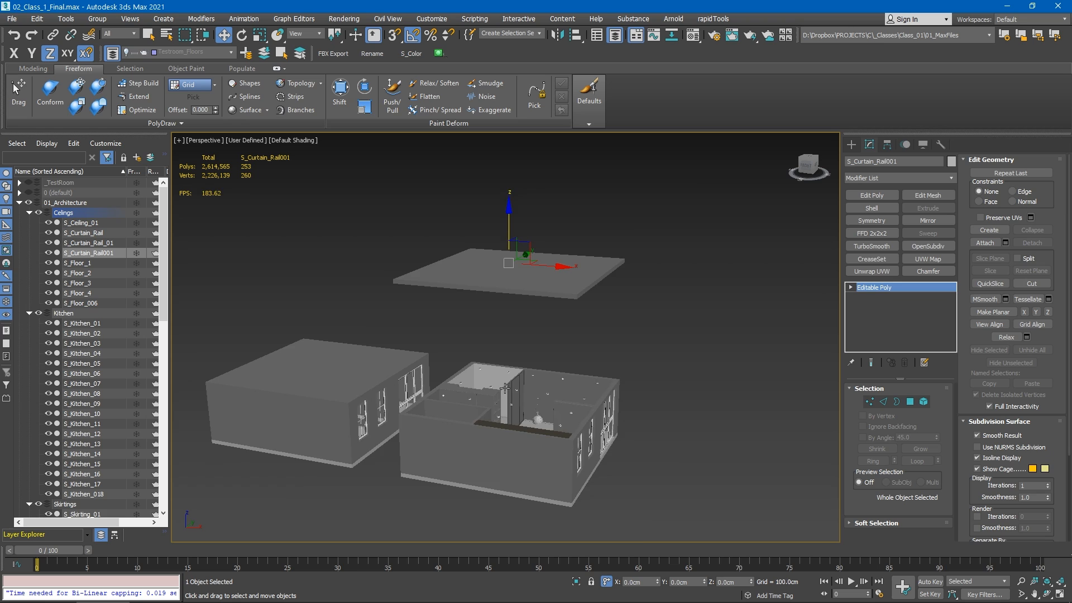
pyautogui.scroll(3, 491, 406)
pyautogui.moveTo(318, 432); pyautogui.dragTo(268, 394, button='middle')
pyautogui.hotkey('ctrl', 'z')
# Select the whole building with the furnished interior in Top view and move it against the other building's edge using vertex snapping.
pyautogui.scroll(-2, 602, 348)
pyautogui.keyDown('alt'); pyautogui.moveTo(603, 348); pyautogui.dragTo(680, 394, button='middle'); pyautogui.keyUp('alt')
pyautogui.press('t')
pyautogui.scroll(-5, 646, 375)
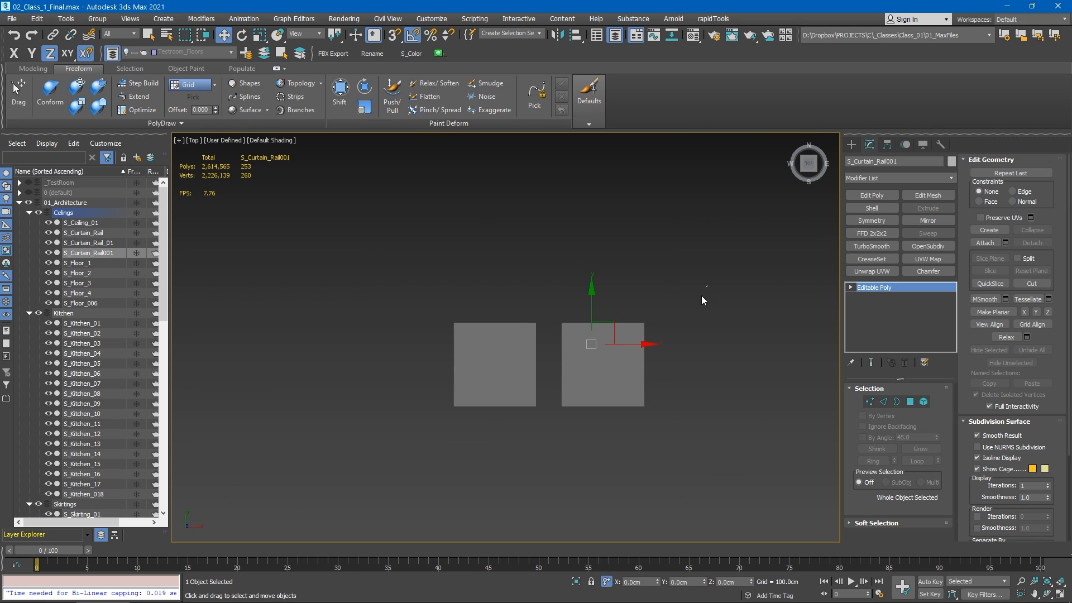
pyautogui.moveTo(707, 286); pyautogui.dragTo(555, 459)
pyautogui.press('g')
pyautogui.moveTo(621, 352); pyautogui.dragTo(513, 252)
pyautogui.scroll(5, 514, 314)
pyautogui.press('s')
pyautogui.moveTo(494, 317); pyautogui.dragTo(532, 371)
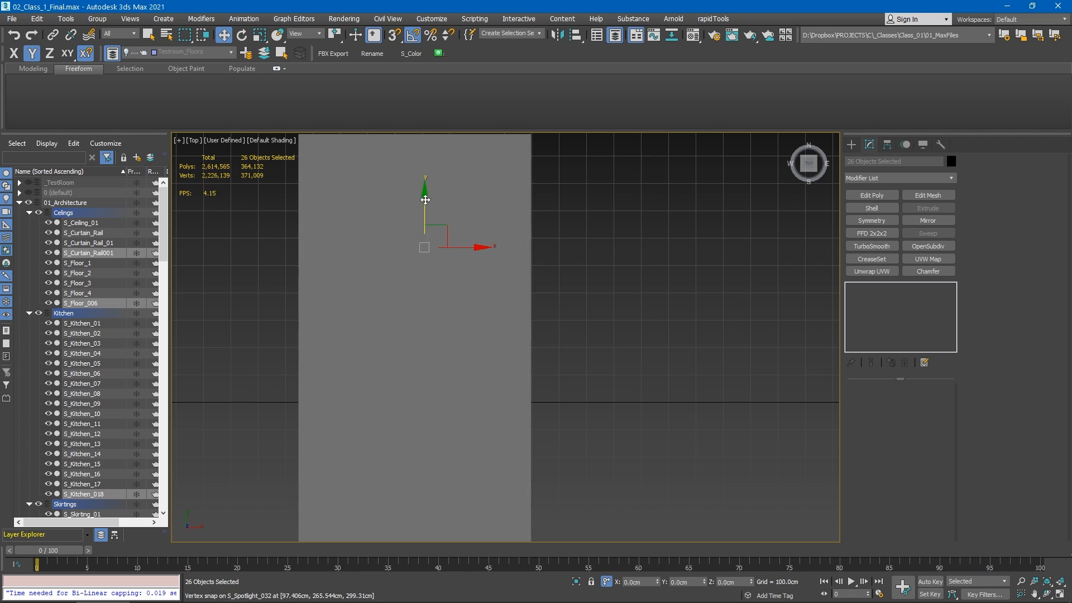
# Move the selected furnished building along Y away from the other one so that both stand apart.
pyautogui.moveTo(427, 212); pyautogui.dragTo(426, 143)
pyautogui.keyDown('alt'); pyautogui.moveTo(503, 357); pyautogui.dragTo(558, 388, button='middle'); pyautogui.keyUp('alt')
pyautogui.press('g')
pyautogui.scroll(-2, 572, 410)
pyautogui.scroll(2, 474, 390)
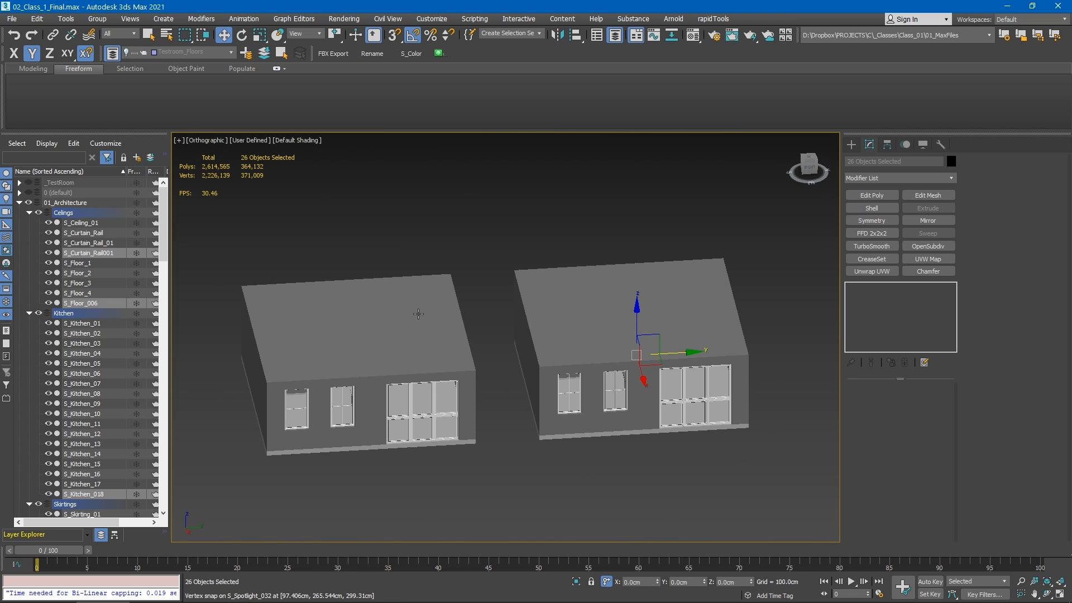
# Isolate the walls and closets of both buildings with edged faces displayed, and clear the selection.
pyautogui.click(419, 314)
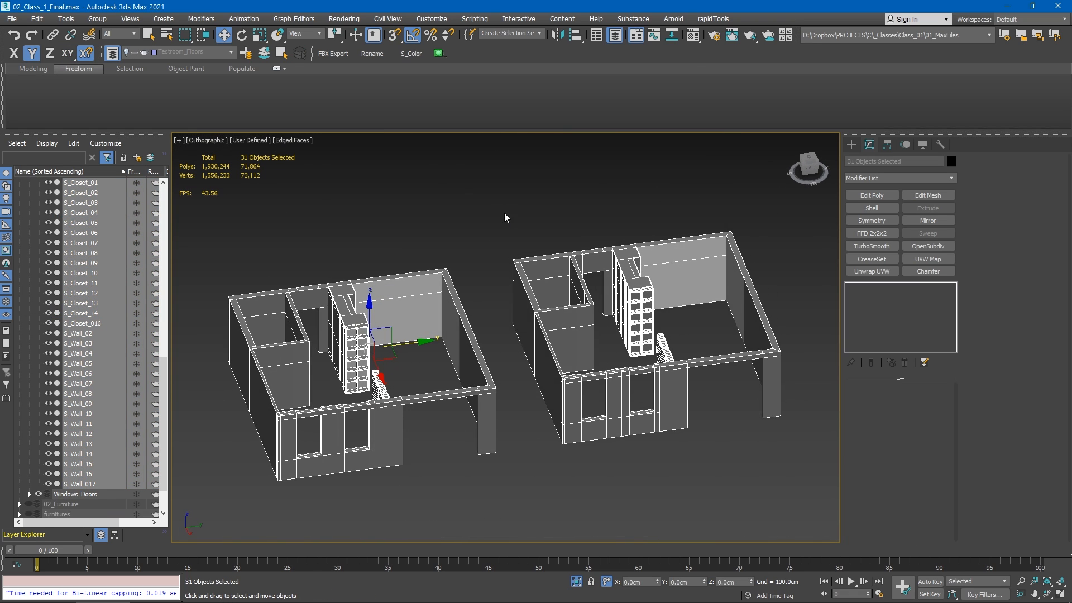
pyautogui.click(505, 217)
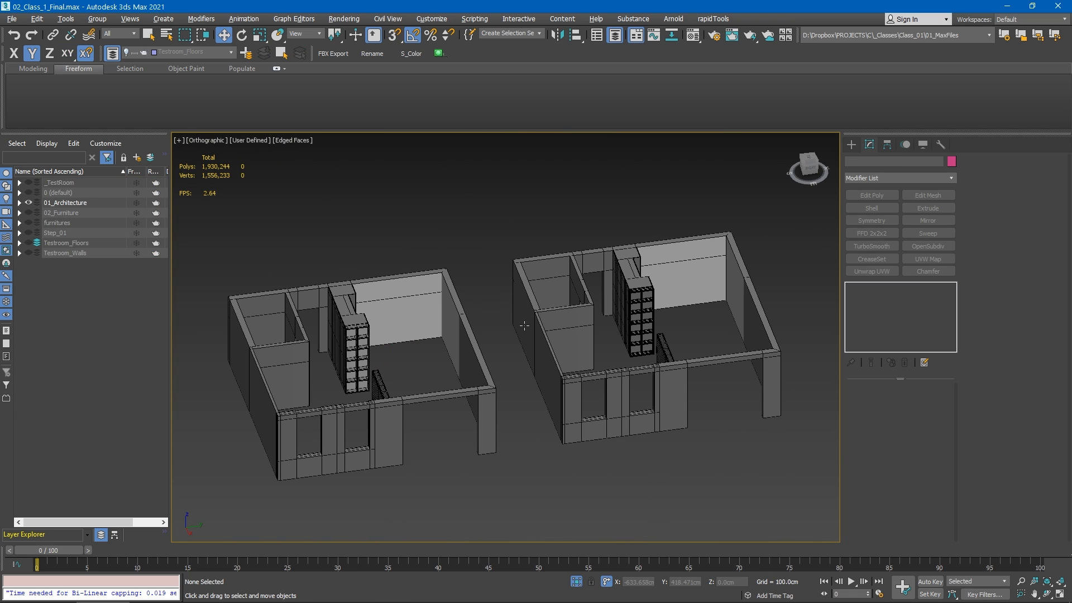
pyautogui.keyDown('alt'); pyautogui.moveTo(528, 324); pyautogui.dragTo(539, 343, button='middle'); pyautogui.keyUp('alt')
pyautogui.scroll(2, 558, 378)
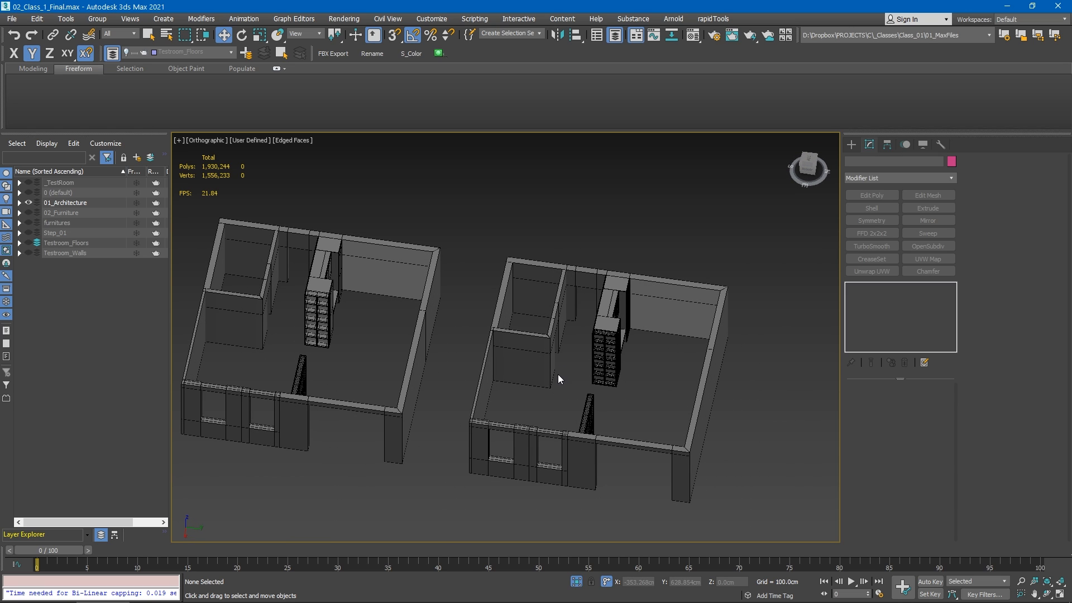
# Apply Unwrap UVW to the second building's one-piece wall mesh and switch to map channel 2, abandoning the current channel's edits.
pyautogui.click(525, 352)
pyautogui.moveTo(674, 376)
pyautogui.keyDown('alt'); pyautogui.mouseDown(button='middle')
pyautogui.moveTo(705, 378)
pyautogui.moveTo(674, 373)
pyautogui.mouseUp(button='middle'); pyautogui.keyUp('alt')
pyautogui.scroll(4, 726, 374)
pyautogui.keyDown('alt'); pyautogui.moveTo(516, 257); pyautogui.dragTo(916, 272, button='middle'); pyautogui.keyUp('alt')
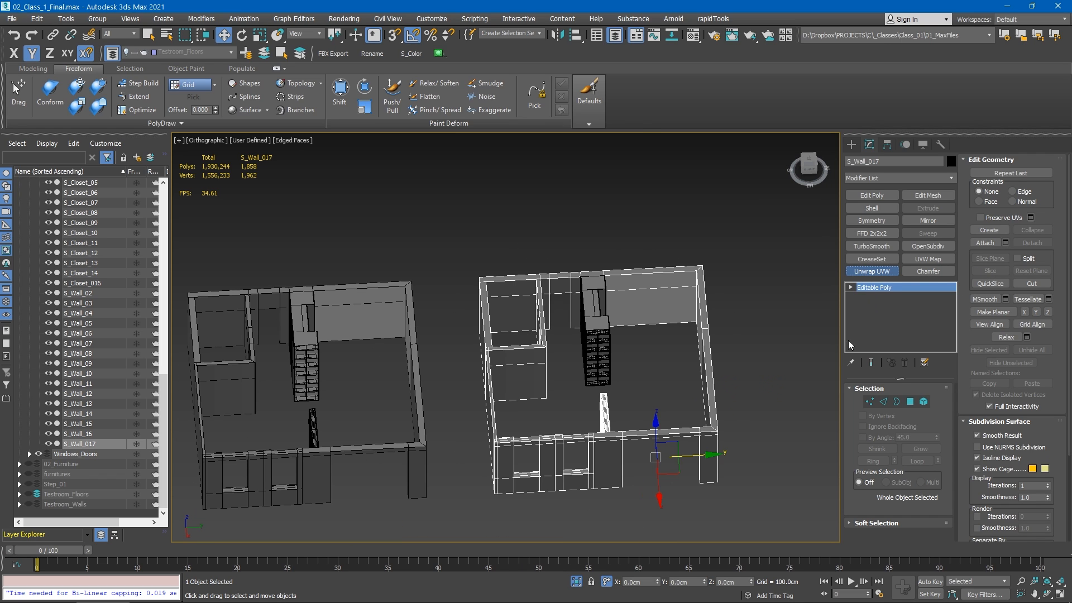
pyautogui.keyDown('alt'); pyautogui.moveTo(671, 406); pyautogui.dragTo(708, 397, button='middle'); pyautogui.keyUp('alt')
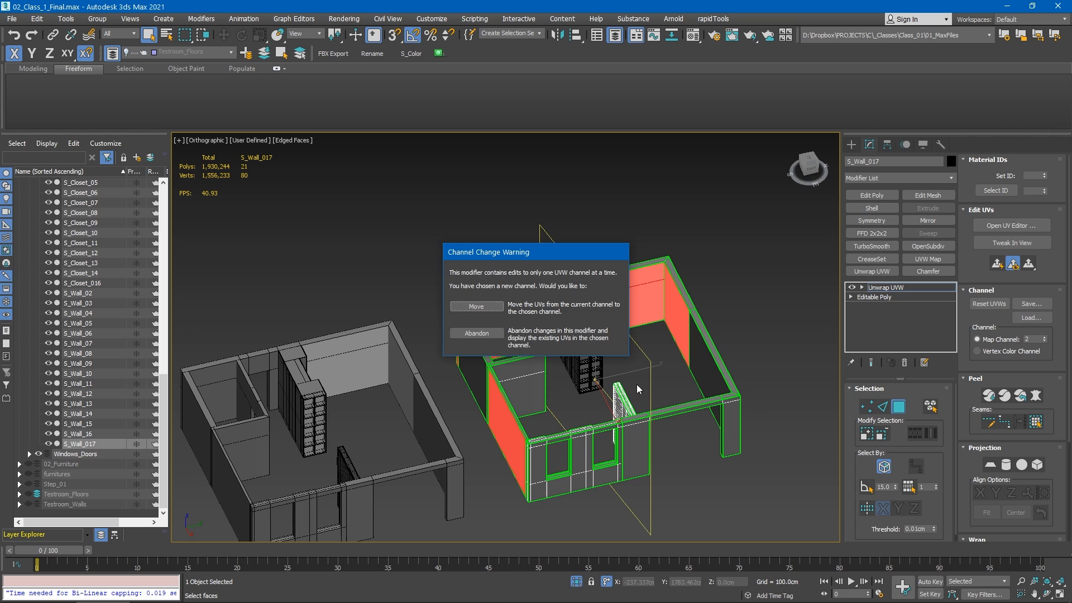
pyautogui.click(497, 332)
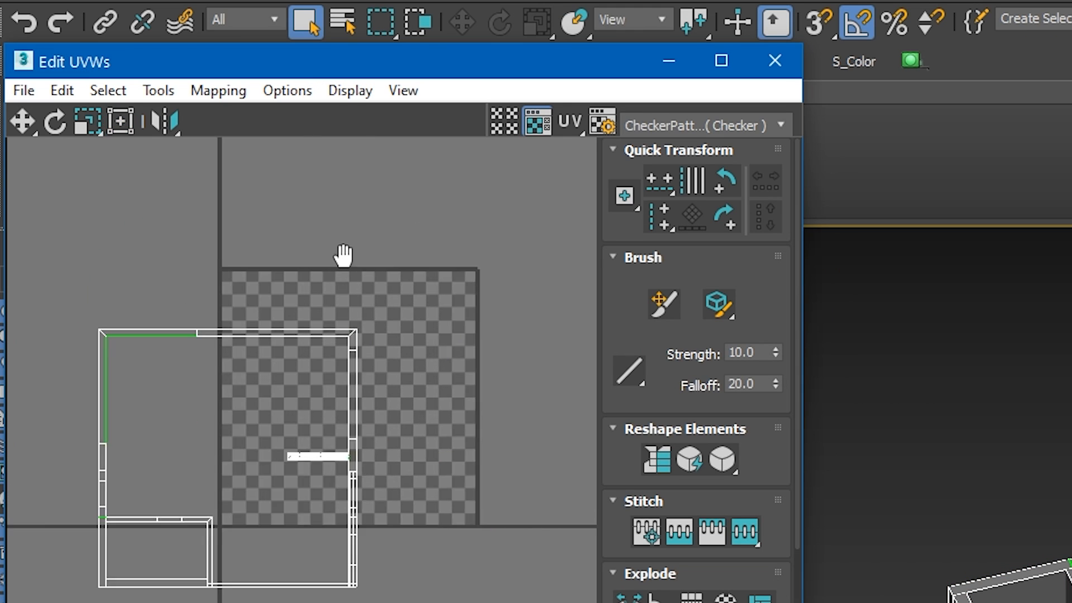
# Flatten-map the wall mesh's UVs with a 45.0 polygon angle threshold and 0.001 spacing, and inspect the UV layout.
pyautogui.click(108, 68)
pyautogui.click(246, 117)
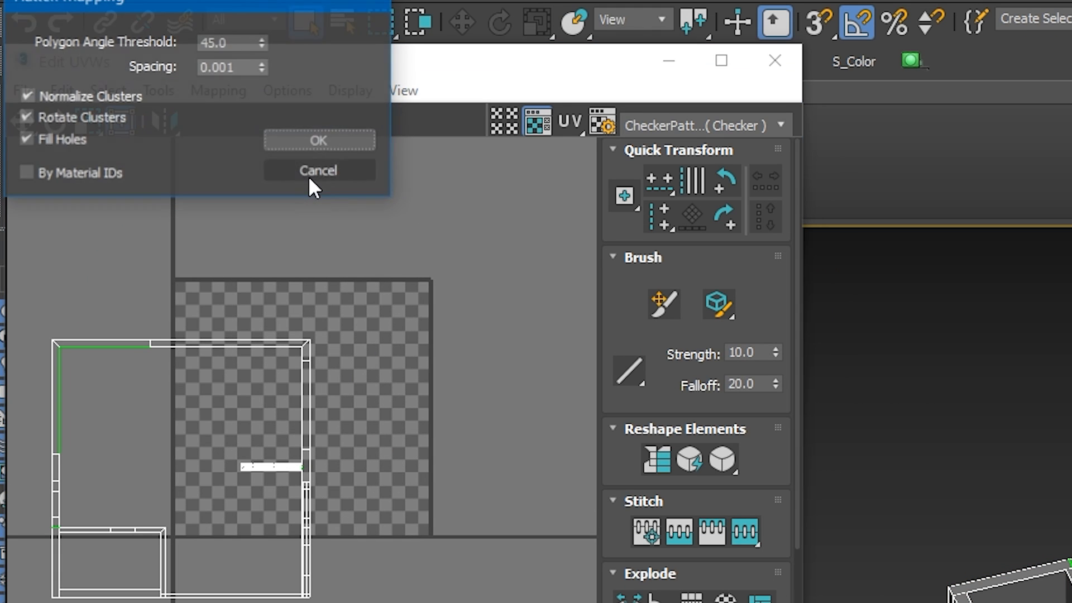
pyautogui.click(319, 139)
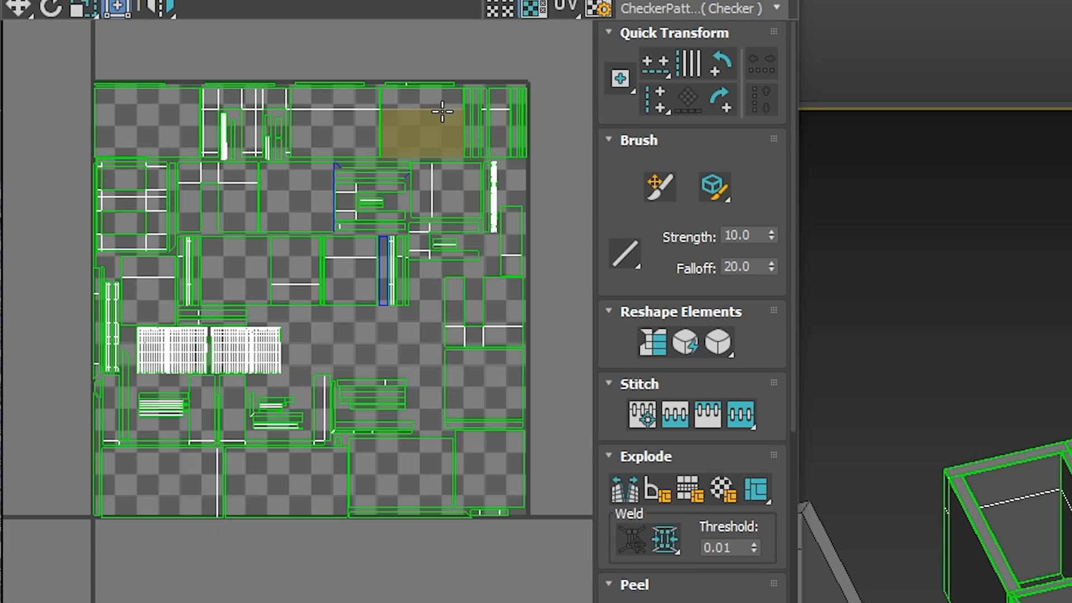
pyautogui.moveTo(122, 602); pyautogui.dragTo(46, 592)
pyautogui.click(44, 586)
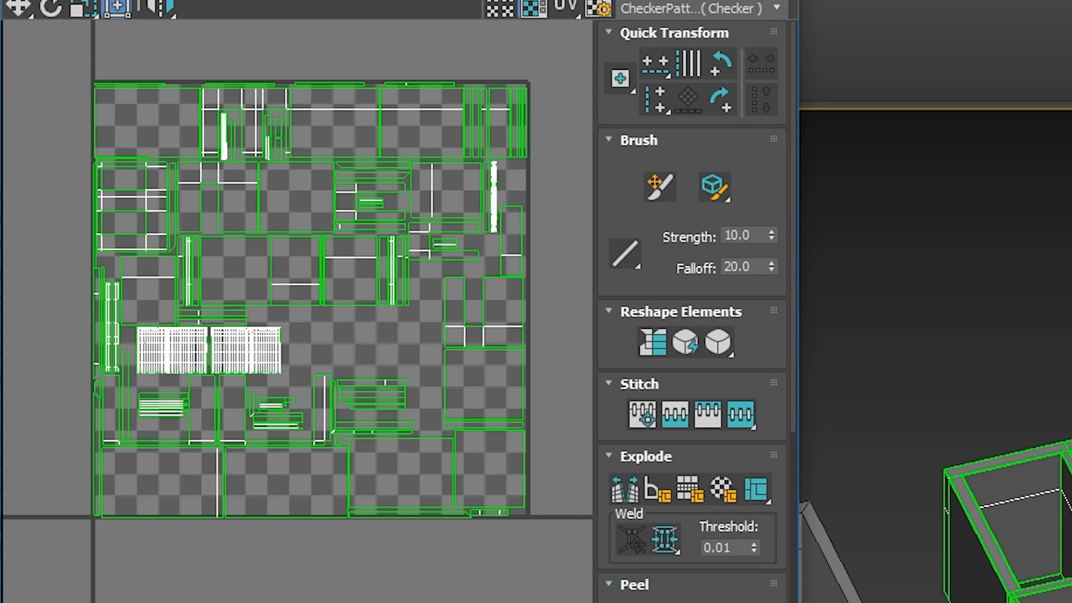
pyautogui.keyDown('alt'); pyautogui.moveTo(1028, 447); pyautogui.dragTo(1061, 450, button='middle'); pyautogui.keyUp('alt')
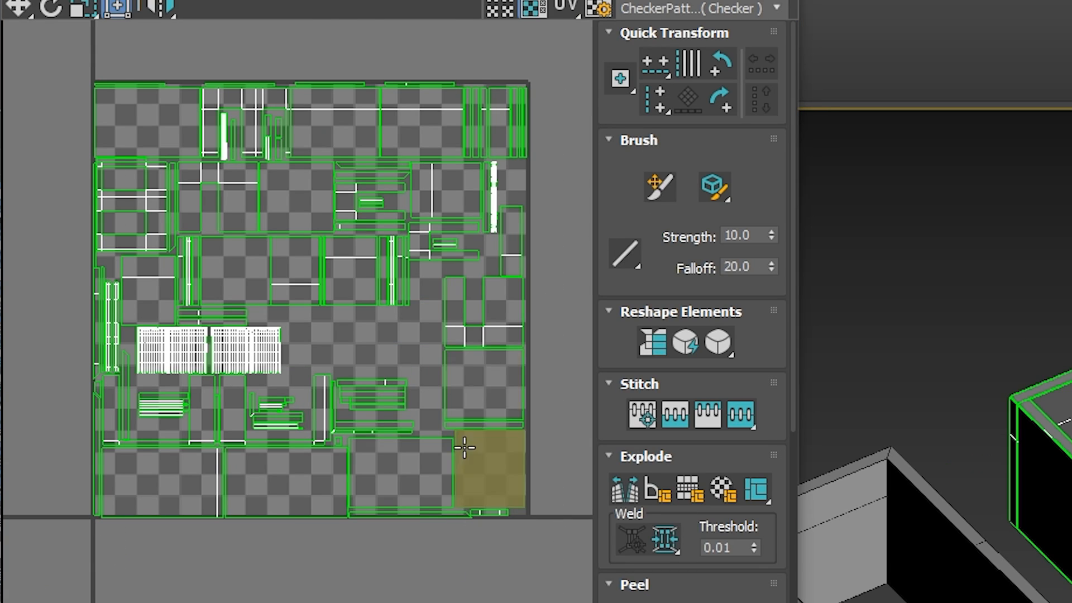
pyautogui.scroll(5, 456, 346)
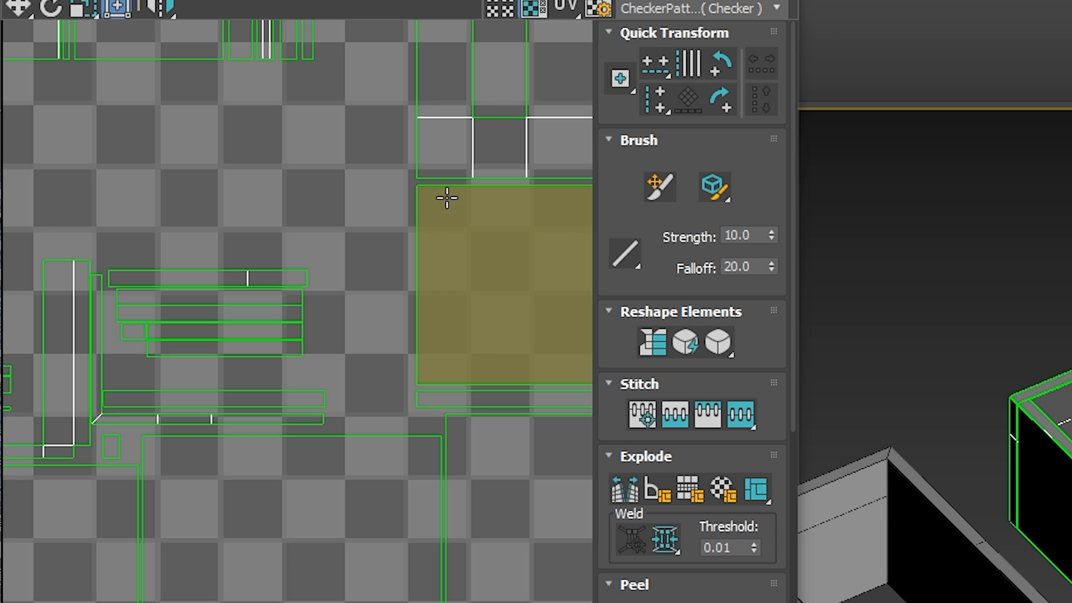
pyautogui.scroll(-6, 447, 197)
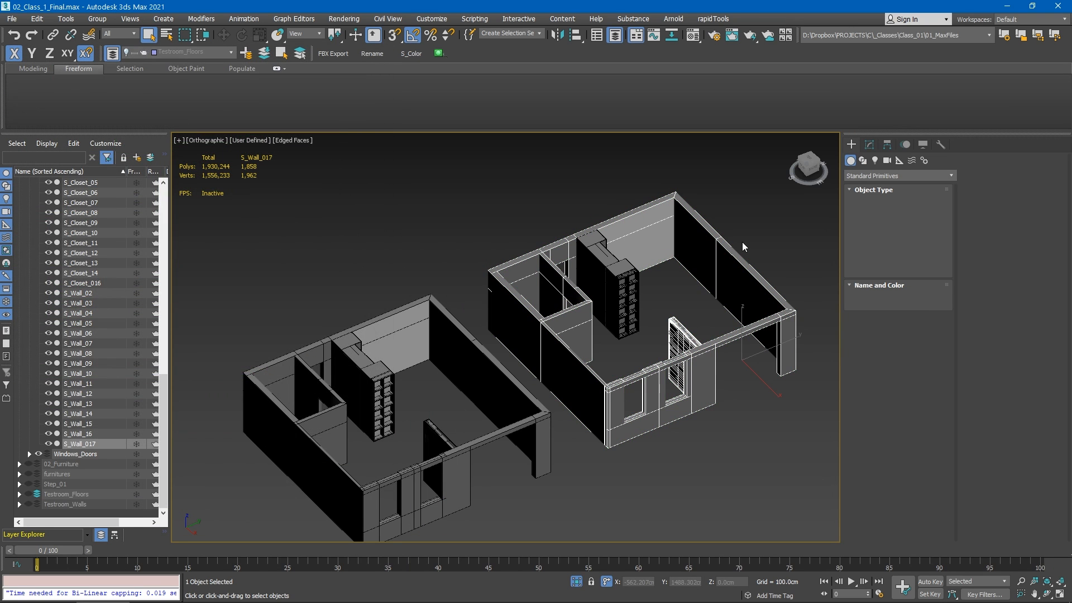
# Inspect the one-piece wall mesh, and select individual wall sections of the first building for comparison.
pyautogui.scroll(6, 685, 275)
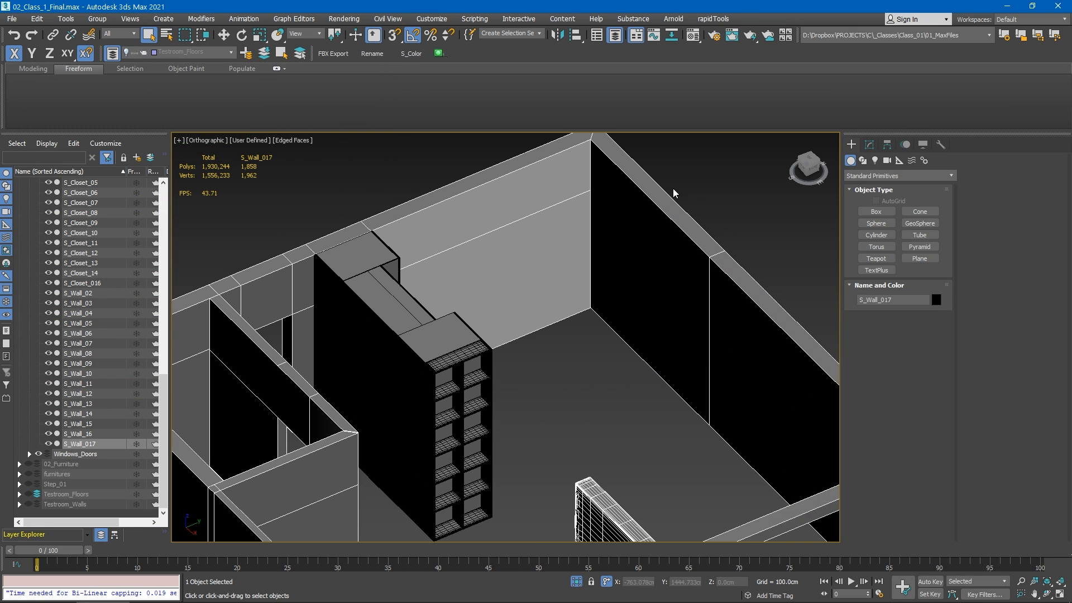
pyautogui.scroll(-3, 686, 274)
pyautogui.moveTo(491, 293); pyautogui.dragTo(546, 220, button='middle')
pyautogui.scroll(-3, 546, 220)
pyautogui.click(484, 307)
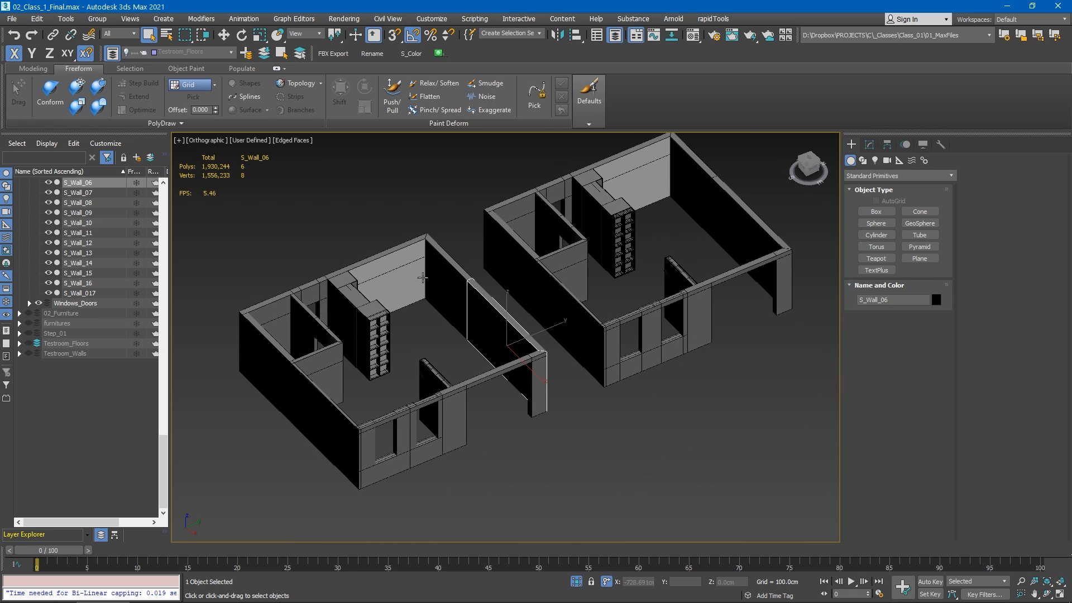
pyautogui.click(408, 276)
pyautogui.click(349, 285)
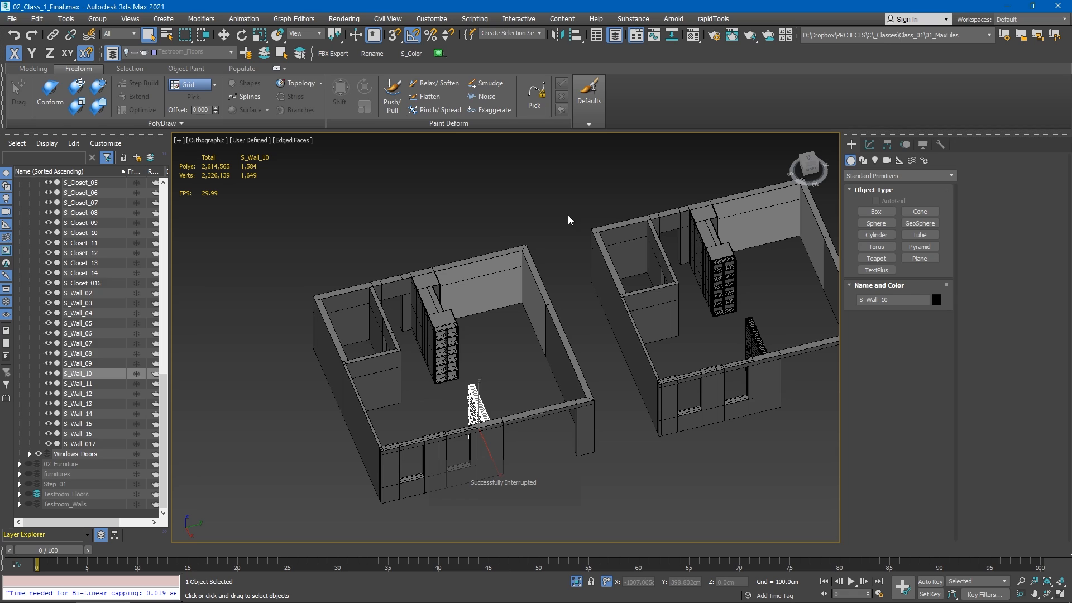
# Select the second building's one-piece wall and closet meshes.
pyautogui.keyDown('alt'); pyautogui.moveTo(474, 335); pyautogui.dragTo(444, 337, button='middle'); pyautogui.keyUp('alt')
pyautogui.moveTo(643, 344); pyautogui.dragTo(343, 342, button='middle')
pyautogui.hotkey('ctrl', 'i')
pyautogui.moveTo(387, 462); pyautogui.dragTo(588, 355, button='middle')
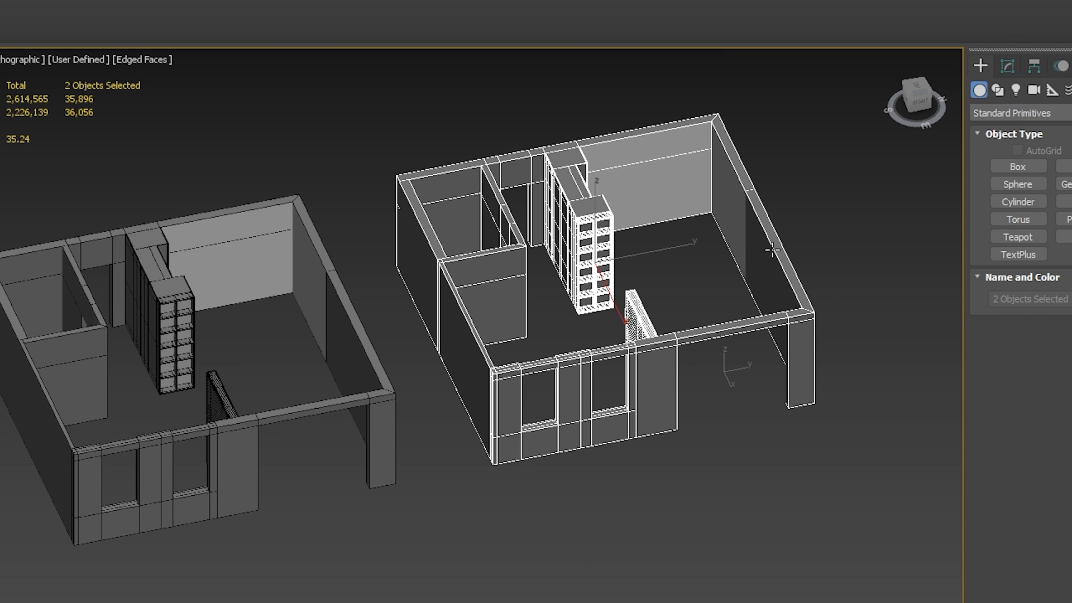
pyautogui.moveTo(367, 113); pyautogui.dragTo(567, 162, button='middle')
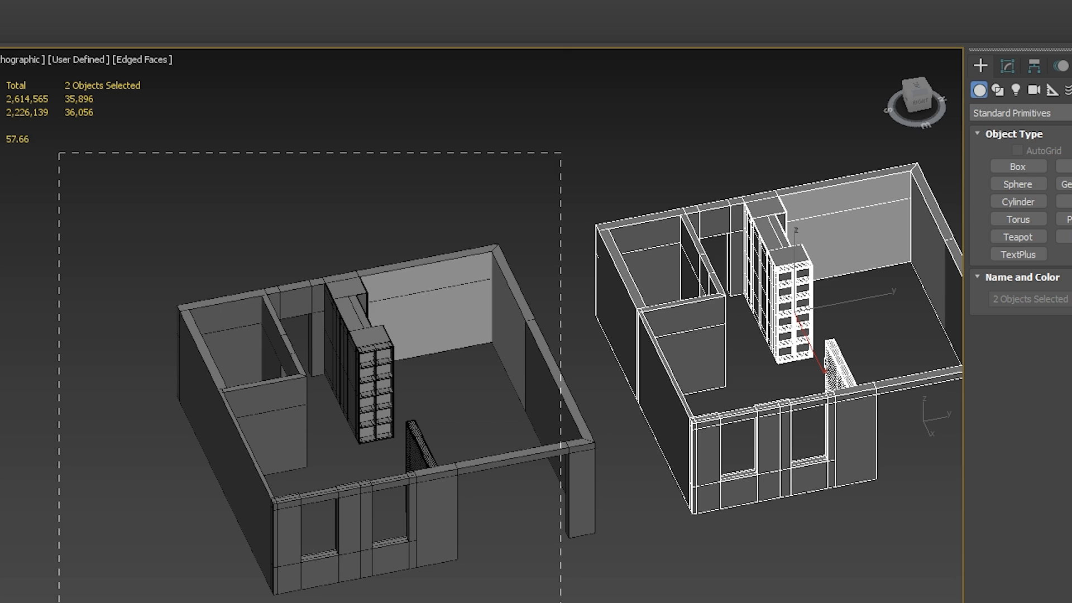
# Select all separate wall and closet pieces of the first building, and clear the selection.
pyautogui.moveTo(59, 602); pyautogui.dragTo(58, 602)
pyautogui.keyDown('alt'); pyautogui.moveTo(567, 494); pyautogui.dragTo(621, 489, button='middle'); pyautogui.keyUp('alt')
pyautogui.click(621, 490)
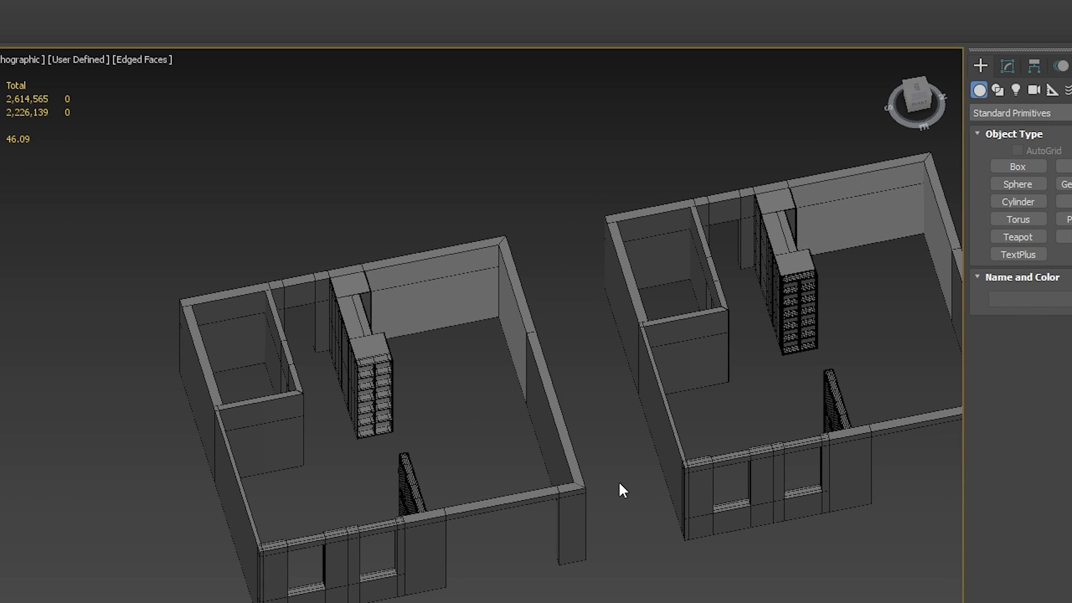
pyautogui.hotkey('ctrl', 'z')
pyautogui.click(170, 144)
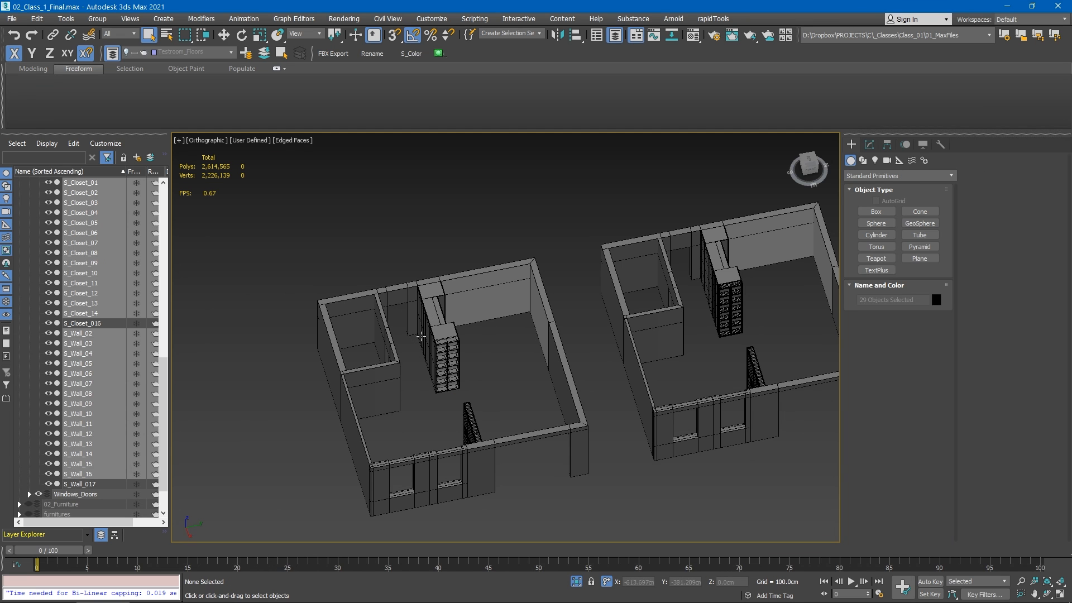
# Select only the one-piece wall mesh S_Wall_017 of the second building.
pyautogui.moveTo(603, 265); pyautogui.dragTo(483, 285, button='middle')
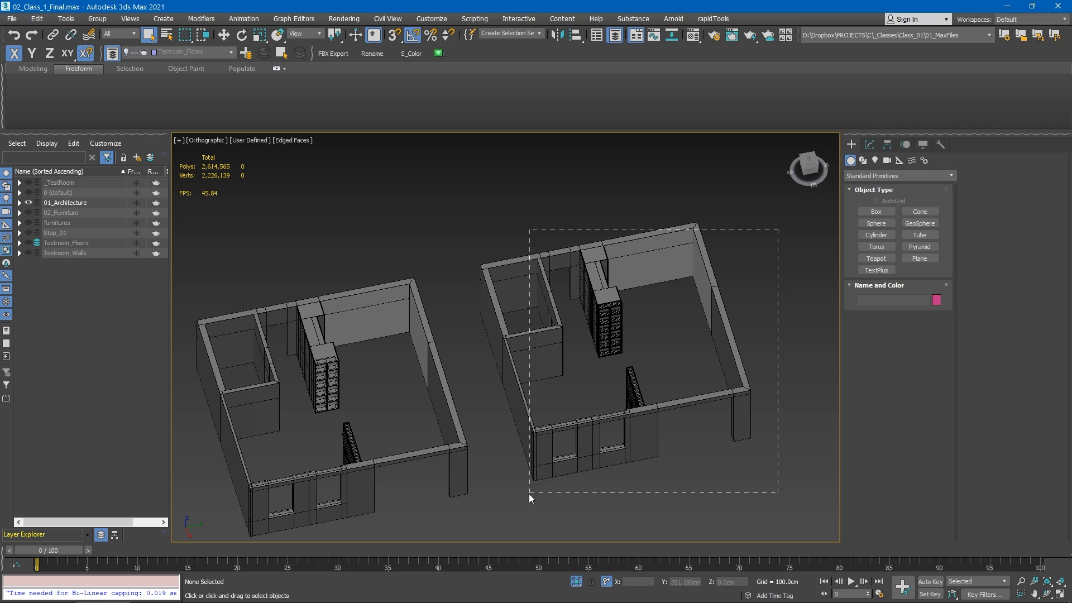
pyautogui.moveTo(529, 495); pyautogui.dragTo(529, 495)
pyautogui.click(684, 511)
pyautogui.click(717, 317)
pyautogui.keyDown('alt'); pyautogui.moveTo(688, 335); pyautogui.dragTo(698, 318, button='middle'); pyautogui.keyUp('alt')
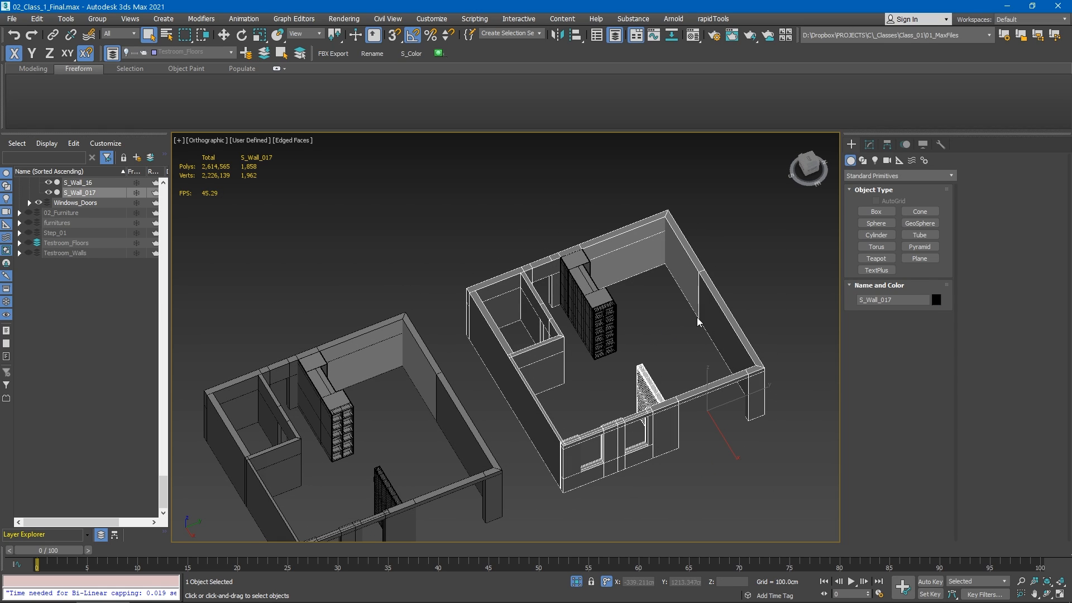
# Examine the inner and outer wall surfaces of the second building's one-piece mesh from several angles.
pyautogui.scroll(3, 697, 296)
pyautogui.scroll(-2, 674, 268)
pyautogui.keyDown('alt'); pyautogui.moveTo(674, 269); pyautogui.dragTo(735, 256, button='middle'); pyautogui.keyUp('alt')
pyautogui.click(705, 265)
pyautogui.click(695, 285)
pyautogui.scroll(-2, 636, 313)
pyautogui.keyDown('alt'); pyautogui.moveTo(631, 316); pyautogui.dragTo(609, 328, button='middle'); pyautogui.keyUp('alt')
pyautogui.scroll(4, 611, 328)
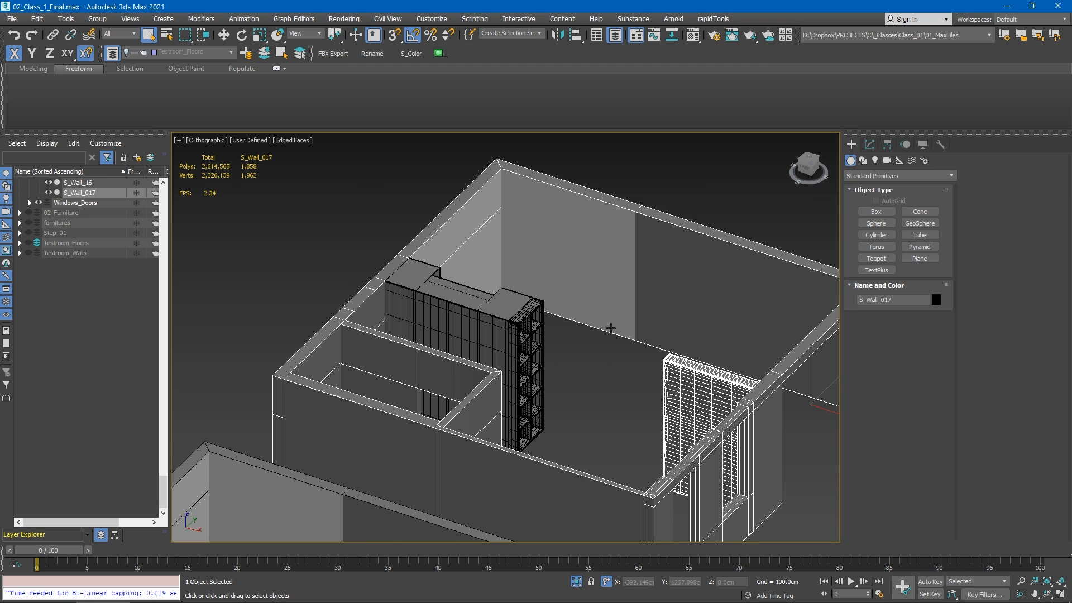
pyautogui.scroll(-2, 569, 306)
pyautogui.scroll(-3, 530, 428)
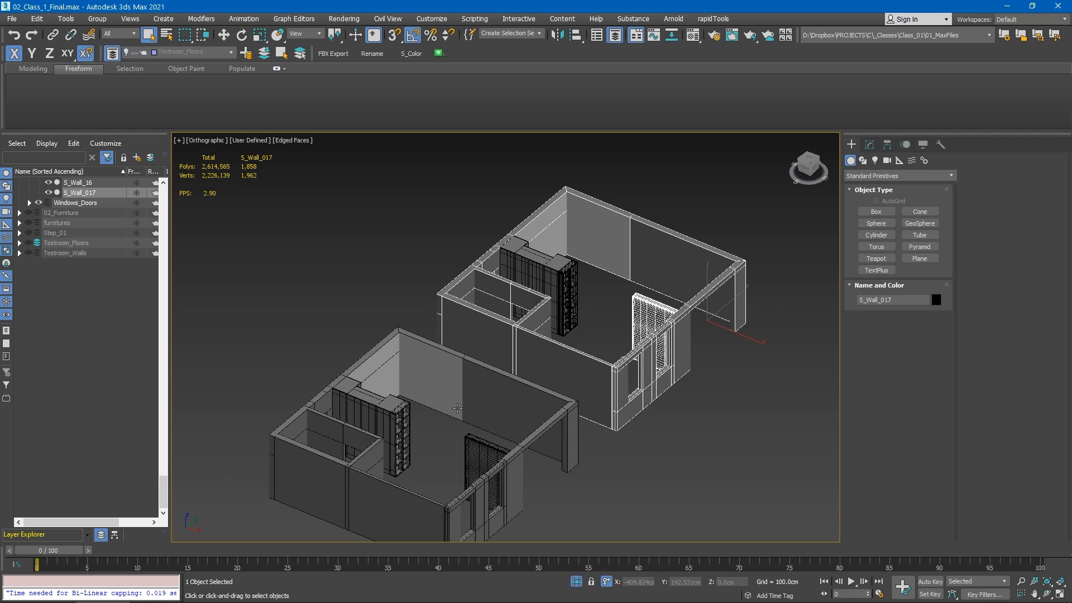
# Select the first building's separate wall section S_Wall_06 and examine it from below and from inside the room.
pyautogui.scroll(5, 450, 388)
pyautogui.click(477, 399)
pyautogui.moveTo(490, 400); pyautogui.dragTo(426, 259, button='middle')
pyautogui.press('w')
pyautogui.scroll(2, 535, 409)
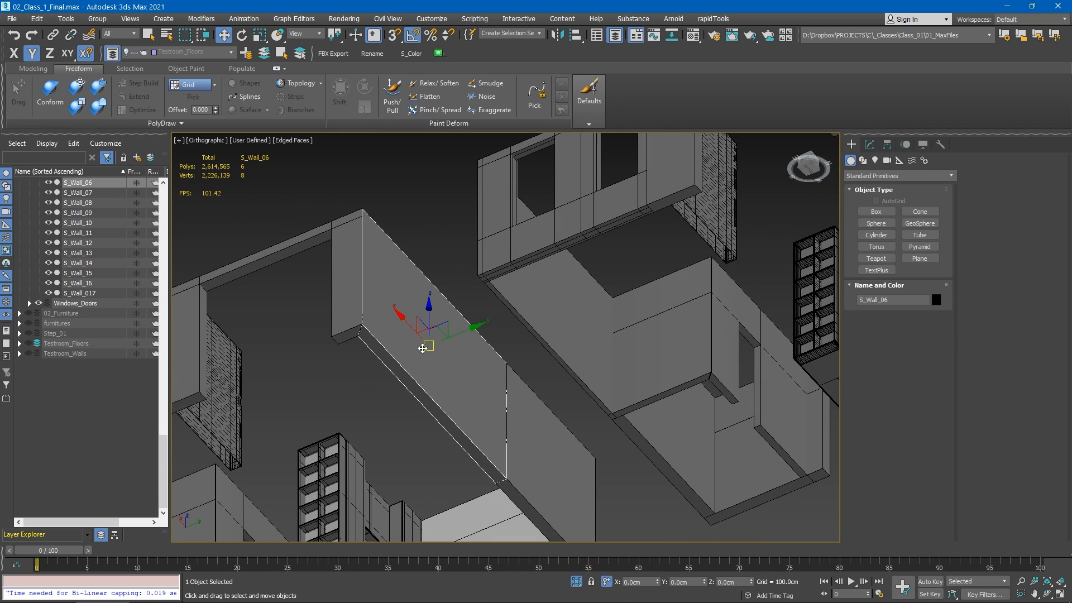
pyautogui.keyDown('alt'); pyautogui.moveTo(423, 348); pyautogui.dragTo(503, 464, button='middle'); pyautogui.keyUp('alt')
pyautogui.scroll(-2, 438, 351)
pyautogui.moveTo(438, 351); pyautogui.dragTo(577, 301, button='middle')
pyautogui.scroll(-2, 576, 301)
pyautogui.scroll(5, 571, 293)
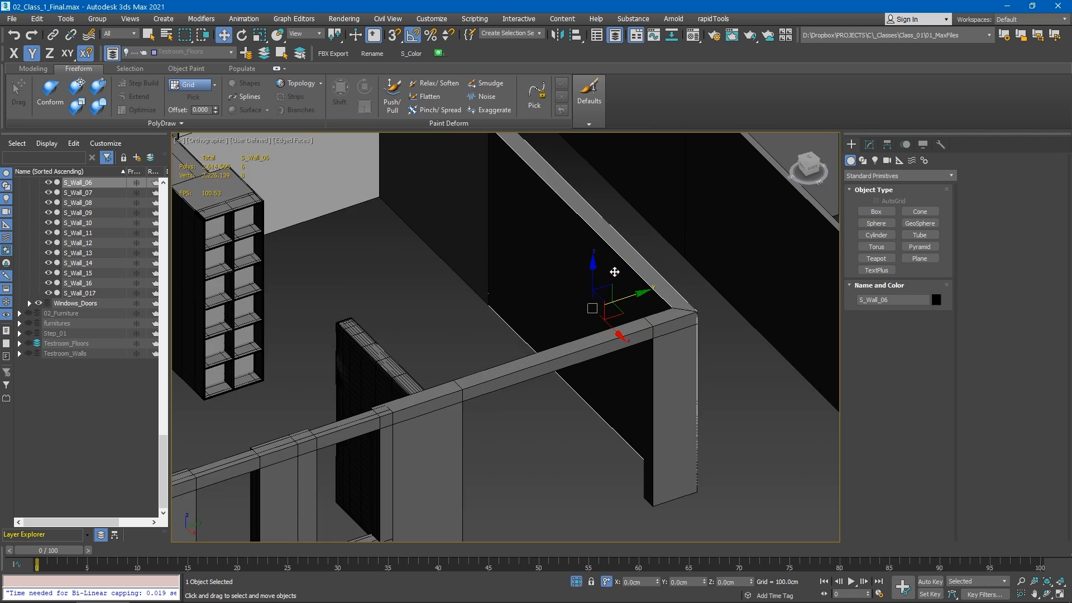
# Try deleting the outer polygons of wall section S_Wall_06 in the first building.
pyautogui.keyDown('alt'); pyautogui.moveTo(615, 272); pyautogui.dragTo(556, 265, button='middle'); pyautogui.keyUp('alt')
pyautogui.keyDown('alt'); pyautogui.moveTo(652, 223); pyautogui.dragTo(620, 290, button='middle'); pyautogui.keyUp('alt')
pyautogui.press('1')
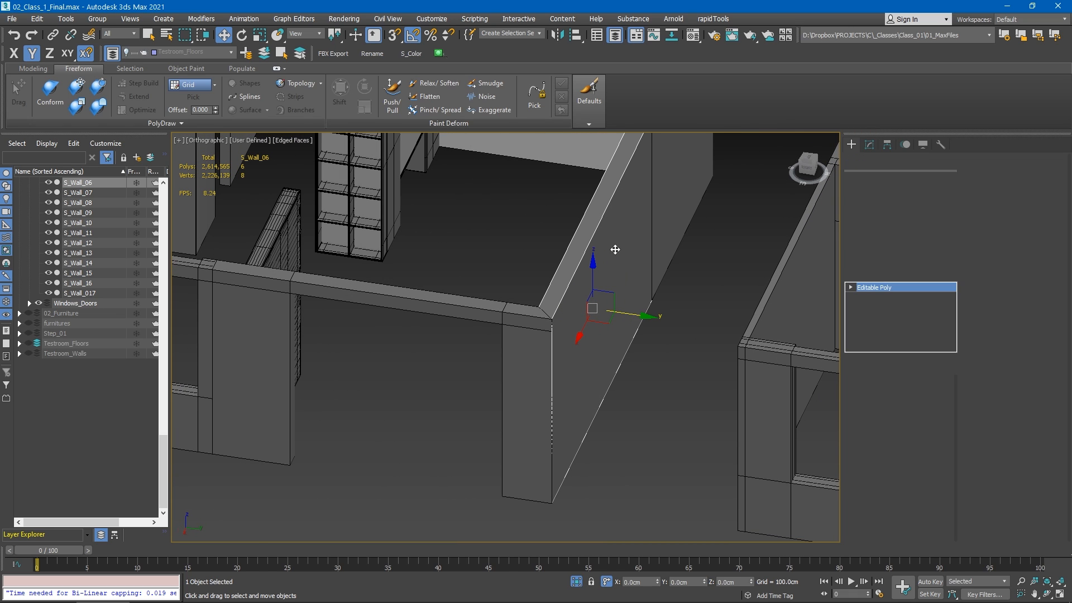
pyautogui.click(587, 263)
pyautogui.keyDown('alt'); pyautogui.moveTo(613, 340); pyautogui.dragTo(706, 404, button='middle'); pyautogui.keyUp('alt')
pyautogui.press('Delete')
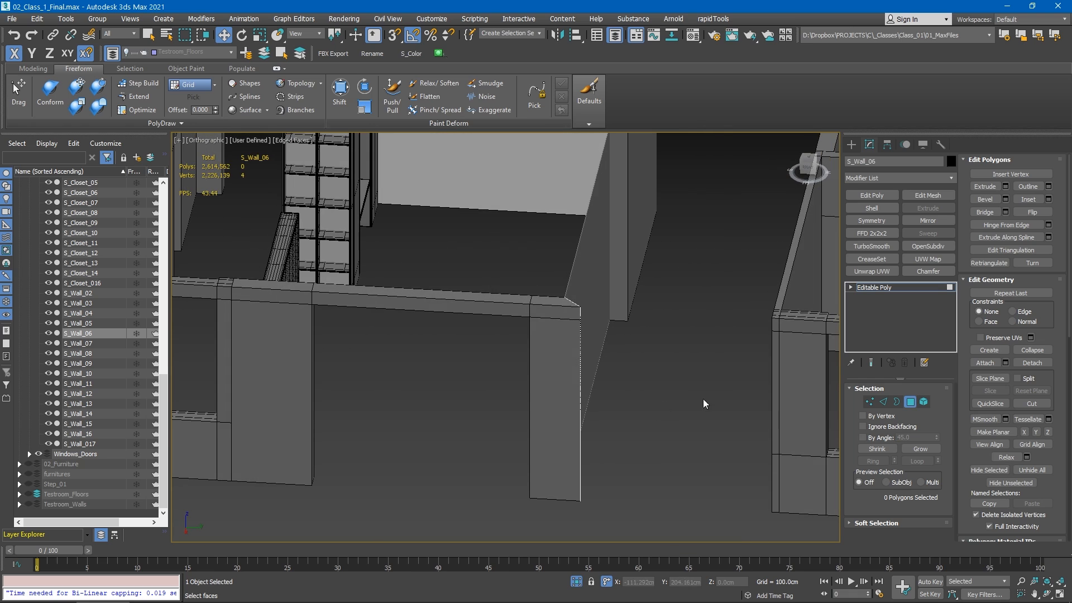
# Detach the room-facing polygon of wall section S_Wall_06 from the rest of the wall.
pyautogui.keyDown('alt'); pyautogui.moveTo(569, 289); pyautogui.dragTo(709, 473, button='middle'); pyautogui.keyUp('alt')
pyautogui.keyDown('alt'); pyautogui.moveTo(601, 366); pyautogui.dragTo(772, 367, button='middle'); pyautogui.keyUp('alt')
pyautogui.scroll(-5, 501, 405)
pyautogui.scroll(5, 502, 409)
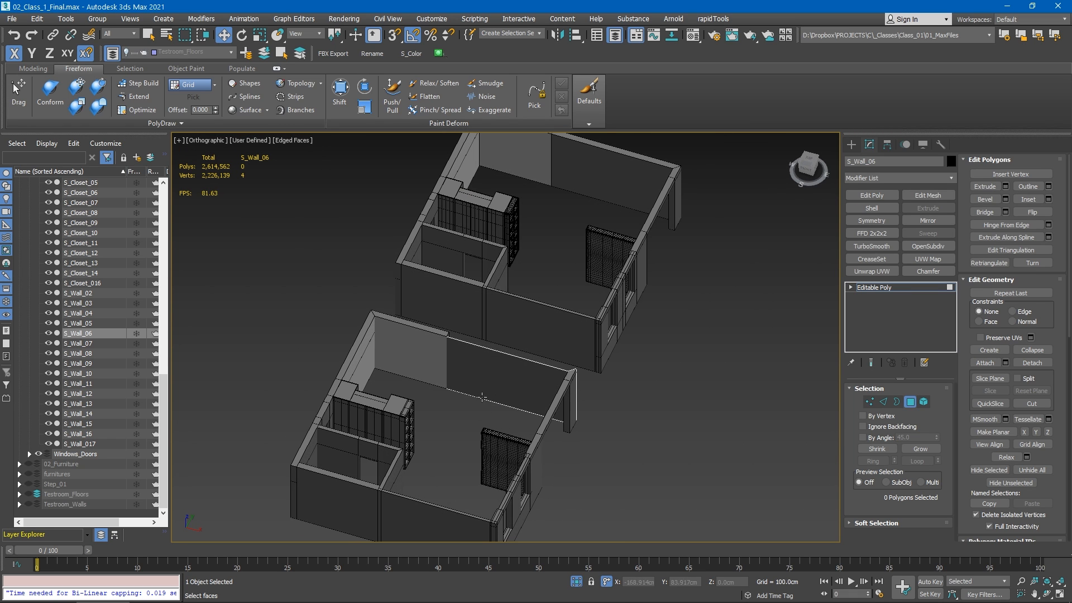
pyautogui.keyDown('alt'); pyautogui.moveTo(545, 386); pyautogui.dragTo(613, 452, button='middle'); pyautogui.keyUp('alt')
pyautogui.click(496, 388)
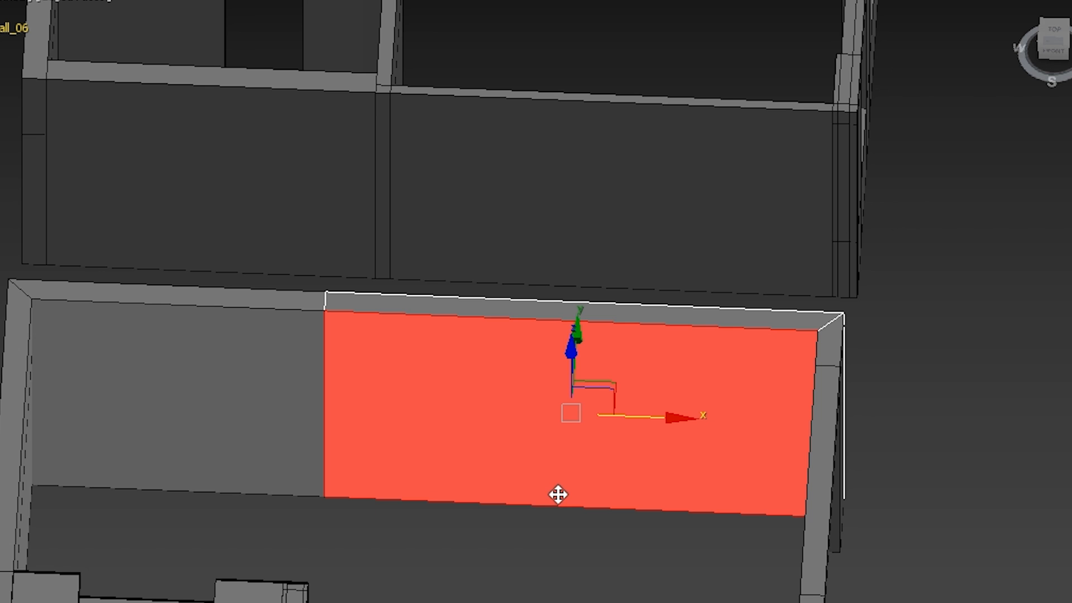
pyautogui.hotkey('alt', 'd')
pyautogui.press('Return')
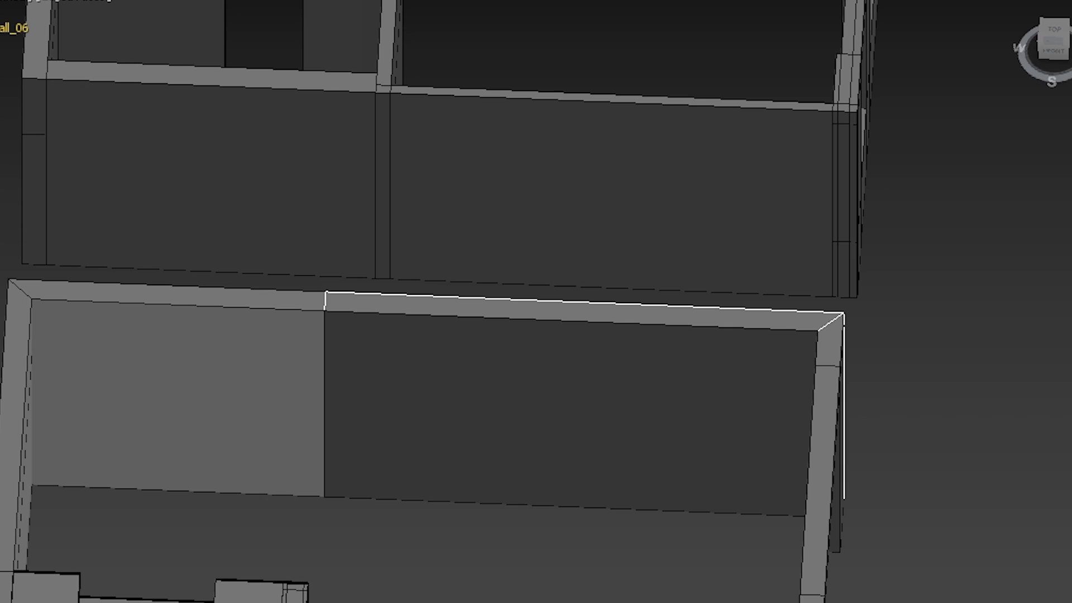
# Leave polygon editing, select the neighbouring wall panel S_Wall_14 and view it from inside the room.
pyautogui.press('4')
pyautogui.click(227, 419)
pyautogui.keyDown('alt'); pyautogui.moveTo(227, 419); pyautogui.dragTo(173, 368, button='middle'); pyautogui.keyUp('alt')
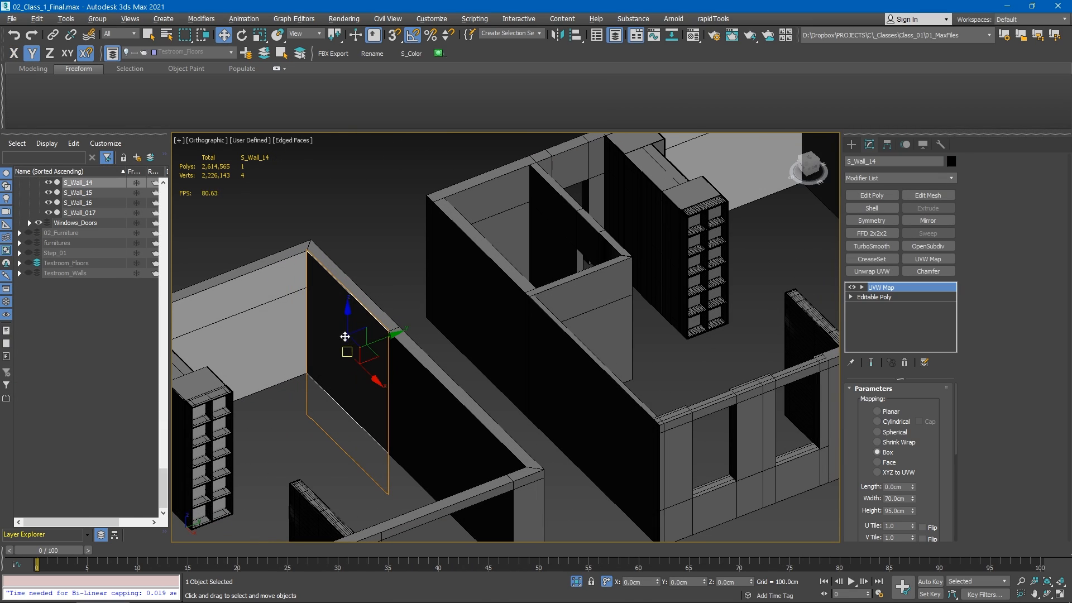
pyautogui.keyDown('alt'); pyautogui.moveTo(352, 352); pyautogui.dragTo(417, 312, button='middle'); pyautogui.keyUp('alt')
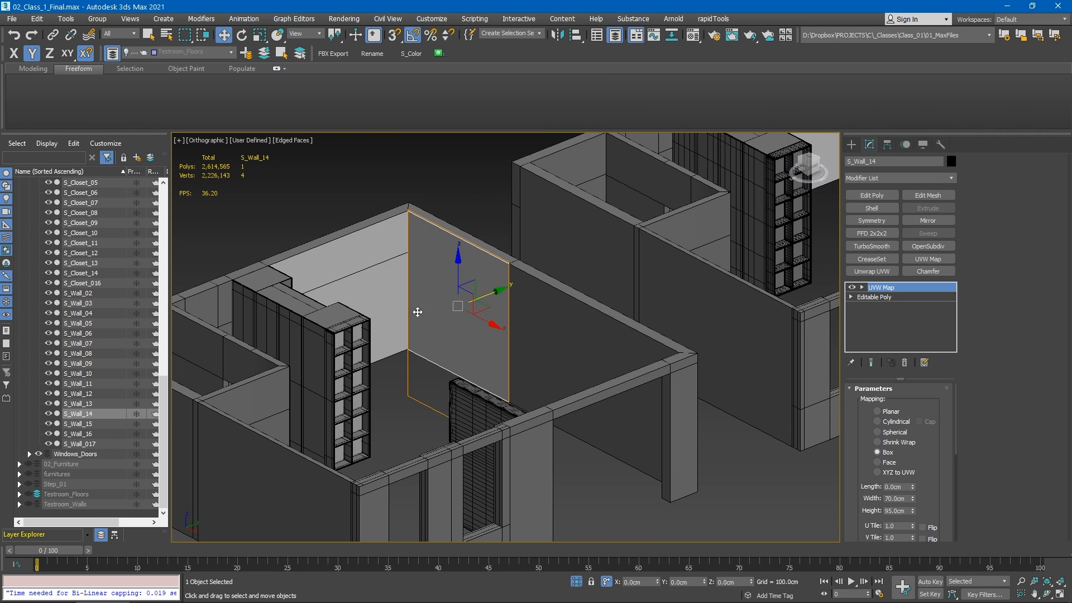
pyautogui.keyDown('alt'); pyautogui.moveTo(436, 257); pyautogui.dragTo(479, 339, button='middle'); pyautogui.keyUp('alt')
# Move a wall piece of the first building out of place to look at it, and undo the move.
pyautogui.click(395, 263)
pyautogui.scroll(-2, 366, 325)
pyautogui.moveTo(487, 323); pyautogui.dragTo(480, 435)
pyautogui.scroll(4, 502, 293)
pyautogui.keyDown('alt'); pyautogui.moveTo(480, 424); pyautogui.dragTo(516, 287, button='middle'); pyautogui.keyUp('alt')
pyautogui.hotkey('ctrl', 'z')
# Select the first building's back wall S_Wall_12 and examine its inner and outer sides.
pyautogui.click(332, 183)
pyautogui.click(309, 233)
pyautogui.keyDown('alt'); pyautogui.moveTo(308, 233); pyautogui.dragTo(501, 177, button='middle'); pyautogui.keyUp('alt')
pyautogui.keyDown('alt'); pyautogui.moveTo(490, 243); pyautogui.dragTo(421, 316, button='middle'); pyautogui.keyUp('alt')
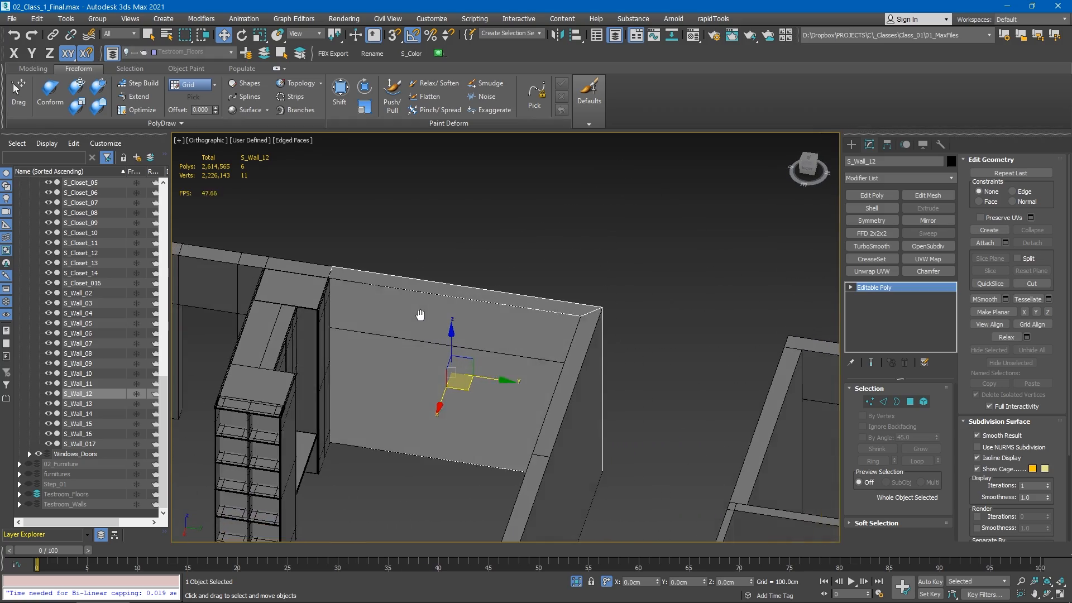
pyautogui.keyDown('alt'); pyautogui.moveTo(491, 293); pyautogui.dragTo(325, 293, button='middle'); pyautogui.keyUp('alt')
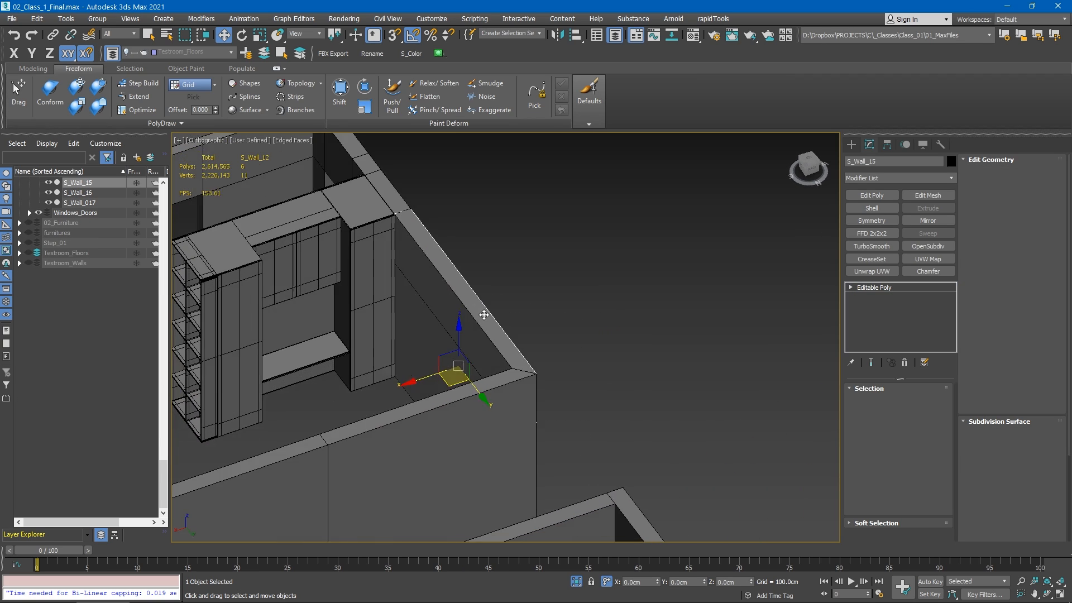
# Examine the first building's back wall S_Wall_12 and its separate room-facing panel S_Wall_15.
pyautogui.moveTo(479, 313)
pyautogui.keyDown('alt'); pyautogui.mouseDown(button='middle')
pyautogui.moveTo(430, 307)
pyautogui.moveTo(468, 322)
pyautogui.mouseUp(button='middle'); pyautogui.keyUp('alt')
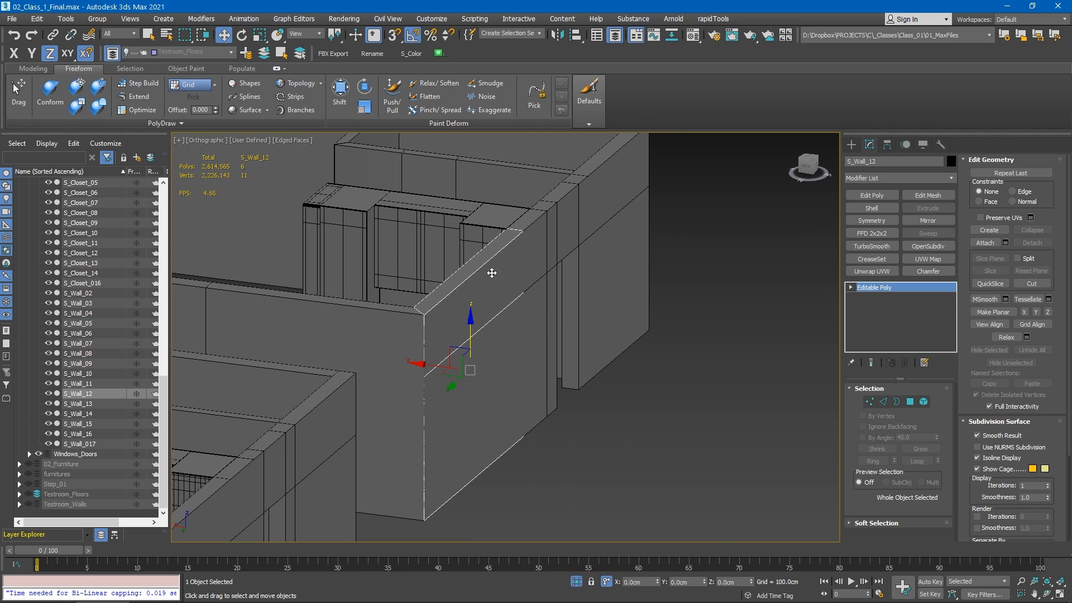
pyautogui.scroll(3, 478, 282)
pyautogui.keyDown('alt'); pyautogui.moveTo(478, 284); pyautogui.dragTo(535, 313, button='middle'); pyautogui.keyUp('alt')
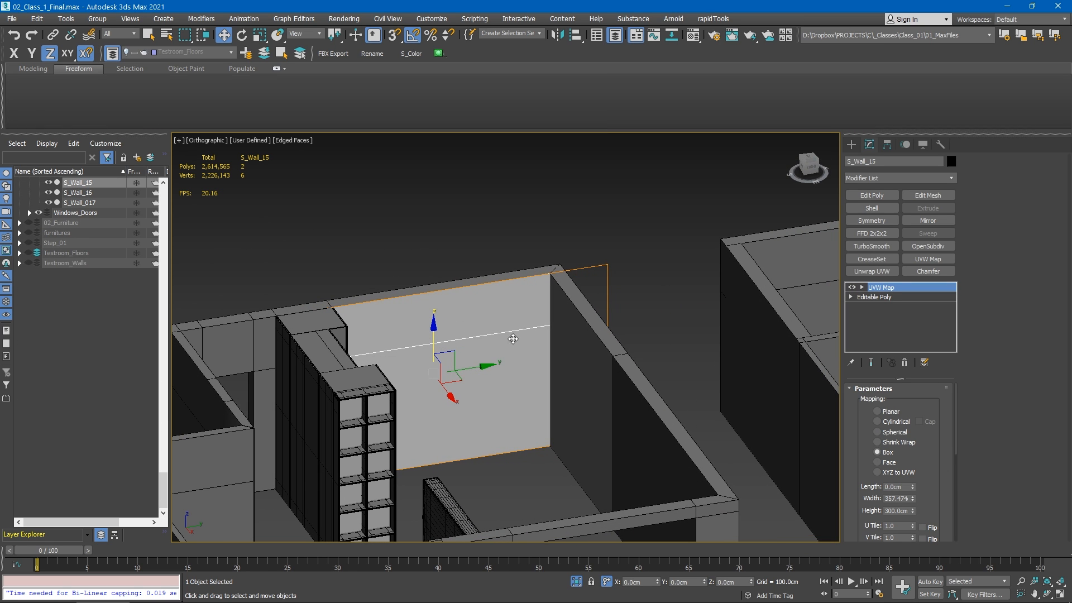
pyautogui.keyDown('alt'); pyautogui.moveTo(478, 324); pyautogui.dragTo(469, 335, button='middle'); pyautogui.keyUp('alt')
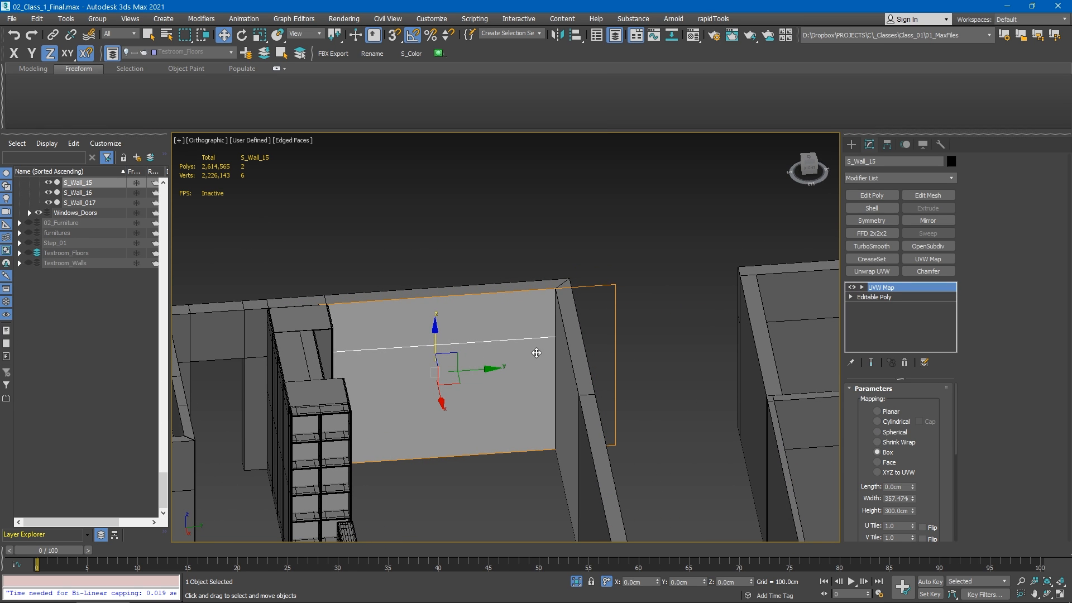
# Select the second building's one-piece wall mesh S_Wall_017 and compare it with the first building's split walls.
pyautogui.scroll(-5, 536, 353)
pyautogui.click(556, 325)
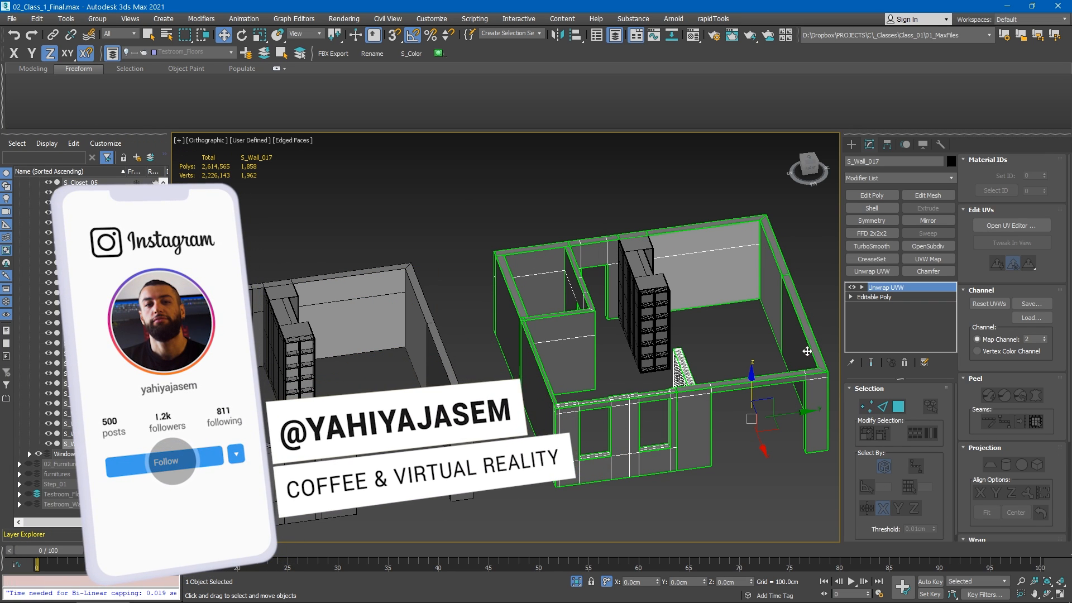
pyautogui.moveTo(550, 296); pyautogui.dragTo(496, 321, button='middle')
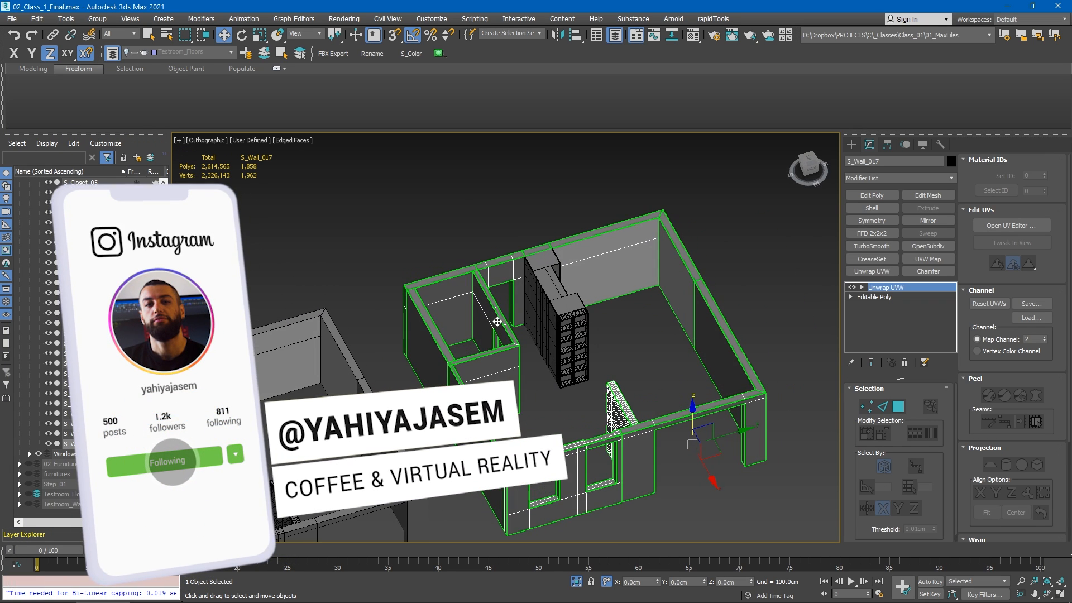
pyautogui.scroll(-2, 584, 300)
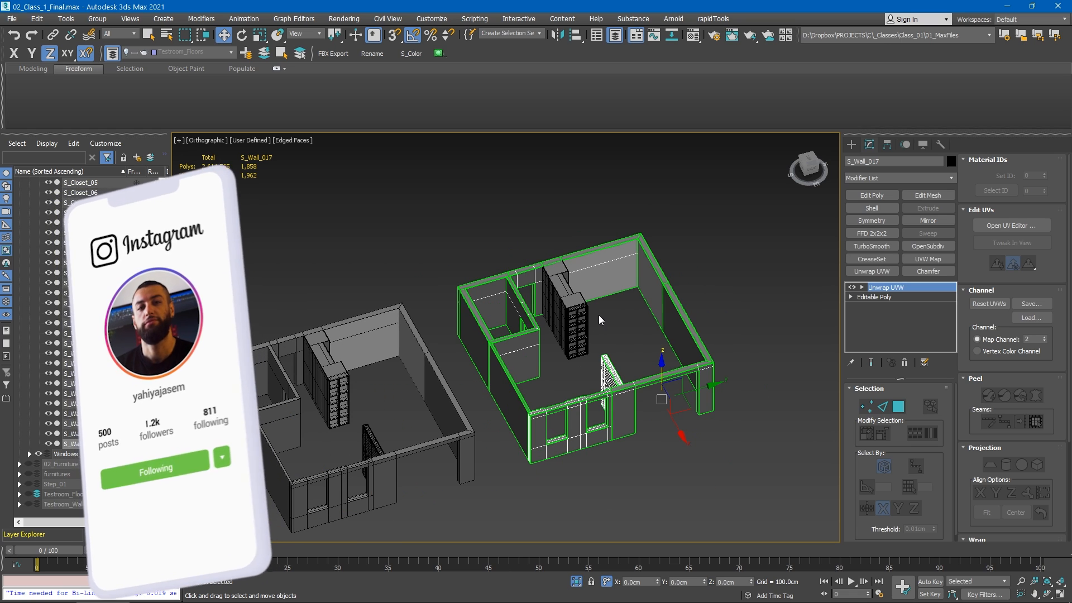
pyautogui.scroll(3, 599, 315)
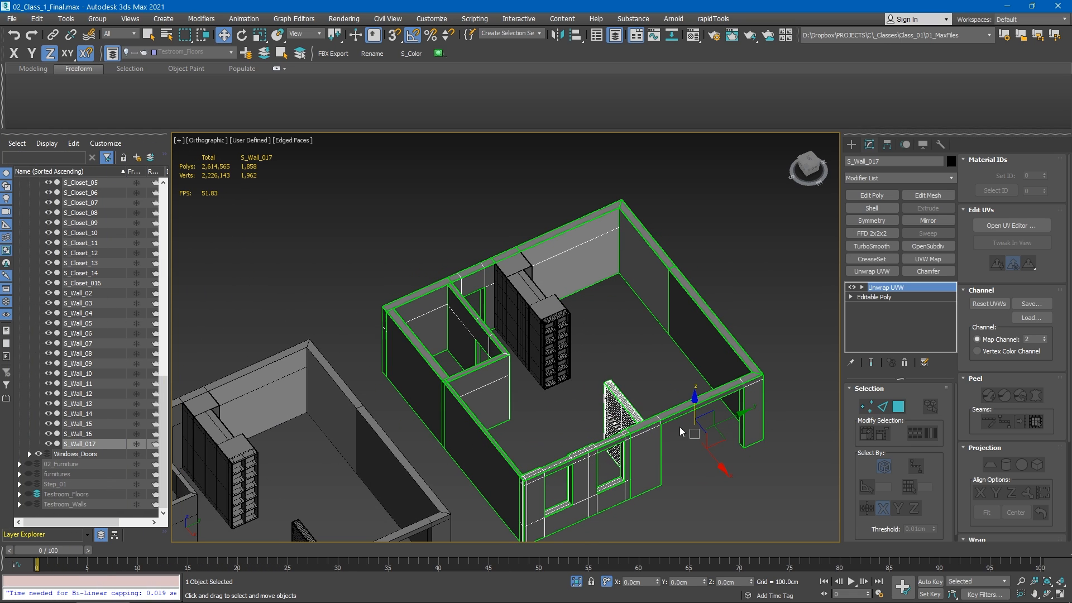
pyautogui.moveTo(566, 502); pyautogui.dragTo(610, 281, button='middle')
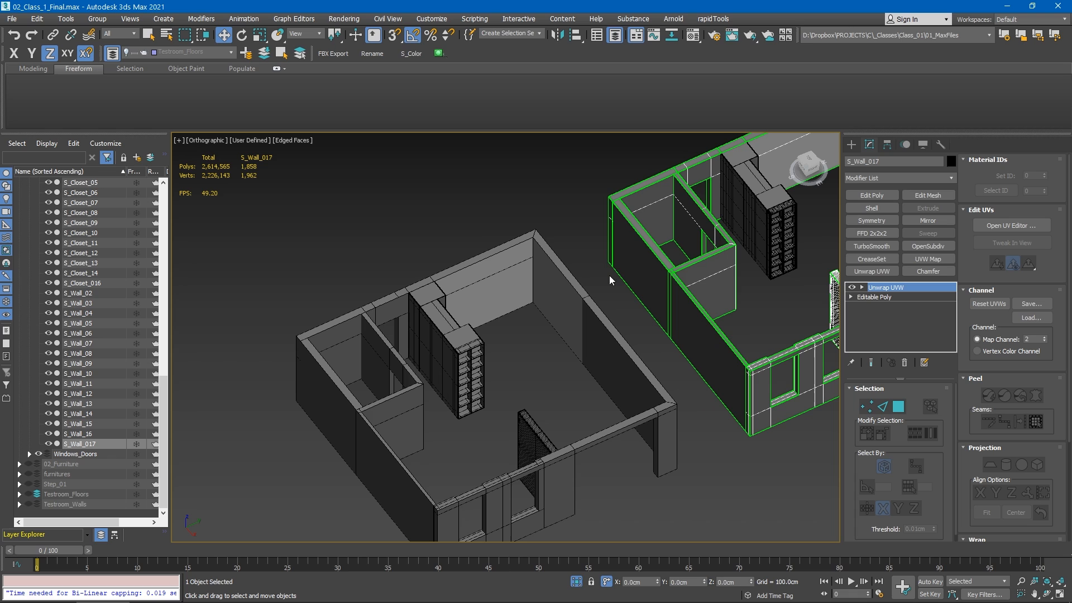
# Select the first building's room-facing wall panel S_Wall_15 and view it up close.
pyautogui.click(477, 298)
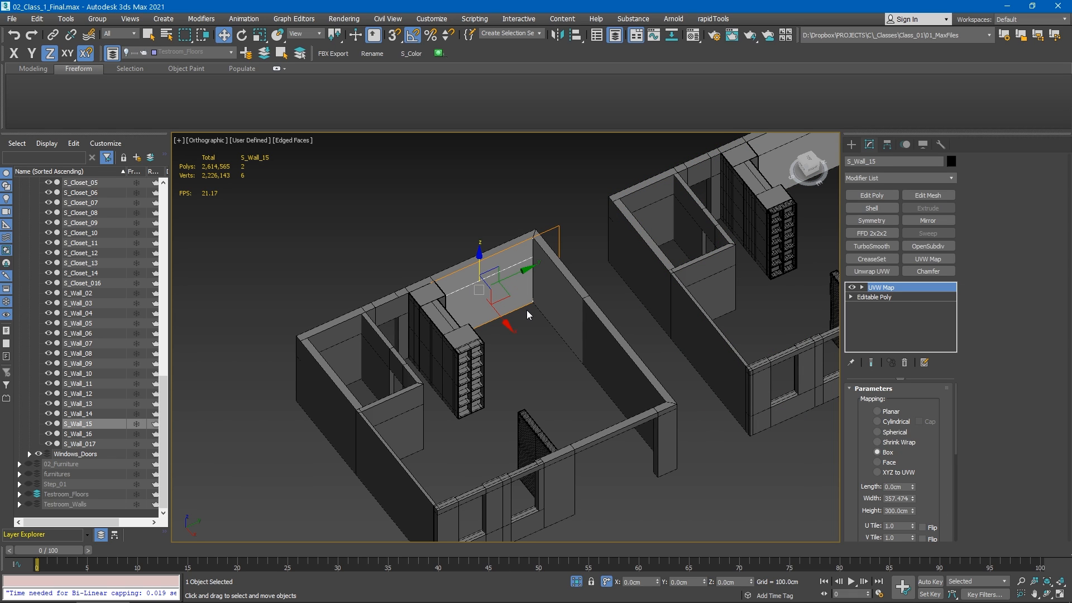
pyautogui.scroll(2, 502, 338)
pyautogui.moveTo(493, 347); pyautogui.dragTo(458, 411, button='middle')
pyautogui.scroll(2, 501, 367)
pyautogui.moveTo(501, 367); pyautogui.dragTo(558, 346, button='middle')
pyautogui.moveTo(559, 346); pyautogui.dragTo(419, 313, button='middle')
pyautogui.scroll(-3, 395, 250)
pyautogui.scroll(3, 435, 260)
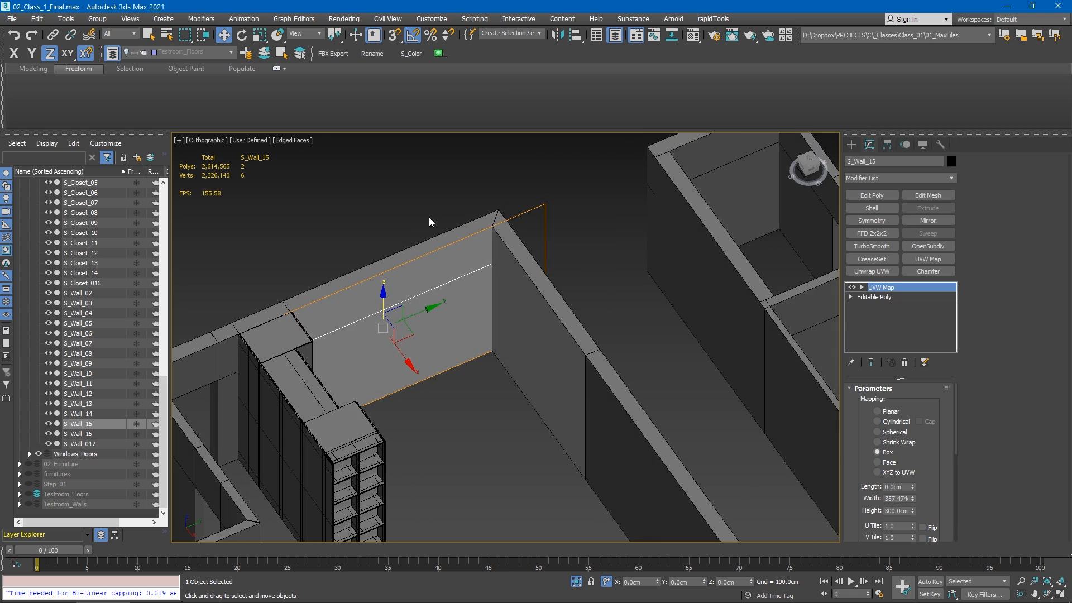
# Add the back wall S_Wall_12 to the selection, inspect both pieces together, and select only the panel S_Wall_15 again.
pyautogui.keyDown('ctrl'); pyautogui.click(432, 245); pyautogui.keyUp('ctrl')
pyautogui.keyDown('alt'); pyautogui.moveTo(453, 369); pyautogui.dragTo(428, 363, button='middle'); pyautogui.keyUp('alt')
pyautogui.scroll(3, 473, 214)
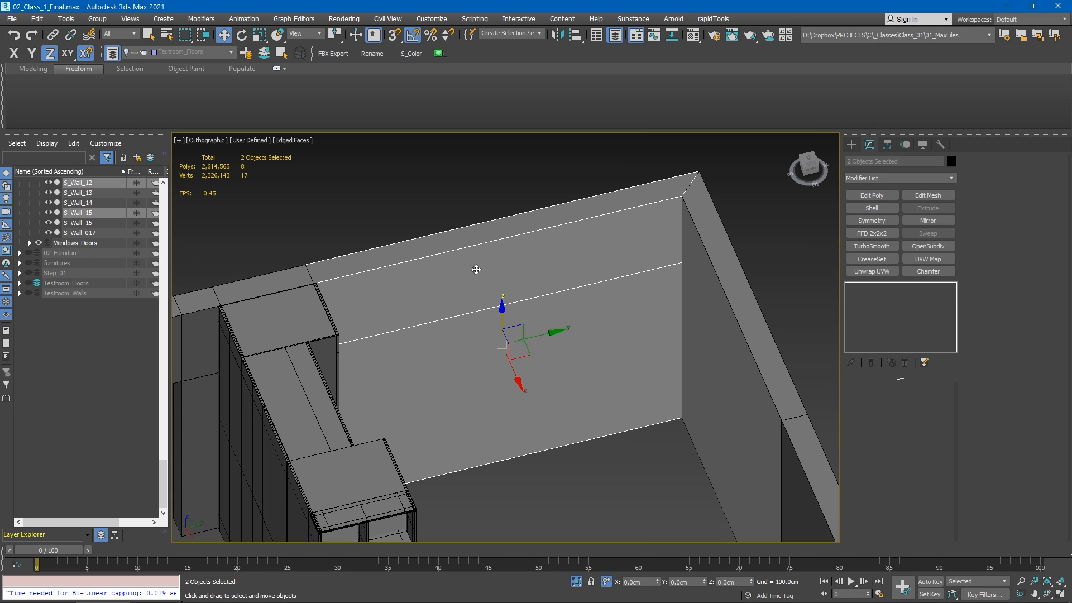
pyautogui.keyDown('alt'); pyautogui.moveTo(476, 269); pyautogui.dragTo(441, 339, button='middle'); pyautogui.keyUp('alt')
pyautogui.keyDown('alt'); pyautogui.moveTo(493, 310); pyautogui.dragTo(561, 311, button='middle'); pyautogui.keyUp('alt')
pyautogui.click(558, 277)
pyautogui.click(543, 323)
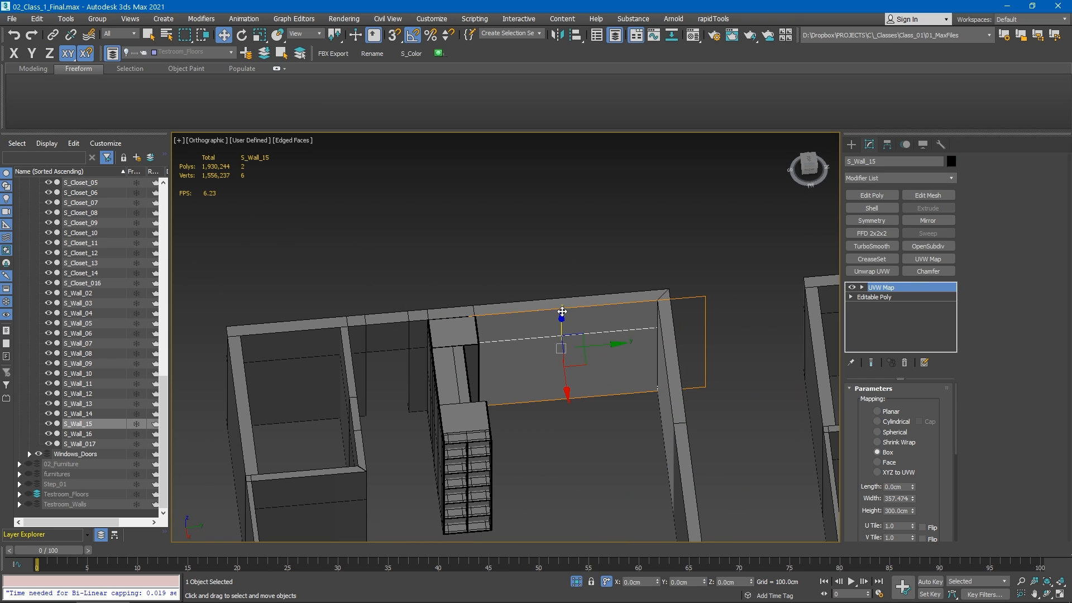
# Display both buildings in wireframe and select the second building's one-piece kitchen S_Kitchen_018.
pyautogui.scroll(-8, 537, 417)
pyautogui.keyDown('alt'); pyautogui.moveTo(537, 418); pyautogui.dragTo(534, 412, button='middle'); pyautogui.keyUp('alt')
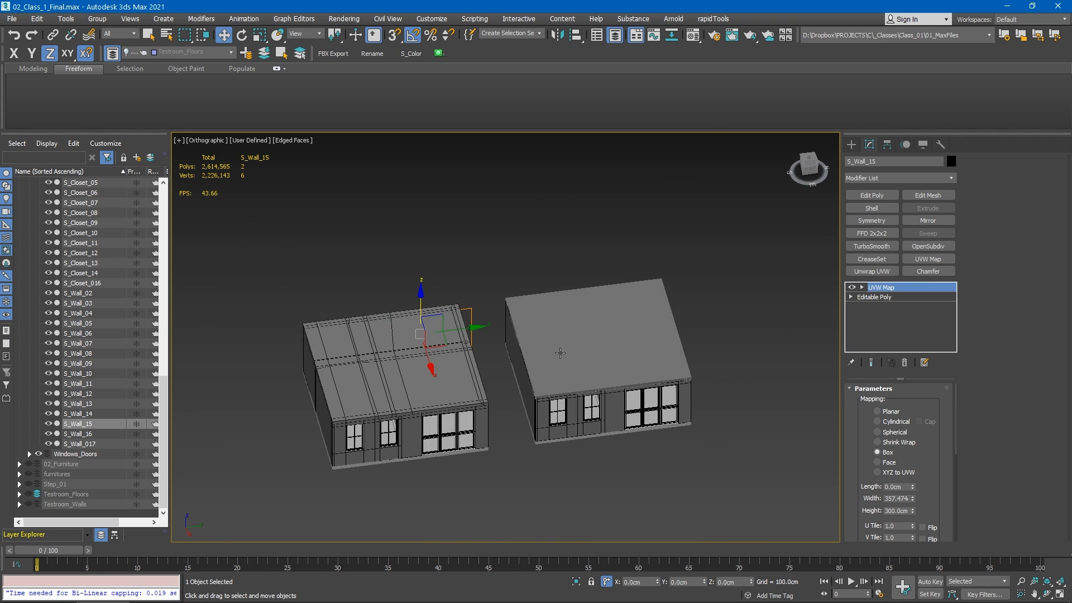
pyautogui.press('F3')
pyautogui.click(529, 435)
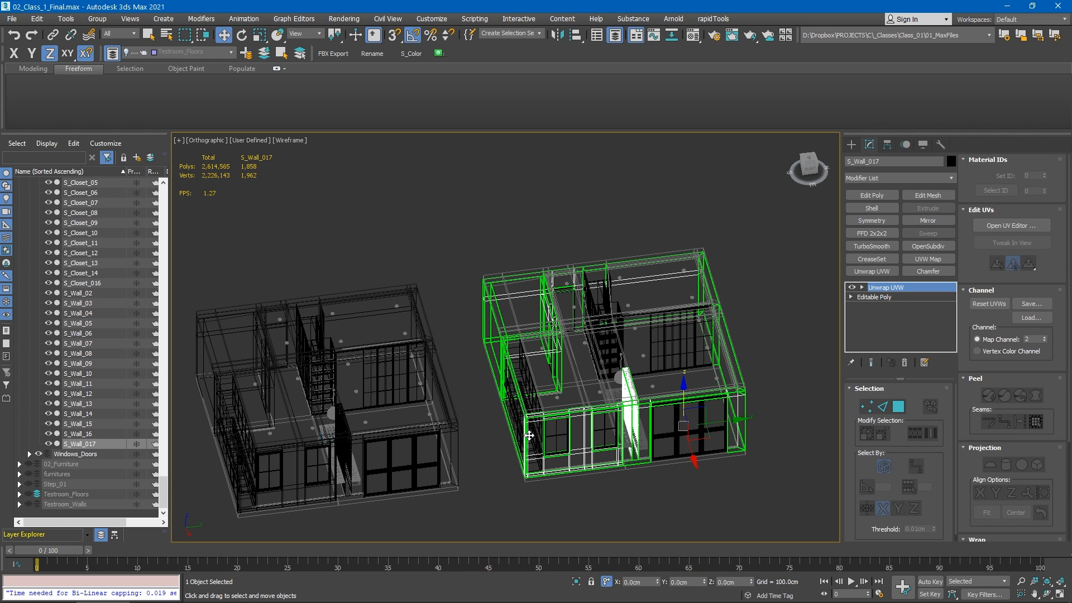
pyautogui.click(529, 435)
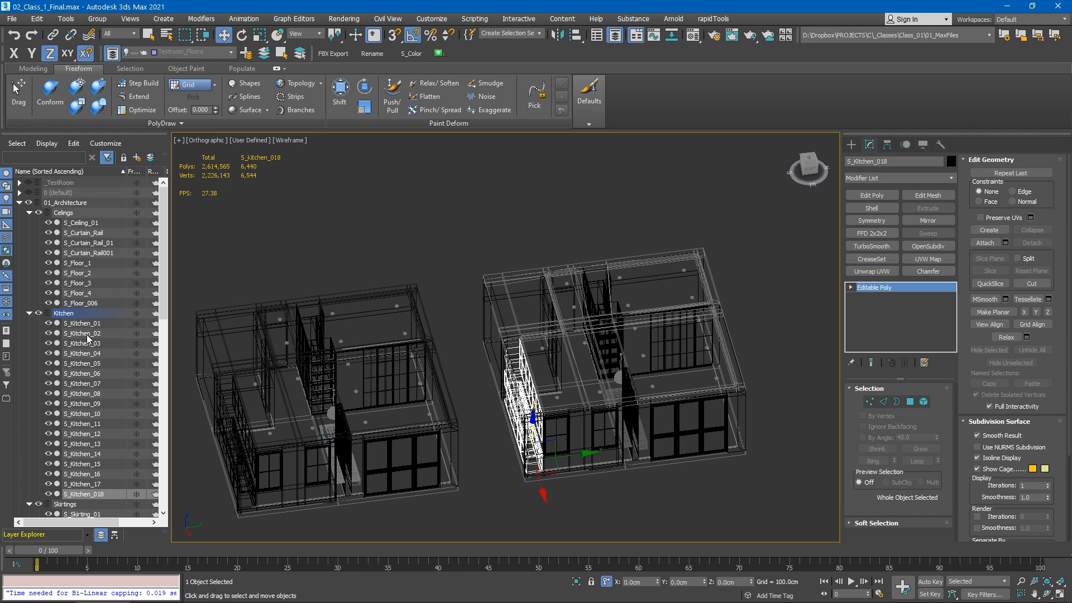
# Select all objects in the Kitchen layer and isolate them.
pyautogui.doubleClick(76, 316)
pyautogui.hotkey('alt', 'q')
pyautogui.keyDown('alt'); pyautogui.moveTo(536, 320); pyautogui.dragTo(428, 318, button='middle'); pyautogui.keyUp('alt')
pyautogui.click(427, 317)
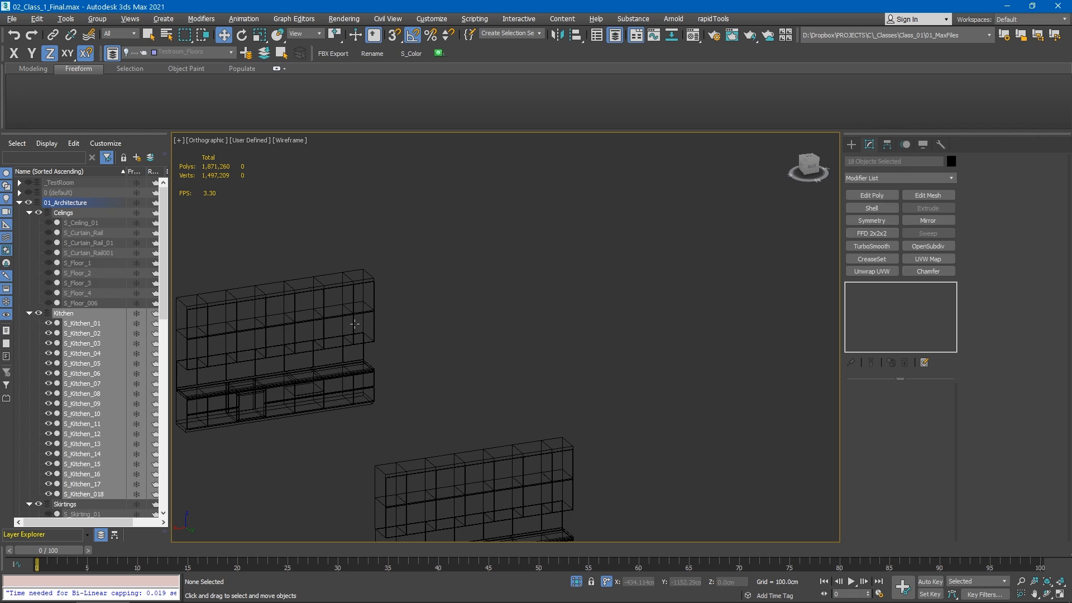
# Display the isolated kitchens shaded with edged faces and frame the first building's split kitchen.
pyautogui.scroll(3, 468, 321)
pyautogui.moveTo(273, 323)
pyautogui.mouseDown(button='middle')
pyautogui.moveTo(467, 322)
pyautogui.moveTo(464, 335)
pyautogui.mouseUp(button='middle')
pyautogui.press('F3')
pyautogui.press('F4')
pyautogui.click(437, 313)
pyautogui.scroll(3, 463, 335)
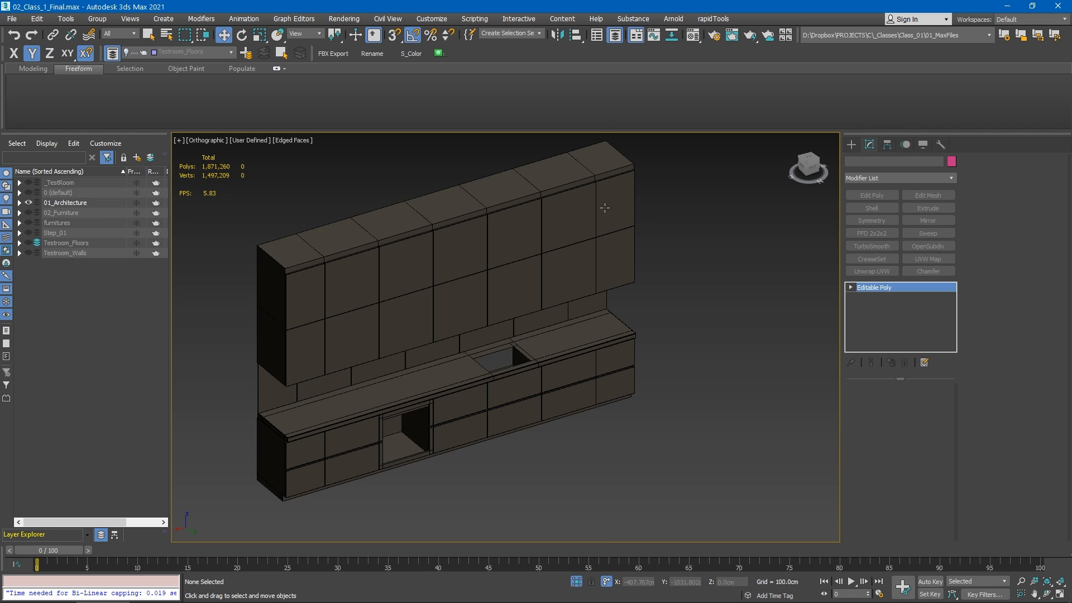
# Select the end upper cabinet doors S_Kitchen_10 and examine their separation from the neighbouring doors.
pyautogui.scroll(7, 618, 211)
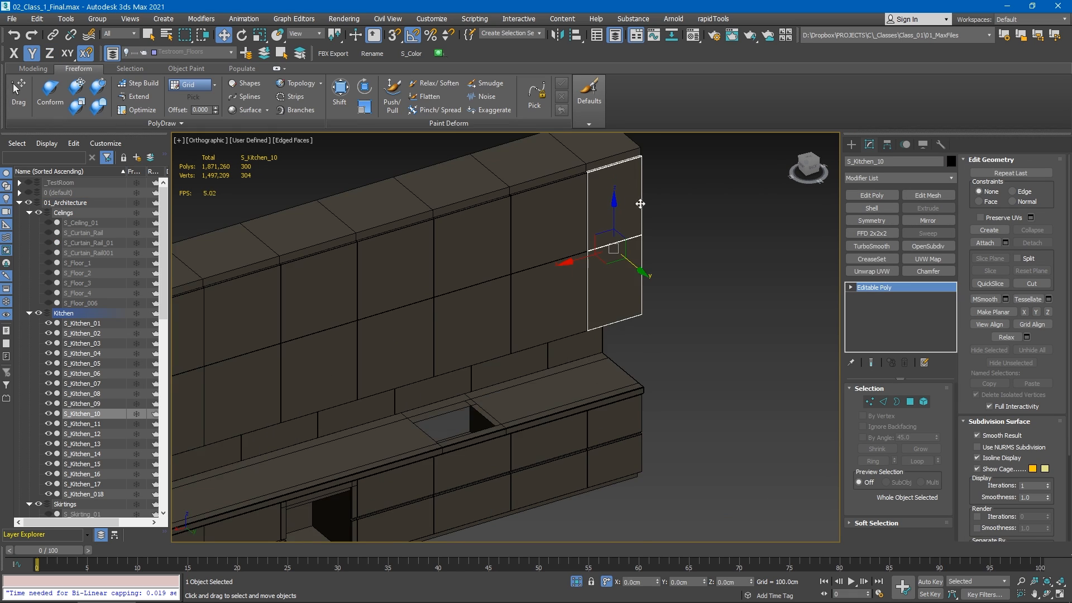
pyautogui.moveTo(625, 199); pyautogui.dragTo(570, 313, button='middle')
pyautogui.scroll(-2, 513, 276)
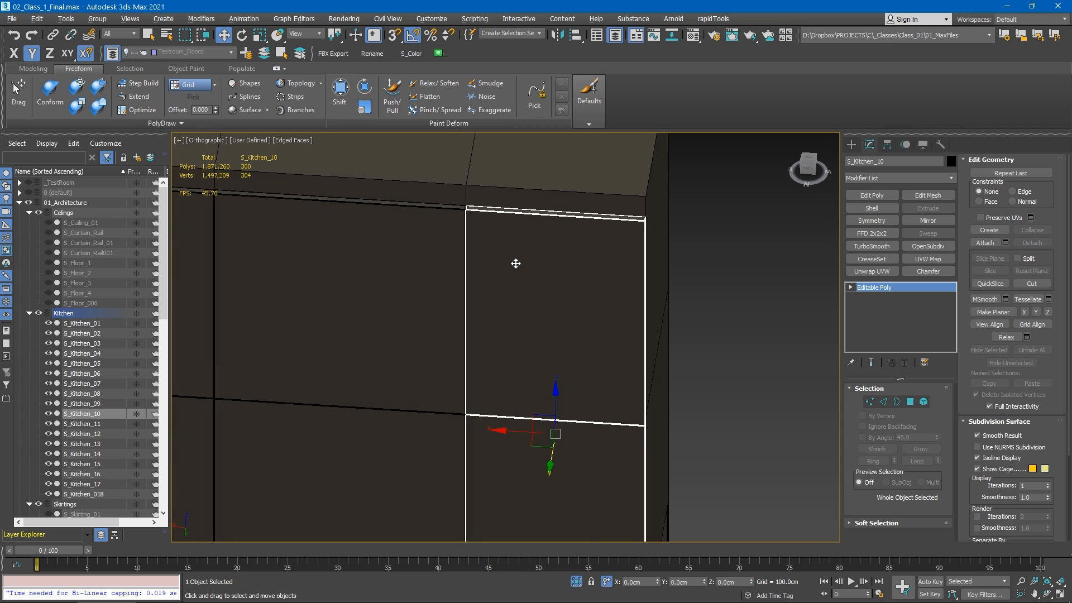
pyautogui.keyDown('alt'); pyautogui.moveTo(514, 263); pyautogui.dragTo(535, 238, button='middle'); pyautogui.keyUp('alt')
pyautogui.scroll(-3, 562, 241)
pyautogui.scroll(3, 536, 229)
pyautogui.scroll(-3, 550, 229)
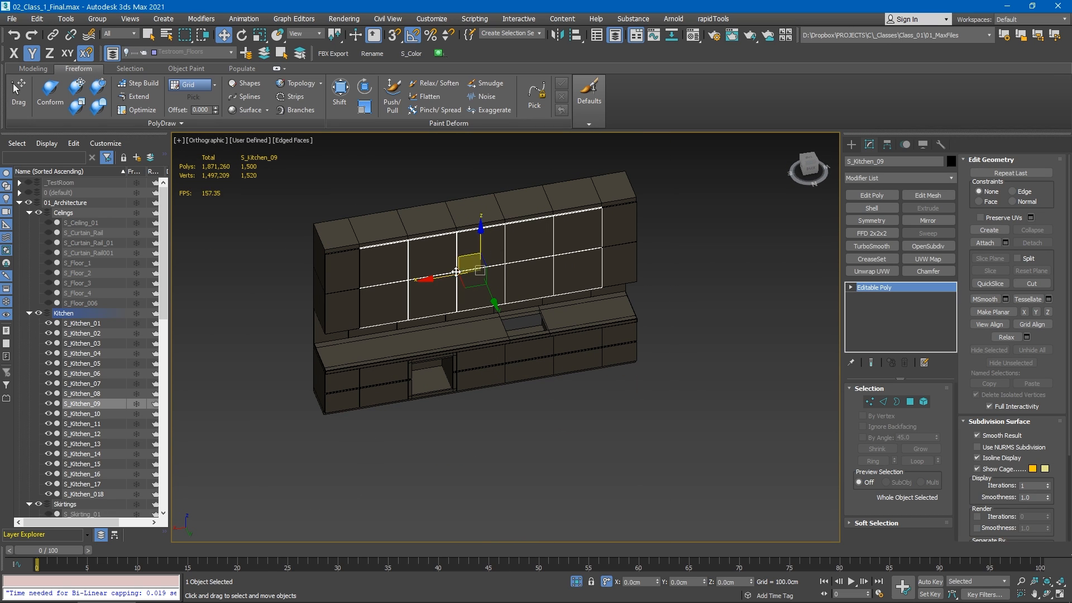
# Compare the end door piece S_Kitchen_10 with the middle upper door group S_Kitchen_09.
pyautogui.scroll(2, 613, 222)
pyautogui.keyDown('alt'); pyautogui.moveTo(612, 222); pyautogui.dragTo(586, 303, button='middle'); pyautogui.keyUp('alt')
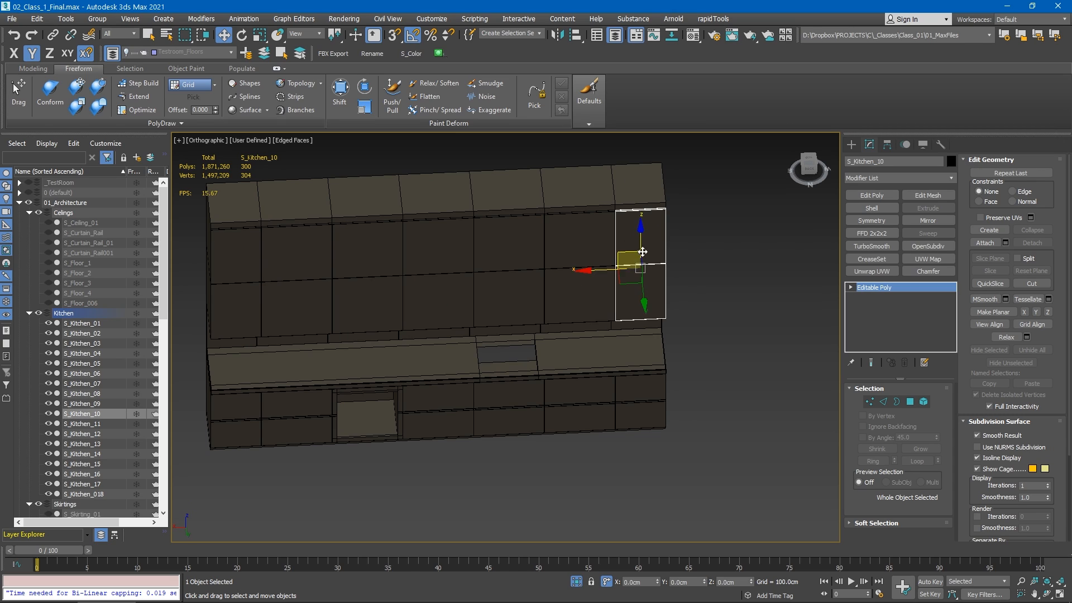
pyautogui.click(567, 234)
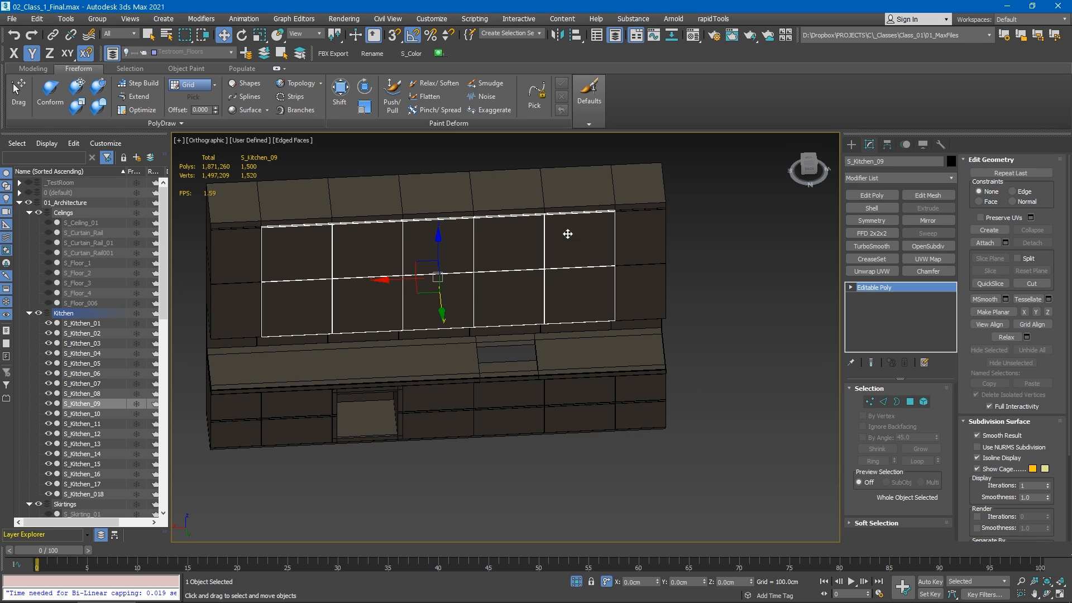
pyautogui.moveTo(643, 225); pyautogui.dragTo(682, 273, button='middle')
pyautogui.scroll(2, 656, 250)
pyautogui.scroll(-4, 633, 251)
pyautogui.keyDown('alt'); pyautogui.moveTo(683, 353); pyautogui.dragTo(725, 344, button='middle'); pyautogui.keyUp('alt')
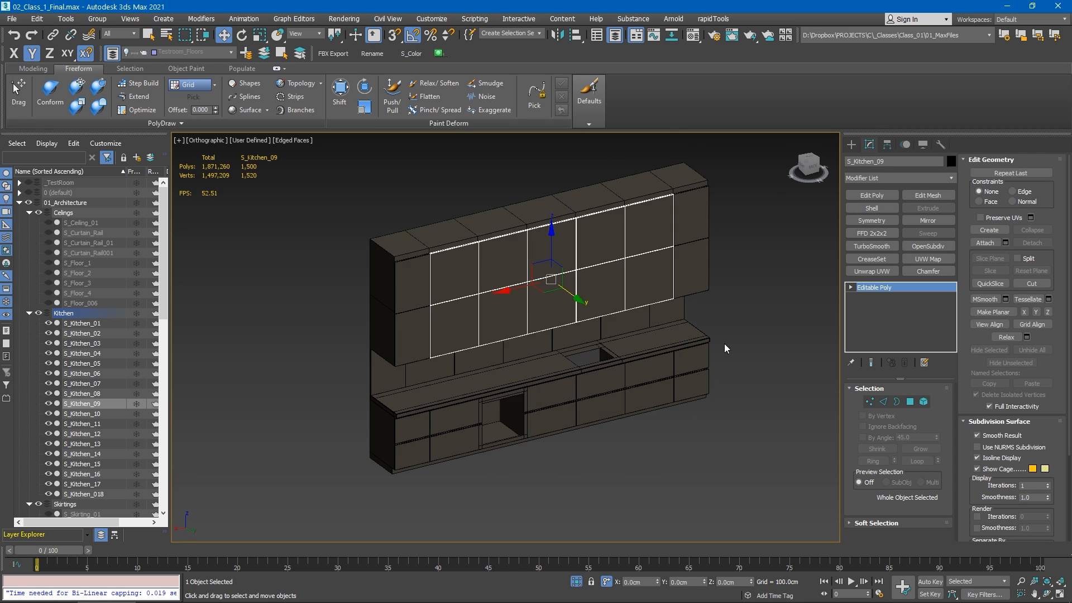
# Select the one-piece kitchen S_Kitchen_018 and compare it with the split kitchen.
pyautogui.scroll(-3, 592, 300)
pyautogui.scroll(4, 626, 383)
pyautogui.click(626, 383)
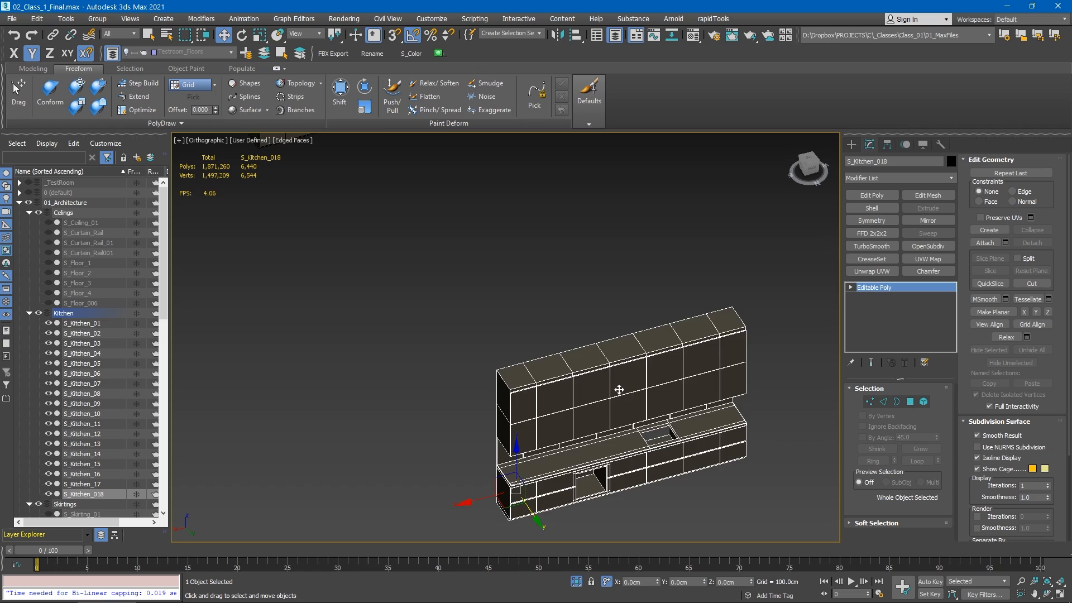
pyautogui.keyDown('alt'); pyautogui.moveTo(617, 383); pyautogui.dragTo(604, 308, button='middle'); pyautogui.keyUp('alt')
pyautogui.scroll(-3, 575, 329)
pyautogui.scroll(5, 595, 385)
pyautogui.scroll(-2, 491, 263)
pyautogui.moveTo(490, 263); pyautogui.dragTo(577, 420, button='middle')
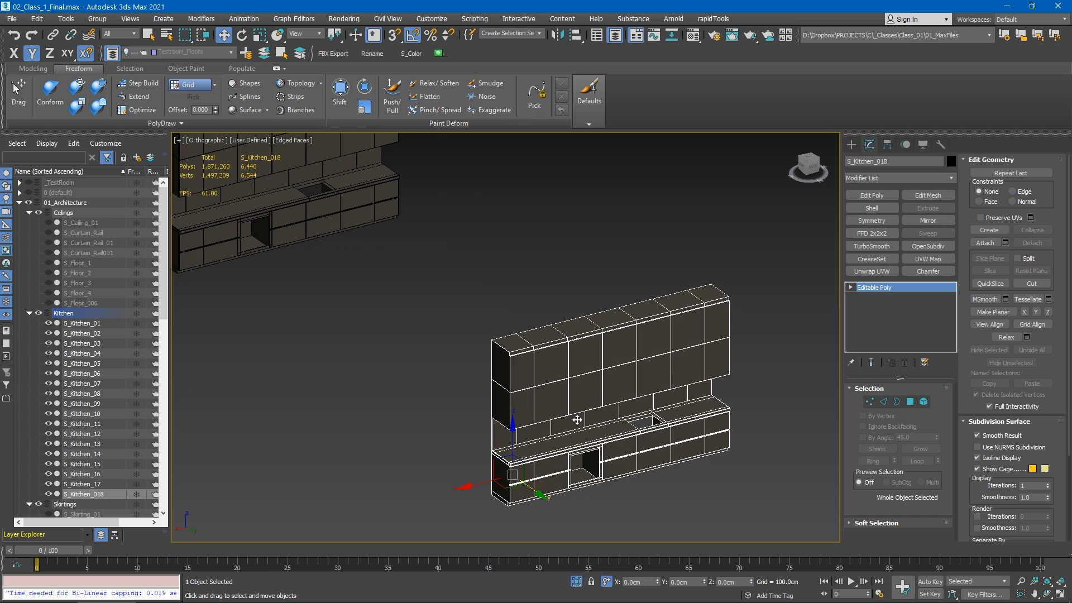
# Inspect the countertop, backsplash and sink opening of the one-piece kitchen up close.
pyautogui.scroll(5, 567, 417)
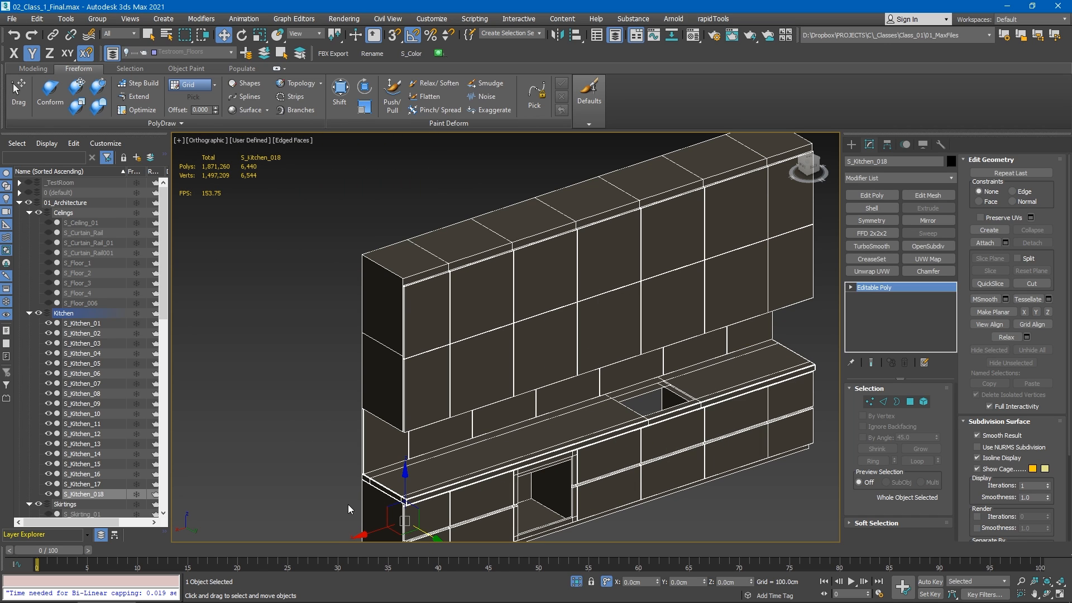
pyautogui.scroll(4, 616, 436)
pyautogui.moveTo(692, 333); pyautogui.dragTo(480, 375, button='middle')
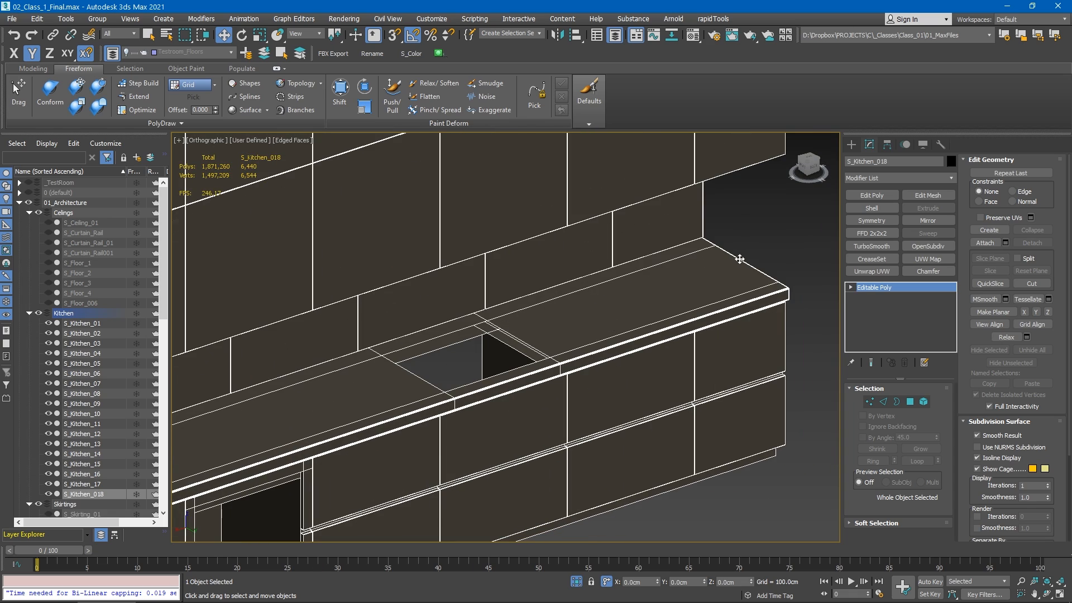
pyautogui.scroll(-4, 502, 367)
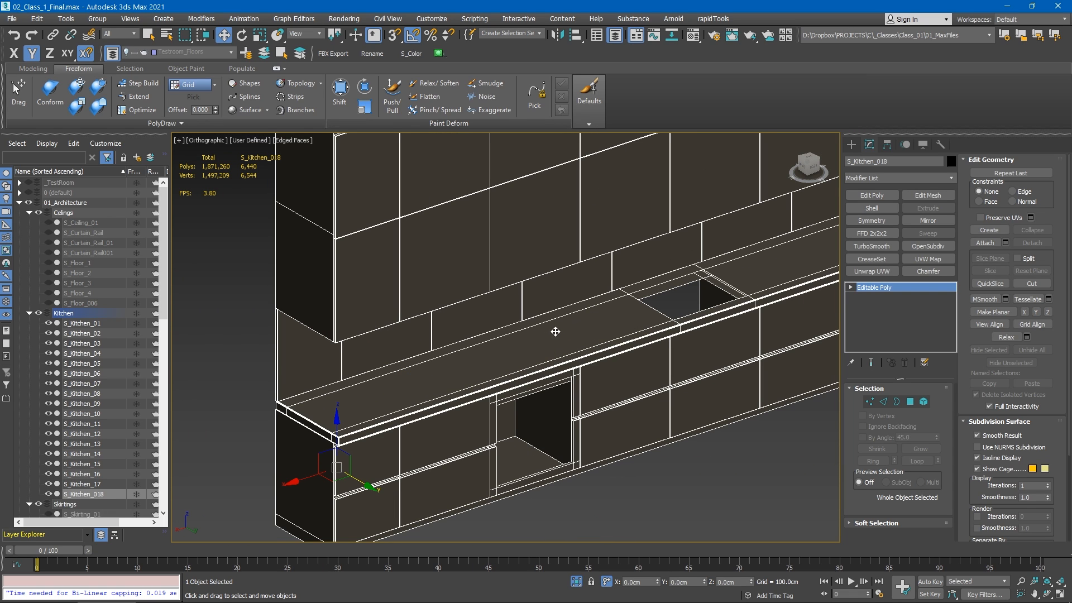
# Switch to the Picasa Photo Viewer, view the kitchen renders of the cups and the bread, and return to 3ds Max.
pyautogui.hotkey('alt', 'Tab')
pyautogui.doubleClick(668, 223)
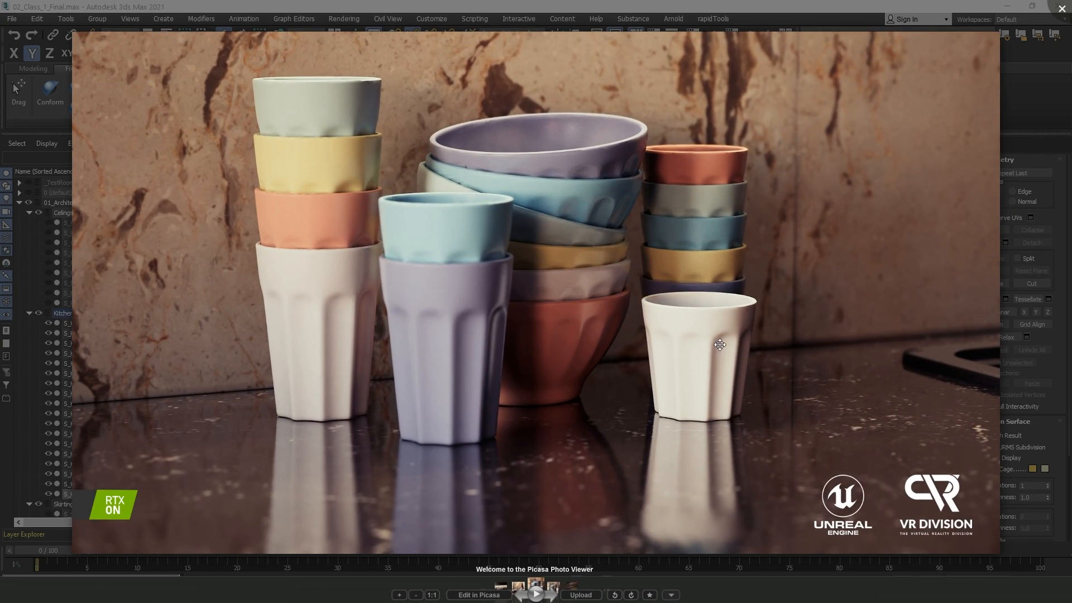
pyautogui.press('Left')
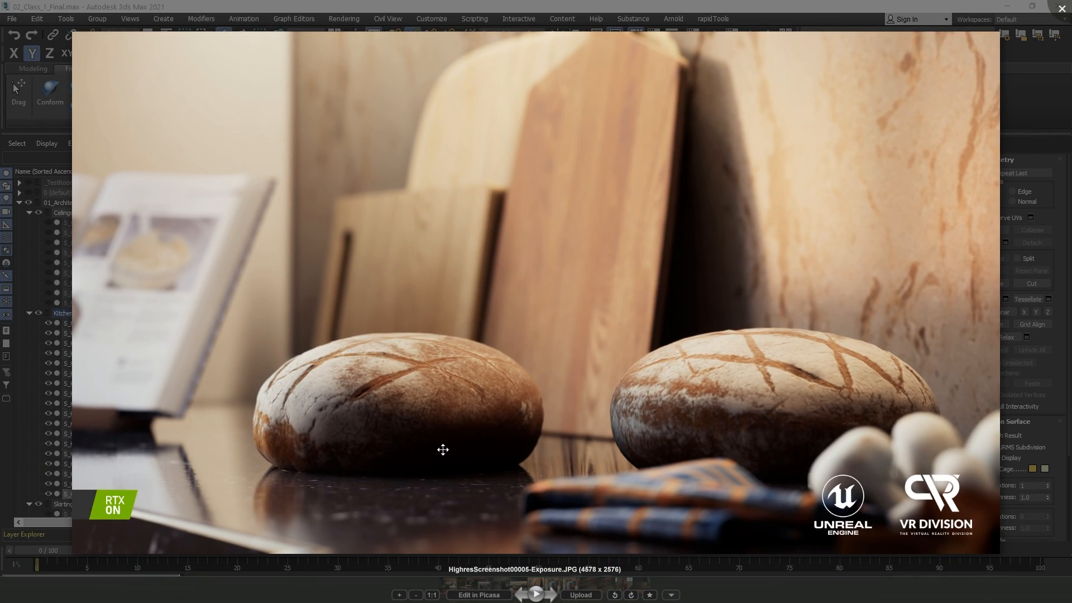
pyautogui.scroll(-3, 454, 461)
pyautogui.scroll(2, 484, 479)
pyautogui.hotkey('alt', 'Tab')
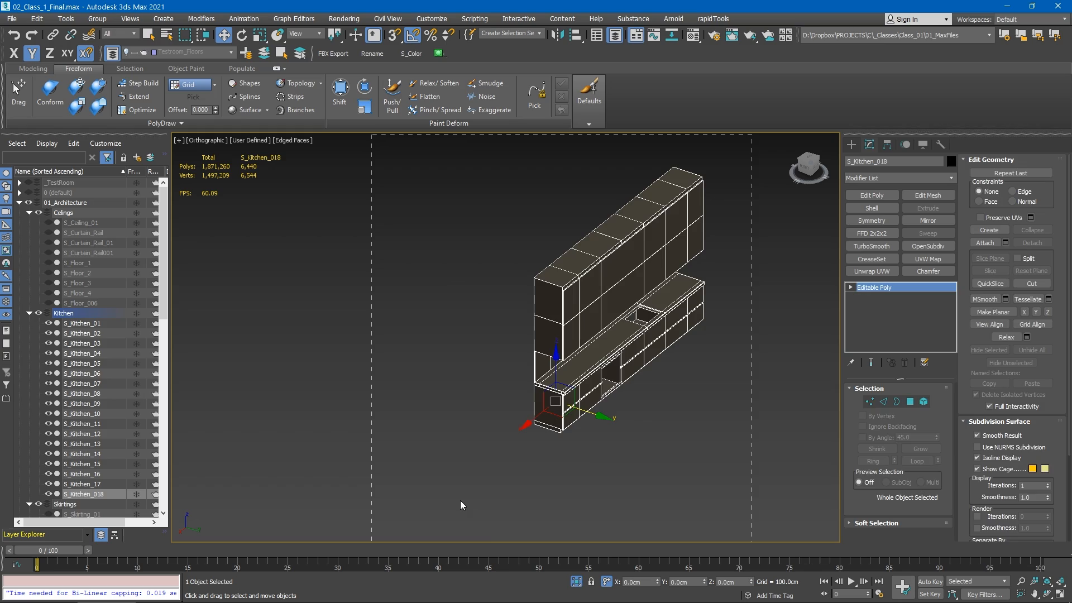
# Examine the whole one-piece kitchen S_Kitchen_018 and its countertop and base cabinets again.
pyautogui.scroll(4, 651, 300)
pyautogui.scroll(-5, 651, 300)
pyautogui.scroll(2, 568, 379)
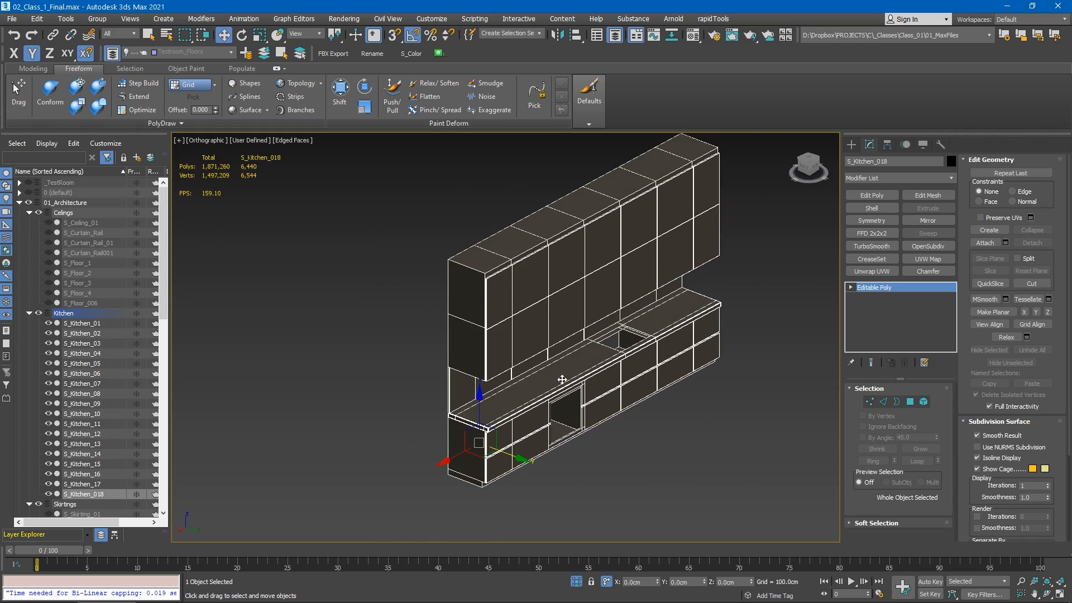
pyautogui.scroll(6, 505, 338)
pyautogui.scroll(-5, 505, 338)
pyautogui.scroll(3, 475, 287)
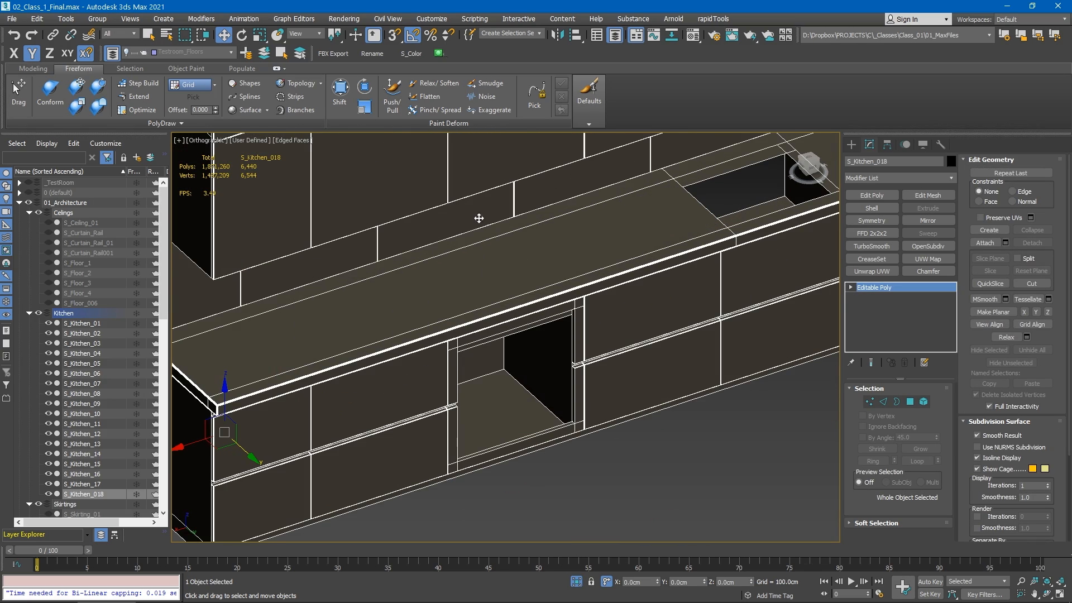
pyautogui.scroll(-6, 508, 235)
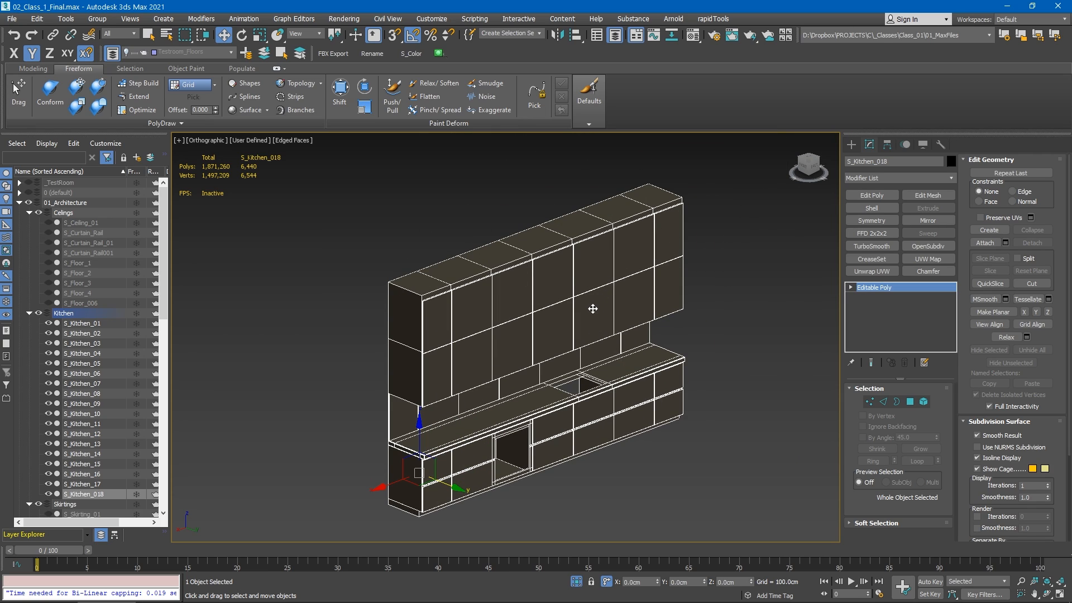
# Clear the selection and bring the split kitchen's countertop and base cabinets into view.
pyautogui.scroll(-6, 540, 317)
pyautogui.moveTo(303, 310); pyautogui.dragTo(505, 385, button='middle')
pyautogui.scroll(7, 505, 385)
pyautogui.click(505, 387)
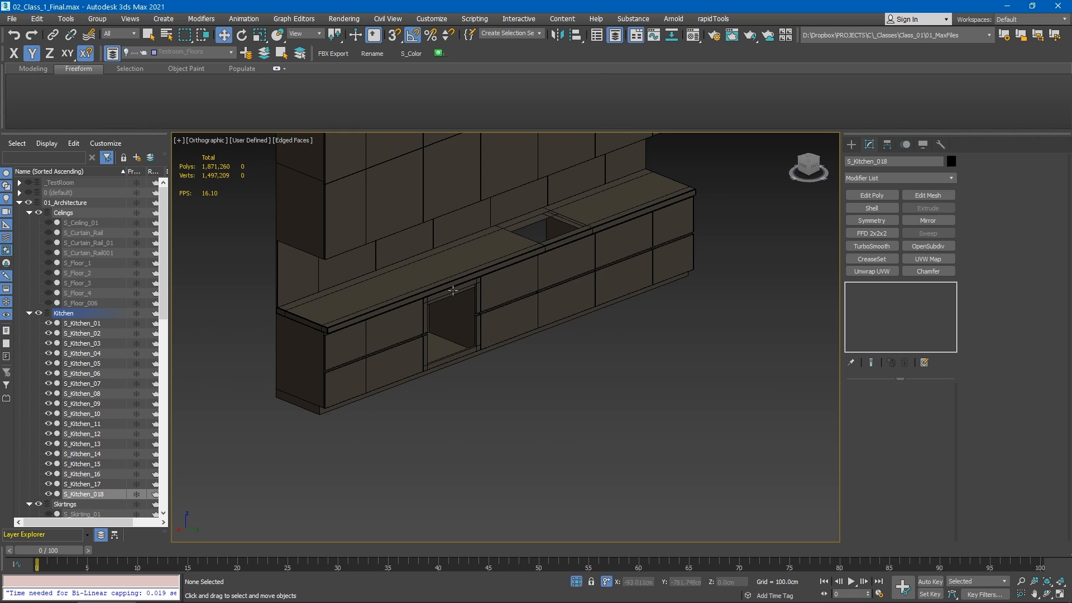
# Examine the split kitchen's separate countertop S_Kitchen_08 and base cabinet front S_Kitchen_17 from several angles.
pyautogui.click(445, 266)
pyautogui.keyDown('alt'); pyautogui.moveTo(445, 267); pyautogui.dragTo(473, 341, button='middle'); pyautogui.keyUp('alt')
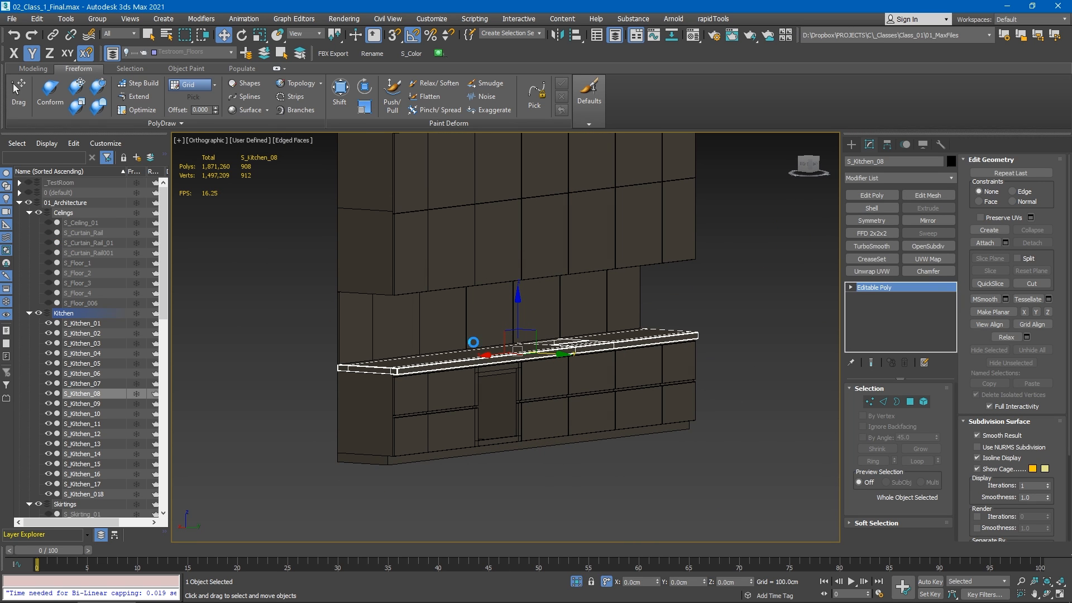
pyautogui.click(473, 342)
pyautogui.click(475, 358)
pyautogui.keyDown('alt'); pyautogui.moveTo(477, 399); pyautogui.dragTo(536, 357, button='middle'); pyautogui.keyUp('alt')
pyautogui.click(592, 346)
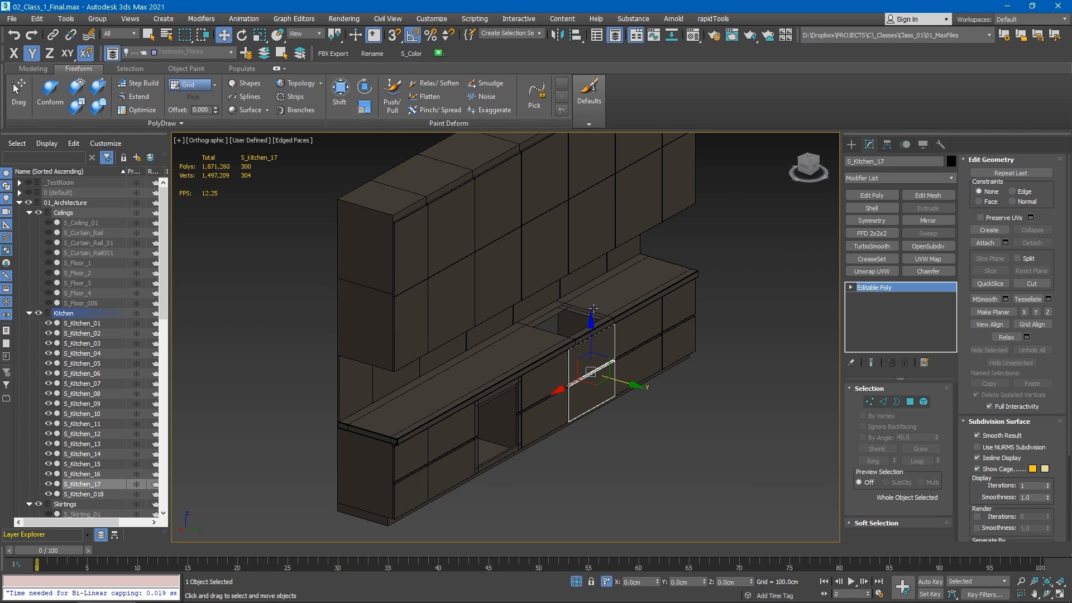
pyautogui.keyDown('alt'); pyautogui.moveTo(593, 309); pyautogui.dragTo(493, 326, button='middle'); pyautogui.keyUp('alt')
# Attach base cabinet fronts S_Kitchen_12, S_Kitchen_13, S_Kitchen_14 and S_Kitchen_17 into one object, and undo a trial move of the combined mesh.
pyautogui.click(699, 358)
pyautogui.click(661, 374)
pyautogui.keyDown('alt'); pyautogui.moveTo(661, 374); pyautogui.dragTo(610, 348, button='middle'); pyautogui.keyUp('alt')
pyautogui.keyDown('alt'); pyautogui.moveTo(503, 337); pyautogui.dragTo(426, 331, button='middle'); pyautogui.keyUp('alt')
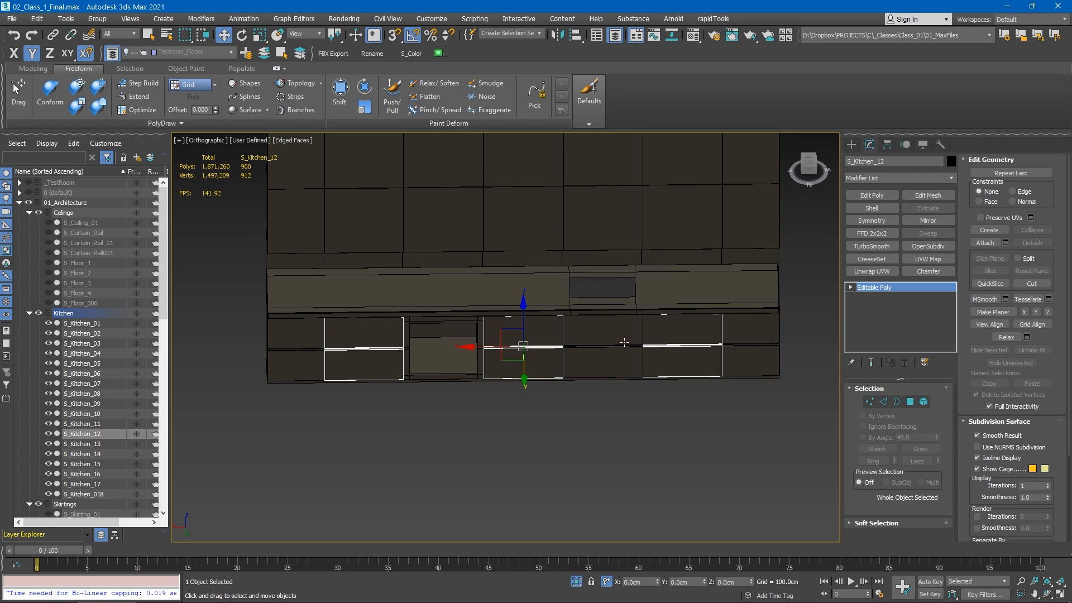
pyautogui.keyDown('ctrl'); pyautogui.click(631, 338); pyautogui.keyUp('ctrl')
pyautogui.keyDown('ctrl'); pyautogui.click(754, 326); pyautogui.keyUp('ctrl')
pyautogui.keyDown('ctrl'); pyautogui.click(304, 344); pyautogui.keyUp('ctrl')
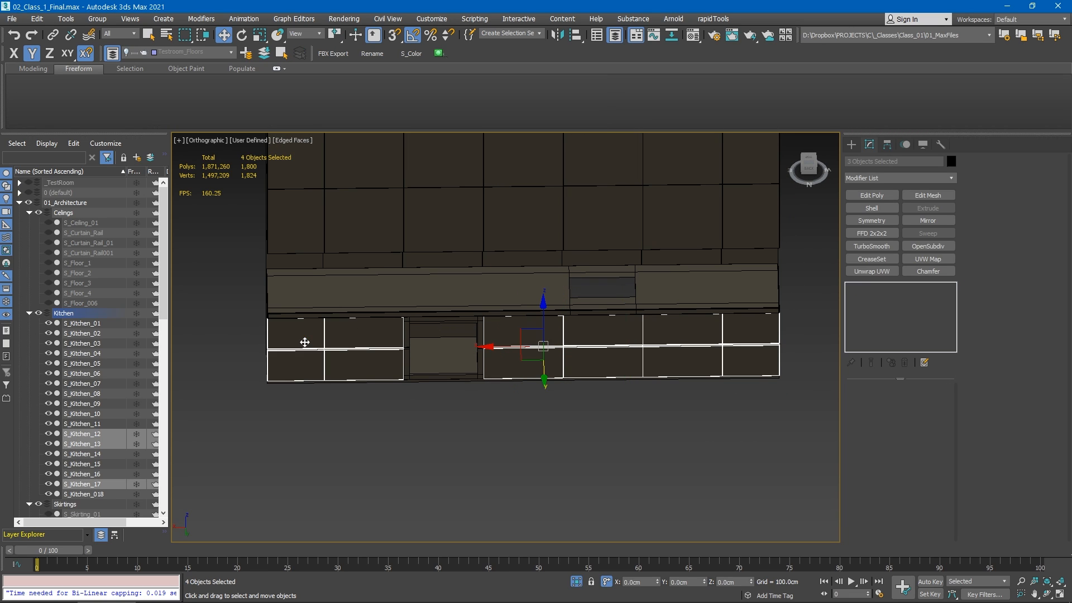
pyautogui.scroll(-3, 366, 347)
pyautogui.keyDown('alt'); pyautogui.moveTo(366, 349); pyautogui.dragTo(379, 330, button='middle'); pyautogui.keyUp('alt')
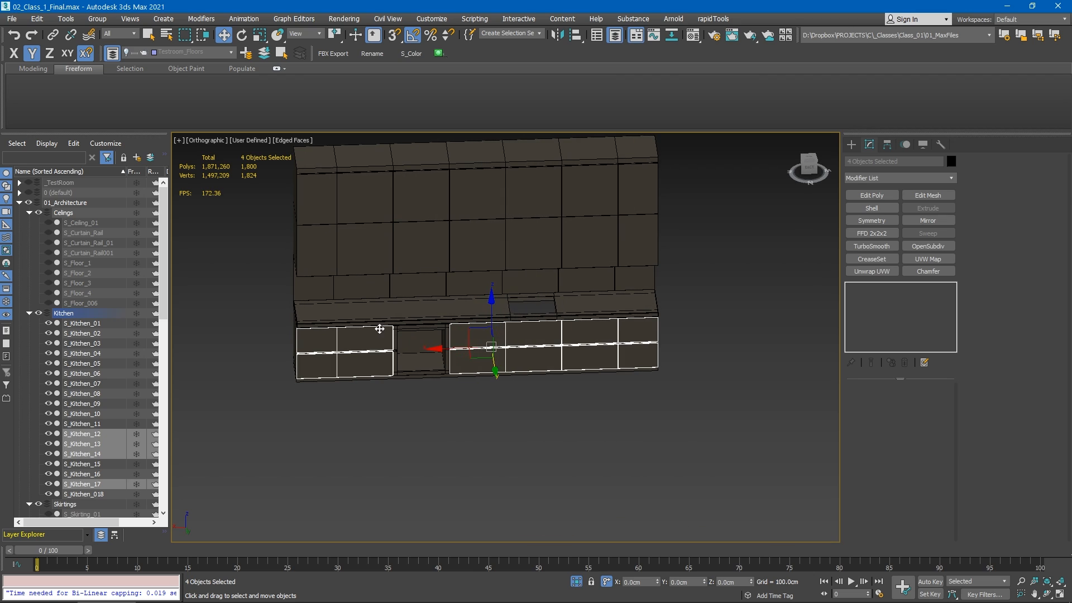
pyautogui.hotkey('ctrl', 'shift', 'a')
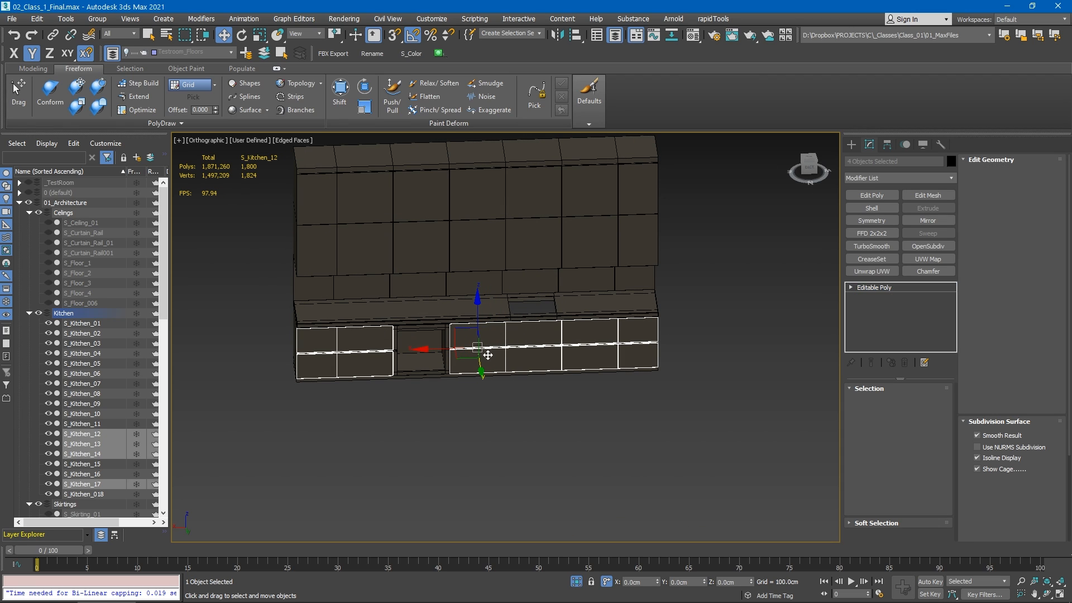
pyautogui.moveTo(477, 369); pyautogui.dragTo(504, 517)
pyautogui.hotkey('ctrl', 'z')
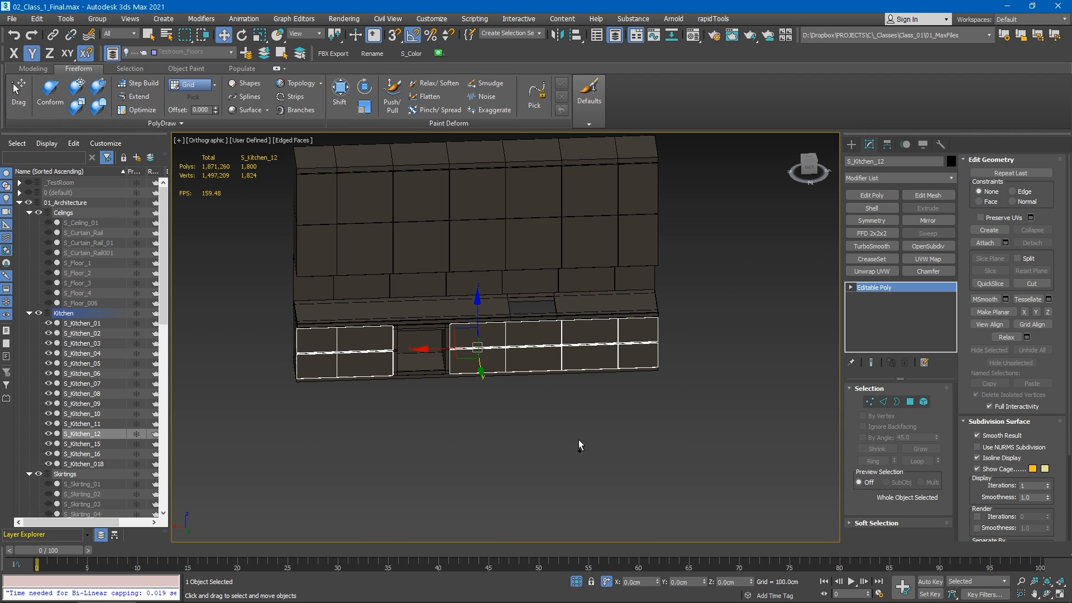
# Try to detach the two rightmost base cabinet fronts from S_Kitchen_12 as separate objects.
pyautogui.press('4')
pyautogui.moveTo(673, 309); pyautogui.dragTo(650, 379)
pyautogui.hotkey('alt', 'd')
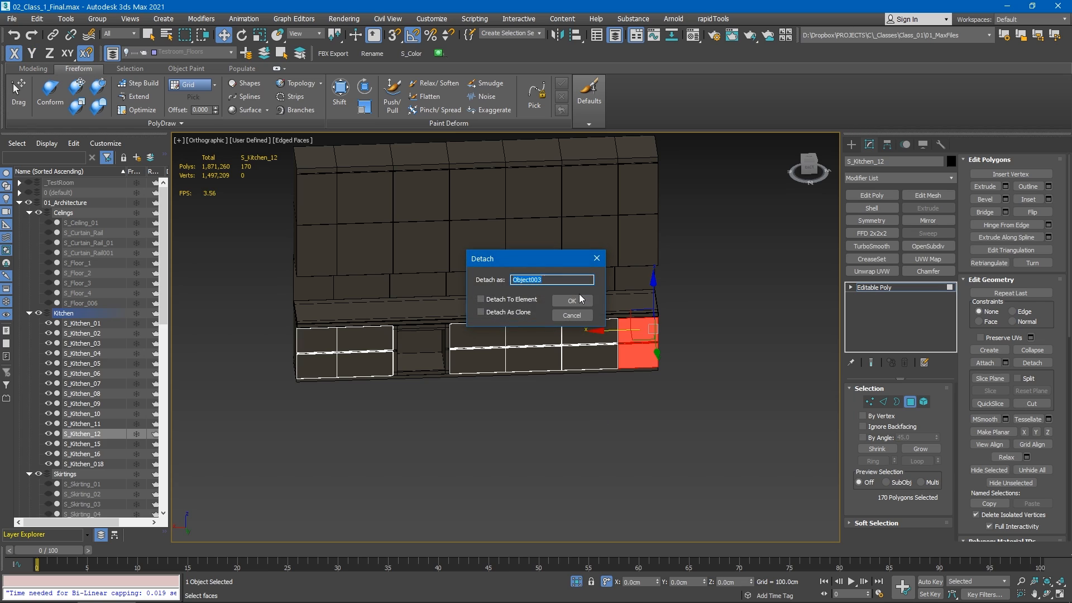
pyautogui.click(583, 300)
pyautogui.moveTo(663, 295); pyautogui.dragTo(607, 360)
pyautogui.hotkey('alt', 'd')
pyautogui.click(584, 302)
# Try to detach the remaining base cabinet fronts one by one on both sides of the appliance opening.
pyautogui.moveTo(597, 306); pyautogui.dragTo(550, 358)
pyautogui.hotkey('alt', 'd')
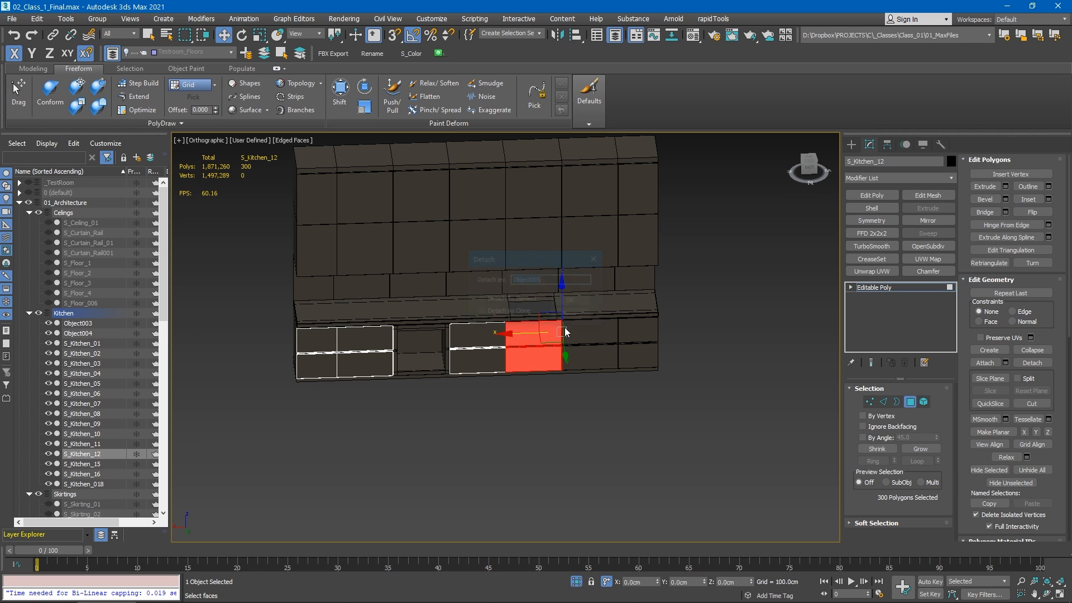
pyautogui.click(572, 301)
pyautogui.moveTo(550, 304); pyautogui.dragTo(484, 391)
pyautogui.hotkey('alt', 'd')
pyautogui.click(572, 301)
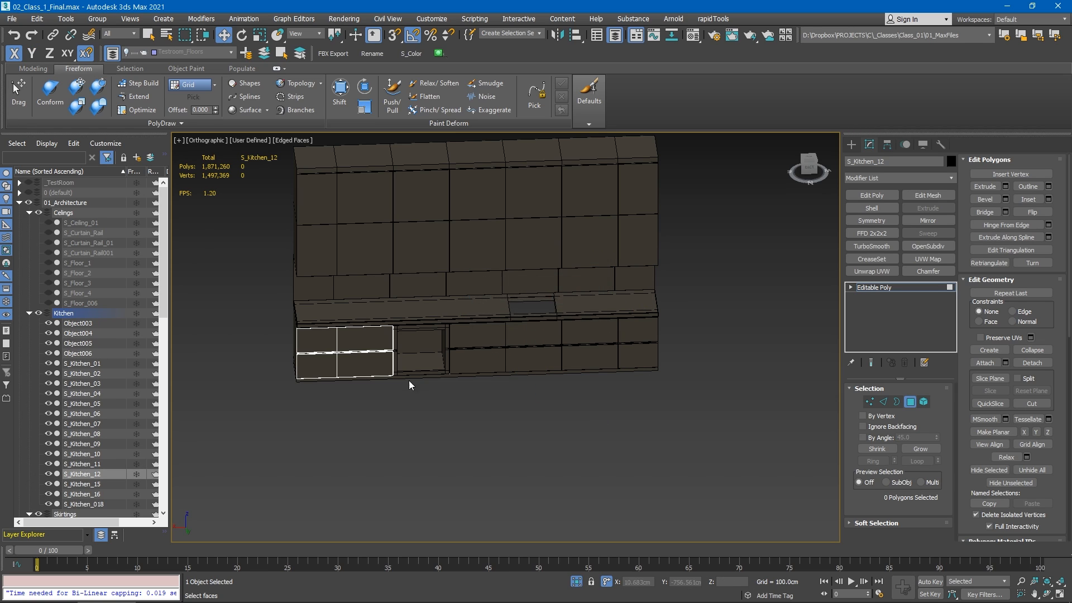
pyautogui.moveTo(413, 315); pyautogui.dragTo(363, 386)
pyautogui.hotkey('alt', 'd')
pyautogui.click(566, 319)
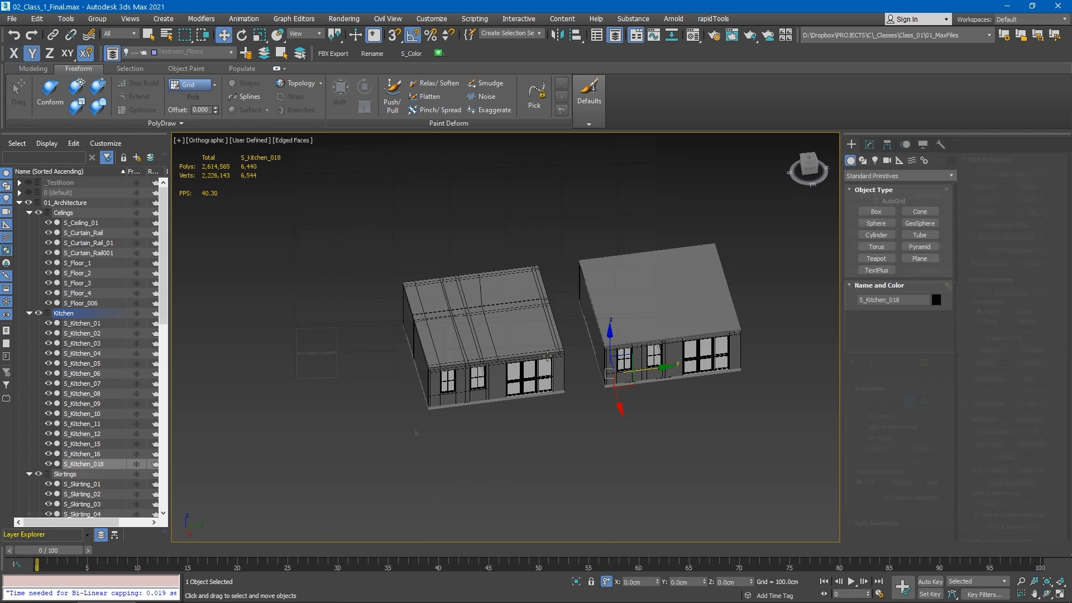
# Isolate floor pieces S_Floor_1 and S_Floor_2 together with the one-piece floor S_Floor_006, and compare them.
pyautogui.click(535, 325)
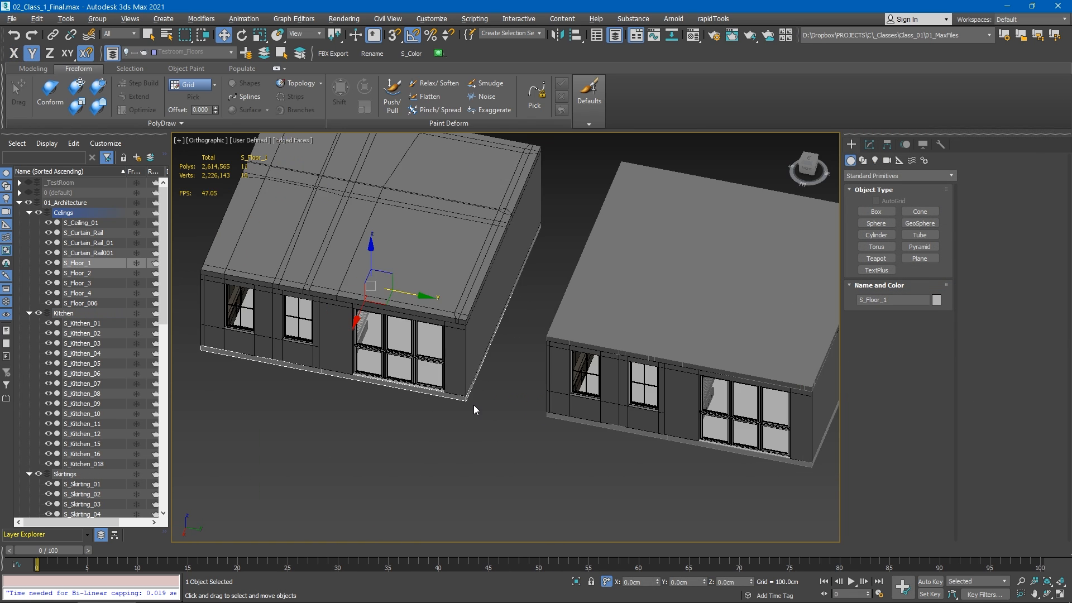
pyautogui.scroll(-2, 474, 404)
pyautogui.scroll(3, 514, 390)
pyautogui.scroll(4, 383, 363)
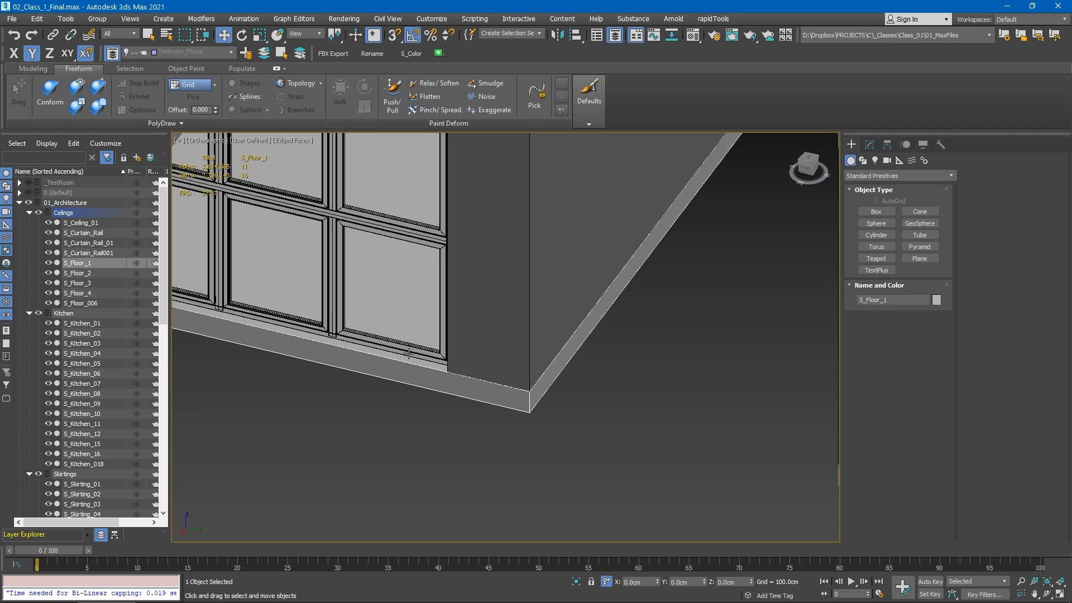
pyautogui.keyDown('ctrl'); pyautogui.click(402, 355); pyautogui.keyUp('ctrl')
pyautogui.scroll(-3, 578, 394)
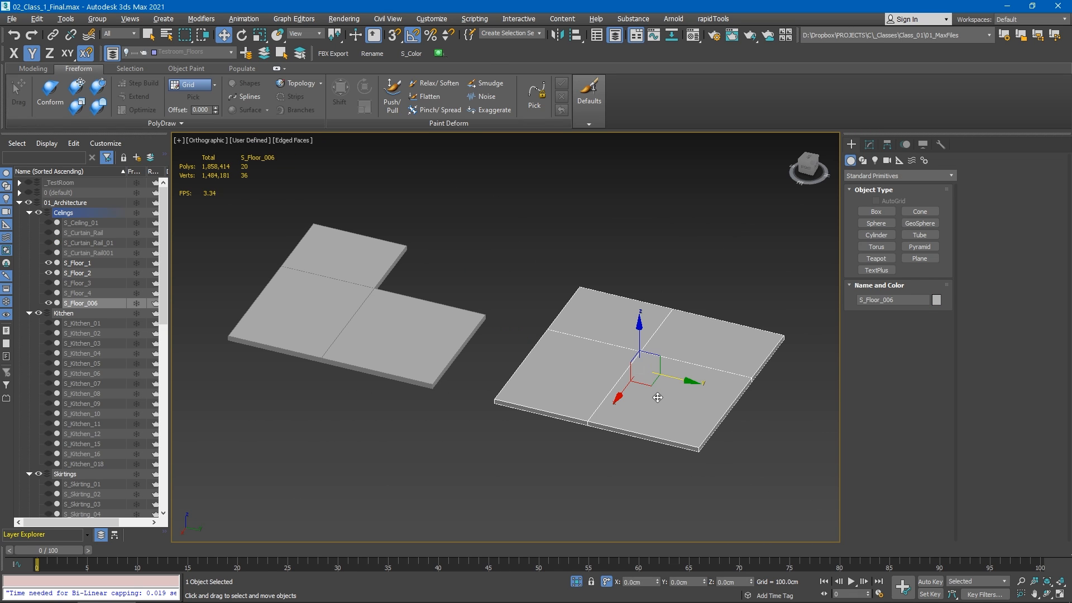
pyautogui.keyDown('alt'); pyautogui.moveTo(658, 397); pyautogui.dragTo(628, 429, button='middle'); pyautogui.keyUp('alt')
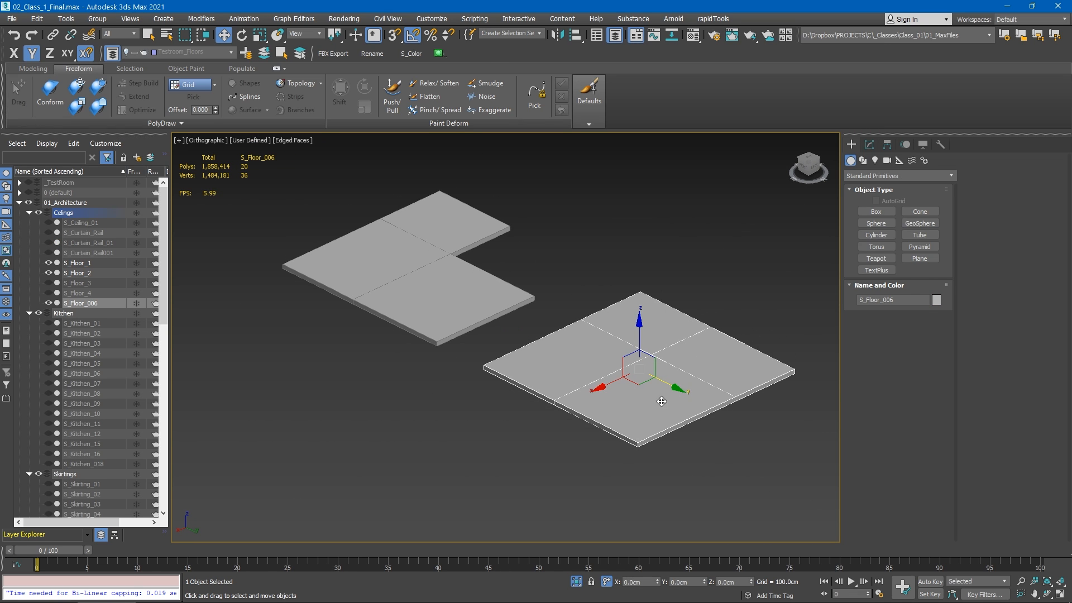
pyautogui.keyDown('alt'); pyautogui.moveTo(603, 375); pyautogui.dragTo(634, 366, button='middle'); pyautogui.keyUp('alt')
# Try moving the S_Floor_2 surface off its slab, and undo the move.
pyautogui.click(441, 336)
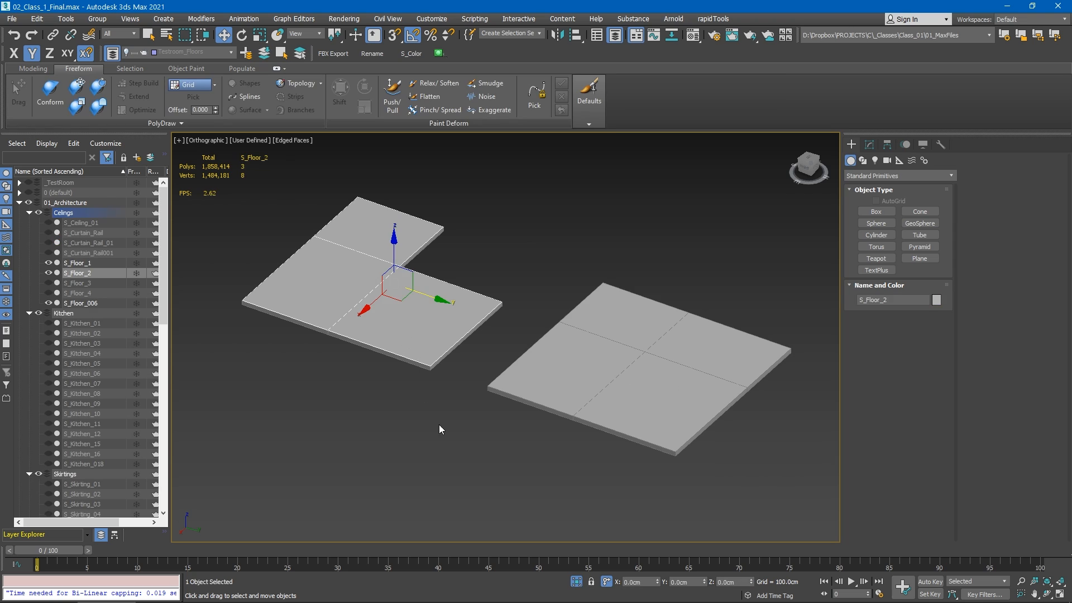
pyautogui.moveTo(398, 293); pyautogui.dragTo(388, 499)
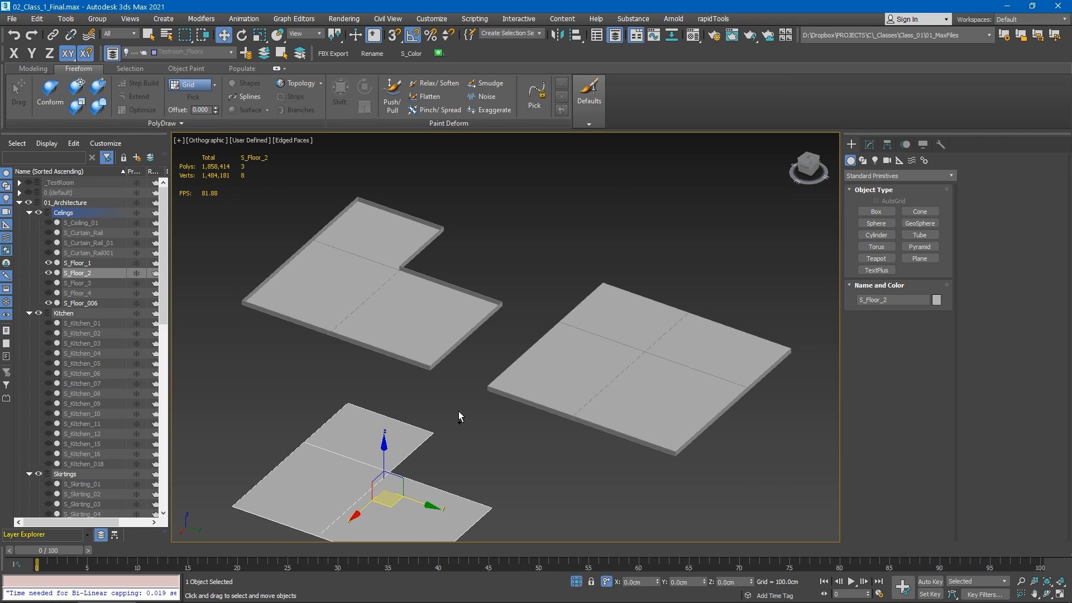
pyautogui.hotkey('ctrl', 'z')
# Examine the slab S_Floor_1 and the surface S_Floor_2, and compare the split and one-piece floors from above.
pyautogui.click(431, 369)
pyautogui.keyDown('alt'); pyautogui.moveTo(430, 371); pyautogui.dragTo(281, 372, button='middle'); pyautogui.keyUp('alt')
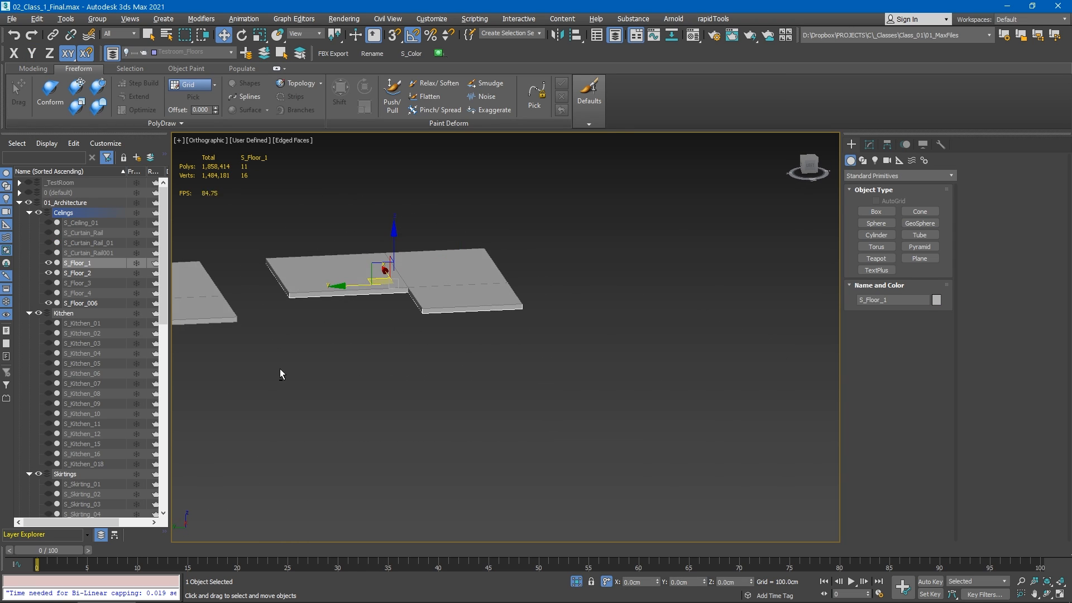
pyautogui.scroll(5, 400, 274)
pyautogui.keyDown('alt'); pyautogui.moveTo(457, 335); pyautogui.dragTo(450, 356, button='middle'); pyautogui.keyUp('alt')
pyautogui.keyDown('alt'); pyautogui.moveTo(511, 371); pyautogui.dragTo(490, 377, button='middle'); pyautogui.keyUp('alt')
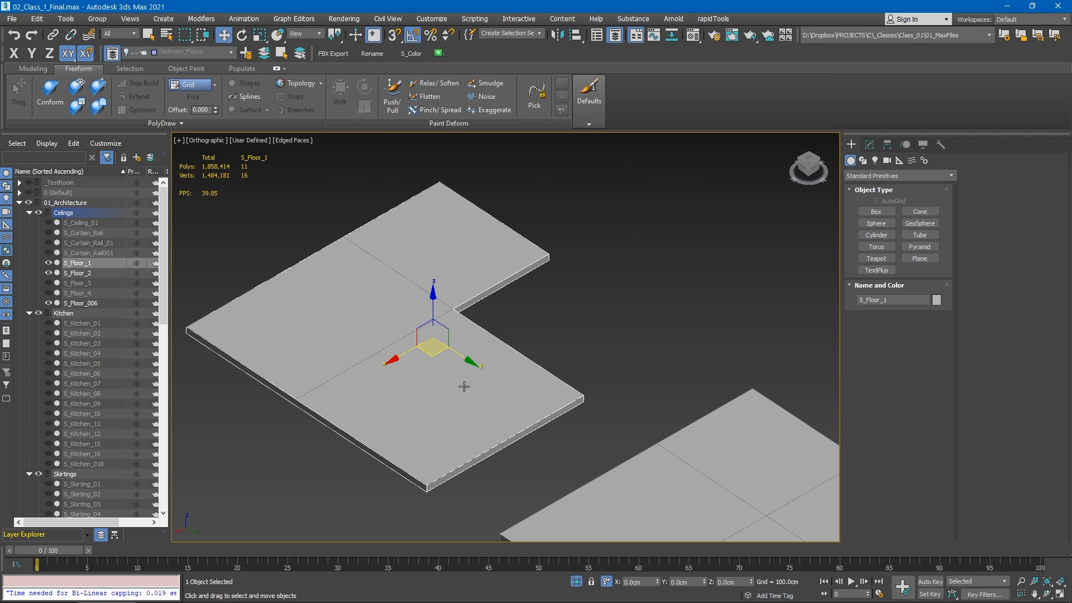
pyautogui.click(464, 386)
pyautogui.keyDown('alt'); pyautogui.moveTo(620, 448); pyautogui.dragTo(738, 218, button='middle'); pyautogui.keyUp('alt')
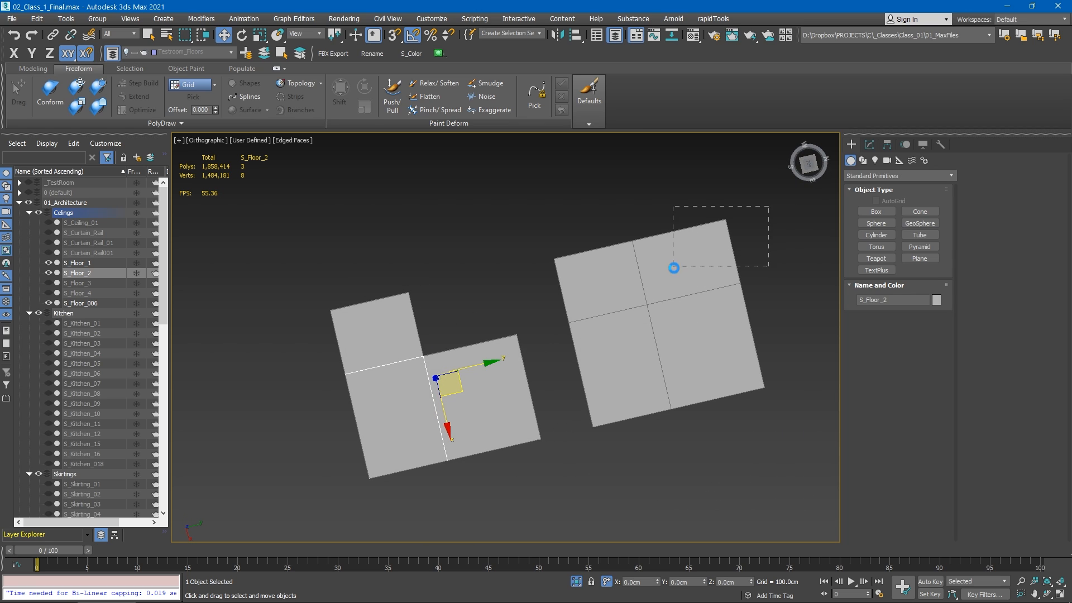
pyautogui.moveTo(769, 206); pyautogui.dragTo(674, 266)
pyautogui.keyDown('alt'); pyautogui.moveTo(713, 215); pyautogui.dragTo(681, 206, button='middle'); pyautogui.keyUp('alt')
# Add S_Floor_3 from the full scene to the selected floor pieces and isolate the enlarged selection.
pyautogui.click(478, 277)
pyautogui.hotkey('ctrl', 'a')
pyautogui.press('z')
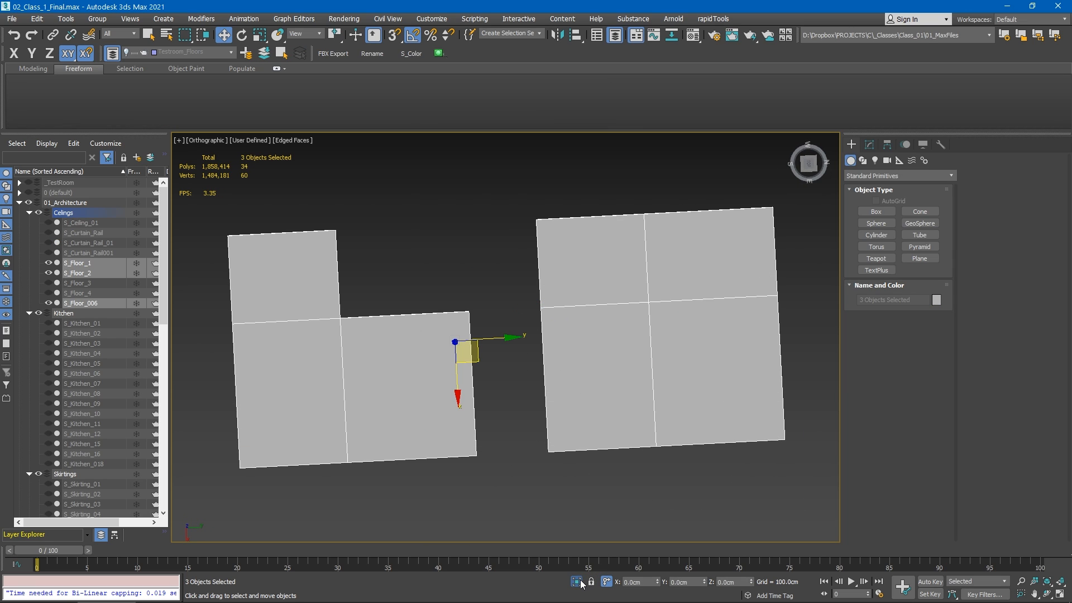
pyautogui.click(577, 582)
pyautogui.scroll(10, 396, 266)
pyautogui.keyDown('ctrl'); pyautogui.click(361, 429); pyautogui.keyUp('ctrl')
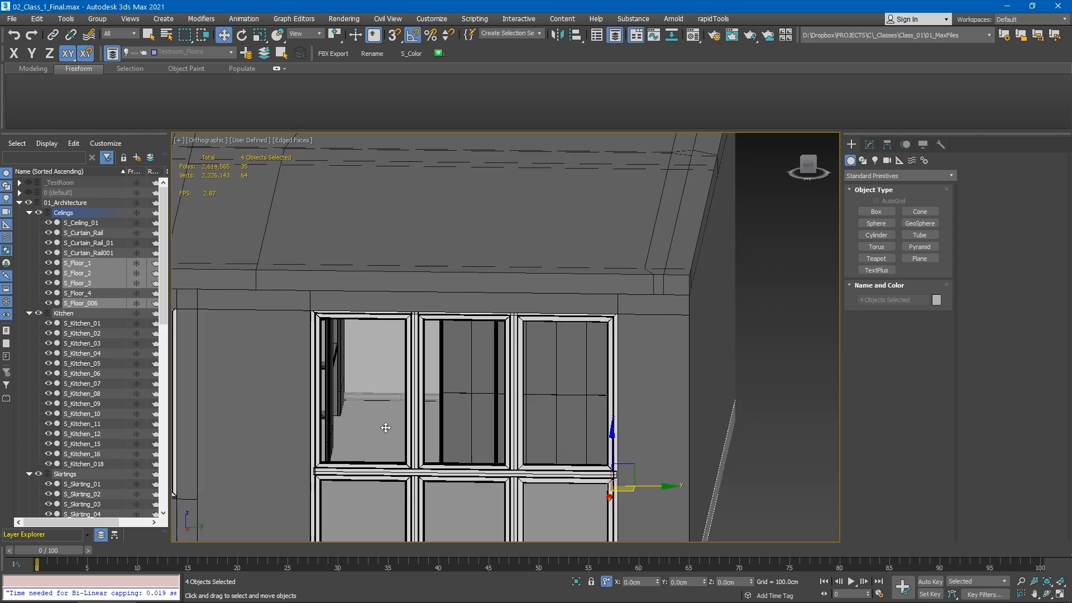
pyautogui.scroll(-10, 386, 428)
pyautogui.keyDown('alt'); pyautogui.moveTo(405, 429); pyautogui.dragTo(358, 365, button='middle'); pyautogui.keyUp('alt')
pyautogui.keyDown('ctrl'); pyautogui.click(498, 342); pyautogui.keyUp('ctrl')
pyautogui.hotkey('alt', 'q')
# Exit isolation, add S_Floor_4 and nearby interior meshes to the floor selection, and isolate it again.
pyautogui.keyDown('alt'); pyautogui.moveTo(495, 358); pyautogui.dragTo(412, 388, button='middle'); pyautogui.keyUp('alt')
pyautogui.hotkey('alt', 'q')
pyautogui.scroll(4, 467, 383)
pyautogui.scroll(4, 458, 379)
pyautogui.keyDown('ctrl'); pyautogui.click(457, 372); pyautogui.keyUp('ctrl')
pyautogui.keyDown('ctrl'); pyautogui.click(393, 308); pyautogui.keyUp('ctrl')
pyautogui.keyDown('ctrl'); pyautogui.click(396, 351); pyautogui.keyUp('ctrl')
pyautogui.hotkey('alt', 'q')
pyautogui.keyDown('alt'); pyautogui.moveTo(397, 351); pyautogui.dragTo(336, 298, button='middle'); pyautogui.keyUp('alt')
pyautogui.hotkey('alt', 'q')
# Add one more interior object to the floor selection and isolate the nine selected objects.
pyautogui.scroll(4, 336, 299)
pyautogui.scroll(2, 336, 298)
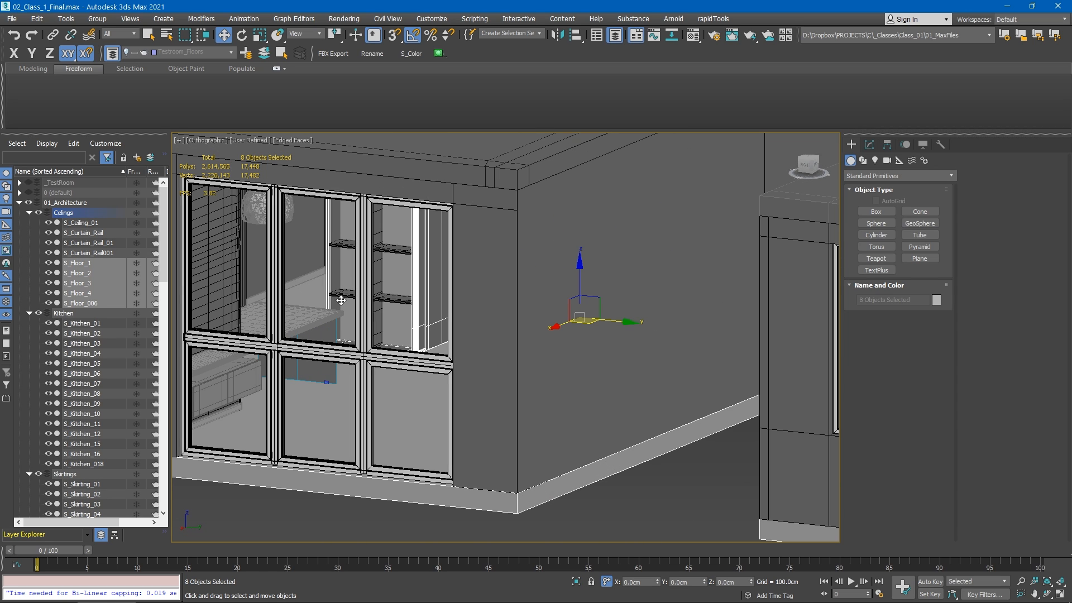
pyautogui.keyDown('ctrl'); pyautogui.click(339, 285); pyautogui.keyUp('ctrl')
pyautogui.hotkey('alt', 'q')
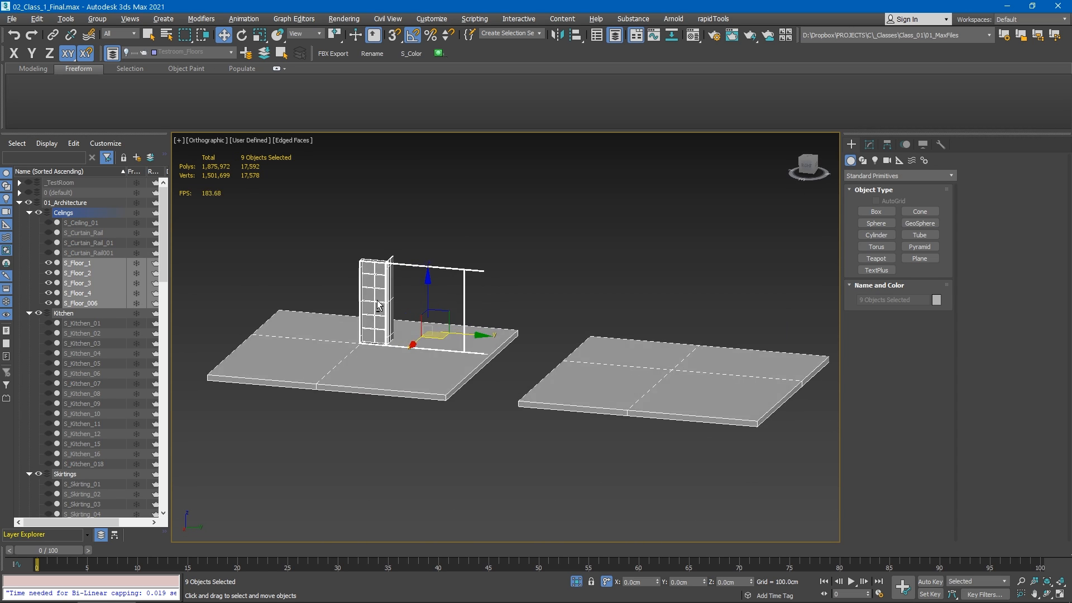
# Compare the complete split floor with the one-piece floor from above, selecting S_Floor_1 and S_Floor_2 before clearing the selection.
pyautogui.keyDown('alt'); pyautogui.moveTo(337, 285); pyautogui.dragTo(495, 337, button='middle'); pyautogui.keyUp('alt')
pyautogui.scroll(6, 495, 338)
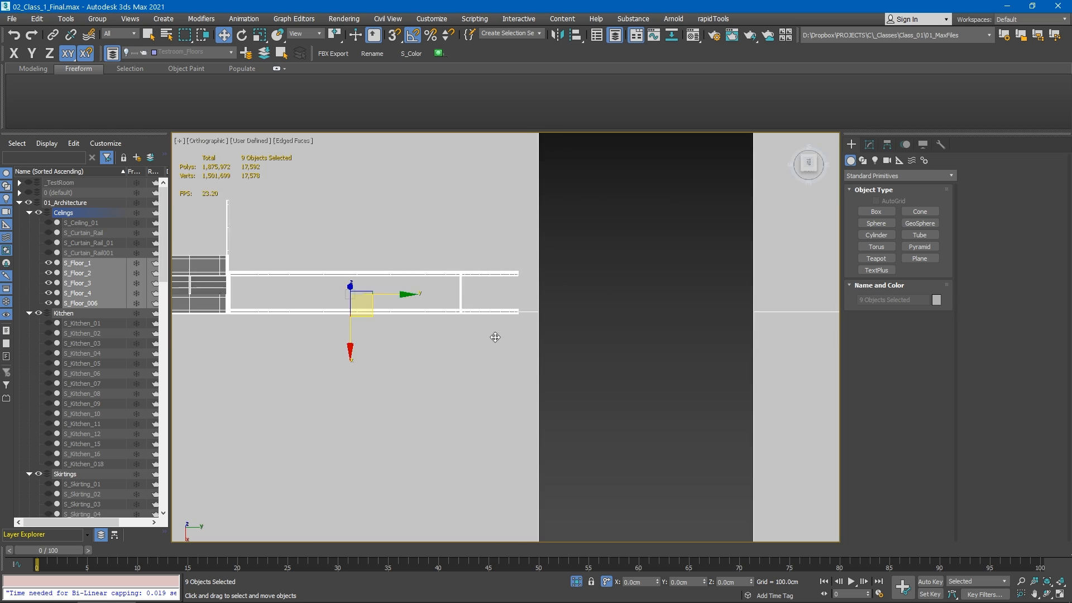
pyautogui.scroll(-6, 458, 306)
pyautogui.keyDown('alt'); pyautogui.moveTo(458, 306); pyautogui.dragTo(514, 367, button='middle'); pyautogui.keyUp('alt')
pyautogui.click(514, 367)
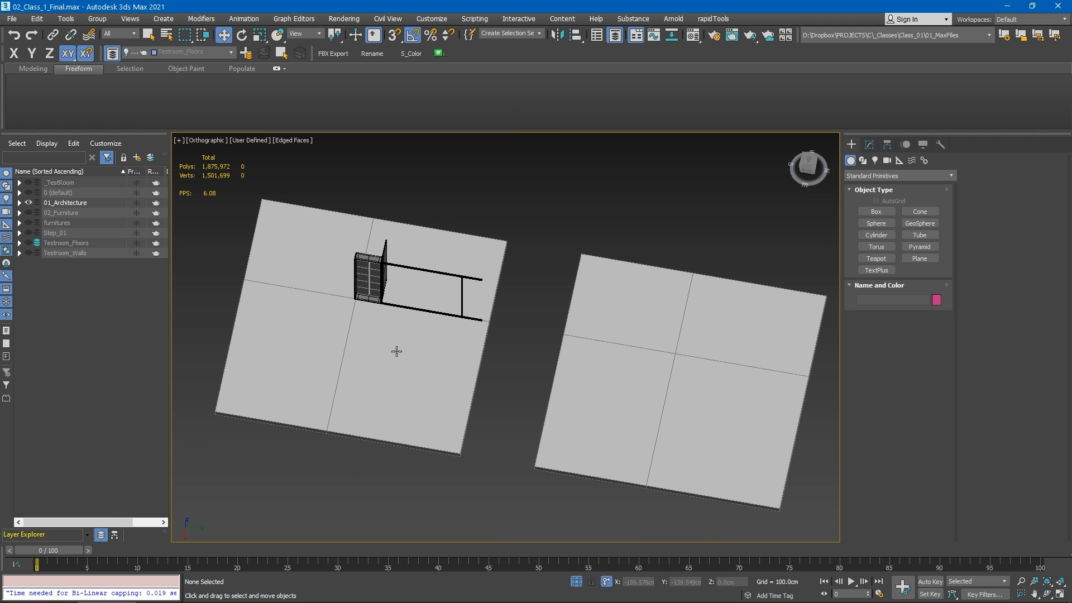
pyautogui.moveTo(514, 362); pyautogui.dragTo(429, 393)
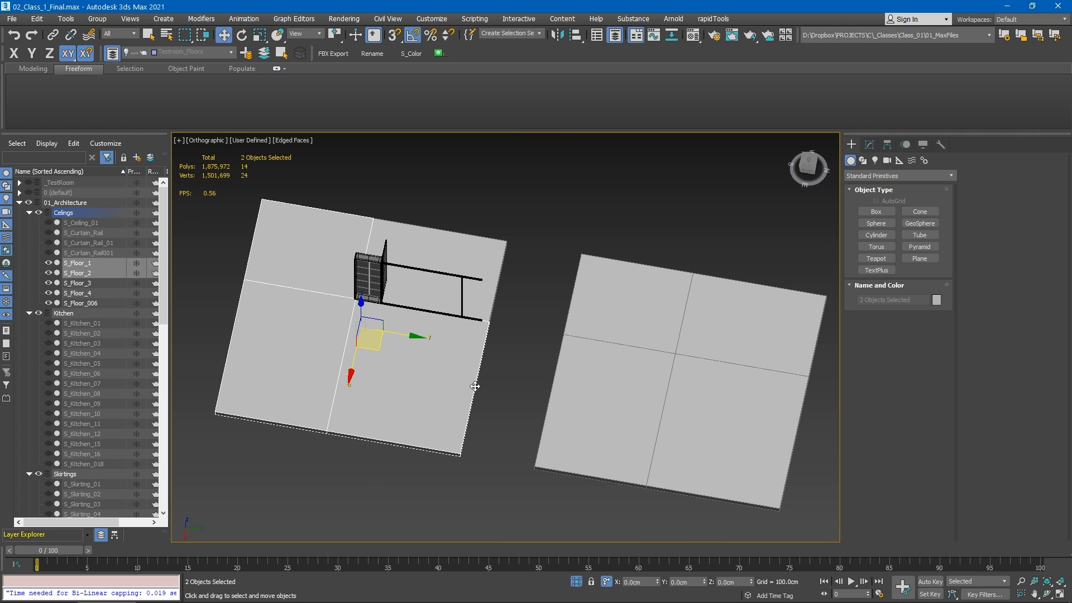
pyautogui.click(512, 480)
# Switch to the Unreal Editor and examine the lighting and shadows around the spheres in the test room.
pyautogui.hotkey('alt', 'Tab')
pyautogui.click(634, 259)
pyautogui.moveTo(567, 373); pyautogui.dragTo(687, 446, button='right')
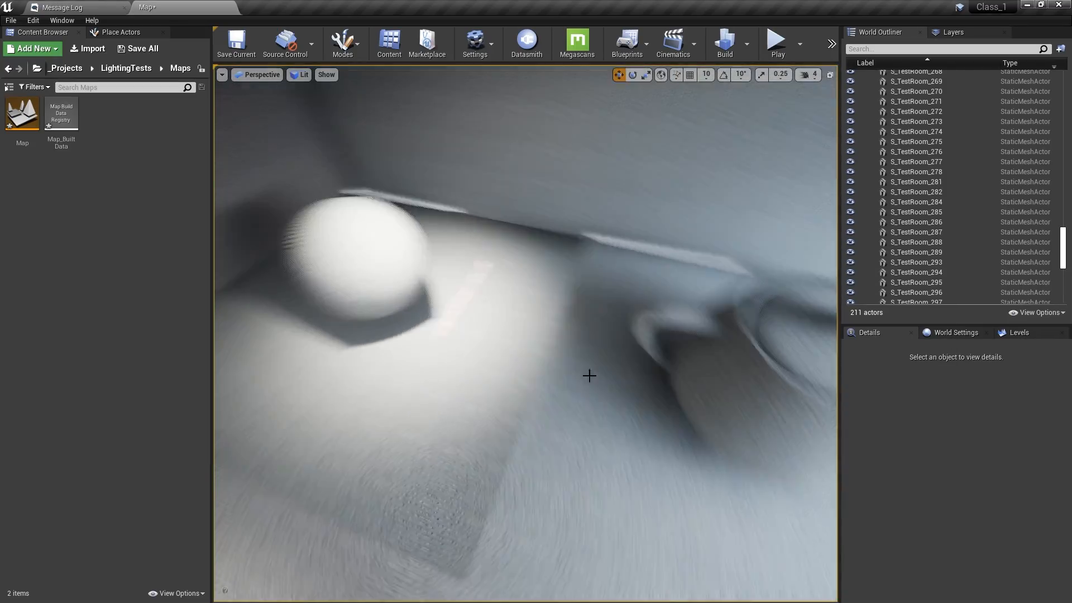
pyautogui.click(486, 423)
pyautogui.moveTo(486, 423); pyautogui.dragTo(358, 454, button='right')
pyautogui.press('Escape')
# Examine the test room's floor lighting and the teapots, boxes and columns from above and at floor level.
pyautogui.moveTo(525, 325); pyautogui.dragTo(631, 285, button='right')
pyautogui.click(525, 326)
pyautogui.moveTo(615, 321); pyautogui.dragTo(654, 324, button='right')
pyautogui.click(615, 321)
pyautogui.click(615, 320)
pyautogui.click(593, 294)
pyautogui.moveTo(434, 333); pyautogui.dragTo(447, 329, button='right')
pyautogui.press('Escape')
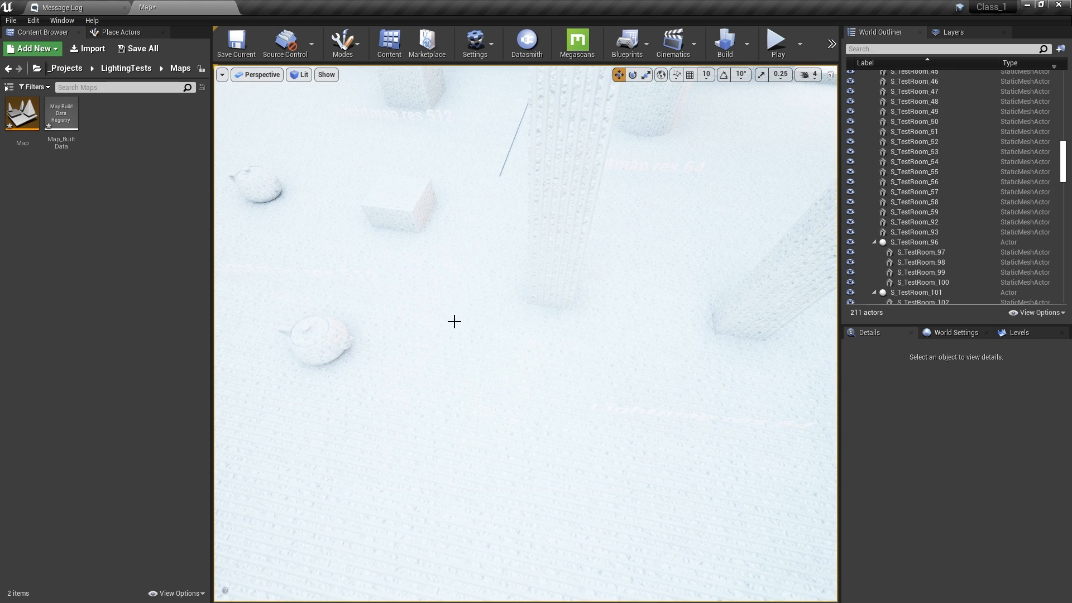
pyautogui.moveTo(503, 187); pyautogui.dragTo(583, 367, button='right')
pyautogui.click(544, 210)
pyautogui.press('Escape')
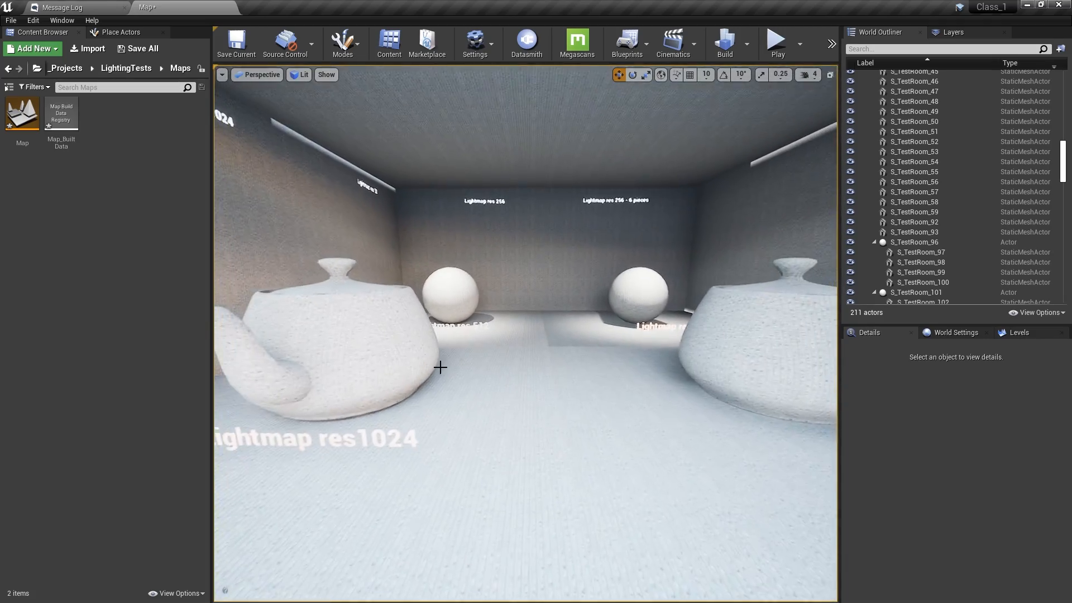
# Compare the baked lighting on the teapots and floor areas labelled Lightmap res 1024 and Lightmap res 32.
pyautogui.moveTo(440, 368); pyautogui.dragTo(441, 357, button='right')
pyautogui.scroll(3, 562, 322)
pyautogui.moveTo(554, 328); pyautogui.dragTo(724, 243, button='right')
pyautogui.press('w')
pyautogui.press('s')
pyautogui.press('s')
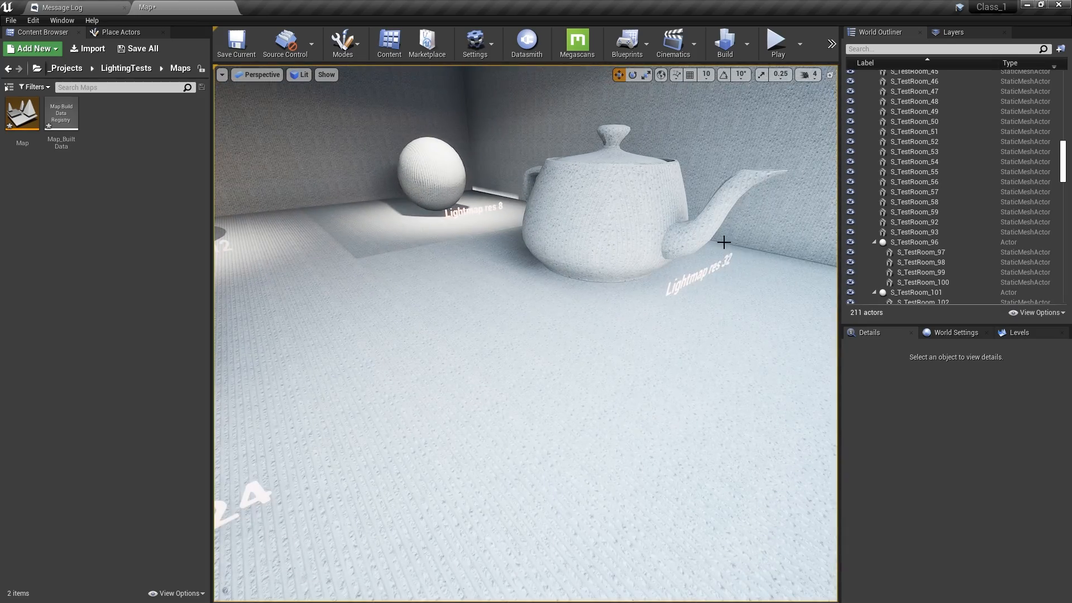
# Examine the Lightmap res 64 area with its arch, cylinders, teapots and windows.
pyautogui.moveTo(686, 275); pyautogui.dragTo(826, 240, button='right')
pyautogui.press('w')
pyautogui.press('w')
pyautogui.moveTo(525, 333); pyautogui.dragTo(408, 335, button='right')
pyautogui.press('w')
pyautogui.moveTo(570, 374)
pyautogui.mouseDown(button='right')
pyautogui.moveTo(570, 405)
pyautogui.moveTo(596, 407)
pyautogui.moveTo(545, 441)
pyautogui.moveTo(571, 459)
pyautogui.moveTo(676, 402)
pyautogui.moveTo(560, 359)
pyautogui.mouseUp(button='right')
pyautogui.press('w')
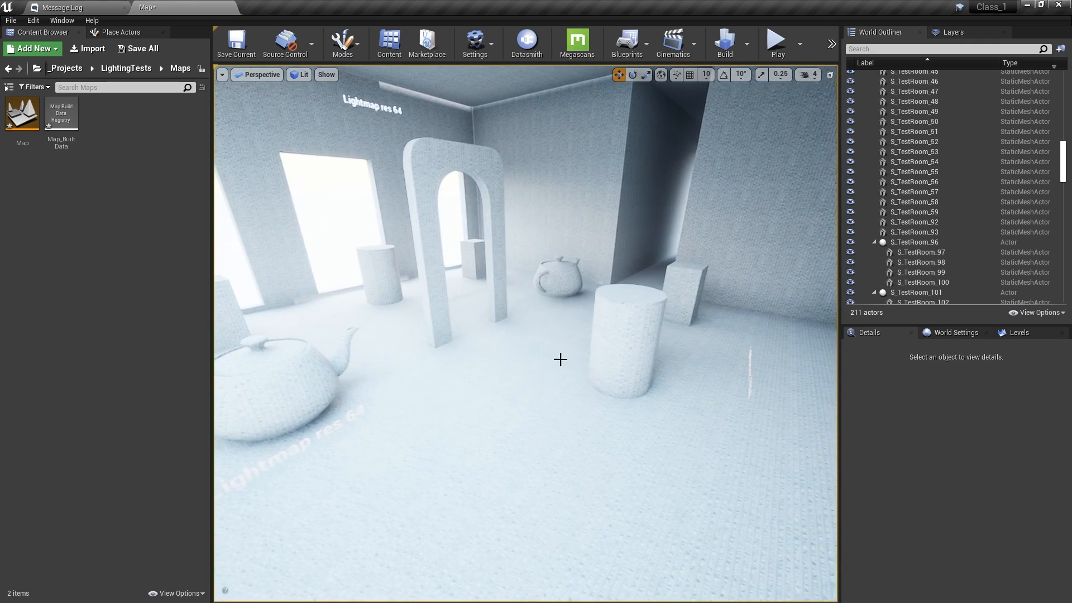
# Select the floor section S_TestRoom_56 beneath the teapot and check its lighting settings.
pyautogui.click(490, 438)
pyautogui.click(489, 437)
pyautogui.click(503, 417)
pyautogui.click(451, 408)
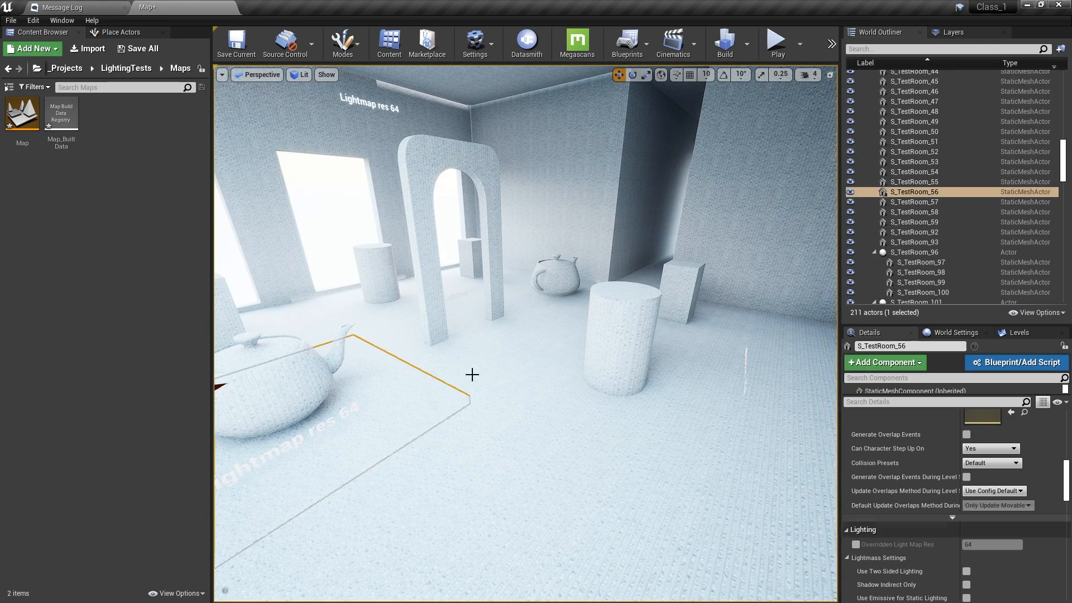
pyautogui.click(472, 375)
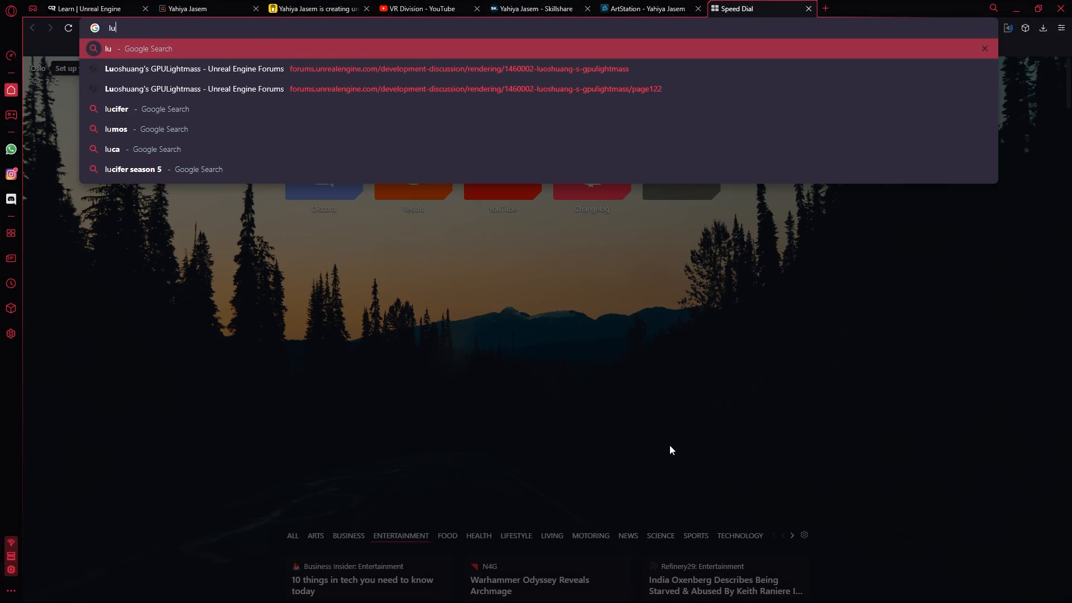
pyautogui.write('hu')
pyautogui.press('BackSpace')
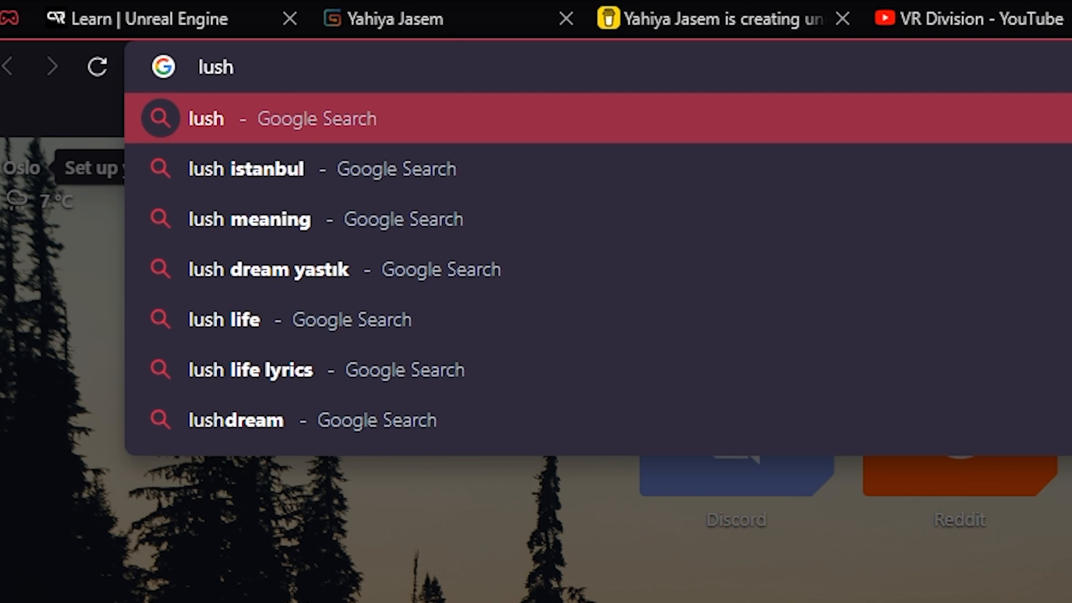
pyautogui.press('BackSpace')
pyautogui.press('BackSpace')
pyautogui.press('BackSpace')
pyautogui.write('ous')
pyautogui.press('BackSpace')
pyautogui.press('BackSpace')
pyautogui.press('BackSpace')
pyautogui.write('ushong')
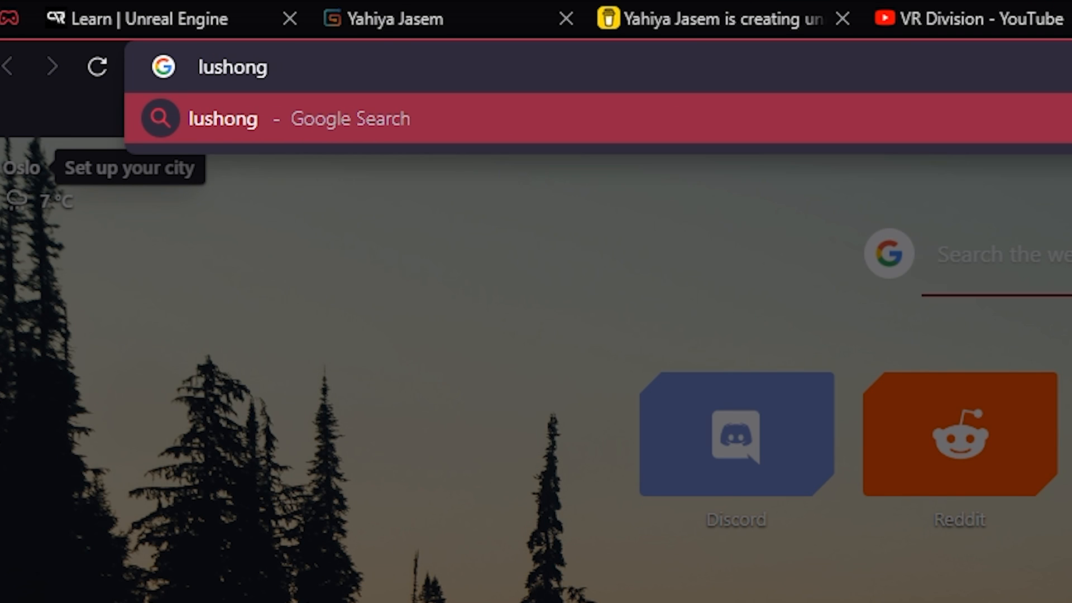
pyautogui.press('BackSpace')
pyautogui.press('BackSpace')
pyautogui.press('BackSpace')
pyautogui.press('BackSpace')
pyautogui.press('BackSpace')
pyautogui.press('BackSpace')
pyautogui.write('ightmass u')
pyautogui.hotkey('ctrl', 'a')
pyautogui.press('BackSpace')
# Look up "lightmass gpu" in the browser and open the Luoshuang's GPULightmass thread on the Unreal Engine forums.
pyautogui.write('lightmass')
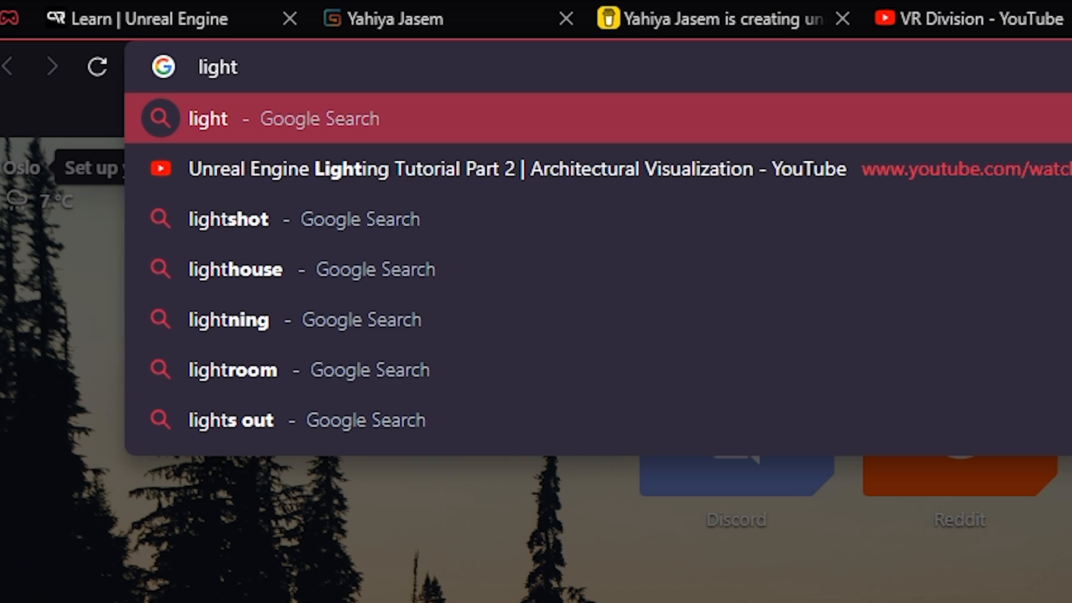
pyautogui.write(' gpu')
pyautogui.press('Down')
pyautogui.press('Return')
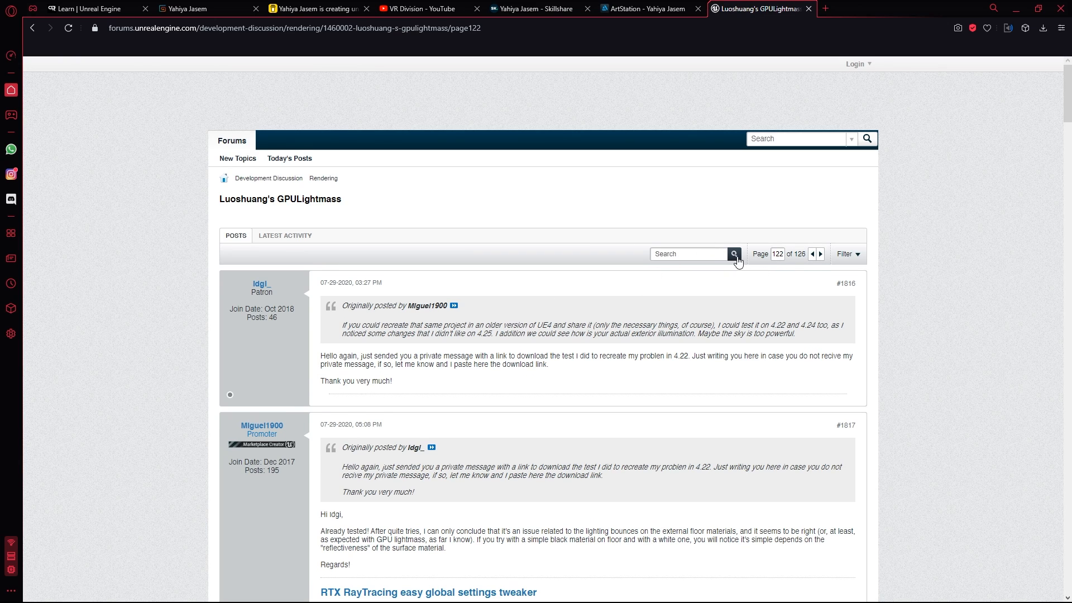
# Read the GPULightmass thread's first post and open the Brute Force vs Irradiance Caching comparison image.
pyautogui.scroll(-16, 608, 126)
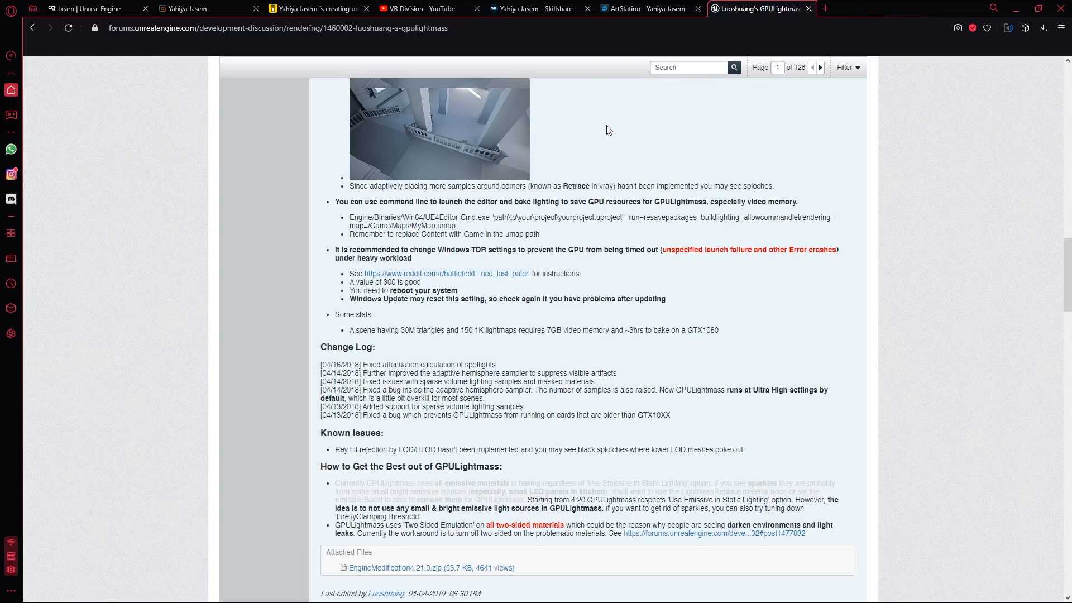
pyautogui.scroll(4, 454, 267)
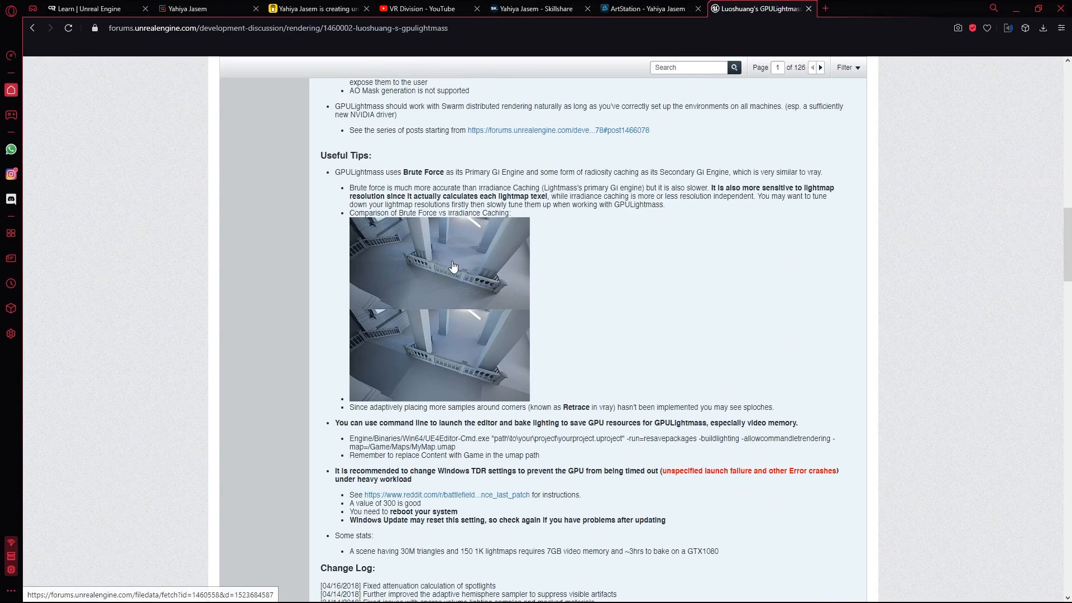
pyautogui.click(454, 267)
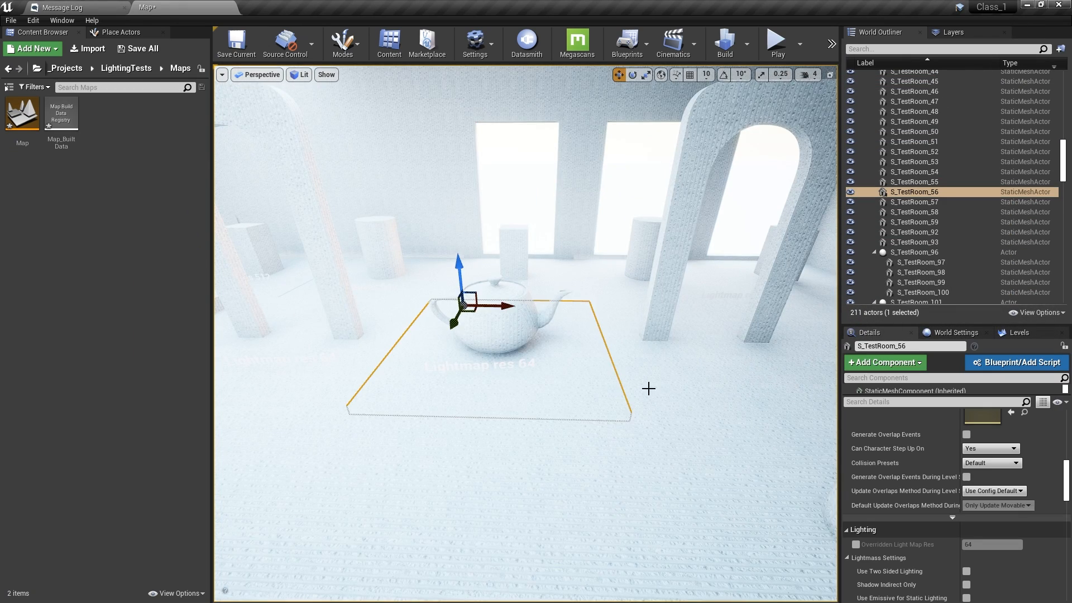
# Back in Unreal Engine, clear the floor selection and examine the walls labelled Lightmap res 256 and Lightmap res 256 - 6 pieces.
pyautogui.scroll(-5, 646, 388)
pyautogui.press('Escape')
pyautogui.moveTo(505, 339); pyautogui.dragTo(391, 301, button='right')
pyautogui.press('w')
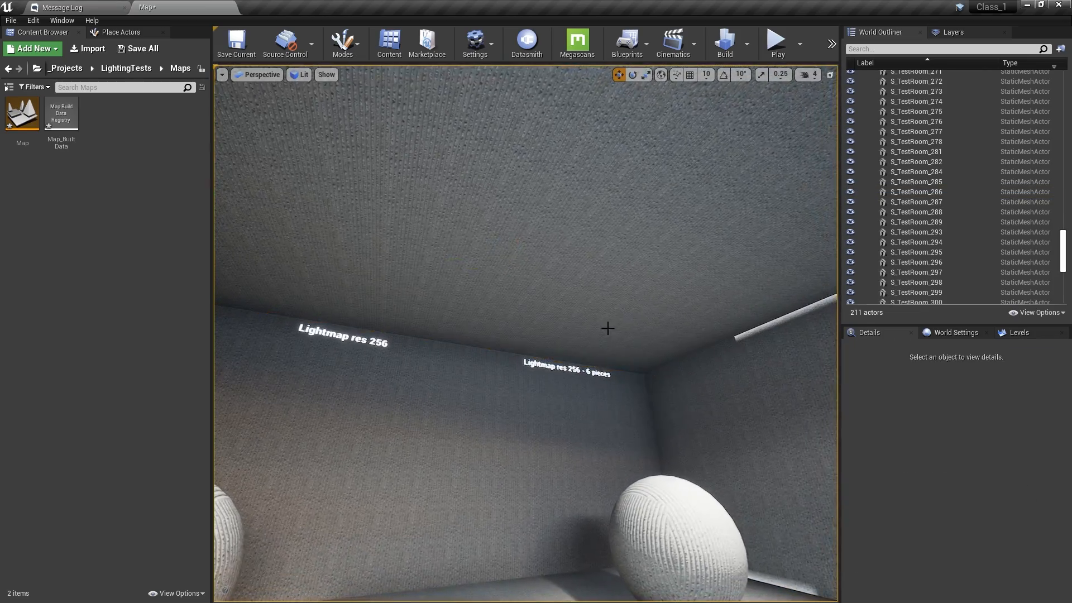
pyautogui.moveTo(608, 328); pyautogui.dragTo(624, 286, button='right')
pyautogui.press('w')
pyautogui.scroll(2, 547, 322)
pyautogui.press('w')
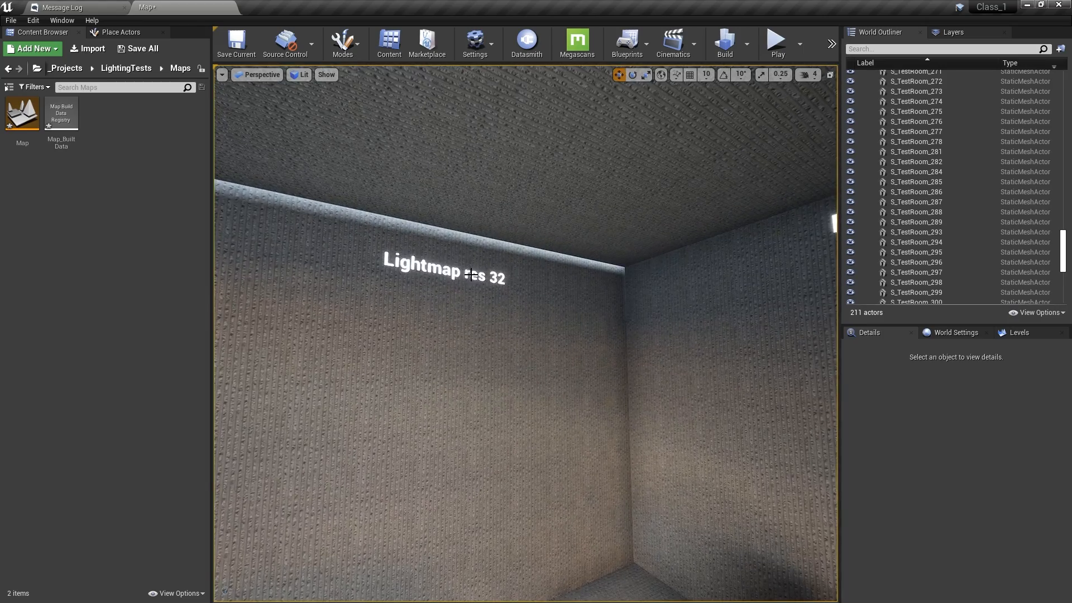
# Examine the Lightmap res 32 wall and select wall piece S_TestRoom_184 behind the teapot to check its lightmap resolution.
pyautogui.click(574, 352)
pyautogui.moveTo(575, 351); pyautogui.dragTo(597, 353, button='right')
pyautogui.press('Escape')
pyautogui.moveTo(577, 276); pyautogui.dragTo(531, 268, button='right')
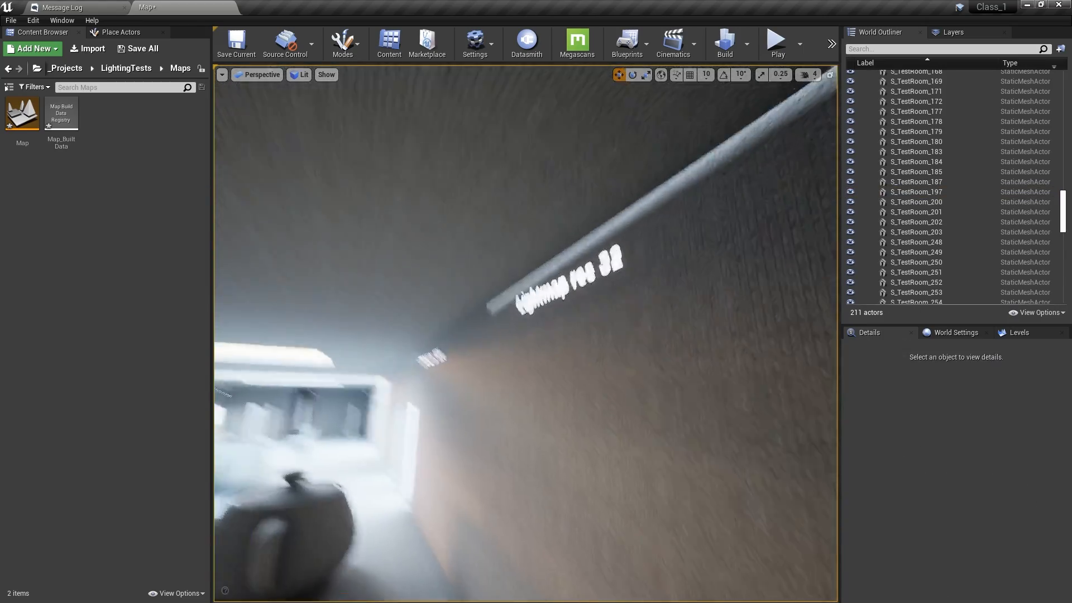
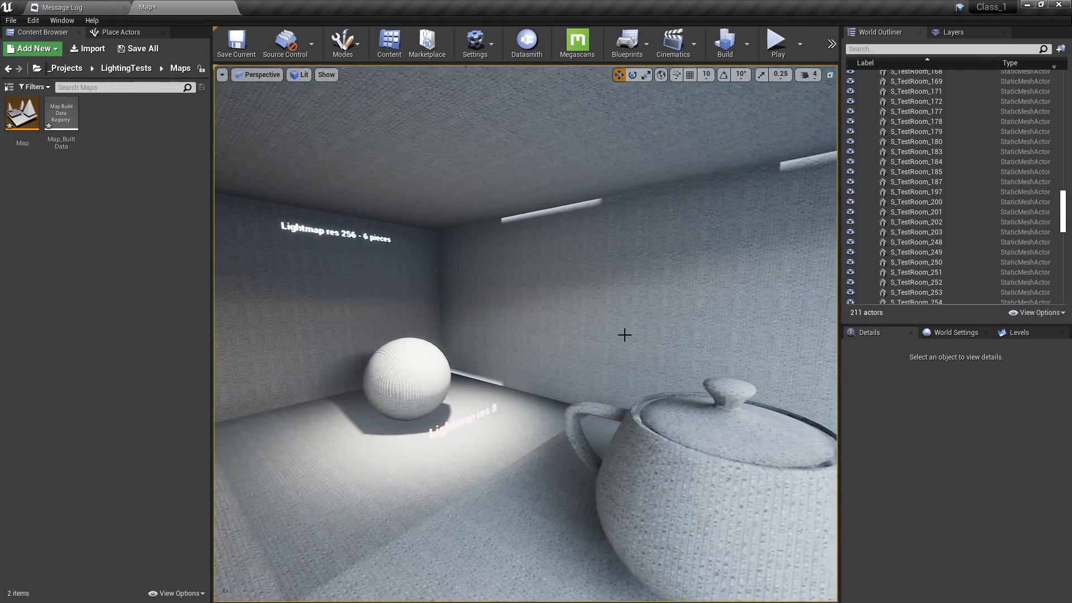
pyautogui.click(624, 335)
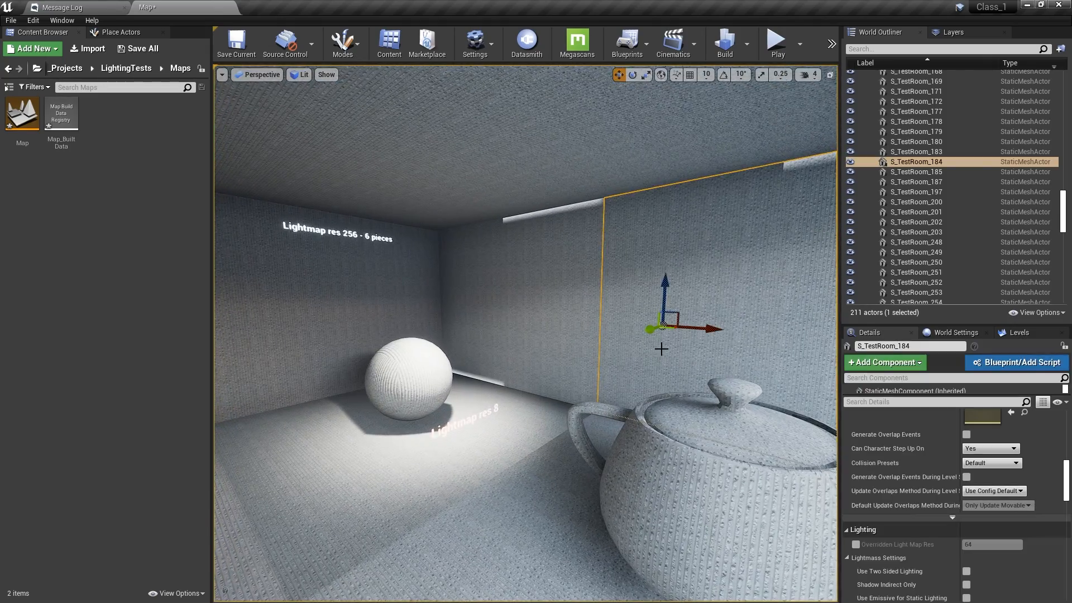
pyautogui.moveTo(721, 413); pyautogui.dragTo(653, 413, button='right')
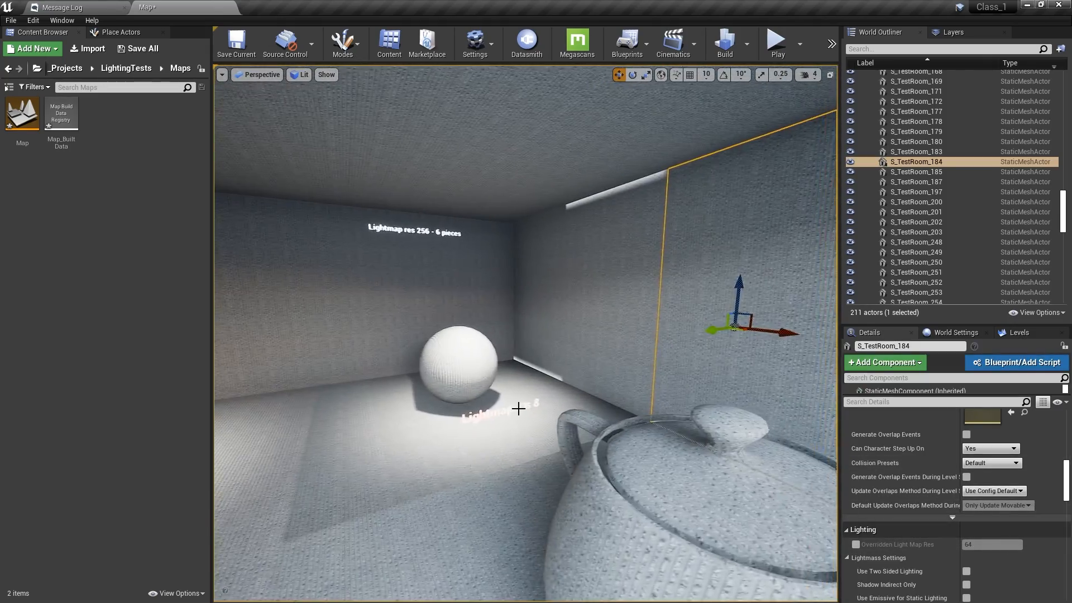
pyautogui.moveTo(518, 409); pyautogui.dragTo(564, 408, button='right')
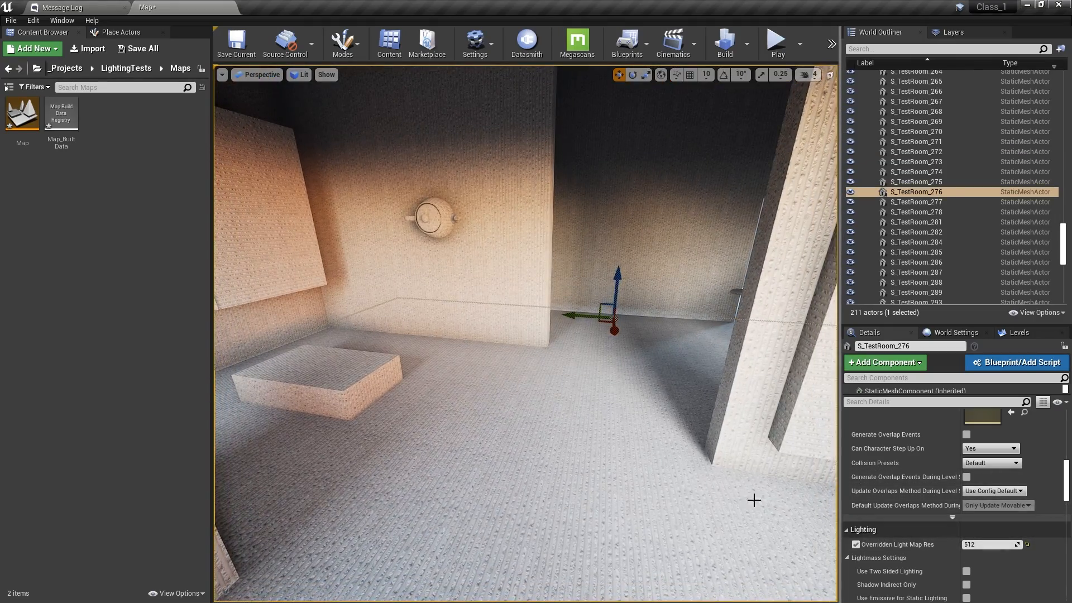
# Clear the S_TestRoom_276 selection and examine the baked lighting on the test room's walls, floor, boxes and teapot.
pyautogui.moveTo(755, 501); pyautogui.dragTo(525, 421, button='right')
pyautogui.press('Escape')
pyautogui.click(571, 458)
pyautogui.moveTo(441, 406); pyautogui.dragTo(695, 408, button='right')
pyautogui.moveTo(559, 331); pyautogui.dragTo(346, 377, button='right')
pyautogui.moveTo(493, 374); pyautogui.dragTo(413, 368, button='right')
pyautogui.press('Escape')
pyautogui.moveTo(519, 385); pyautogui.dragTo(760, 385, button='right')
pyautogui.press('w')
# Open the Main_GPU level from the Maps folder of the Class_1 project.
pyautogui.click(8, 87)
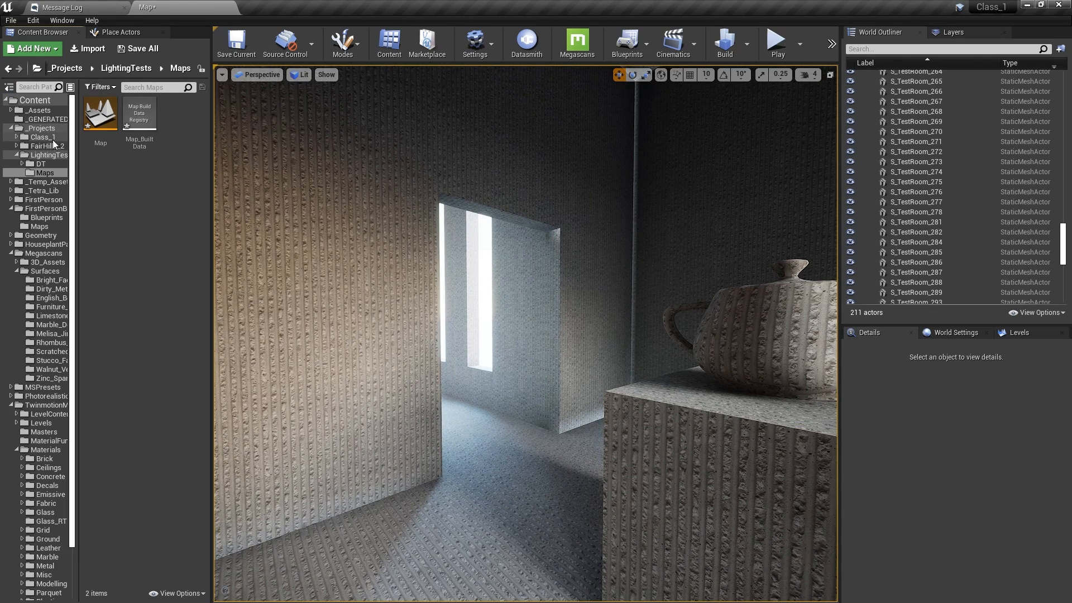
pyautogui.click(42, 137)
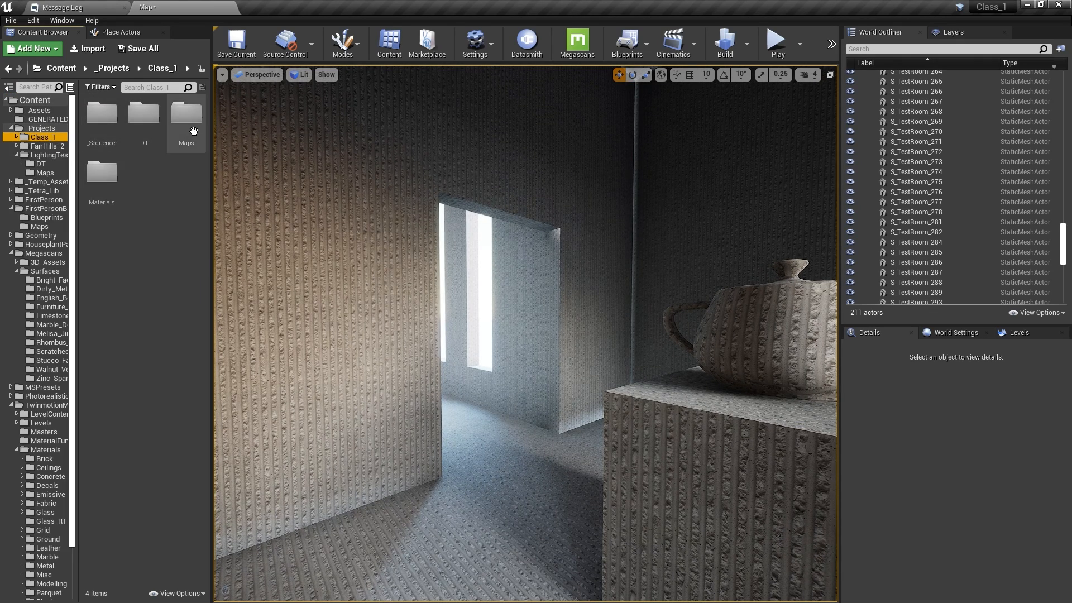
pyautogui.doubleClick(193, 130)
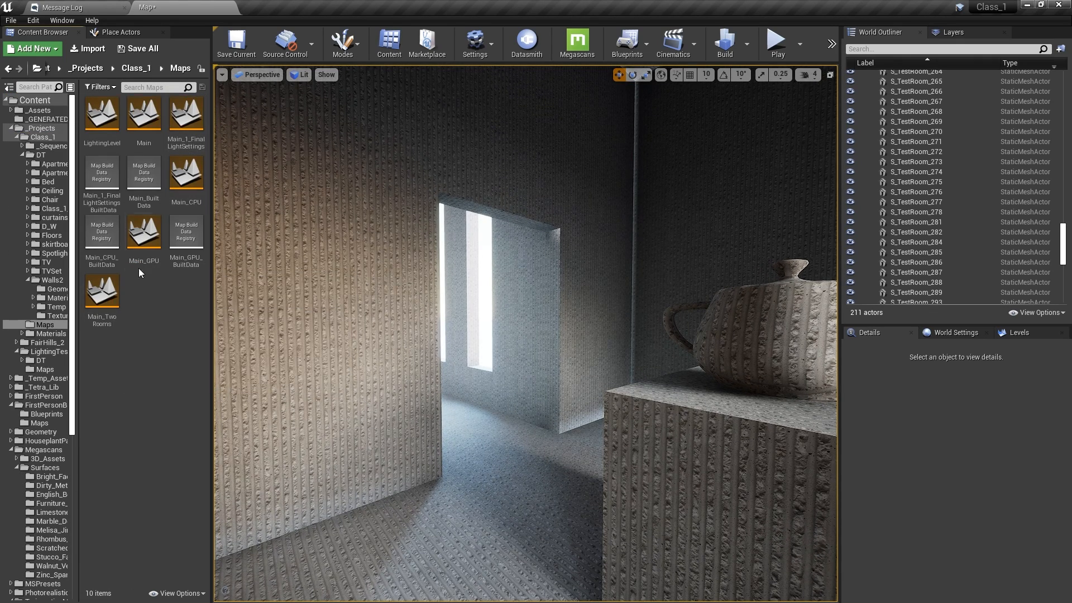
pyautogui.doubleClick(144, 240)
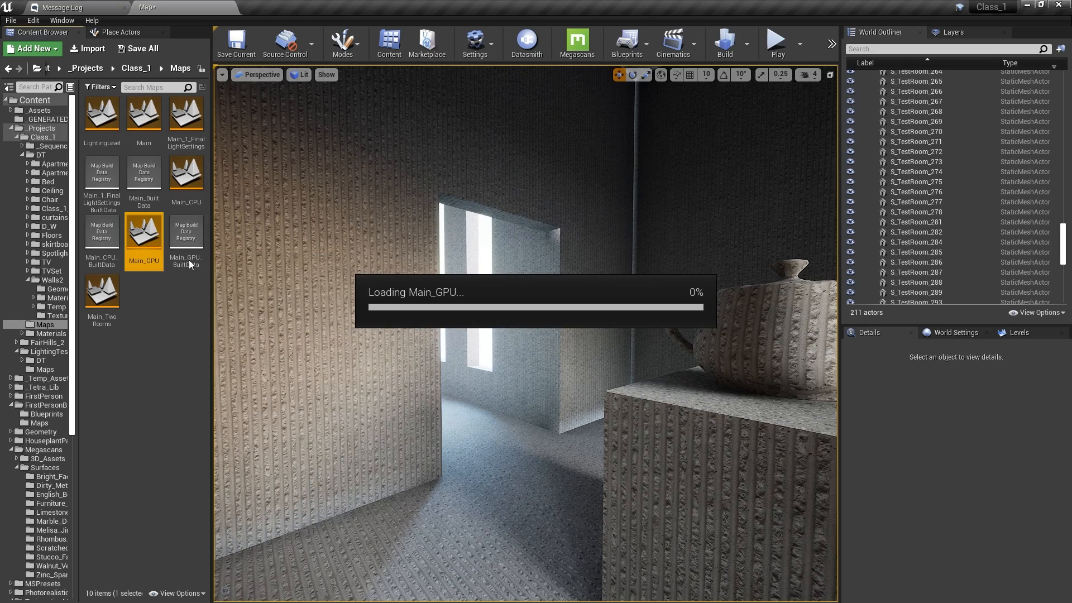
pyautogui.click(630, 410)
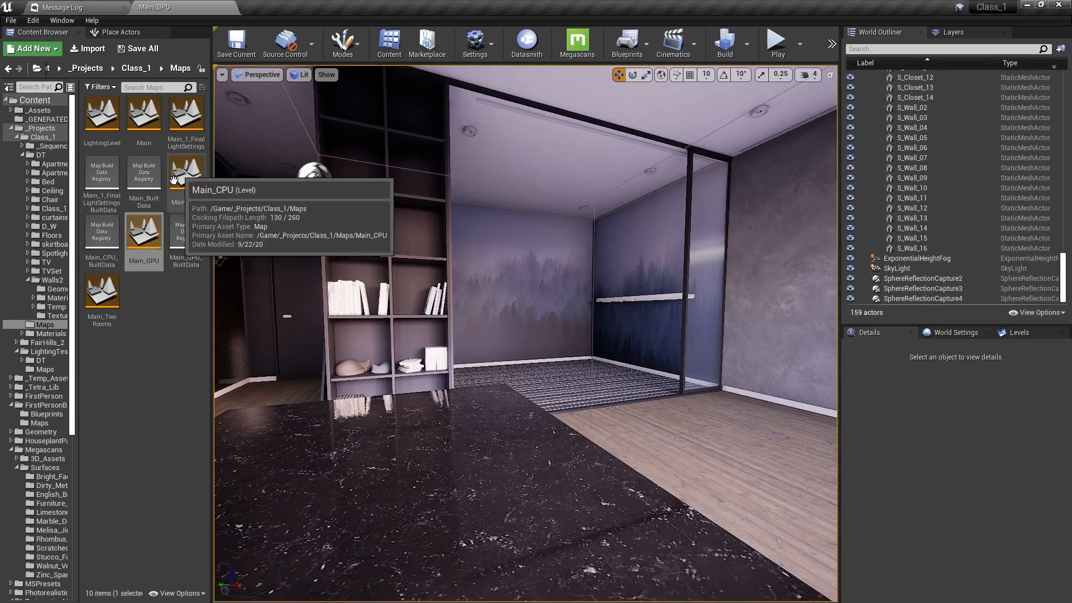
# Examine the apartment's baked lighting around the TV wall, closets, desk niche, corridor and kitchen.
pyautogui.moveTo(436, 290); pyautogui.dragTo(771, 312, button='right')
pyautogui.press('w')
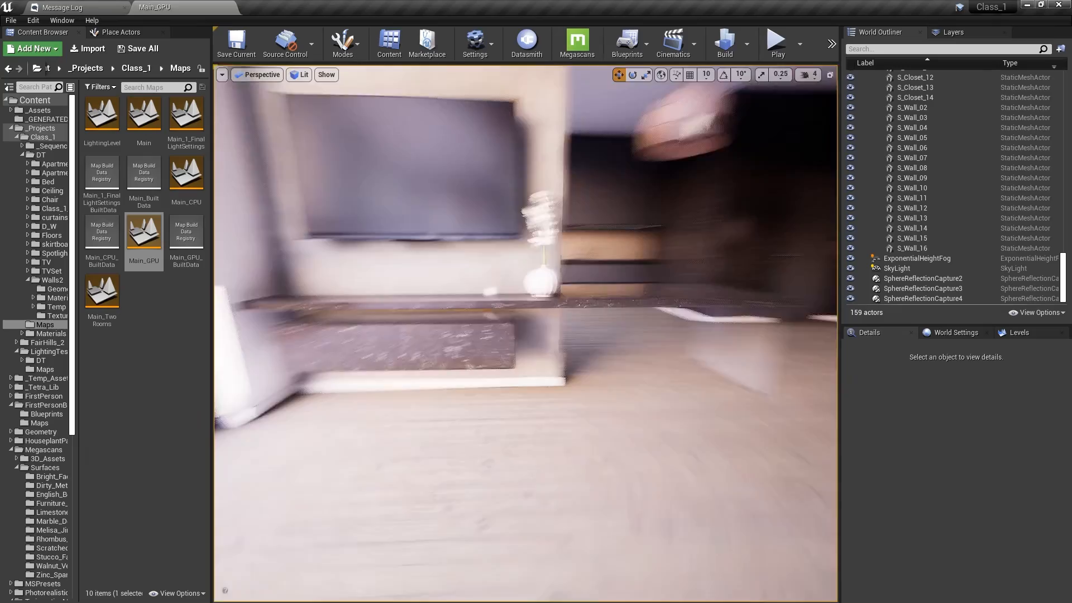
pyautogui.moveTo(540, 379); pyautogui.dragTo(447, 340, button='right')
pyautogui.press('w')
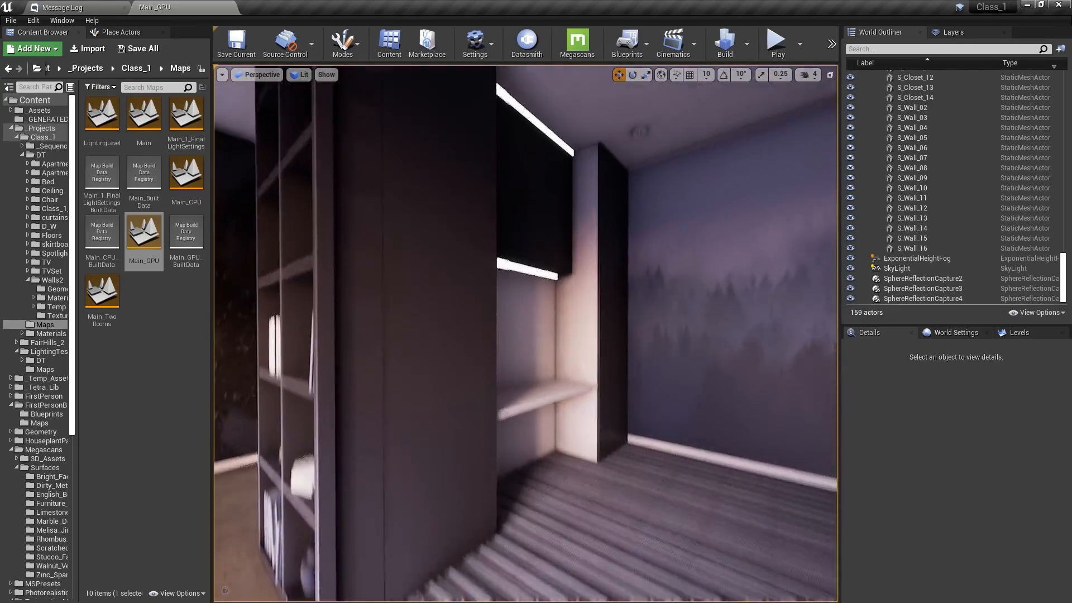
pyautogui.press('w')
pyautogui.moveTo(569, 390); pyautogui.dragTo(522, 438, button='right')
pyautogui.press('w')
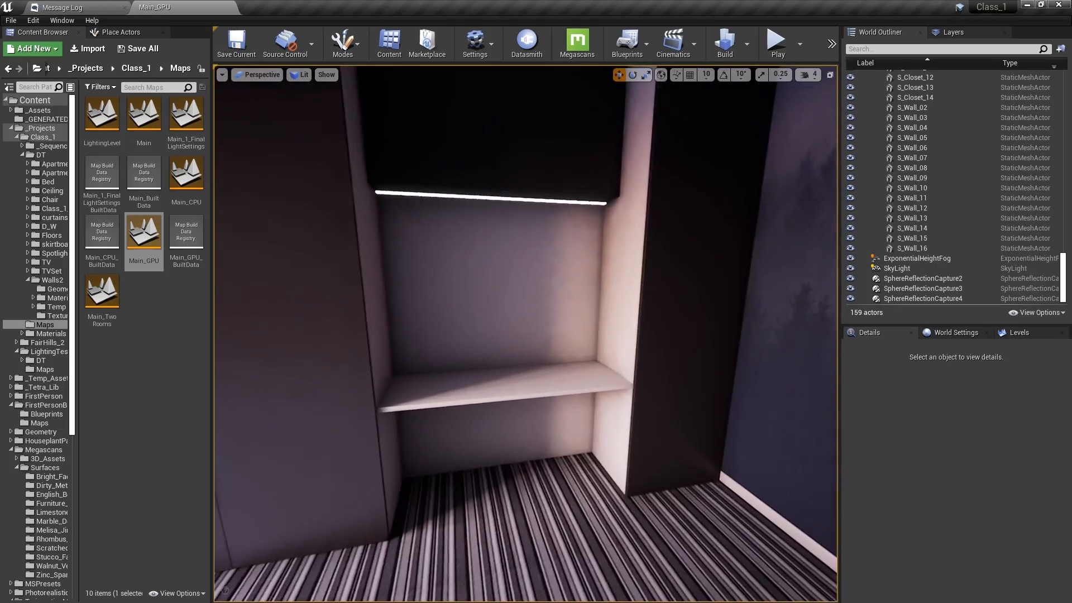
pyautogui.moveTo(525, 390); pyautogui.dragTo(636, 379, button='right')
pyautogui.press('w')
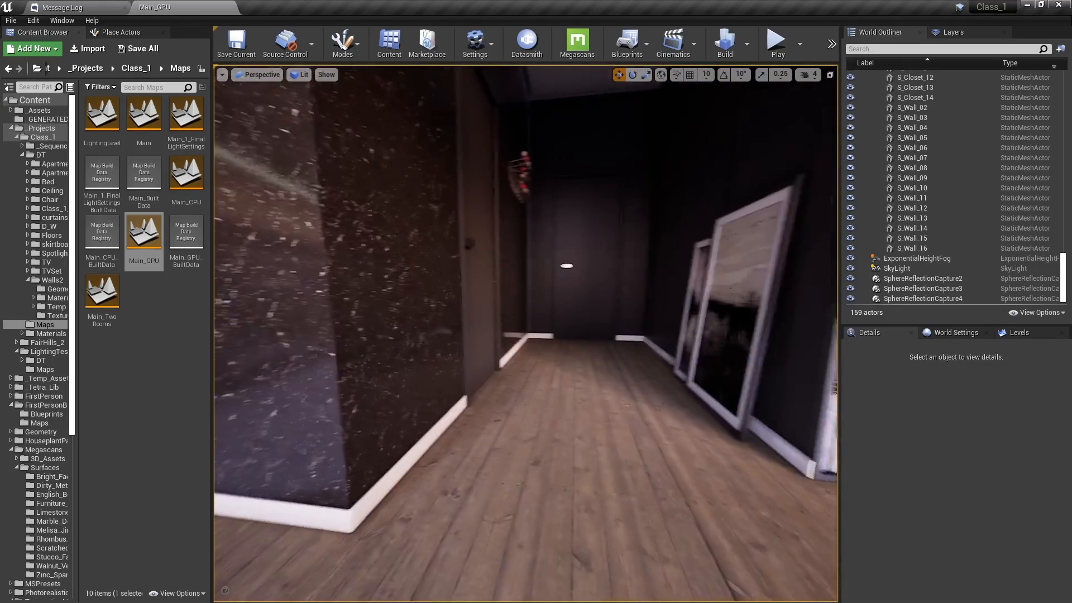
pyautogui.press('s')
pyautogui.moveTo(559, 385); pyautogui.dragTo(386, 363, button='right')
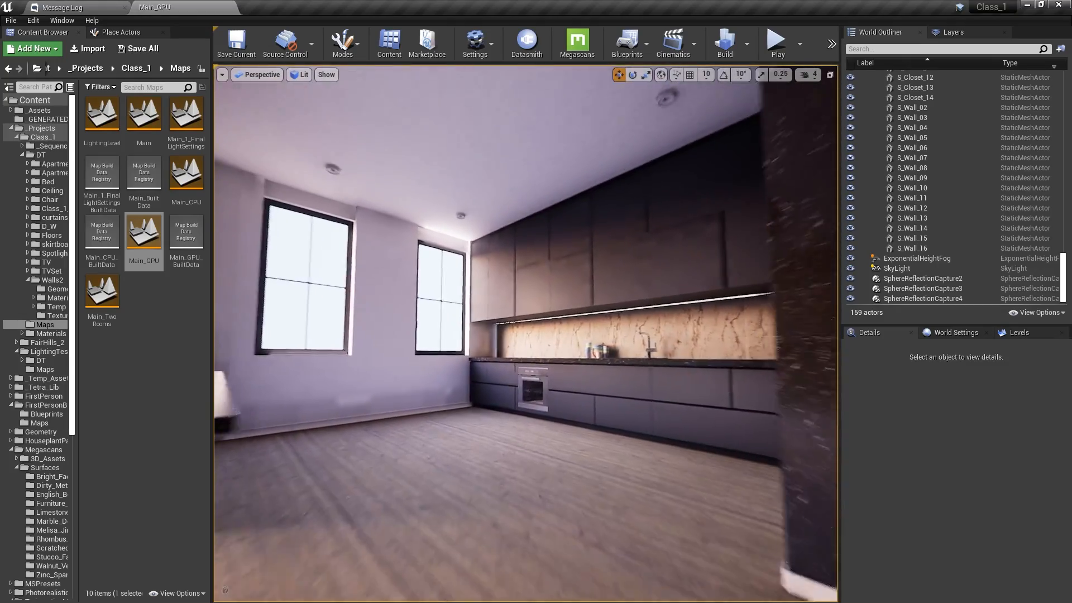
# Select the upper kitchen cabinet section S_Kitchen_09, check its lightmap resolution and inspect the shading on its doors.
pyautogui.moveTo(534, 303); pyautogui.dragTo(614, 290, button='right')
pyautogui.press('w')
pyautogui.click(534, 304)
pyautogui.scroll(-4, 937, 489)
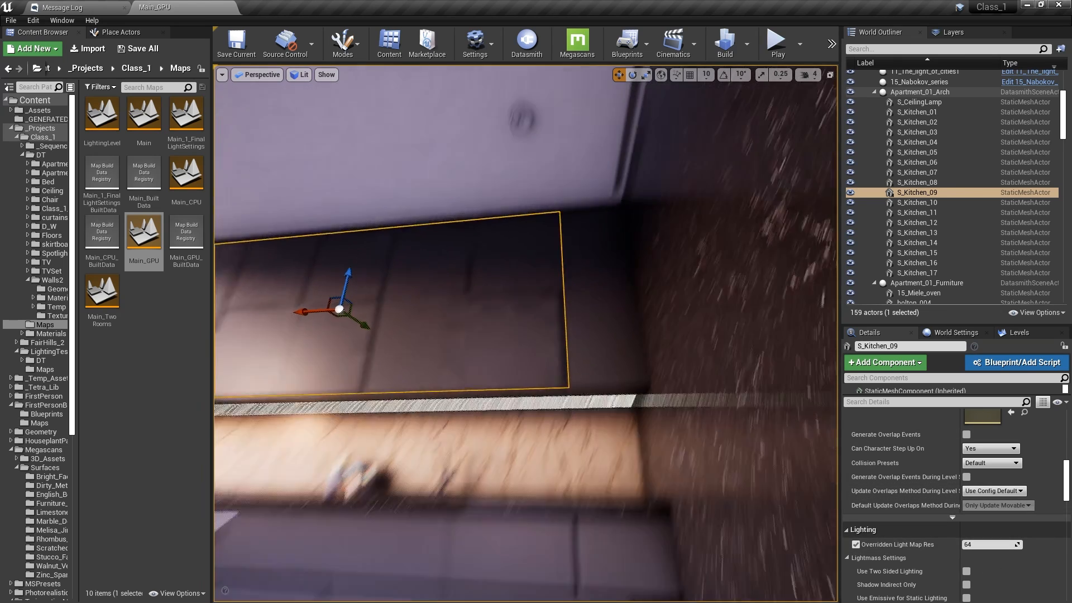
pyautogui.moveTo(657, 460); pyautogui.dragTo(692, 432, button='right')
pyautogui.press('w')
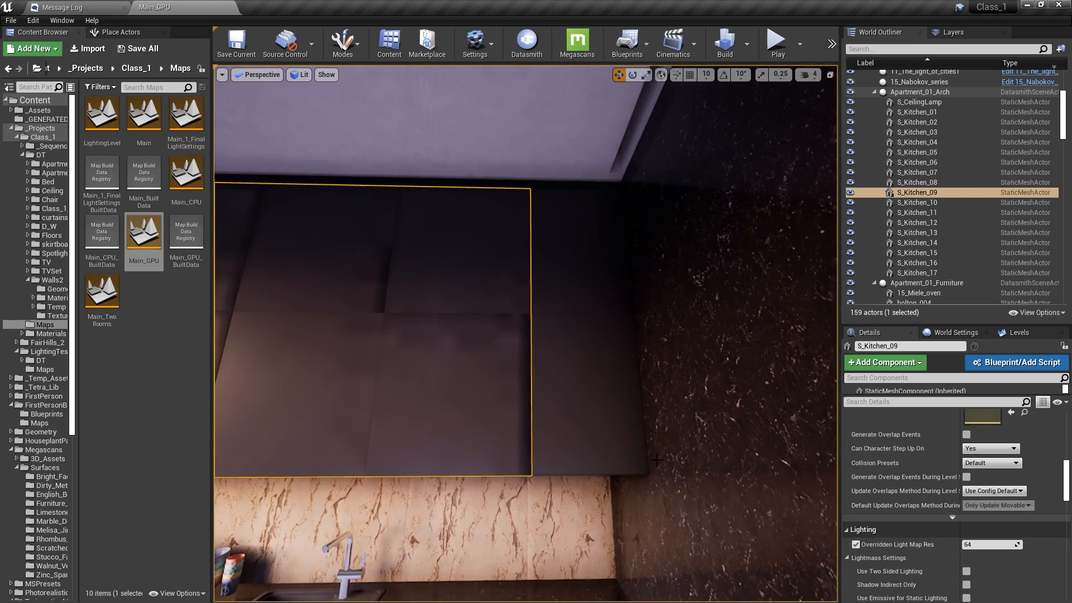
pyautogui.press('Escape')
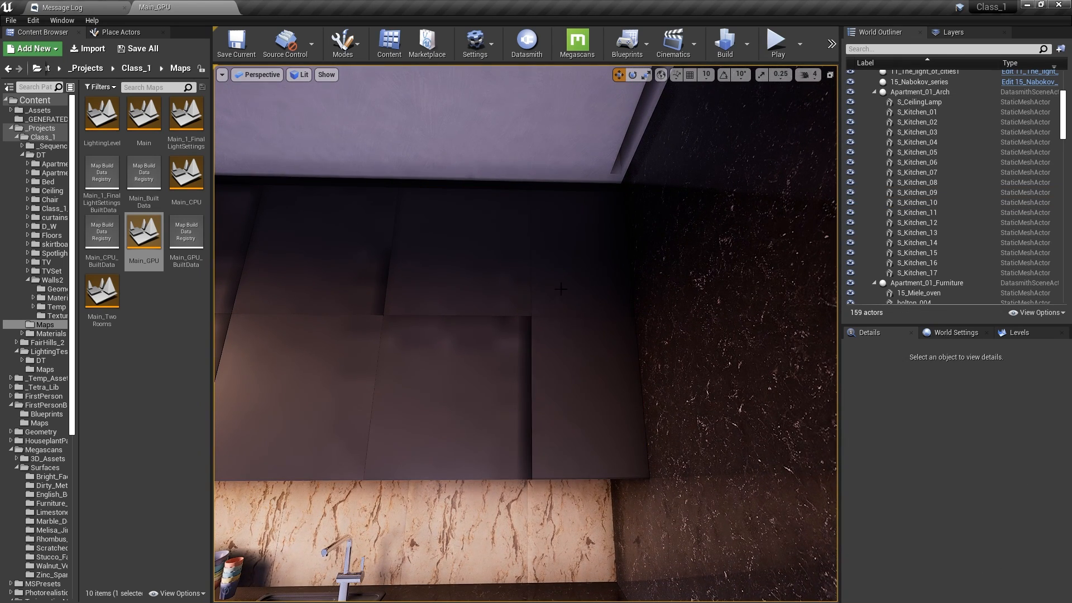
# Compare the upper cabinet sections S_Kitchen_11 and S_Kitchen_09, checking their lightmap resolutions and the shading across their seams.
pyautogui.click(574, 351)
pyautogui.press('s')
pyautogui.moveTo(574, 352); pyautogui.dragTo(500, 318, button='right')
pyautogui.press('Escape')
pyautogui.press('w')
pyautogui.press('a')
pyautogui.click(504, 247)
pyautogui.press('Escape')
pyautogui.click(509, 335)
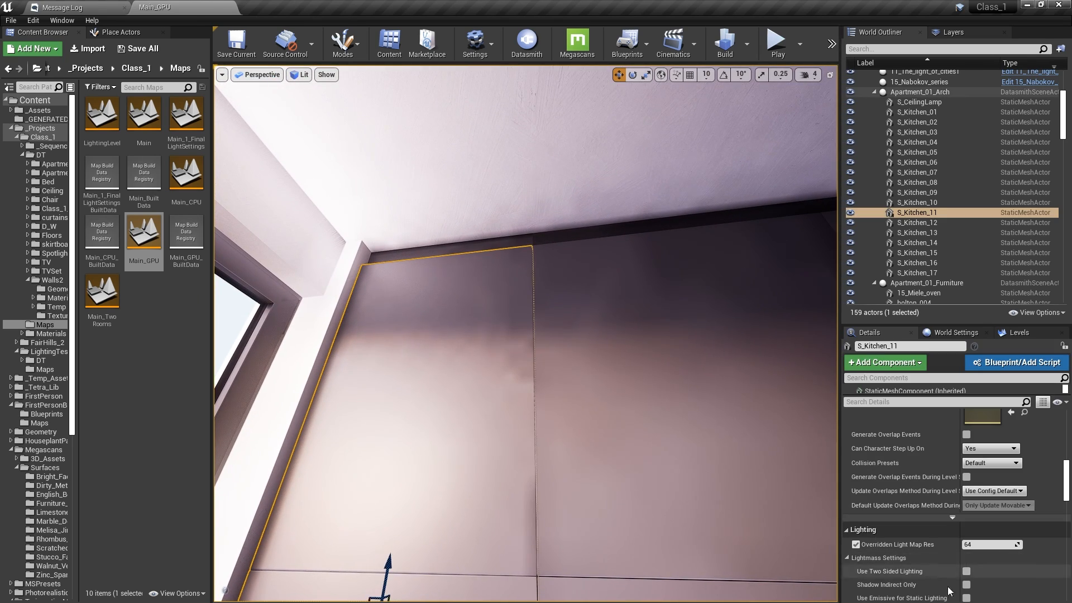
pyautogui.moveTo(569, 457); pyautogui.dragTo(721, 362, button='right')
pyautogui.click(539, 375)
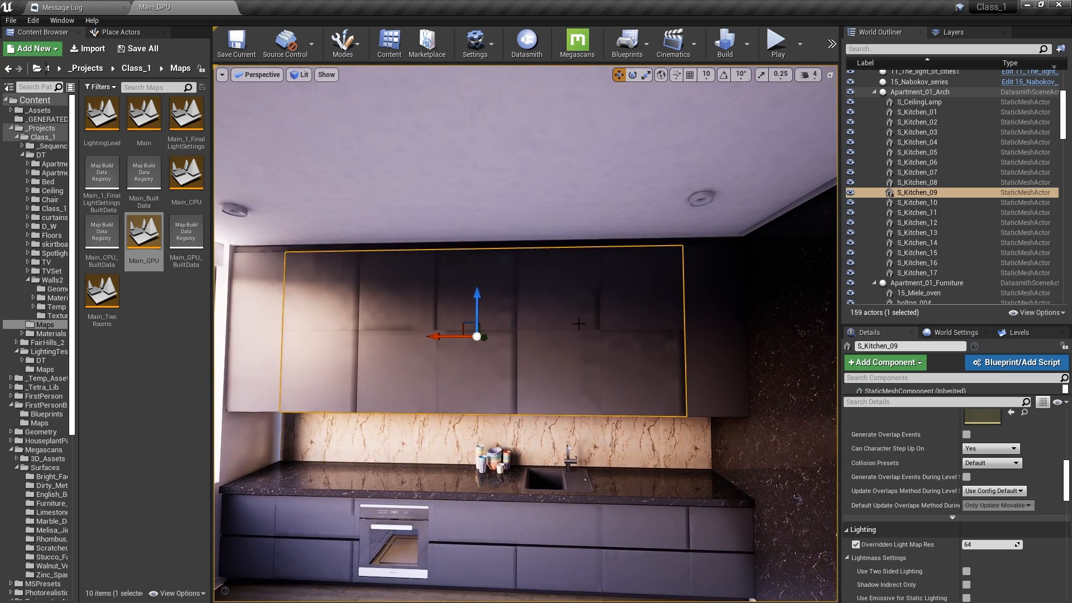
pyautogui.moveTo(578, 323)
pyautogui.mouseDown(button='right')
pyautogui.moveTo(582, 352)
pyautogui.moveTo(636, 357)
pyautogui.moveTo(580, 329)
pyautogui.mouseUp(button='right')
# Open the Main_TwoRooms level and temporarily isolate the one-piece wall mesh S_Wall_017 to view its shape.
pyautogui.click(101, 291)
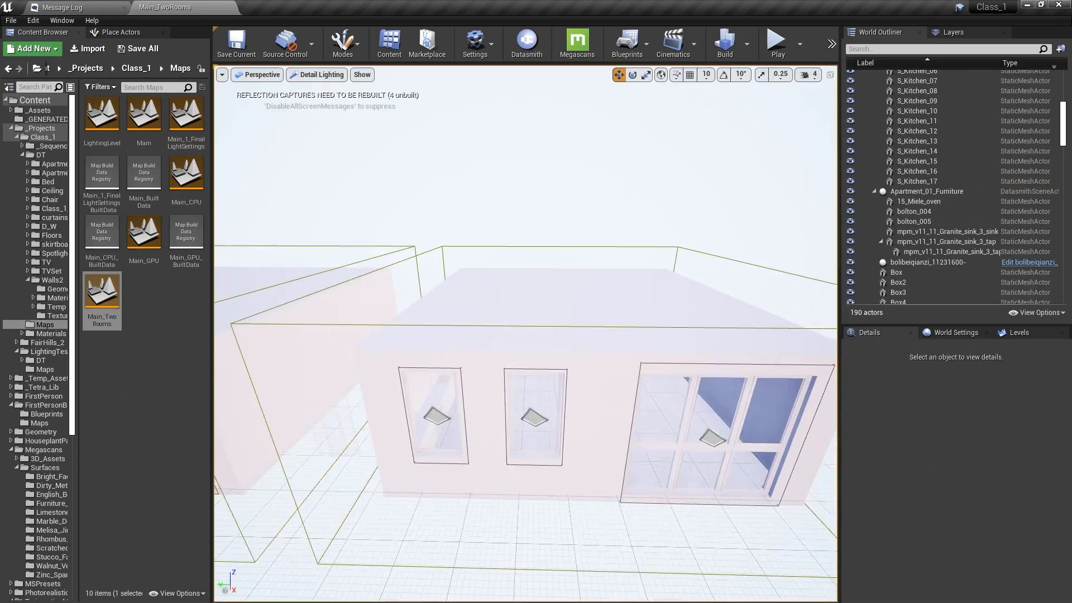
pyautogui.click(505, 290)
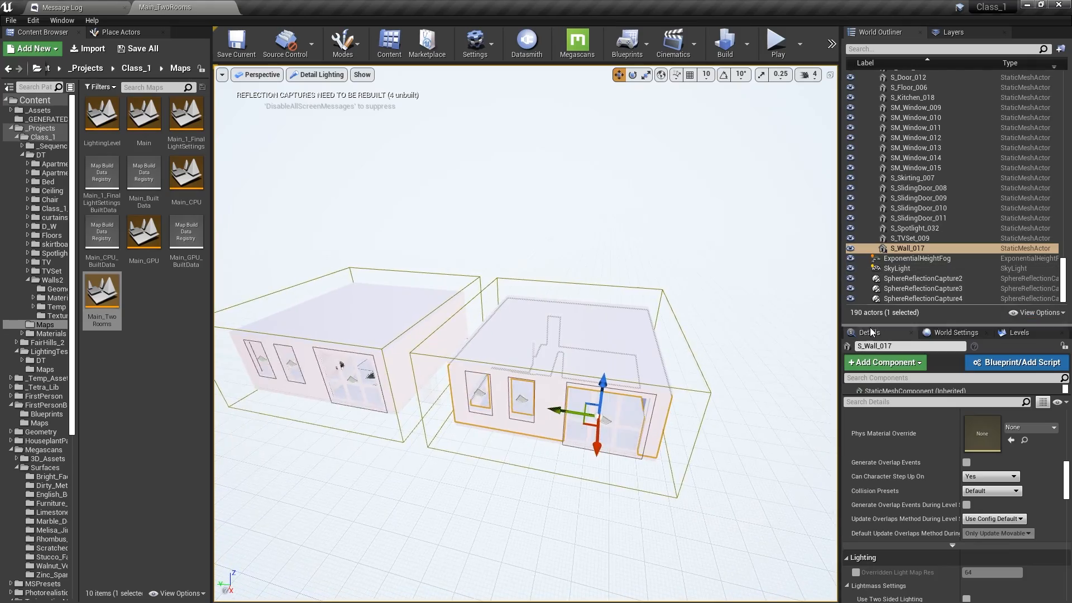
pyautogui.hotkey('shift', 'h')
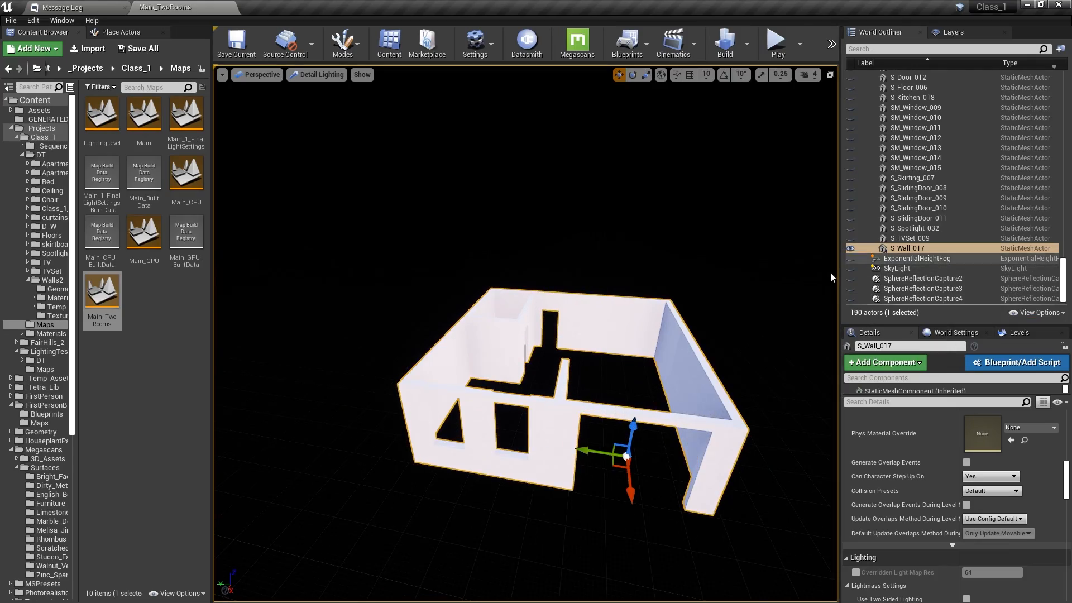
pyautogui.hotkey('ctrl', 'z')
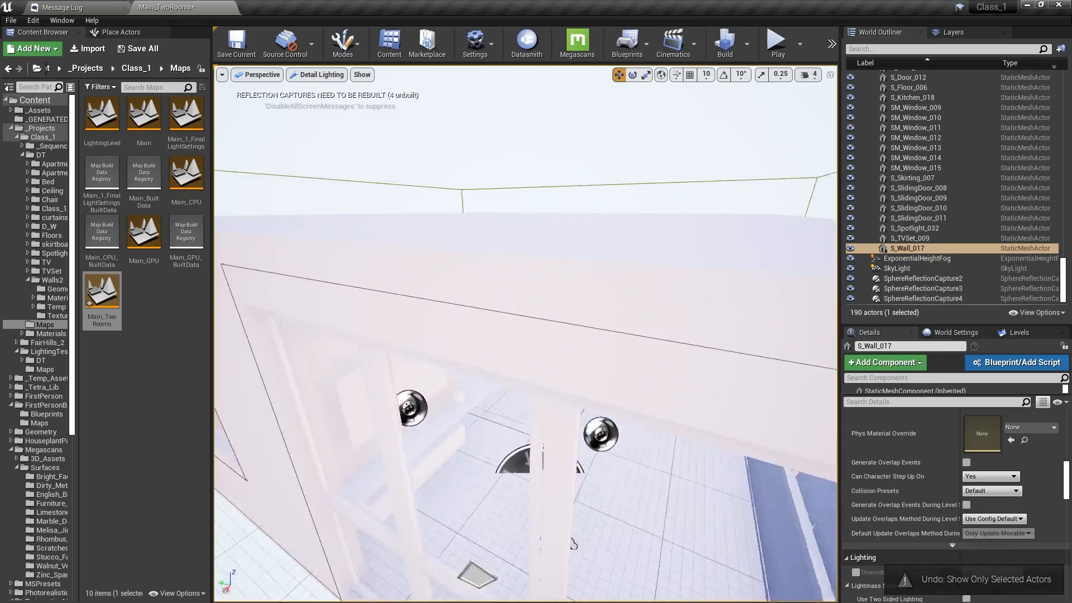
# Select the split wall pieces S_Wall_06 and S_Wall_14 in the other room to check their lightmap resolutions.
pyautogui.moveTo(620, 495); pyautogui.dragTo(659, 463, button='right')
pyautogui.click(659, 424)
pyautogui.moveTo(659, 425); pyautogui.dragTo(704, 419, button='right')
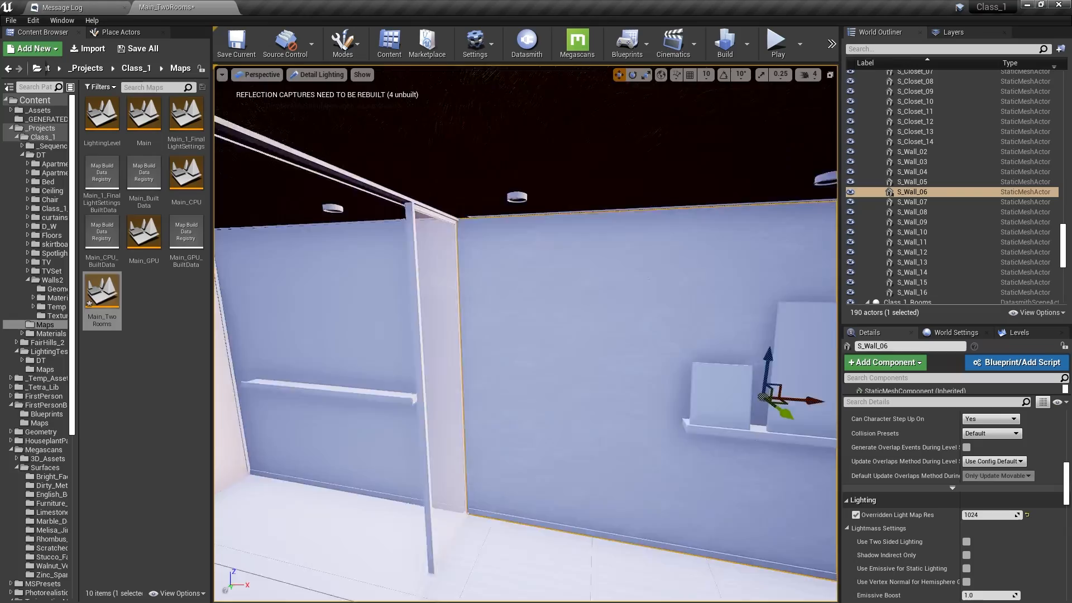
pyautogui.moveTo(648, 335); pyautogui.dragTo(290, 324, button='right')
pyautogui.click(469, 332)
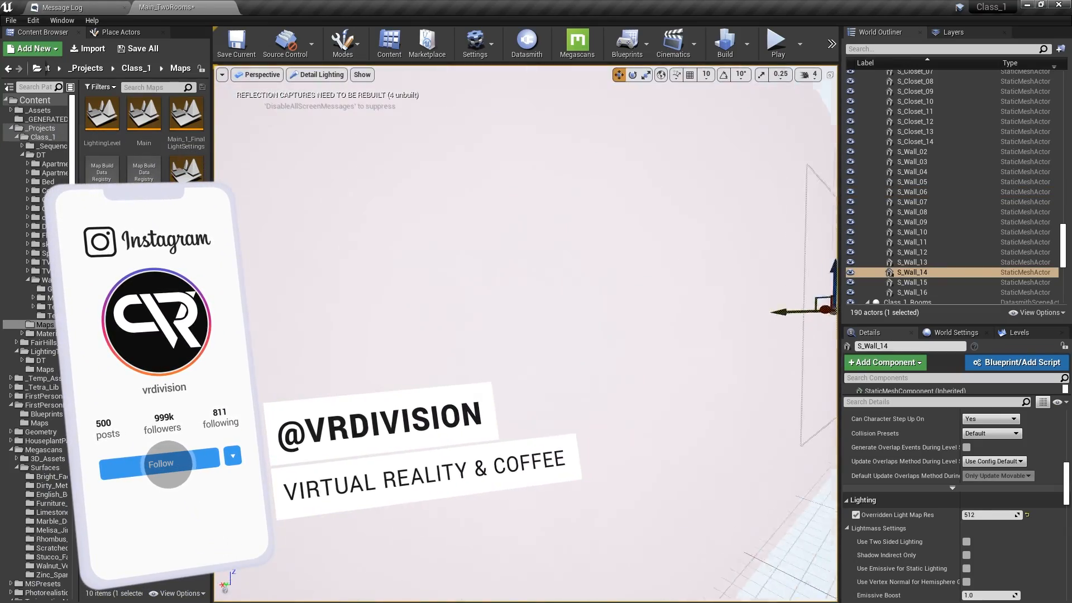
# Inspect the room interior in Detail Lighting view and return the viewport to Lit view.
pyautogui.moveTo(592, 361); pyautogui.dragTo(424, 357, button='right')
pyautogui.hotkey('alt', '3')
pyautogui.hotkey('alt', '5')
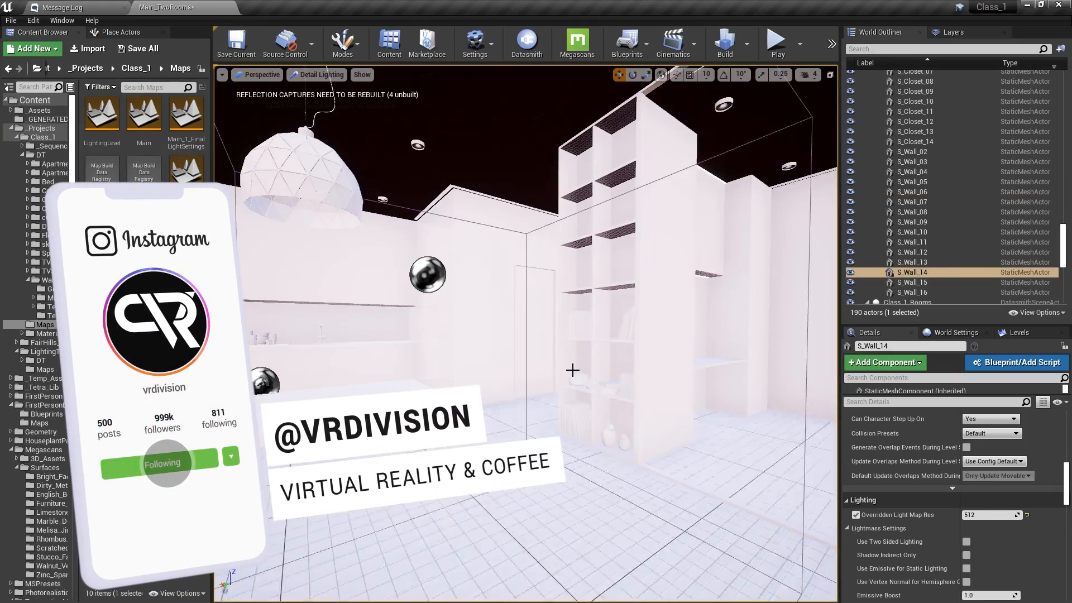
pyautogui.moveTo(572, 370); pyautogui.dragTo(502, 370, button='right')
pyautogui.hotkey('alt', '4')
pyautogui.moveTo(524, 335); pyautogui.dragTo(257, 335, button='right')
pyautogui.press('w')
pyautogui.press('w')
pyautogui.moveTo(522, 373)
pyautogui.mouseDown(button='right')
pyautogui.moveTo(313, 361)
pyautogui.moveTo(508, 373)
pyautogui.mouseUp(button='right')
pyautogui.press('s')
# Select the split wall pieces S_Wall_02 and S_Wall_06 to check their lightmap resolutions.
pyautogui.click(546, 404)
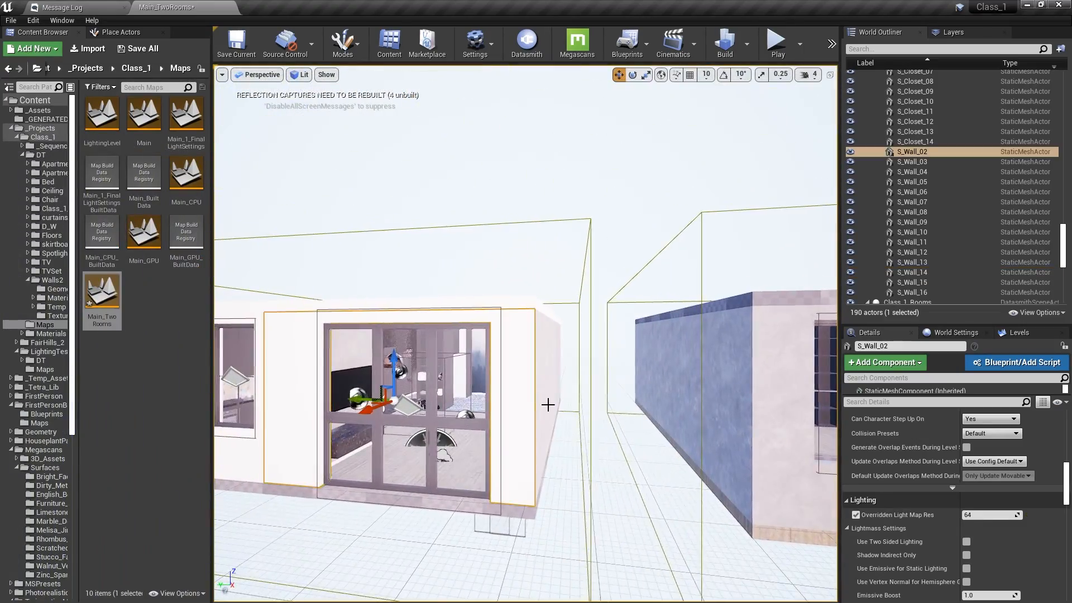
pyautogui.press('w')
pyautogui.moveTo(548, 404); pyautogui.dragTo(687, 394, button='right')
pyautogui.click(462, 377)
pyautogui.moveTo(462, 377); pyautogui.dragTo(358, 371, button='right')
pyautogui.press('w')
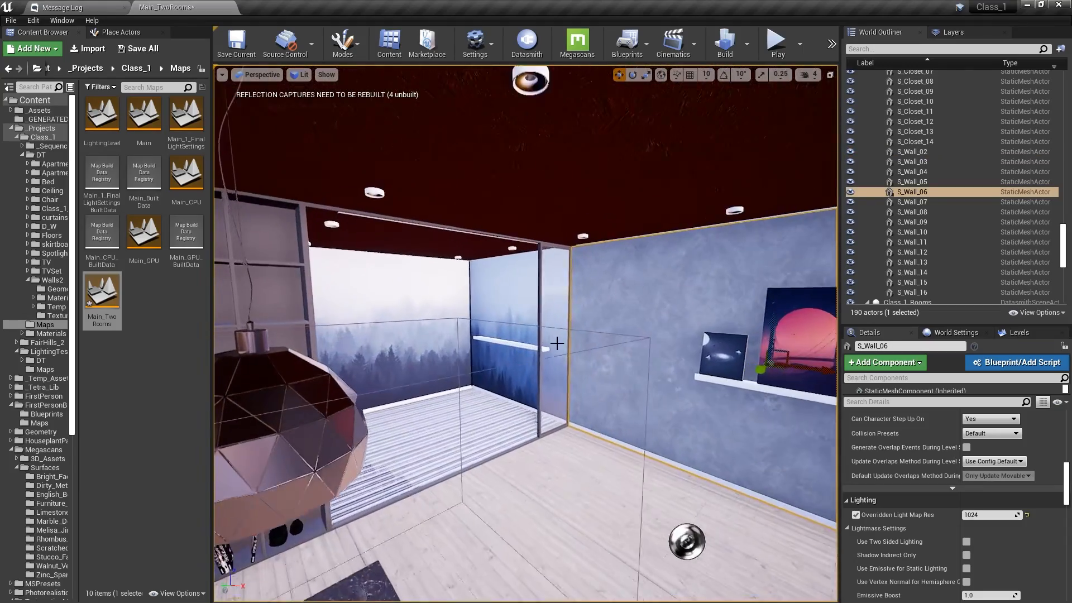
pyautogui.click(497, 290)
# Temporarily isolate all the split walls from S_Wall_02 to S_Wall_16 to view their layout, and unhide everything again.
pyautogui.click(927, 292)
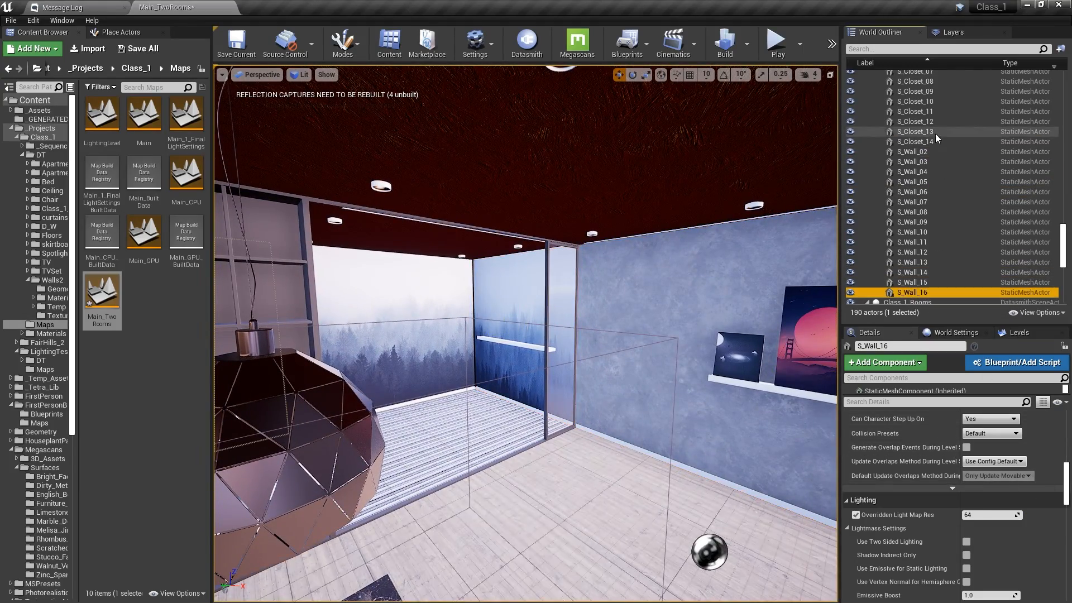
pyautogui.click(933, 152)
pyautogui.keyDown('shift'); pyautogui.click(929, 291); pyautogui.keyUp('shift')
pyautogui.press('f')
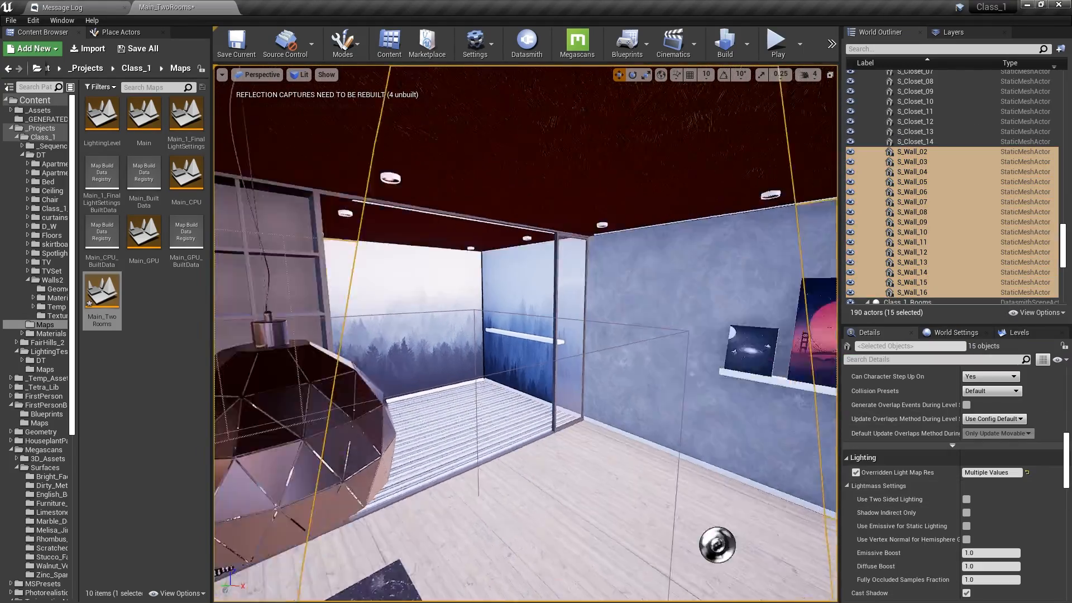
pyautogui.hotkey('shift', 'h')
pyautogui.press('f')
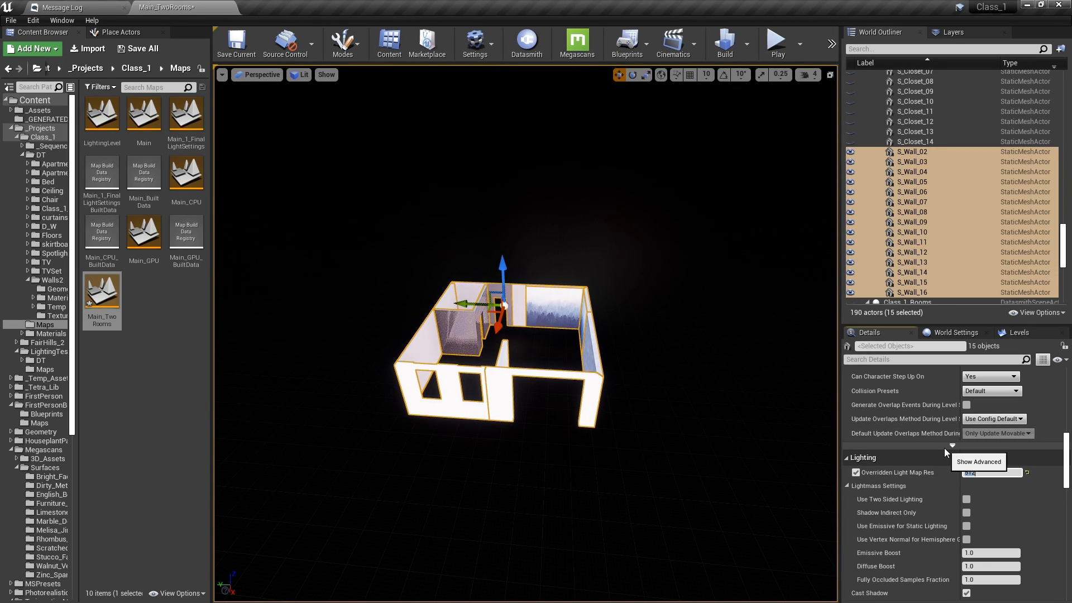
pyautogui.moveTo(544, 414); pyautogui.dragTo(643, 414, button='right')
pyautogui.hotkey('ctrl', 'h')
# Override the lightmap resolution of the one-piece wall mesh S_Wall_017 with 1024.
pyautogui.click(523, 397)
pyautogui.press('f')
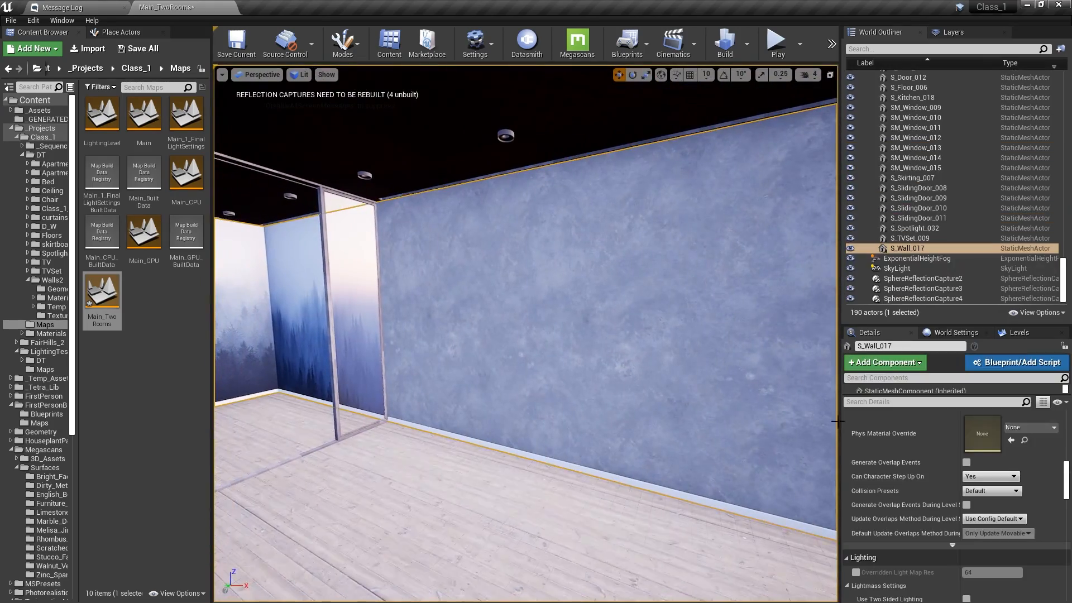
pyautogui.scroll(-2, 973, 545)
pyautogui.click(859, 536)
pyautogui.click(984, 539)
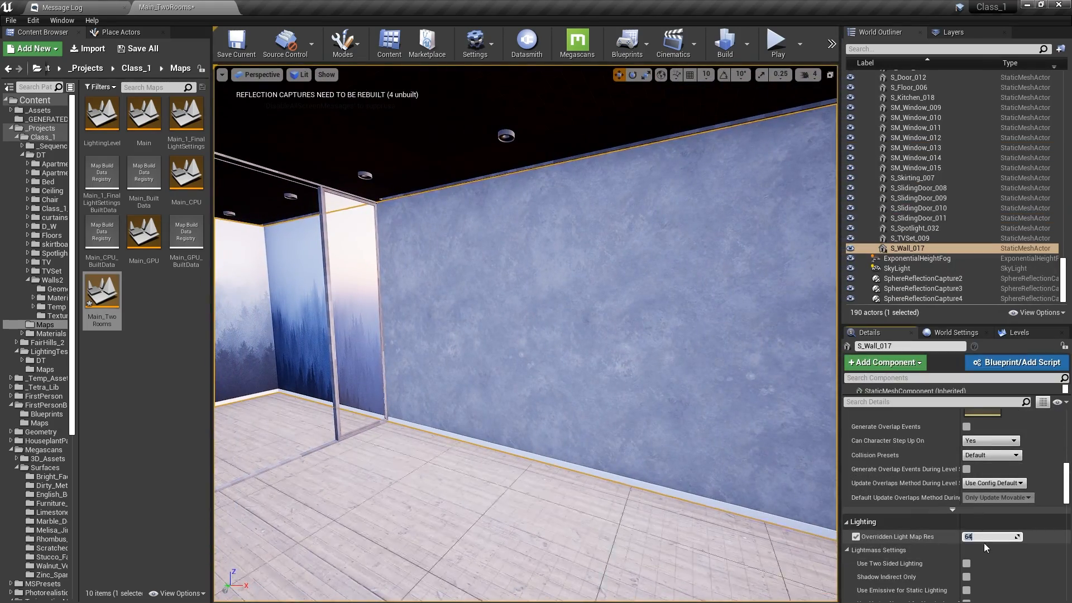
pyautogui.write('1024')
# Set the overridden lightmap resolution of the floor mesh S_Floor_006 to 512.
pyautogui.moveTo(631, 358)
pyautogui.mouseDown(button='right')
pyautogui.moveTo(591, 340)
pyautogui.moveTo(591, 358)
pyautogui.moveTo(617, 366)
pyautogui.moveTo(642, 357)
pyautogui.mouseUp(button='right')
pyautogui.click(591, 340)
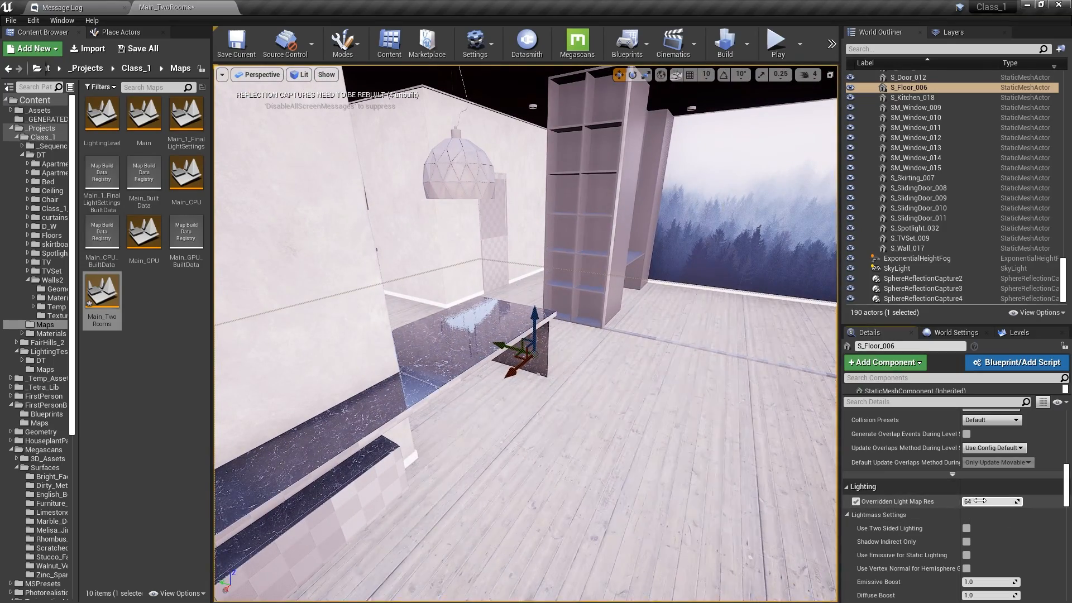
pyautogui.moveTo(619, 383); pyautogui.dragTo(531, 397, button='right')
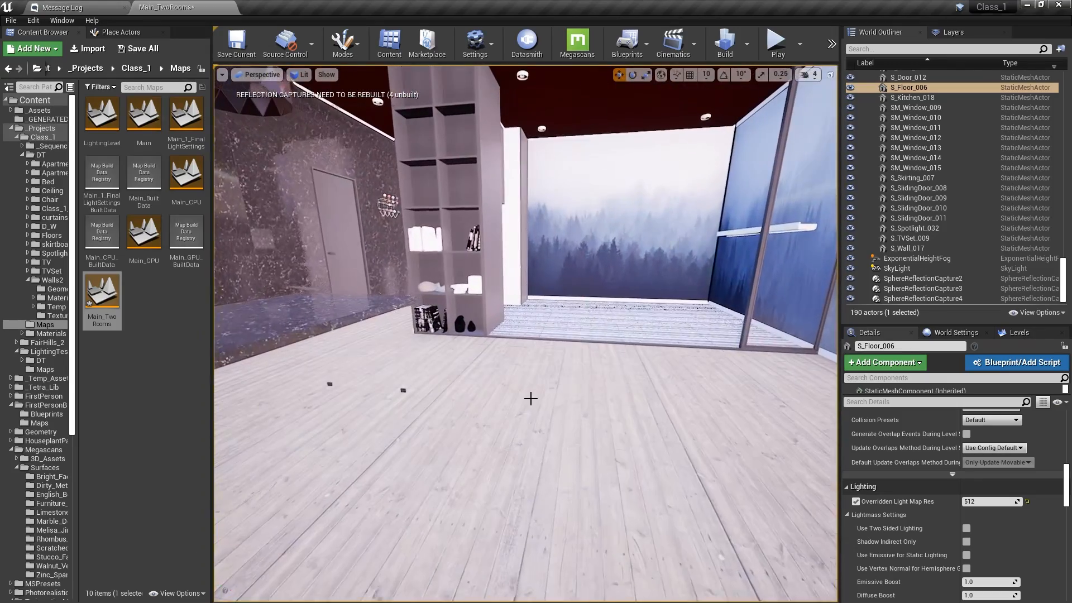
# Select the split floor pieces S_Floor_3 and S_Floor_2 to check their lightmap resolutions, and clear the selection.
pyautogui.click(596, 391)
pyautogui.moveTo(596, 391); pyautogui.dragTo(635, 332, button='right')
pyautogui.click(635, 332)
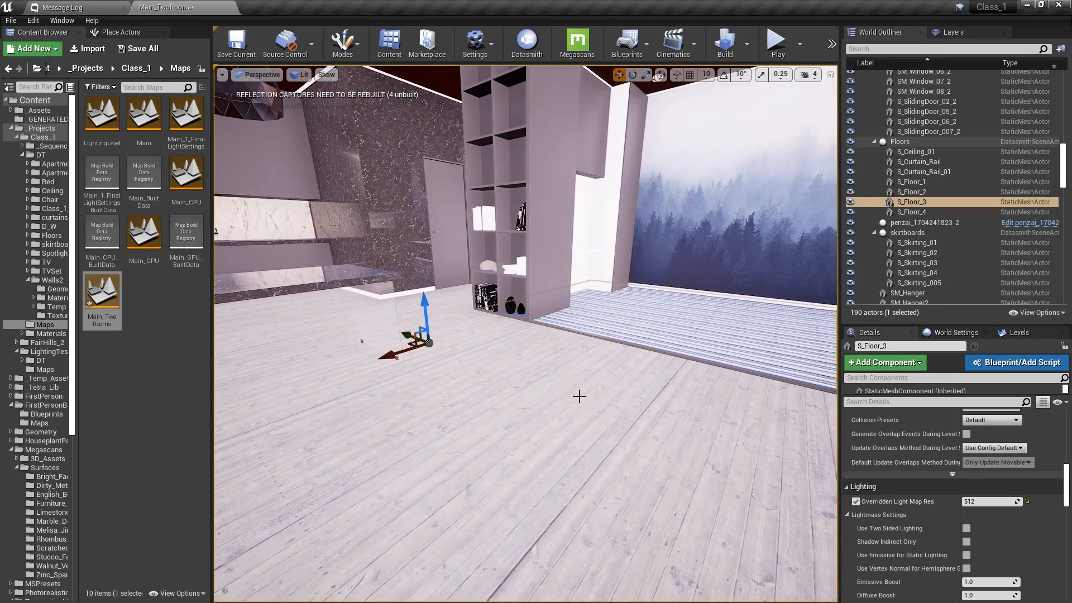
pyautogui.moveTo(580, 397); pyautogui.dragTo(631, 391, button='right')
pyautogui.click(646, 391)
pyautogui.keyDown('ctrl'); pyautogui.click(667, 371); pyautogui.keyUp('ctrl')
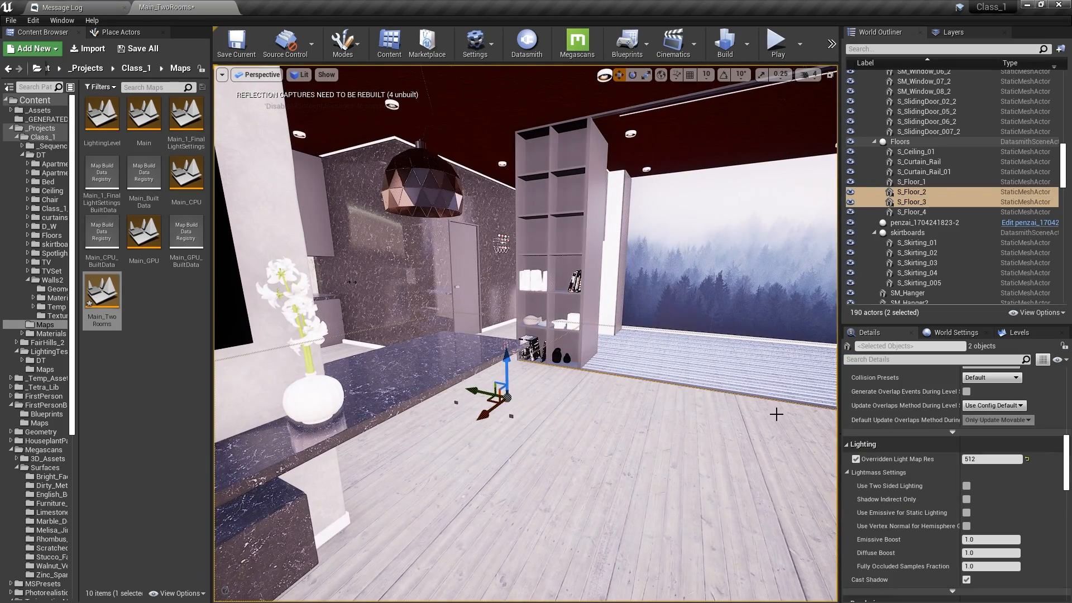
pyautogui.moveTo(745, 415); pyautogui.dragTo(596, 392, button='right')
pyautogui.press('Escape')
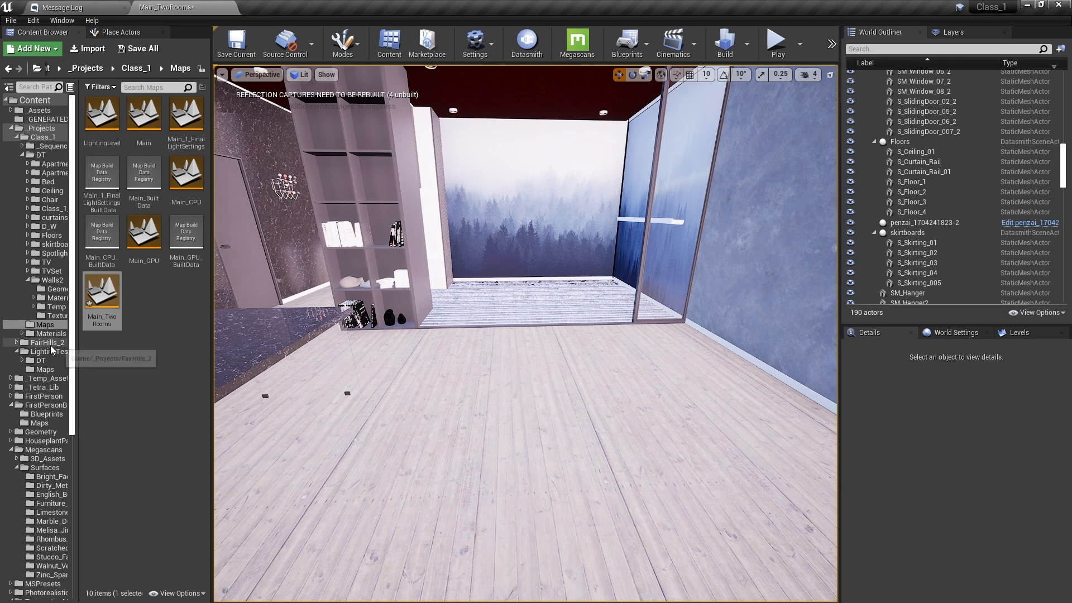
# Place the S_TestMesh_22 teapot from the LightingTests TestLighting Geometries folder on the floor of the split-mesh room.
pyautogui.click(49, 368)
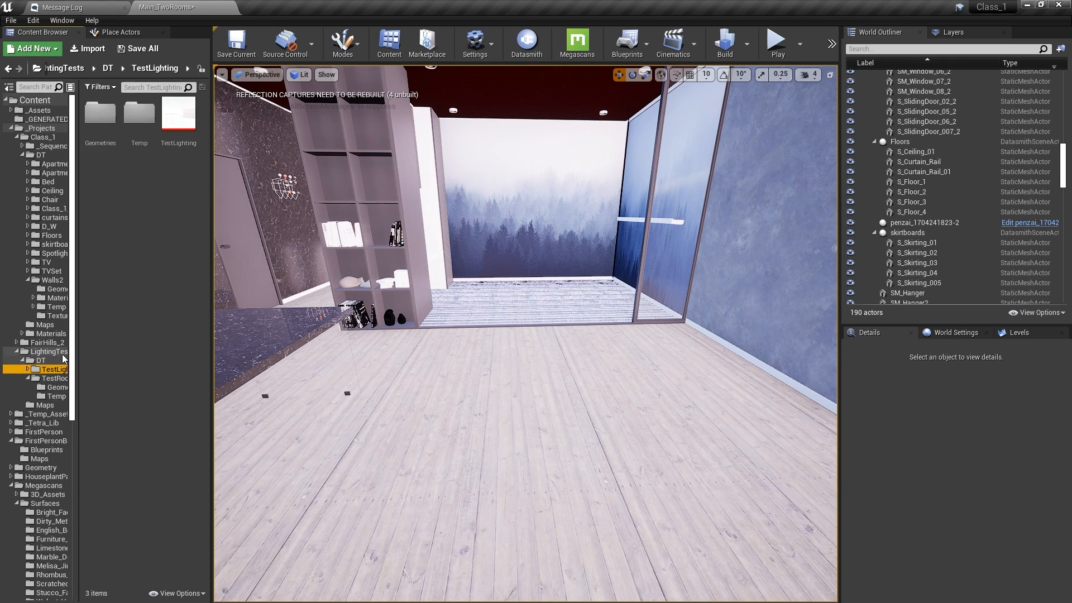
pyautogui.press('Right')
pyautogui.press('Down')
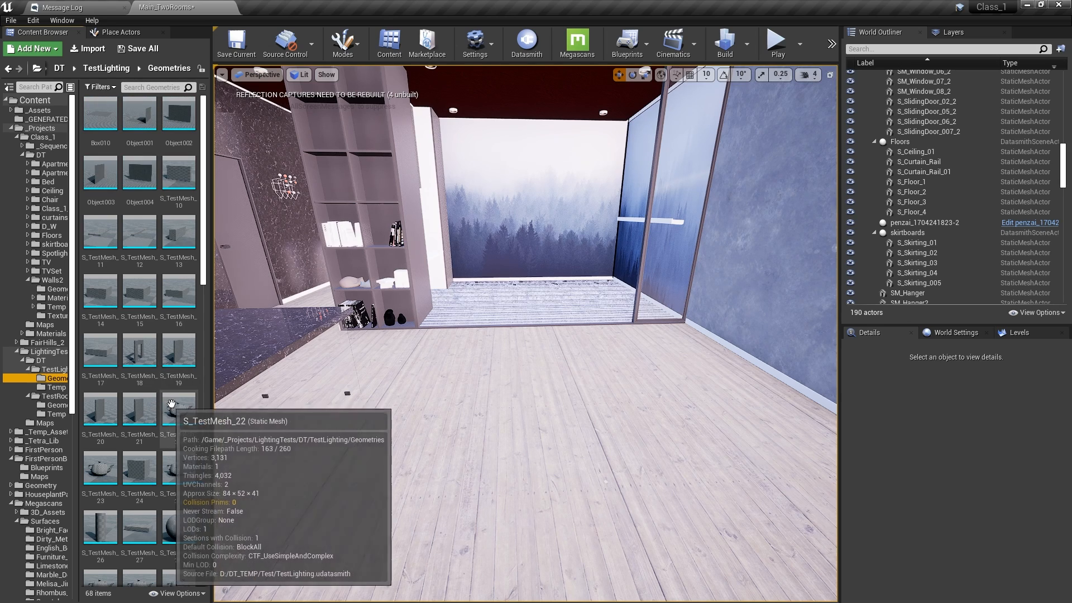
pyautogui.moveTo(179, 410); pyautogui.dragTo(479, 390)
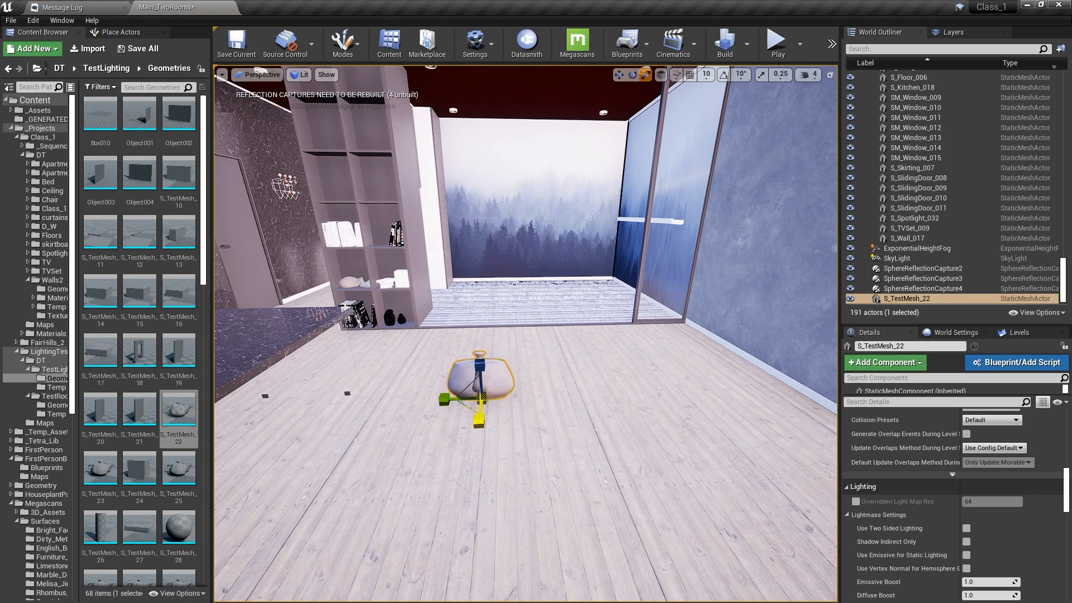
pyautogui.hotkey('ctrl', 'z')
# Enlarge the teapot and place a copy of it at the matching spot in the one-piece room.
pyautogui.moveTo(437, 398); pyautogui.dragTo(565, 396)
pyautogui.moveTo(492, 400); pyautogui.dragTo(296, 395, button='right')
pyautogui.press('Escape')
pyautogui.moveTo(471, 340)
pyautogui.mouseDown(button='right')
pyautogui.moveTo(580, 341)
pyautogui.moveTo(472, 340)
pyautogui.mouseUp(button='right')
pyautogui.click(490, 348)
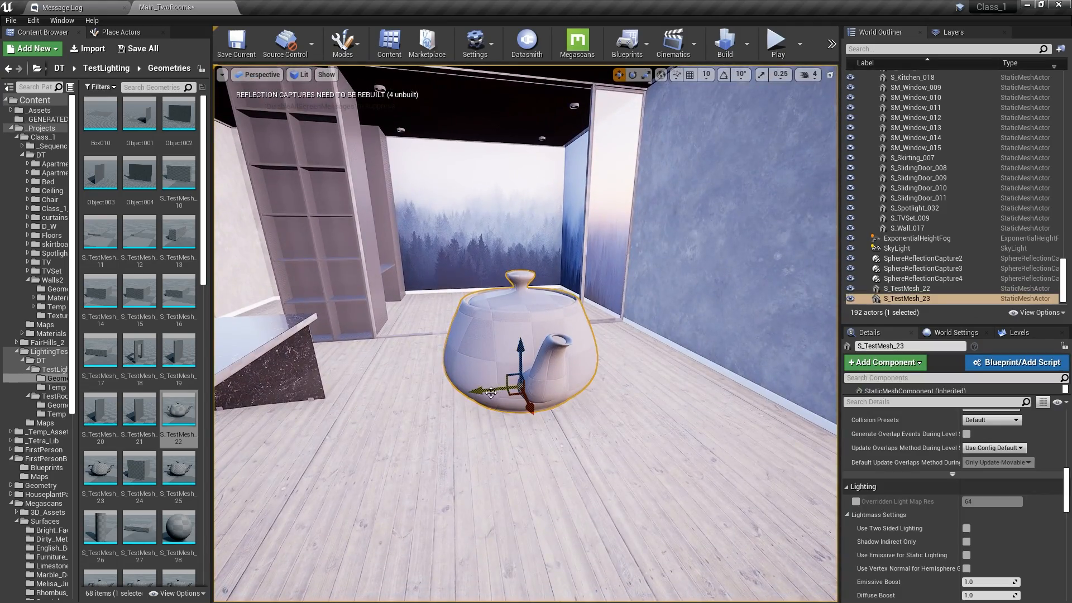
pyautogui.moveTo(492, 396)
pyautogui.mouseDown(button='right')
pyautogui.moveTo(531, 395)
pyautogui.moveTo(469, 396)
pyautogui.moveTo(491, 396)
pyautogui.mouseUp(button='right')
pyautogui.moveTo(453, 395)
pyautogui.keyDown('shift'); pyautogui.mouseDown()
pyautogui.moveTo(363, 397)
pyautogui.moveTo(559, 391)
pyautogui.moveTo(335, 398)
pyautogui.moveTo(469, 394)
pyautogui.mouseUp(); pyautogui.keyUp('shift')
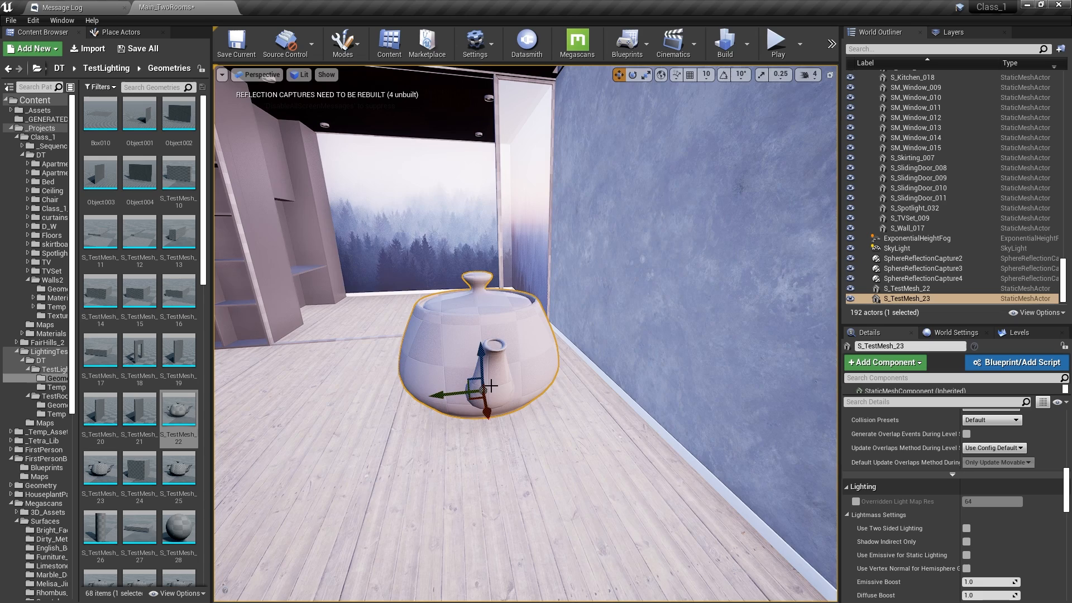
pyautogui.moveTo(469, 393)
pyautogui.mouseDown(button='right')
pyautogui.moveTo(425, 397)
pyautogui.moveTo(464, 394)
pyautogui.mouseUp(button='right')
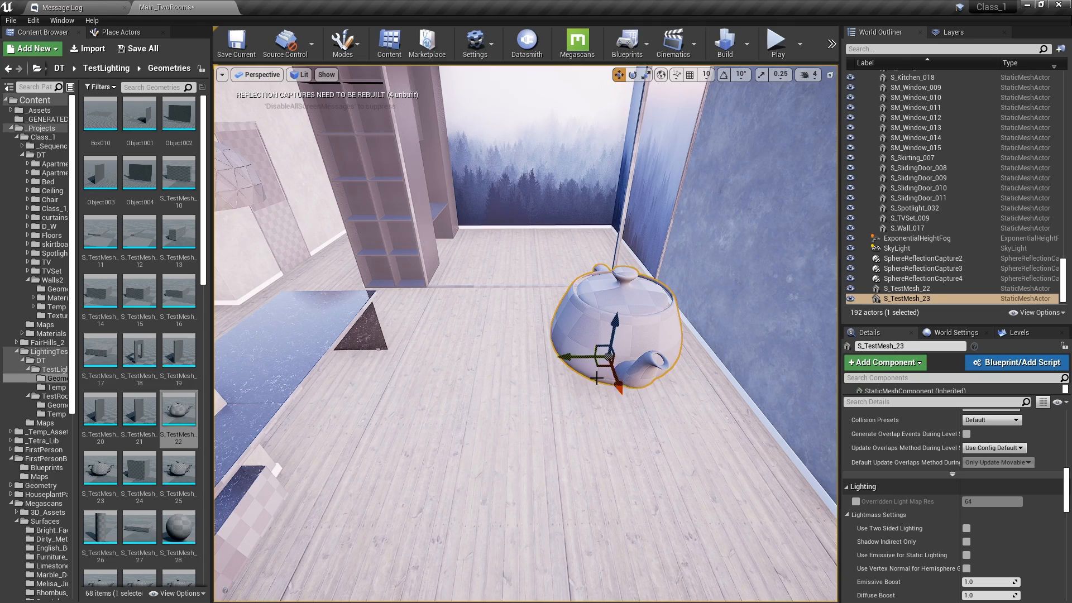
# Duplicate the S_TestMesh_23 teapot and position the copy on the kitchen side of the split-mesh room.
pyautogui.keyDown('alt'); pyautogui.moveTo(580, 355); pyautogui.dragTo(224, 372); pyautogui.keyUp('alt')
pyautogui.moveTo(485, 358)
pyautogui.keyDown('shift'); pyautogui.mouseDown()
pyautogui.moveTo(441, 357)
pyautogui.moveTo(486, 357)
pyautogui.mouseUp(); pyautogui.keyUp('shift')
pyautogui.moveTo(567, 302); pyautogui.dragTo(636, 325, button='right')
pyautogui.press('Escape')
pyautogui.click(455, 428)
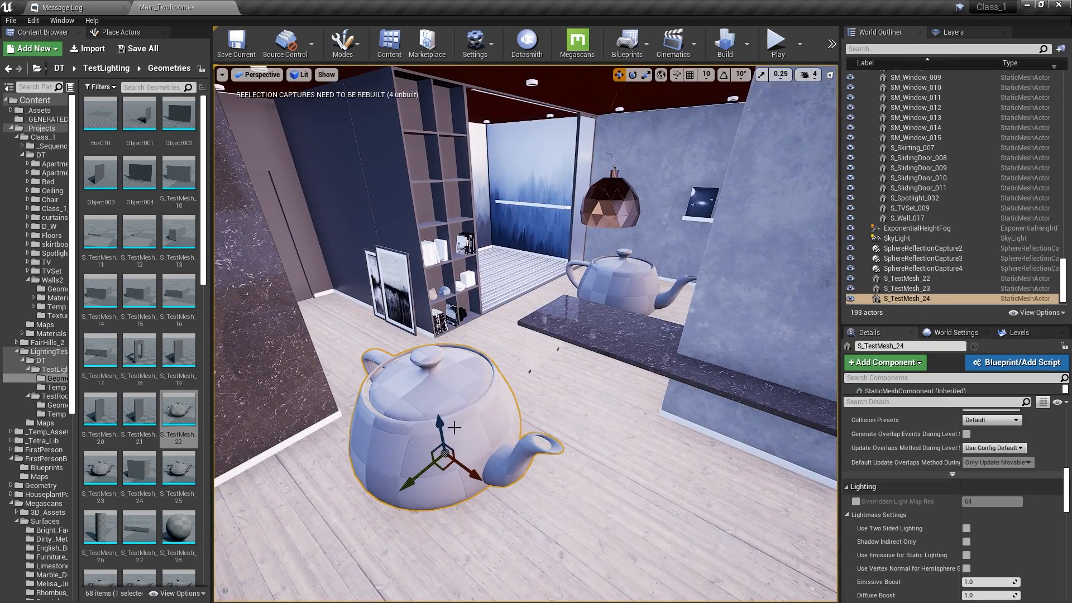
# Duplicate the S_TestMesh_24 teapot and position the copy beside the kitchen in the one-piece room.
pyautogui.keyDown('alt'); pyautogui.keyDown('shift'); pyautogui.moveTo(420, 476); pyautogui.dragTo(441, 455); pyautogui.keyUp('shift'); pyautogui.keyUp('alt')
pyautogui.scroll(2, 893, 211)
pyautogui.scroll(-3, 893, 210)
pyautogui.click(907, 299)
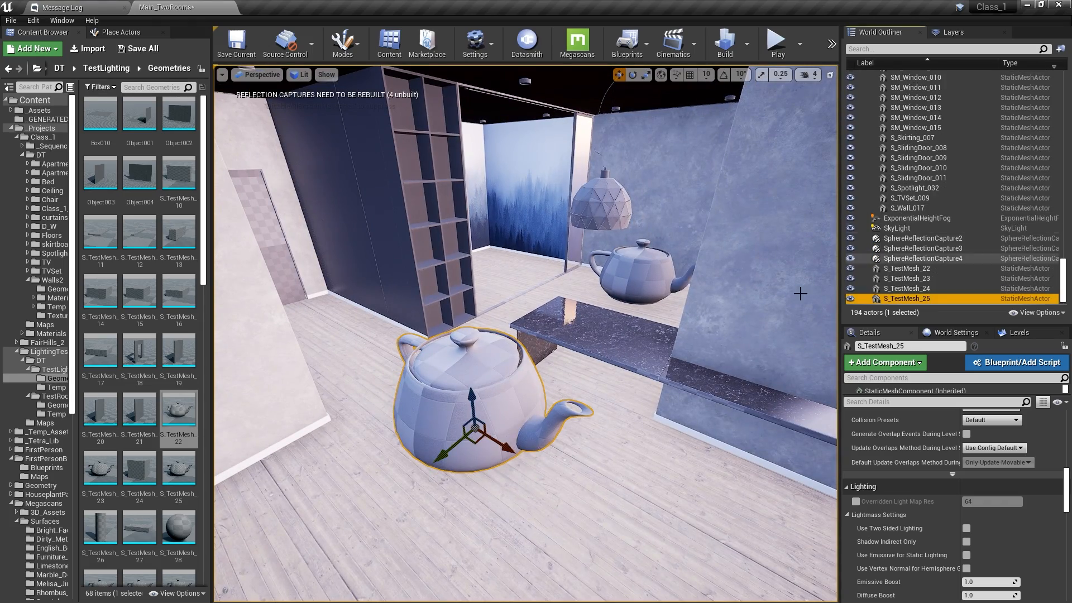
pyautogui.keyDown('alt'); pyautogui.moveTo(799, 292); pyautogui.dragTo(709, 302); pyautogui.keyUp('alt')
pyautogui.moveTo(536, 371); pyautogui.dragTo(496, 349, button='right')
pyautogui.moveTo(438, 358); pyautogui.dragTo(532, 373)
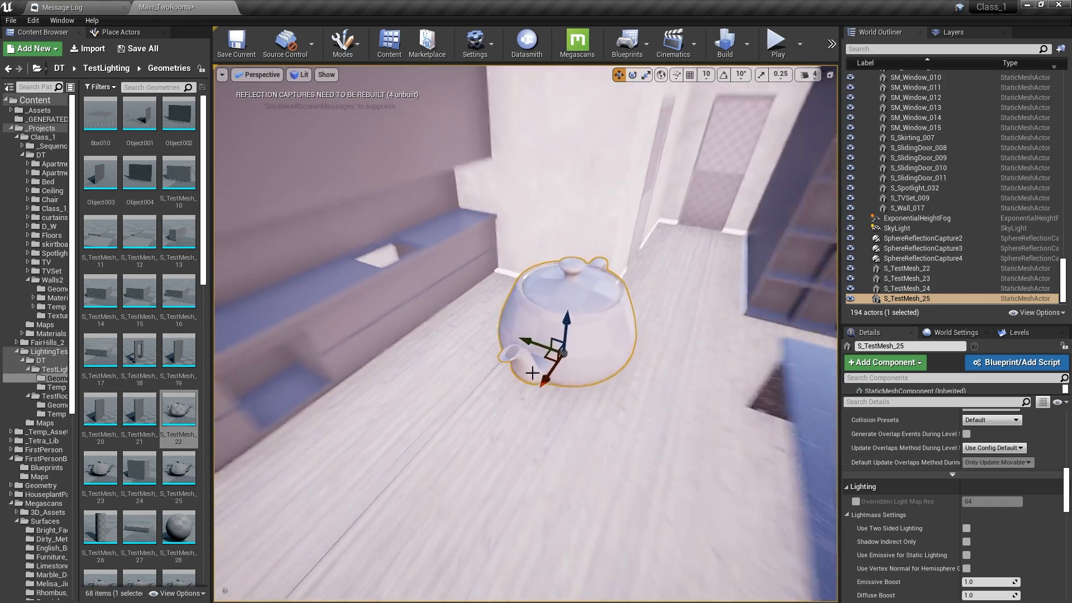
pyautogui.moveTo(531, 374); pyautogui.dragTo(475, 374, button='right')
# Add a spot light near the kitchen teapot in the one-piece room and adjust its position.
pyautogui.click(117, 32)
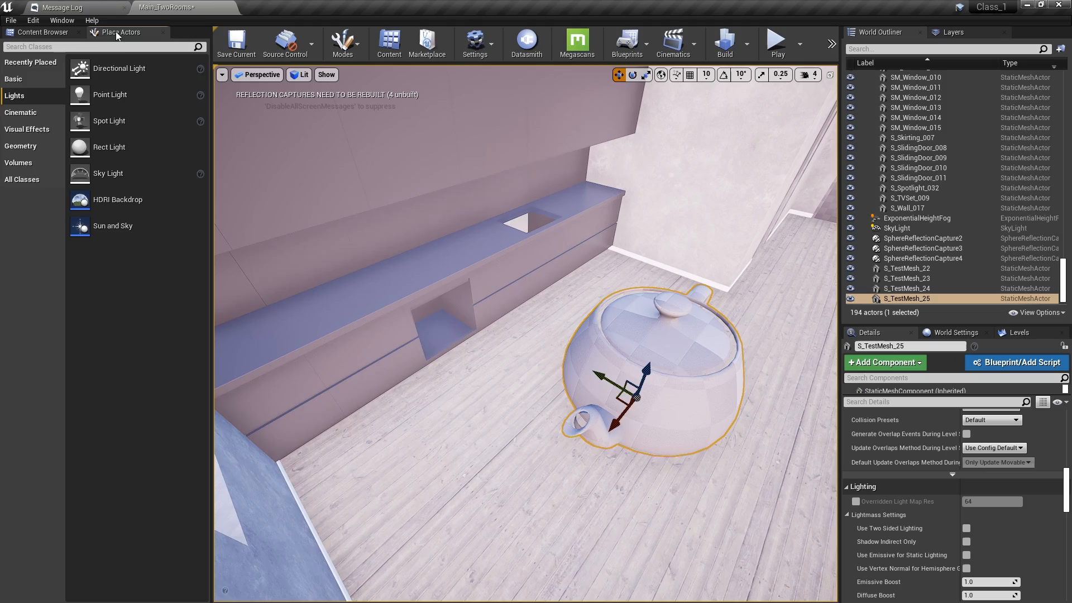
pyautogui.moveTo(381, 288); pyautogui.dragTo(586, 427)
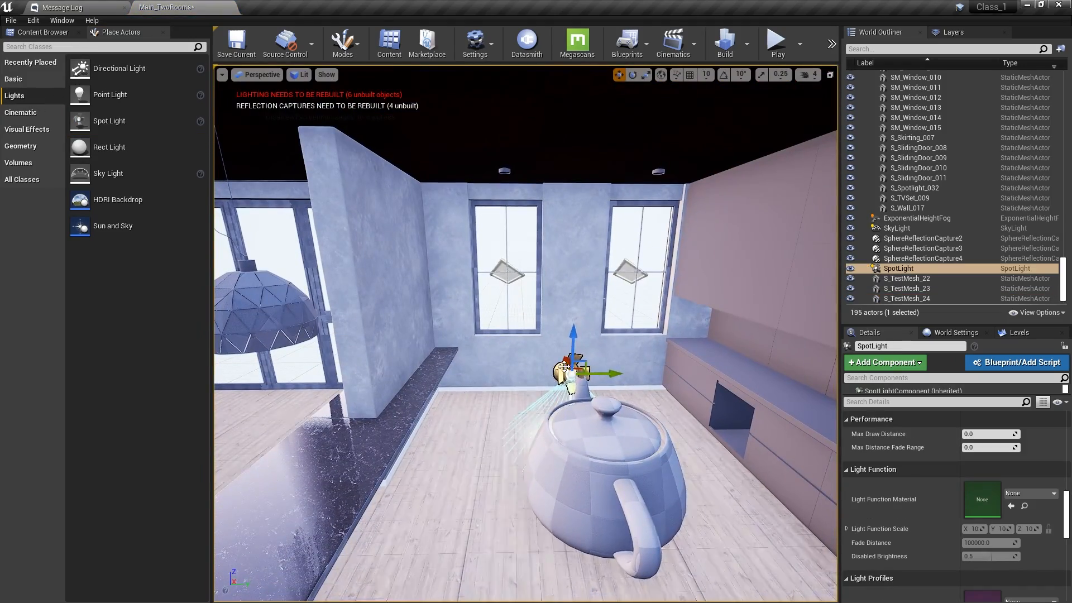
pyautogui.moveTo(624, 200); pyautogui.dragTo(771, 202, button='right')
pyautogui.moveTo(487, 214); pyautogui.dragTo(520, 227)
pyautogui.press('w')
pyautogui.moveTo(505, 156); pyautogui.dragTo(507, 183, button='right')
pyautogui.moveTo(565, 187); pyautogui.dragTo(411, 207)
pyautogui.moveTo(410, 206); pyautogui.dragTo(559, 240, button='right')
# Duplicate the spot light into the split-mesh room and adjust the copy's position.
pyautogui.keyDown('alt'); pyautogui.moveTo(514, 300); pyautogui.dragTo(447, 300); pyautogui.keyUp('alt')
pyautogui.moveTo(447, 300); pyautogui.dragTo(376, 282, button='right')
pyautogui.moveTo(408, 235); pyautogui.dragTo(409, 265)
pyautogui.moveTo(408, 265); pyautogui.dragTo(808, 149, button='right')
# Switch the viewport to game view and start building the level's lighting.
pyautogui.press('g')
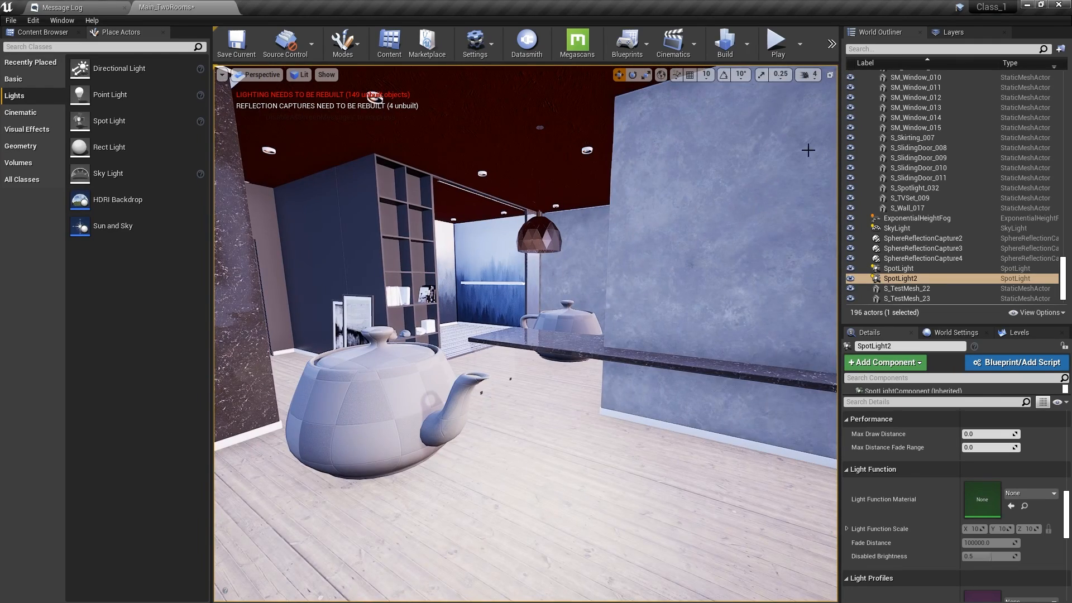
pyautogui.click(746, 45)
pyautogui.click(785, 81)
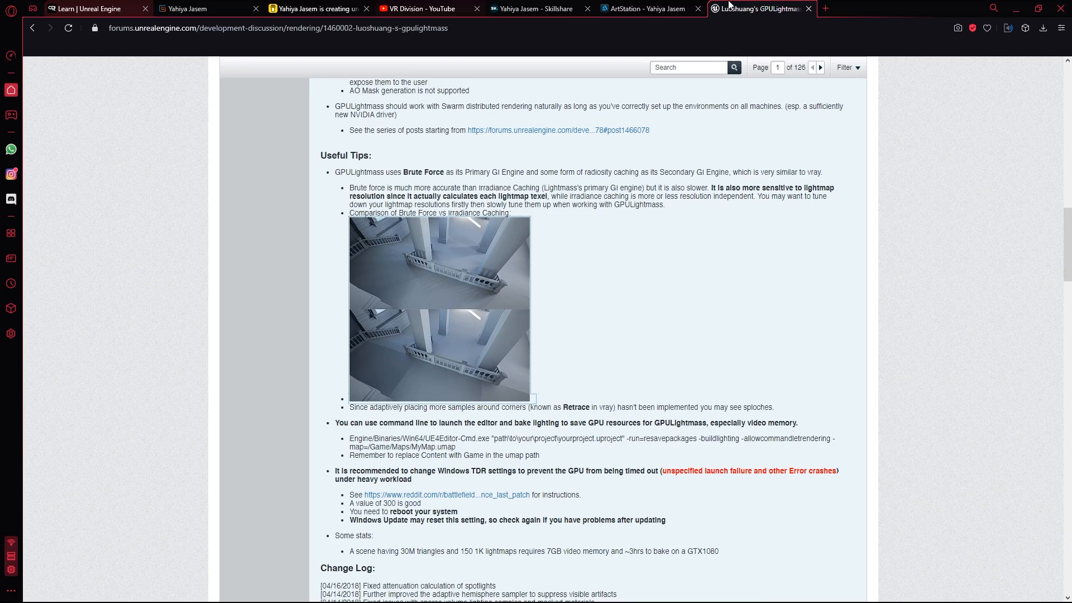
# In the web browser, close the GPULightmass forum page, browse the VR Division Learn page and open the Gumroad page with the project files.
pyautogui.middleClick(728, 5)
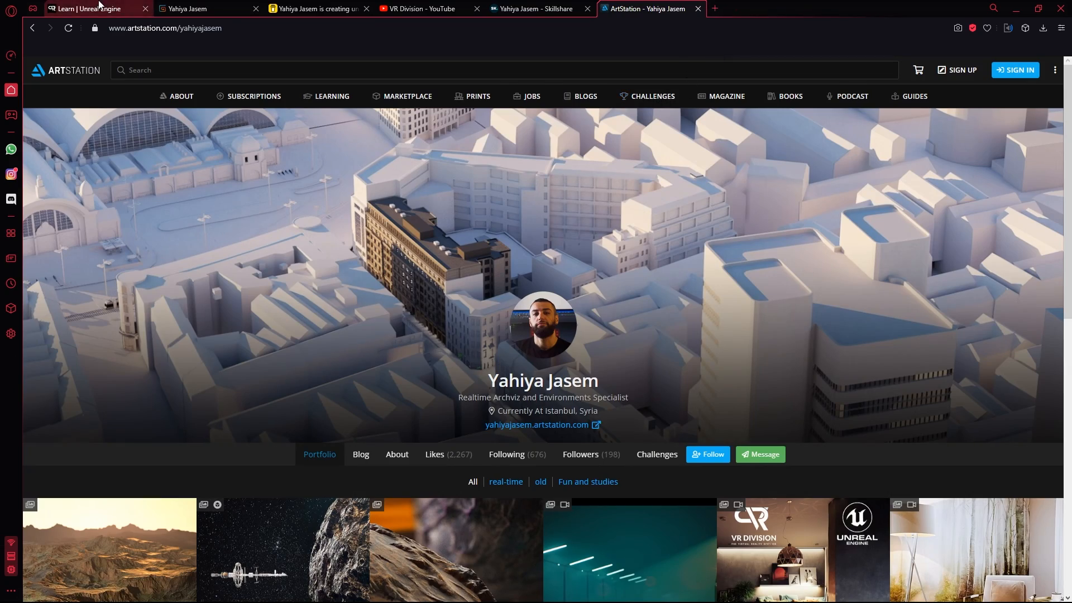
pyautogui.click(100, 5)
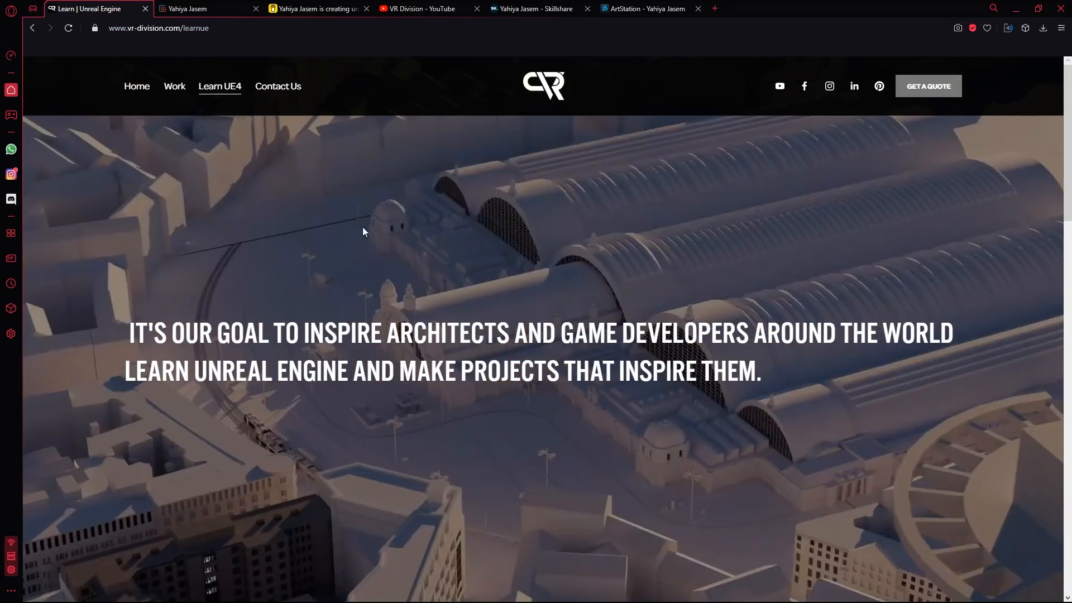
pyautogui.scroll(-15, 363, 232)
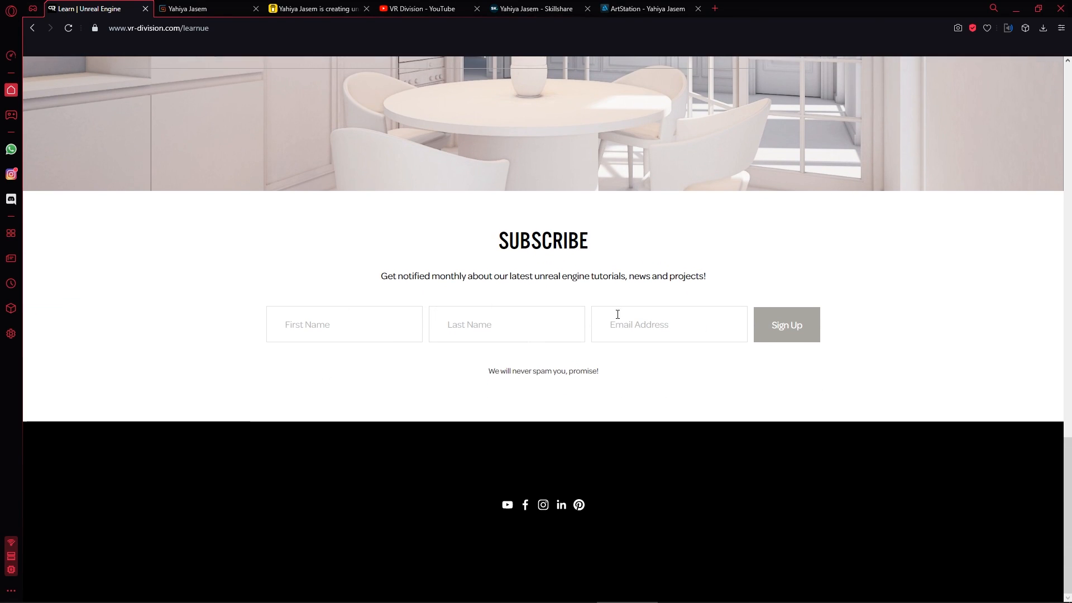
pyautogui.scroll(6, 495, 371)
pyautogui.scroll(10, 457, 328)
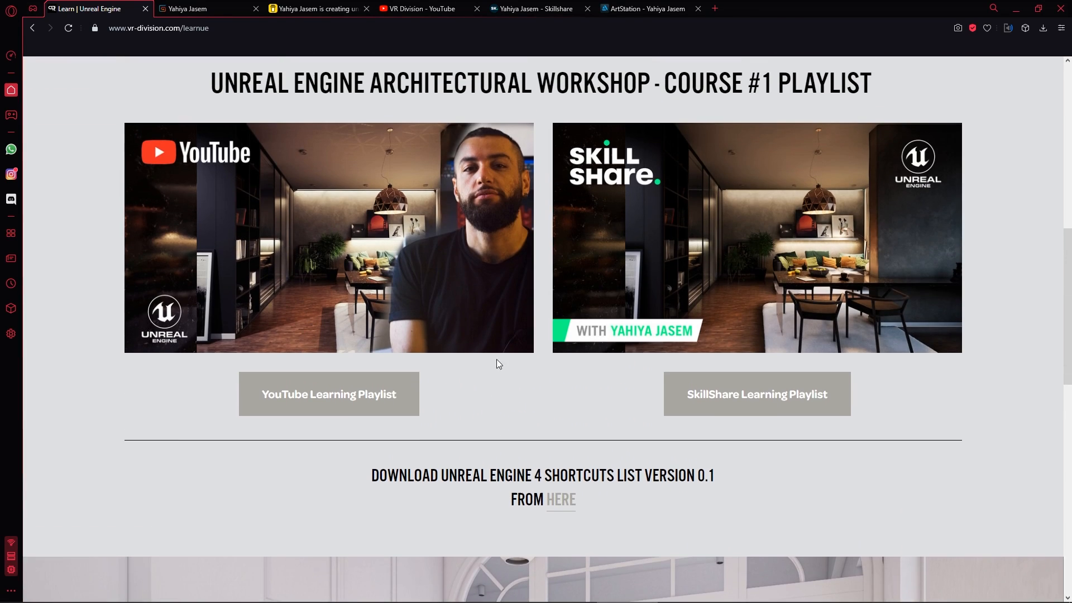
pyautogui.scroll(-3, 663, 370)
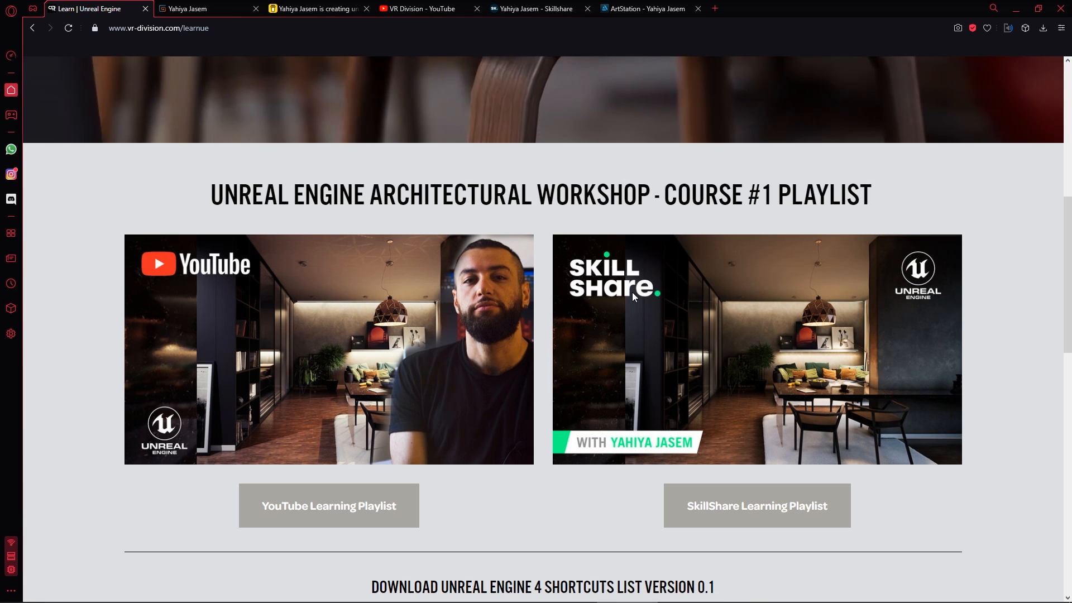
pyautogui.scroll(-2, 623, 283)
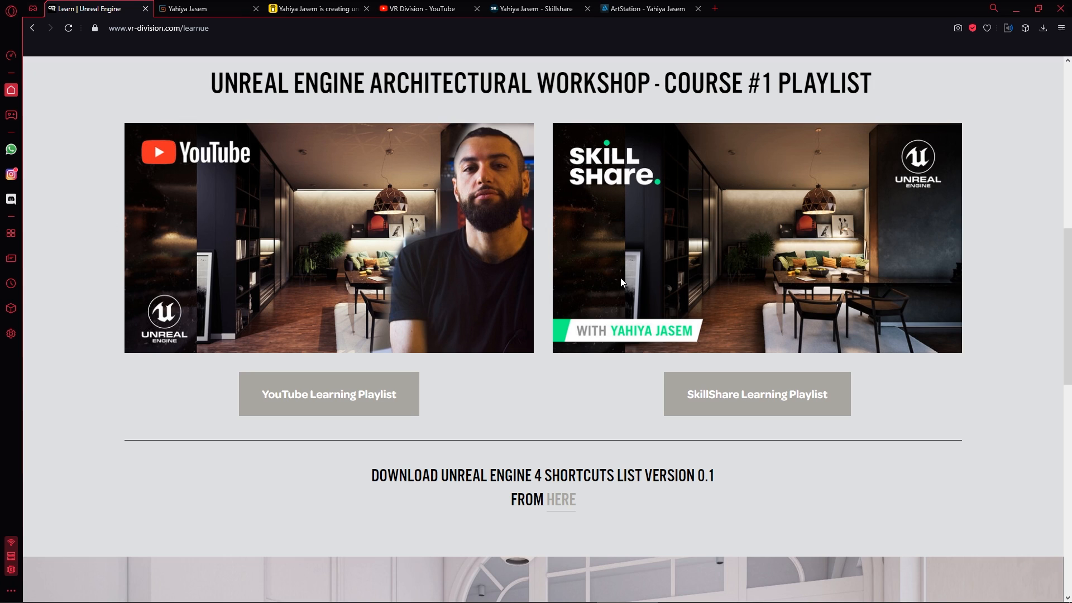
pyautogui.scroll(2, 744, 501)
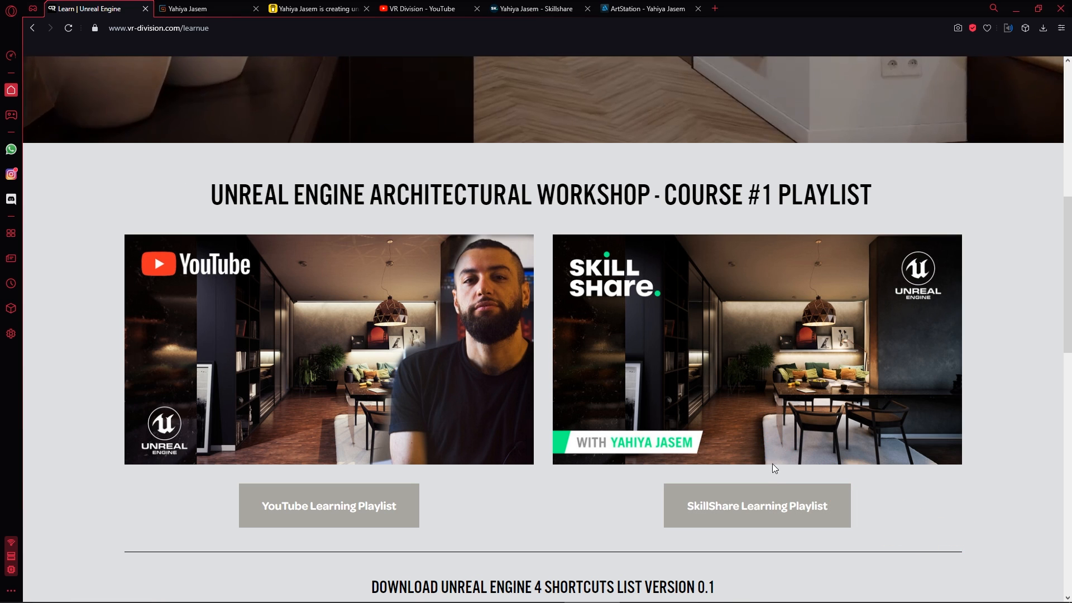
pyautogui.scroll(-3, 734, 226)
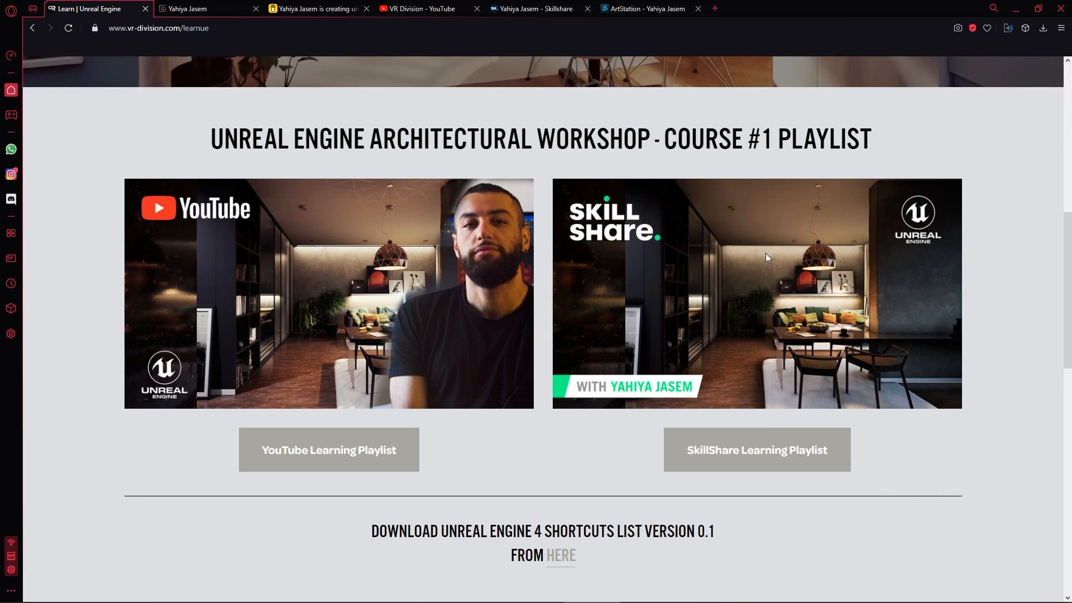
pyautogui.hotkey('ctrl', 'Tab')
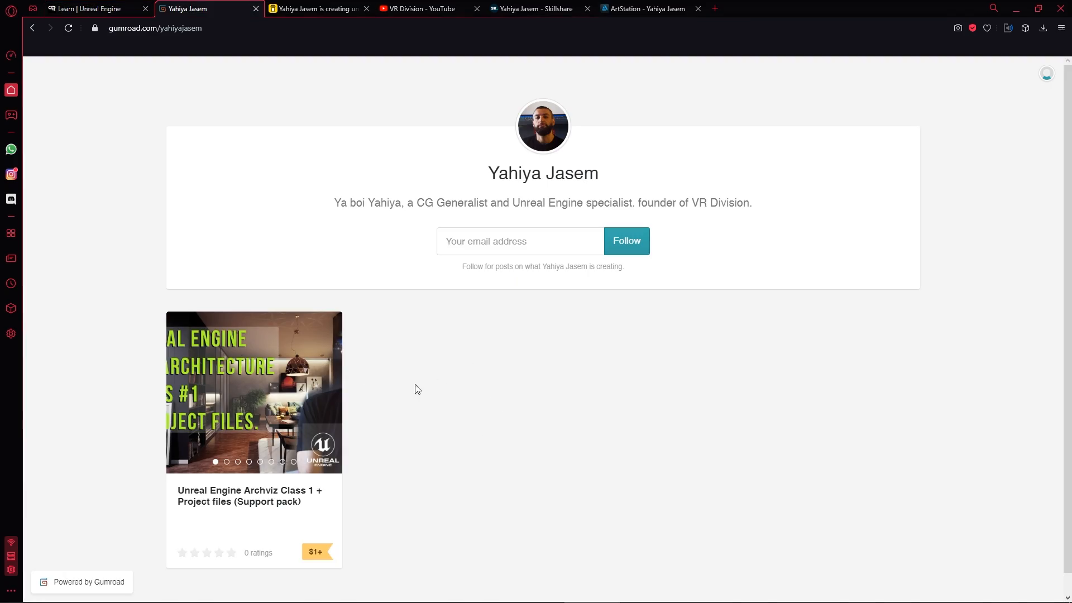
# Check the lighting build's progress in Unreal Editor, return to the browser and open the "Unreal Engine Archviz Class 1 + Project files" product.
pyautogui.hotkey('alt', 'Tab')
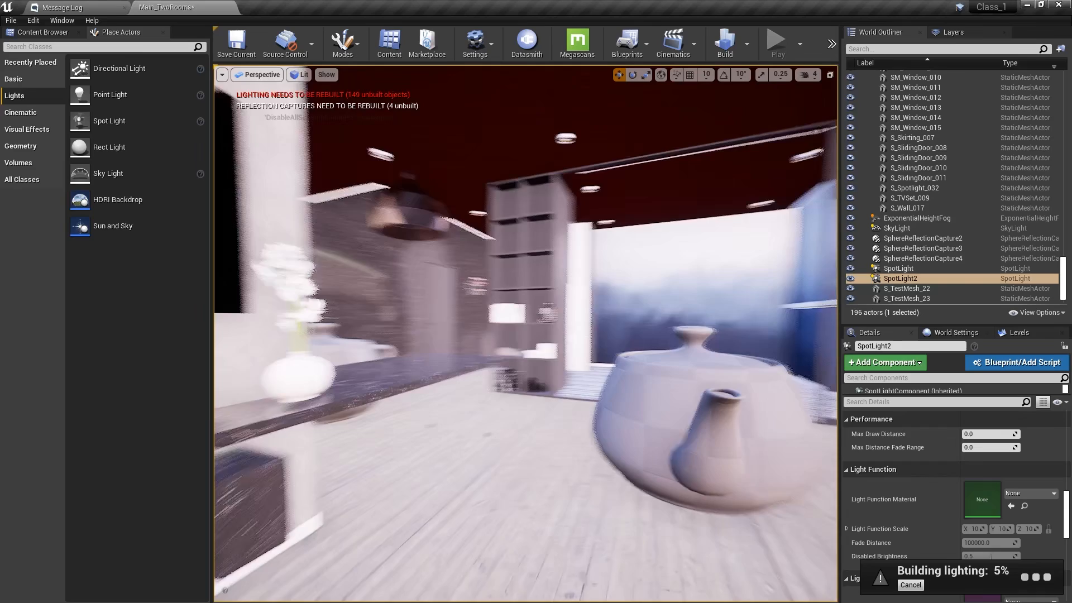
pyautogui.hotkey('alt', 'Tab')
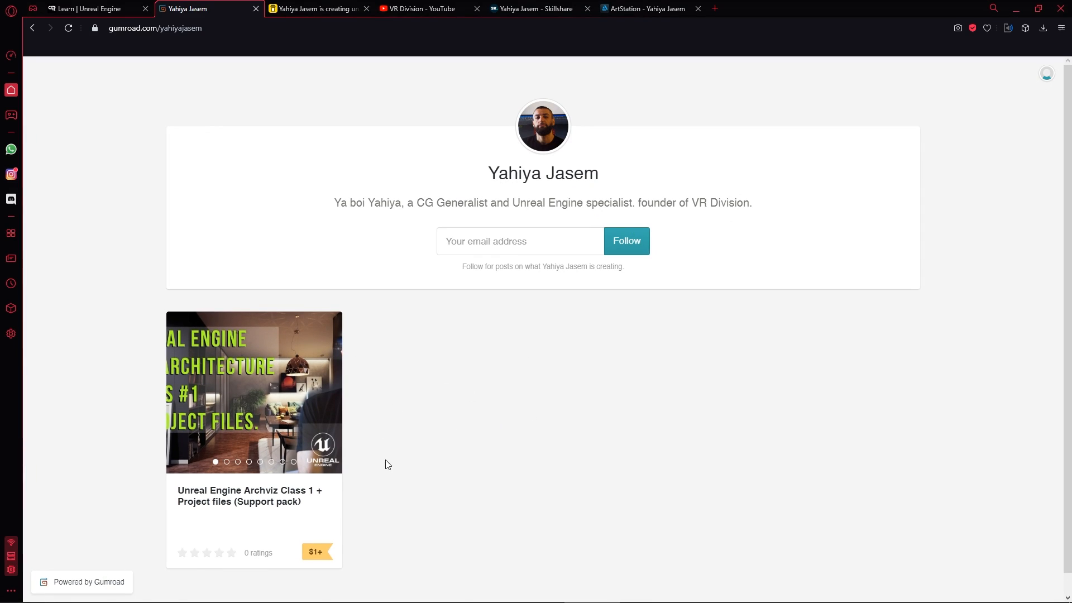
pyautogui.click(326, 392)
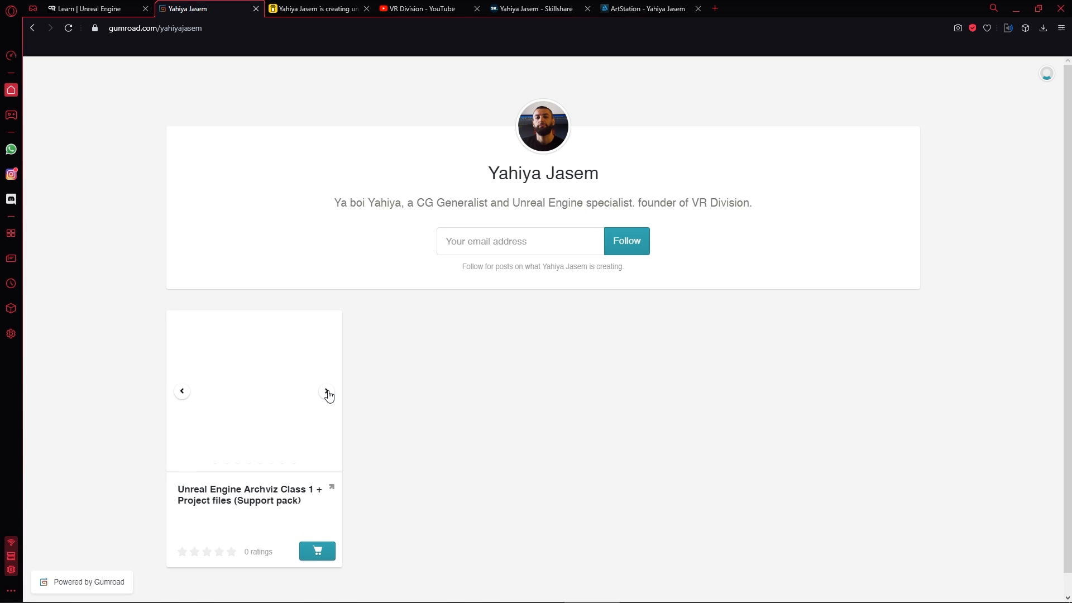
pyautogui.click(271, 411)
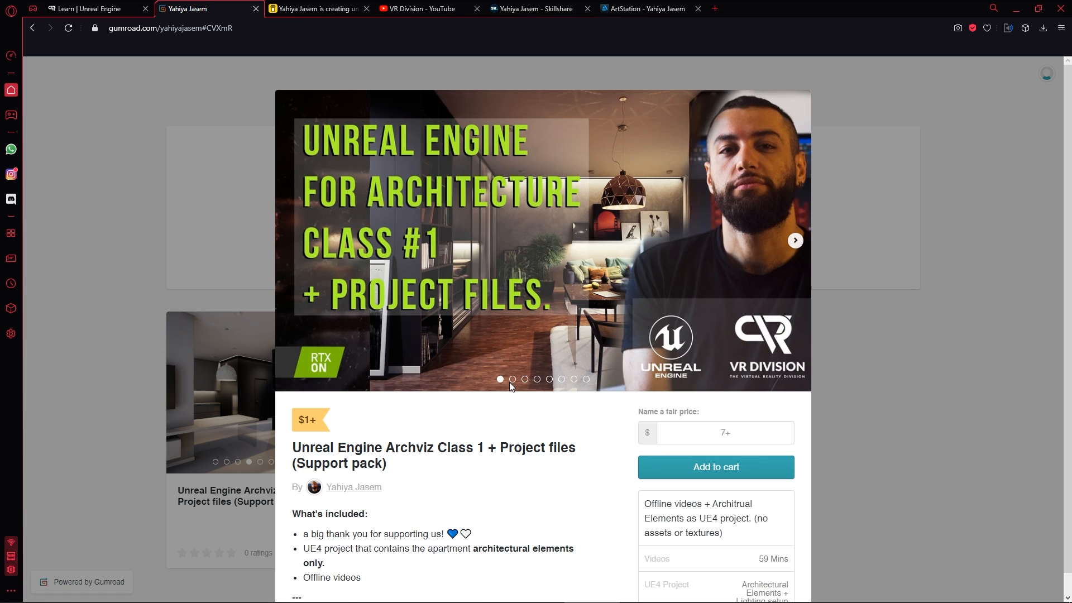
# Look through the second to fourth preview images of the Gumroad support pack and read its description of included content.
pyautogui.click(511, 380)
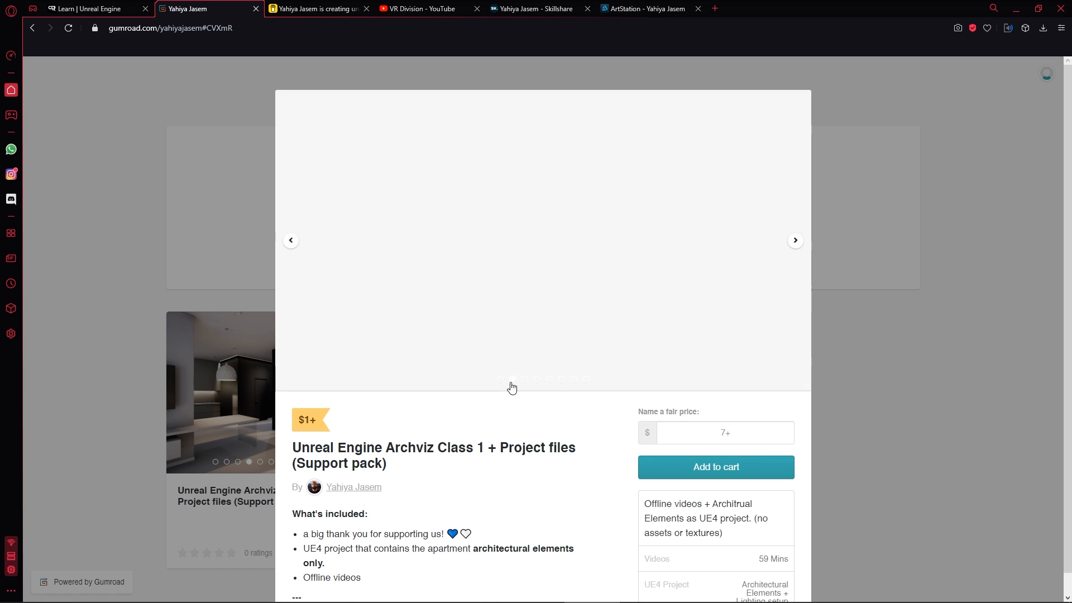
pyautogui.click(526, 380)
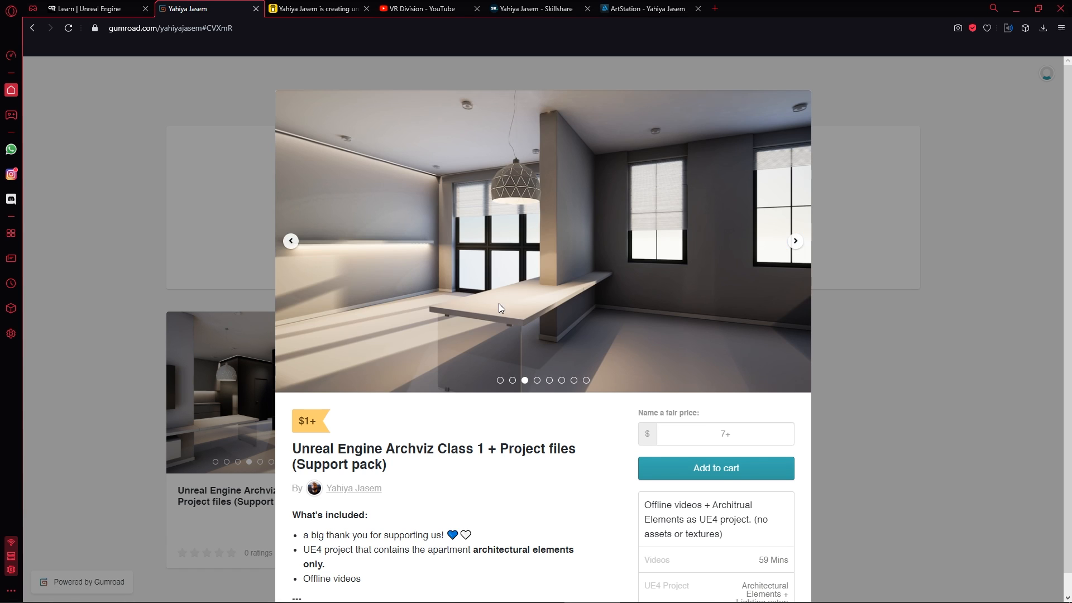
pyautogui.click(537, 379)
pyautogui.scroll(-1, 567, 280)
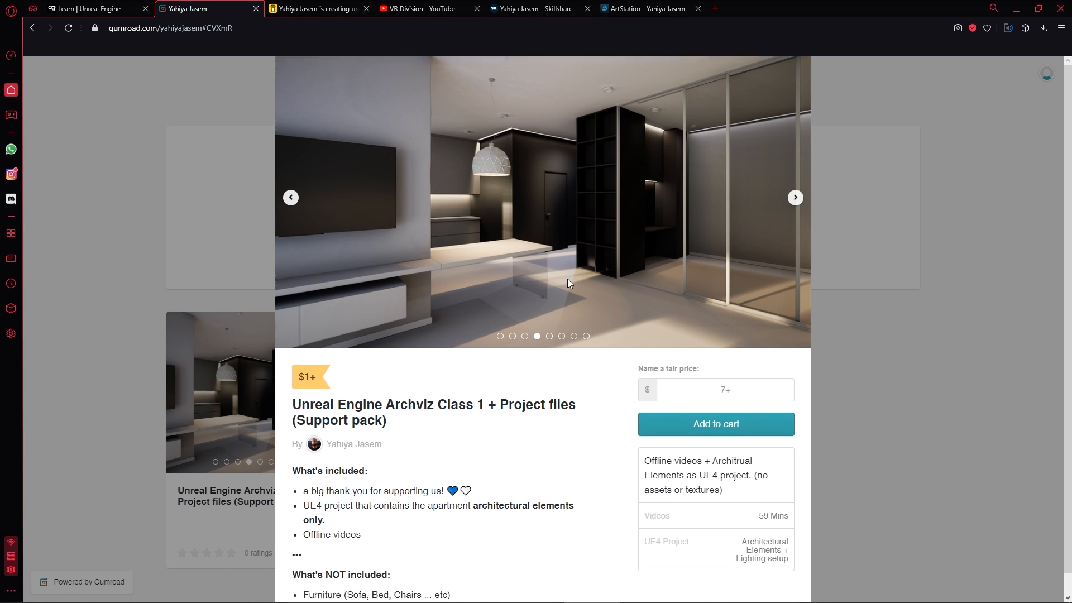
pyautogui.scroll(1, 582, 296)
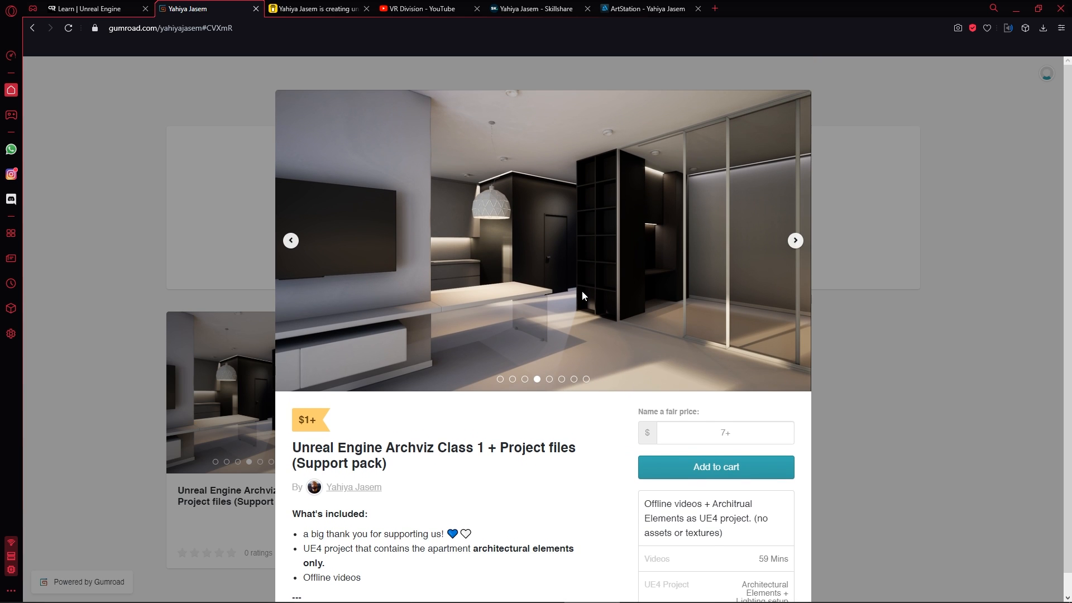
pyautogui.scroll(-5, 608, 289)
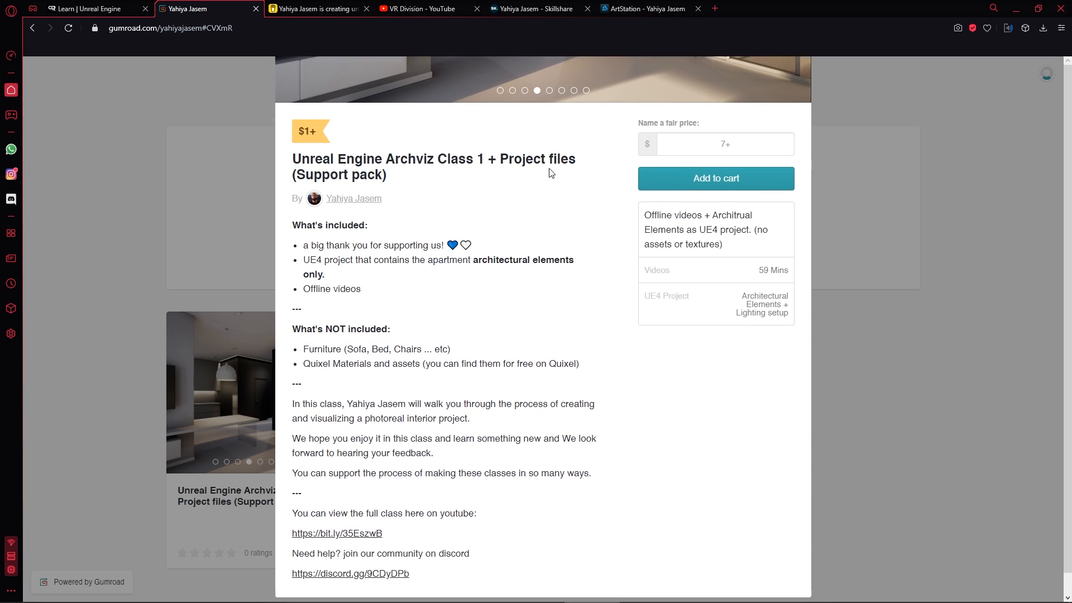
pyautogui.scroll(4, 548, 172)
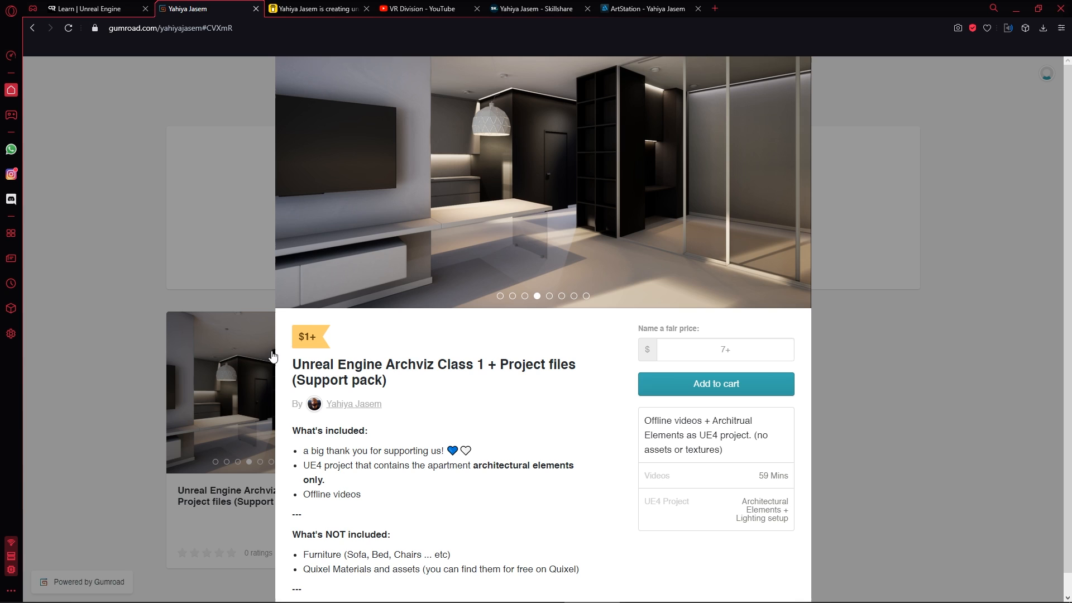
# Show the open Buy Me a Coffee page, the VR Division YouTube channel, the Skillshare page and the ArtStation portfolio in turn.
pyautogui.hotkey('ctrl', 'Tab')
pyautogui.scroll(-3, 925, 270)
pyautogui.scroll(3, 920, 302)
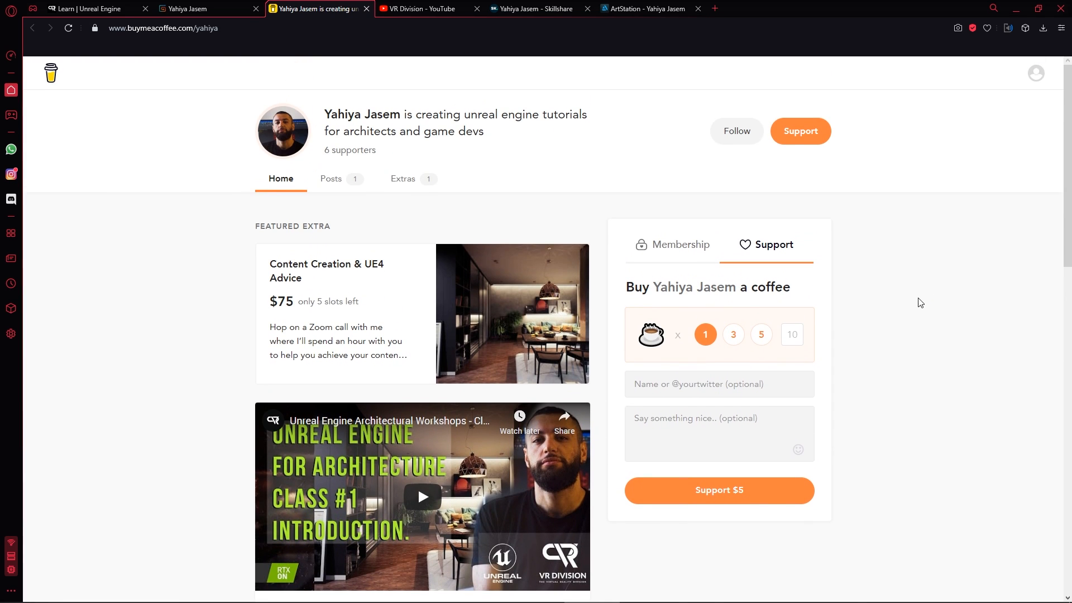
pyautogui.hotkey('ctrl', 'Tab')
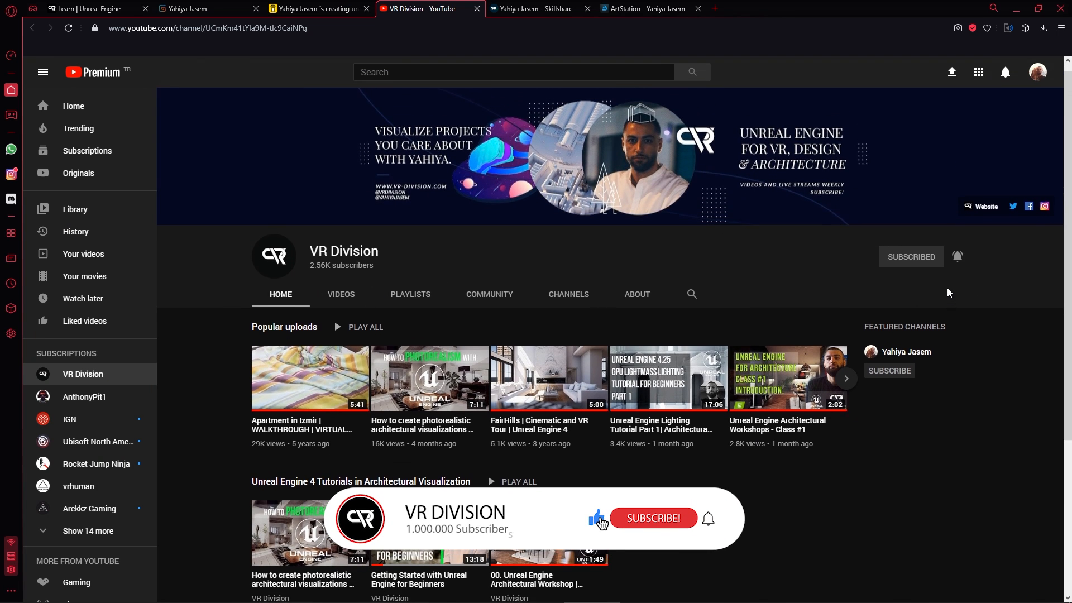
pyautogui.hotkey('ctrl', 'Tab')
pyautogui.hotkey('ctrl', 'Tab')
pyautogui.scroll(-2, 296, 272)
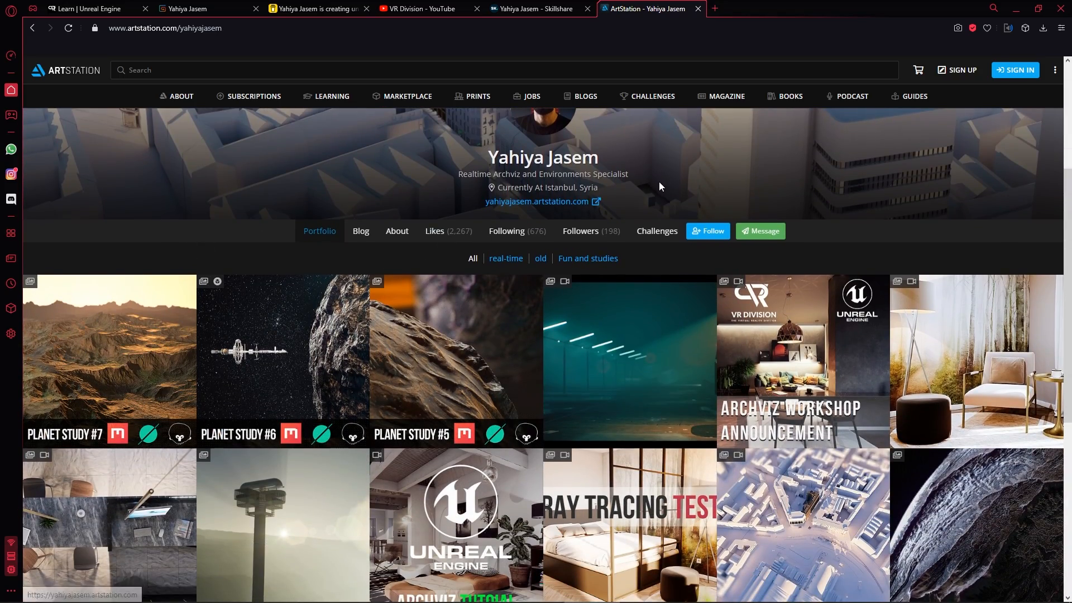
pyautogui.scroll(3, 686, 202)
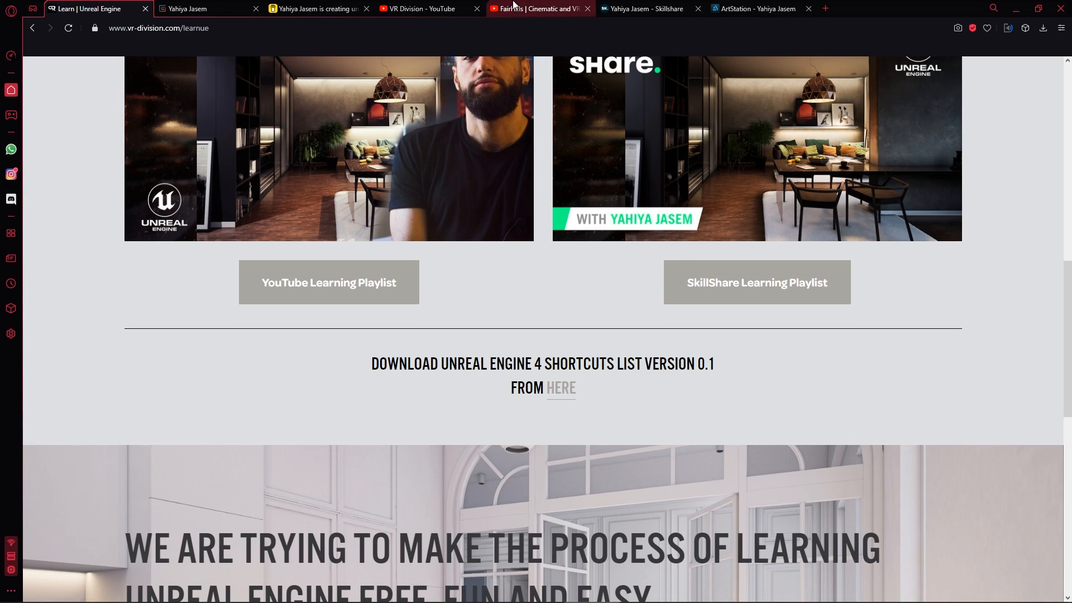
# Open the FairHills cinematic video tab, jump to about 0:33 and play the video.
pyautogui.click(514, 6)
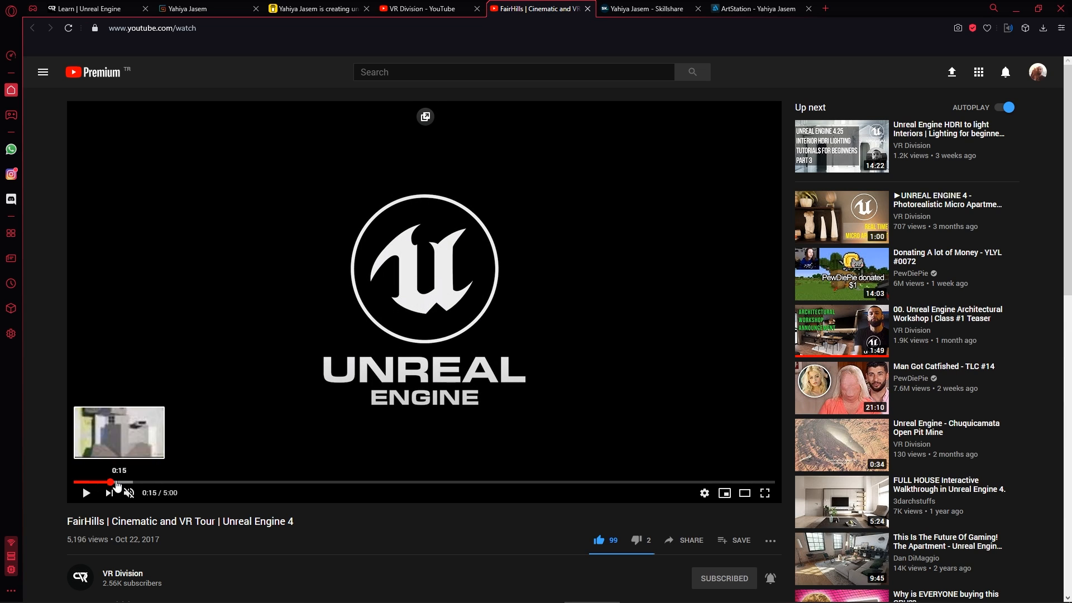
pyautogui.moveTo(117, 483); pyautogui.dragTo(120, 482)
pyautogui.click(152, 482)
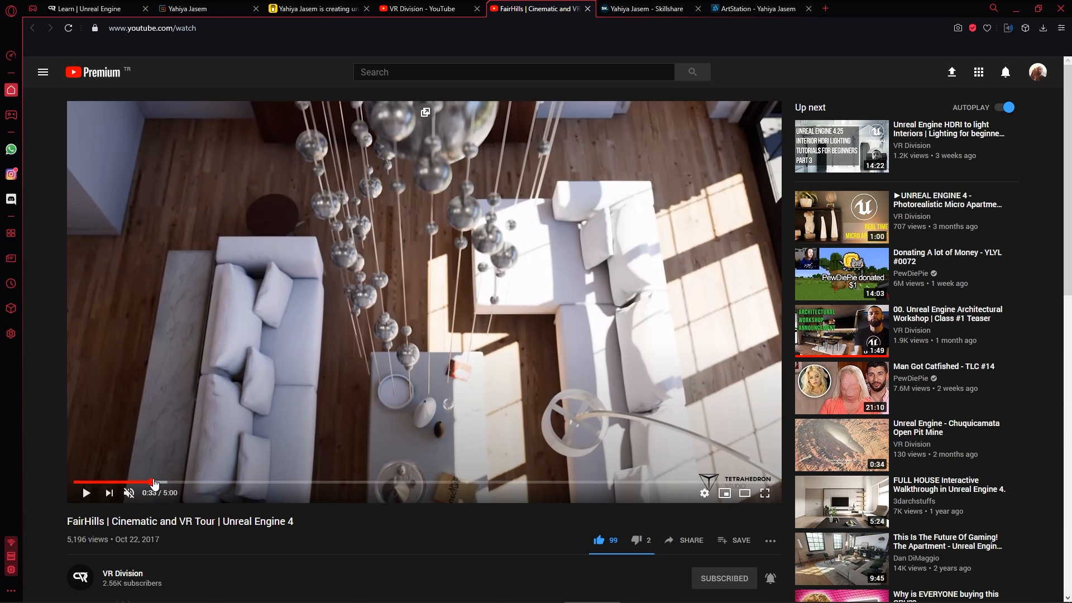
pyautogui.click(462, 264)
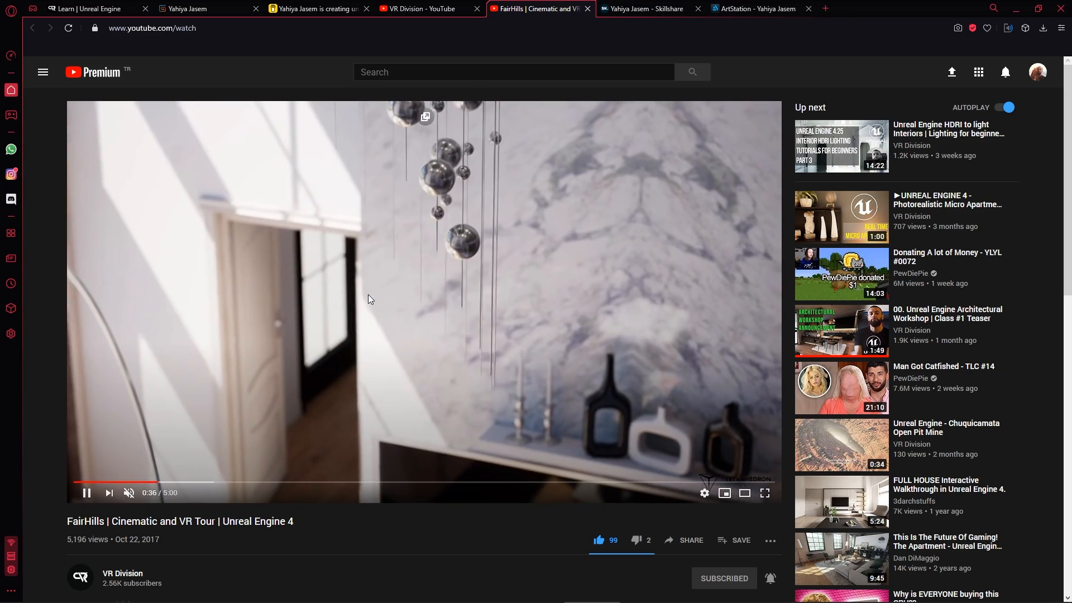
# Browse the VR Division channel's uploads and open the Unreal Engine 4k realtime cinematic of the Frankfurt apartments in its own tab.
pyautogui.click(423, 8)
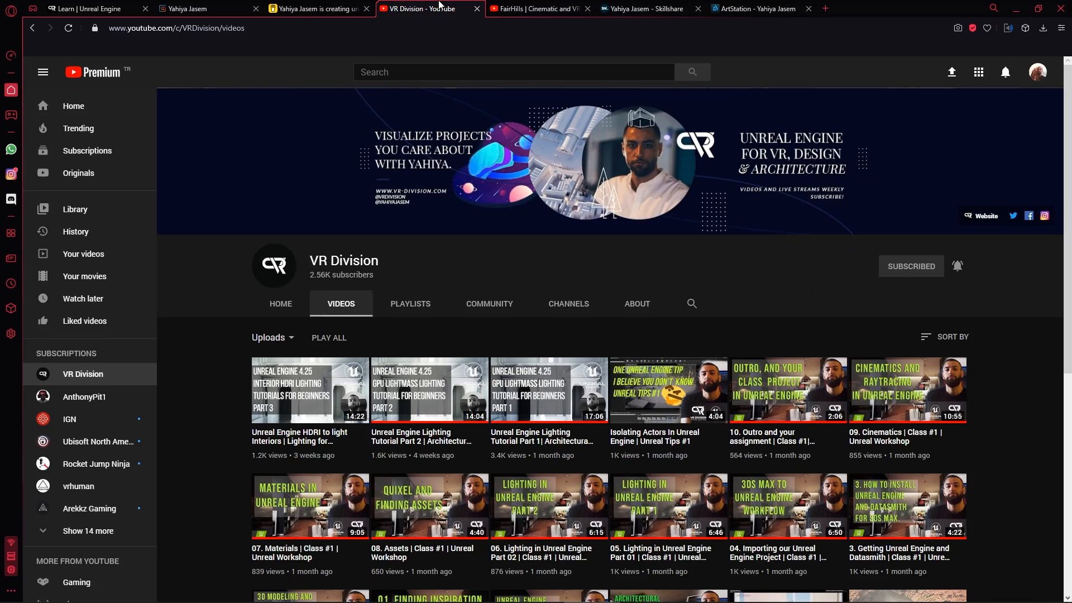
pyautogui.scroll(-6, 600, 252)
pyautogui.scroll(-2, 600, 252)
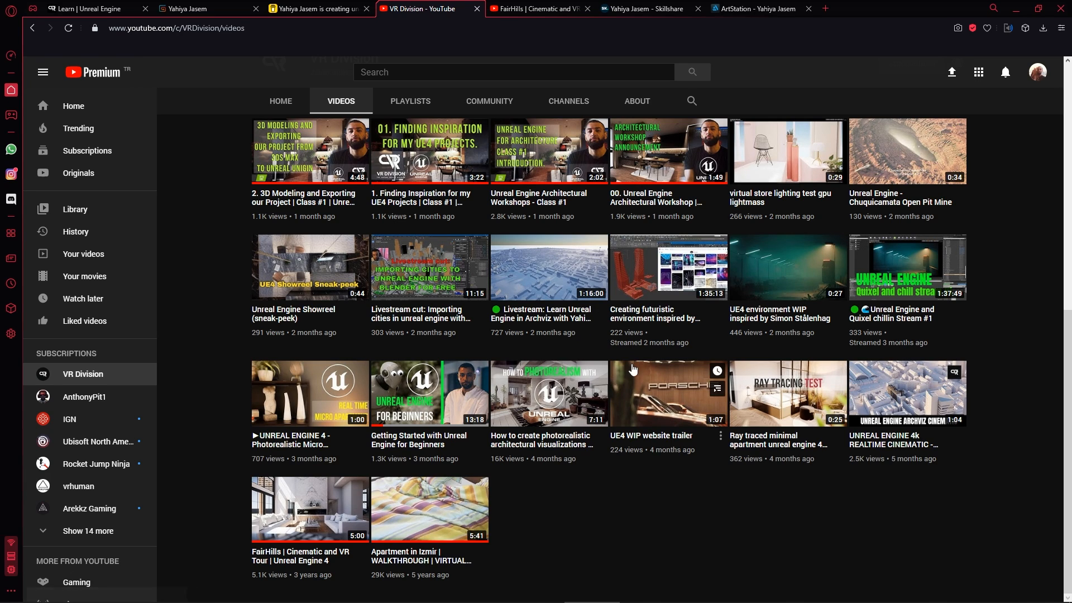
pyautogui.middleClick(910, 398)
pyautogui.click(653, 9)
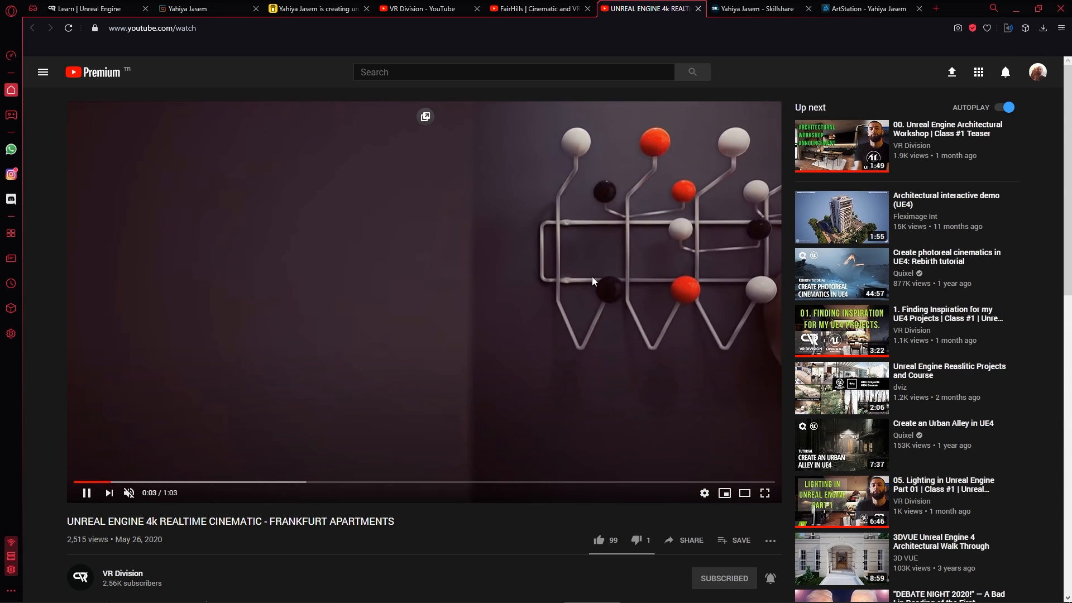
# Like the Frankfurt Apartments cinematic and jump to around the middle of the video.
pyautogui.click(599, 540)
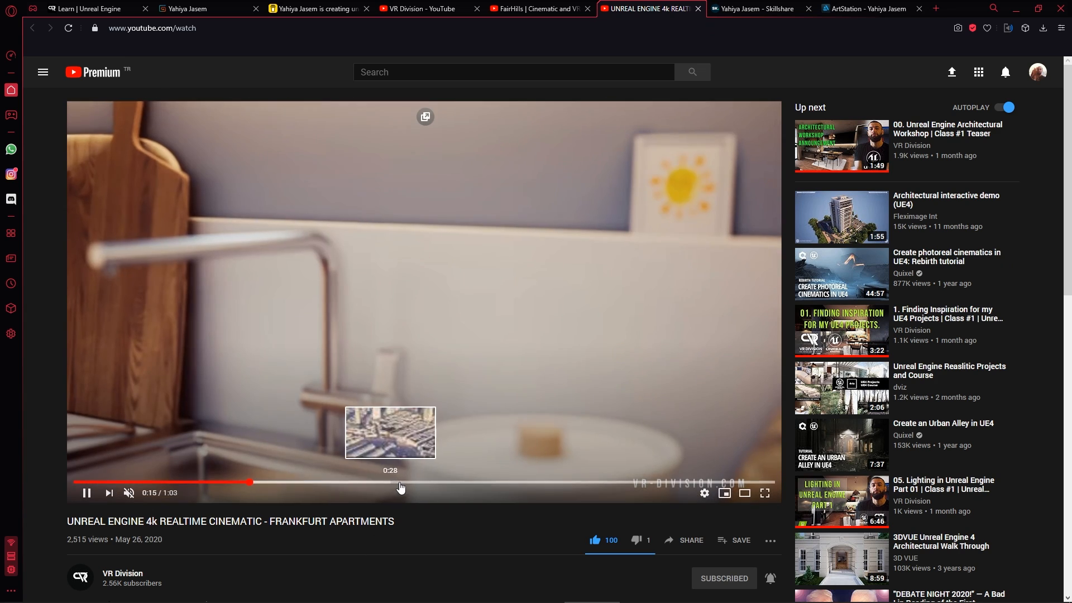
pyautogui.click(413, 484)
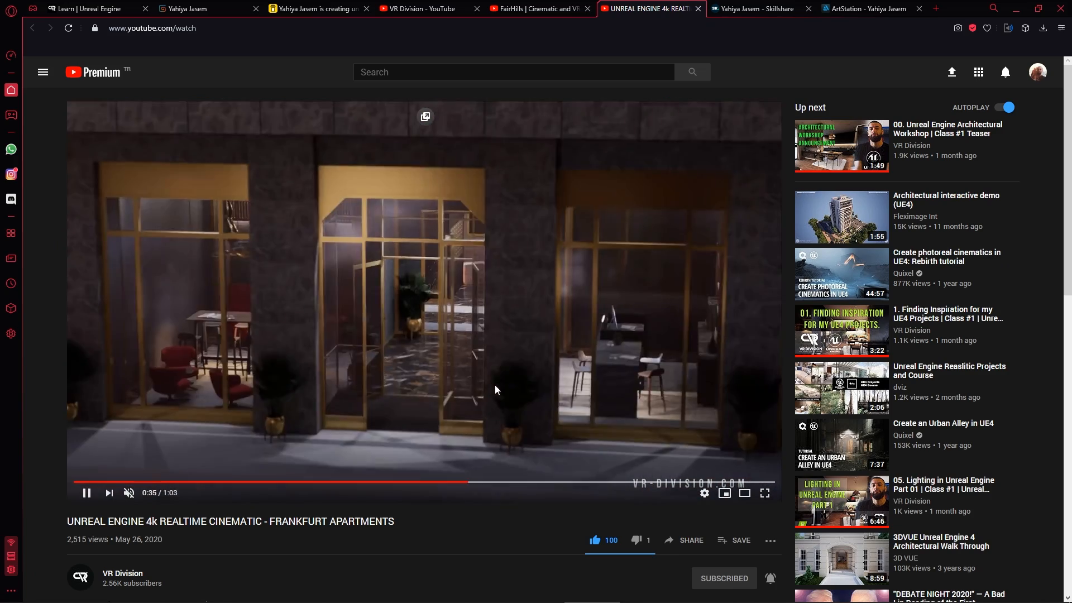
pyautogui.press('Left')
pyautogui.press('Left')
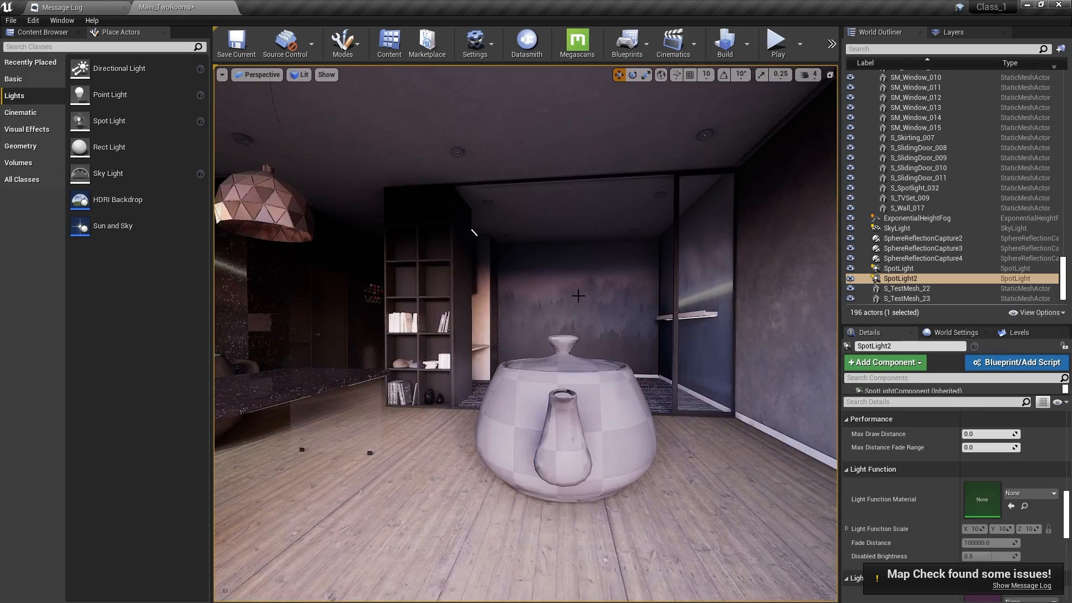
# In Unreal Editor, examine the built lighting and lightmap settings of the one-piece kitchen S_Kitchen_018 and the split kitchen part S_Kitchen_09.
pyautogui.moveTo(579, 296); pyautogui.dragTo(534, 292, button='right')
pyautogui.click(583, 281)
pyautogui.press('Escape')
pyautogui.click(576, 379)
pyautogui.press('f')
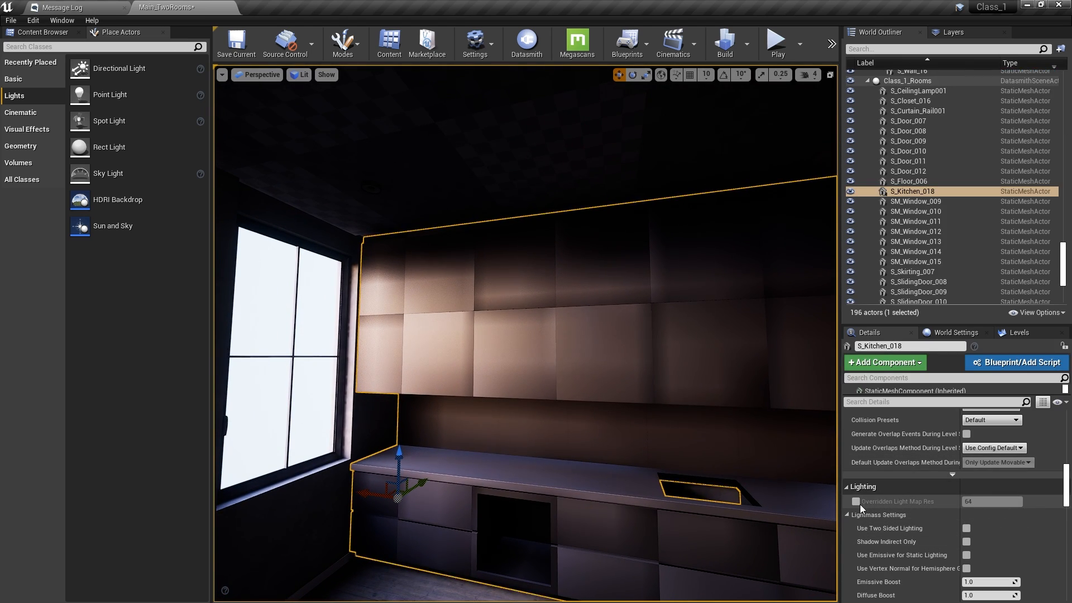
pyautogui.moveTo(692, 380); pyautogui.dragTo(743, 393, button='right')
pyautogui.click(686, 335)
pyautogui.moveTo(687, 335); pyautogui.dragTo(659, 357, button='right')
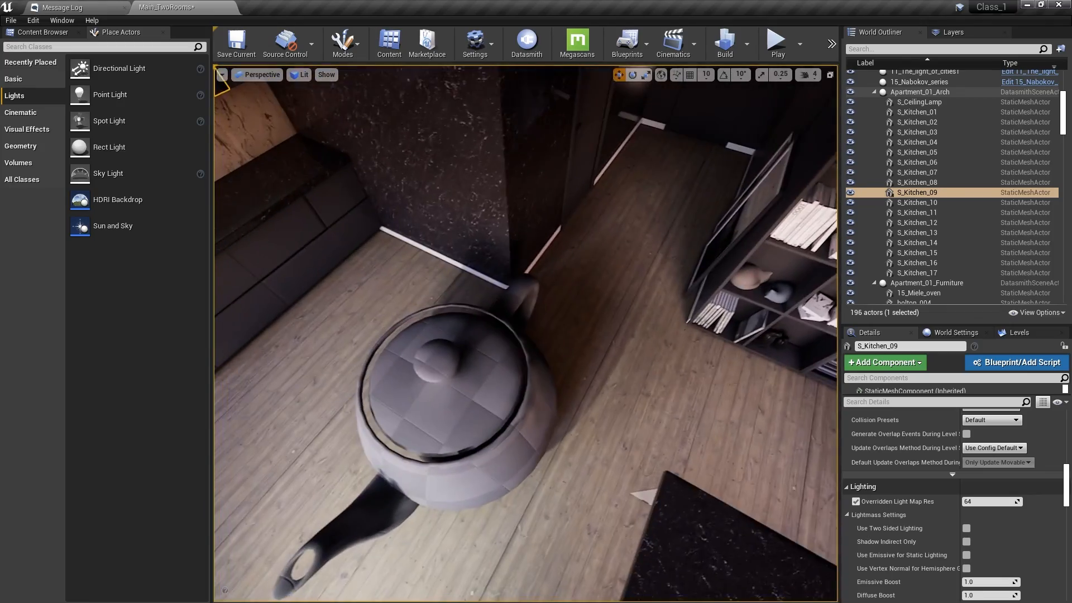
# Select the split floor S_Floor_2 and compare the teapot's shadow on it with the shadow in the one-piece room.
pyautogui.moveTo(659, 358); pyautogui.dragTo(658, 401, button='right')
pyautogui.click(658, 401)
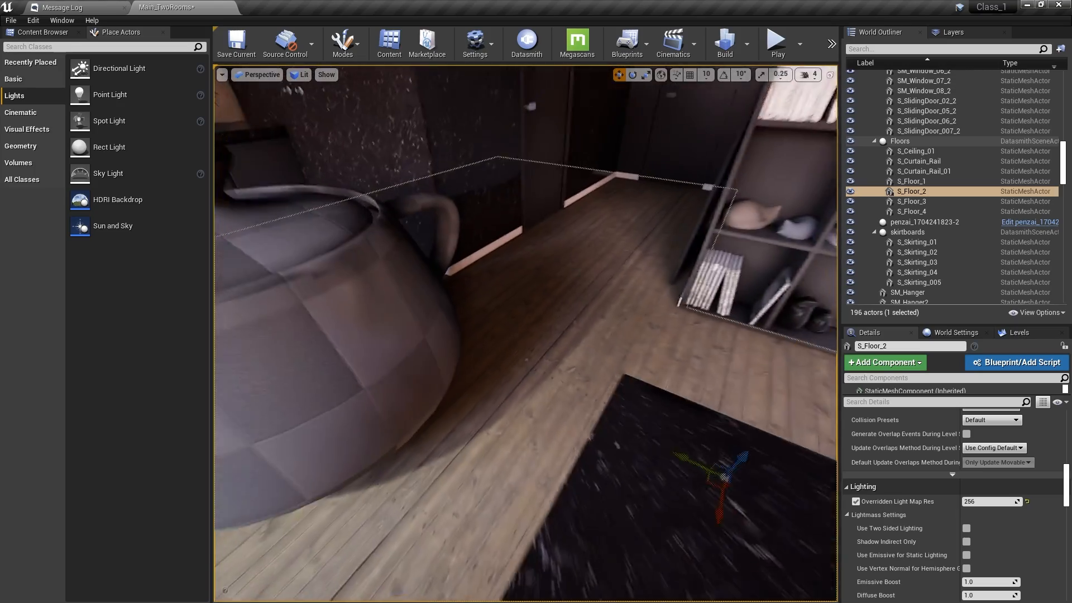
pyautogui.moveTo(589, 437); pyautogui.dragTo(826, 391, button='right')
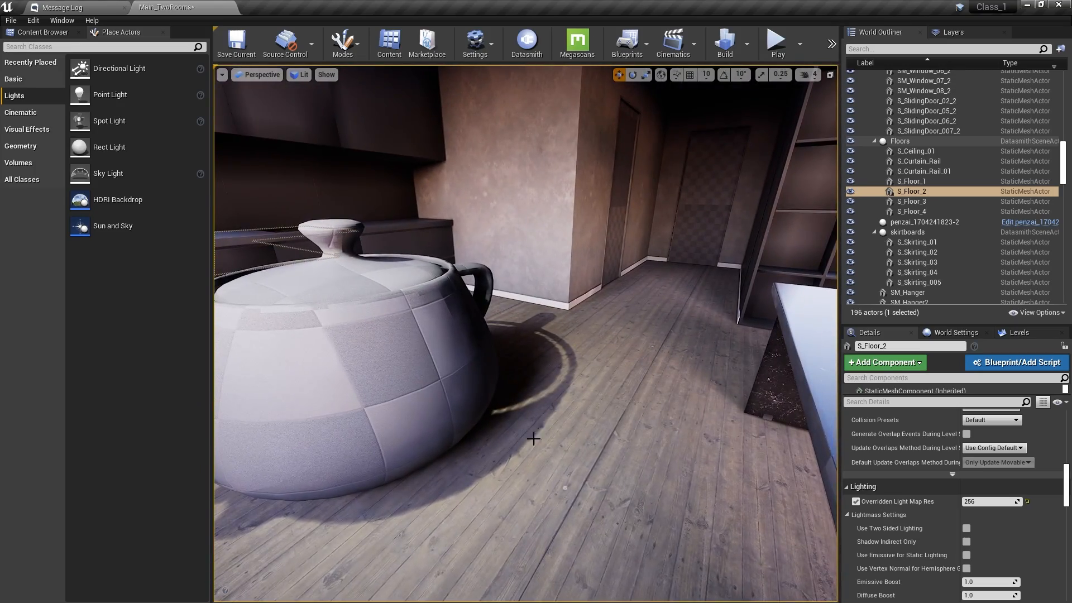
pyautogui.press('w')
pyautogui.moveTo(534, 439); pyautogui.dragTo(503, 502, button='right')
pyautogui.press('s')
pyautogui.moveTo(570, 399); pyautogui.dragTo(593, 428, button='right')
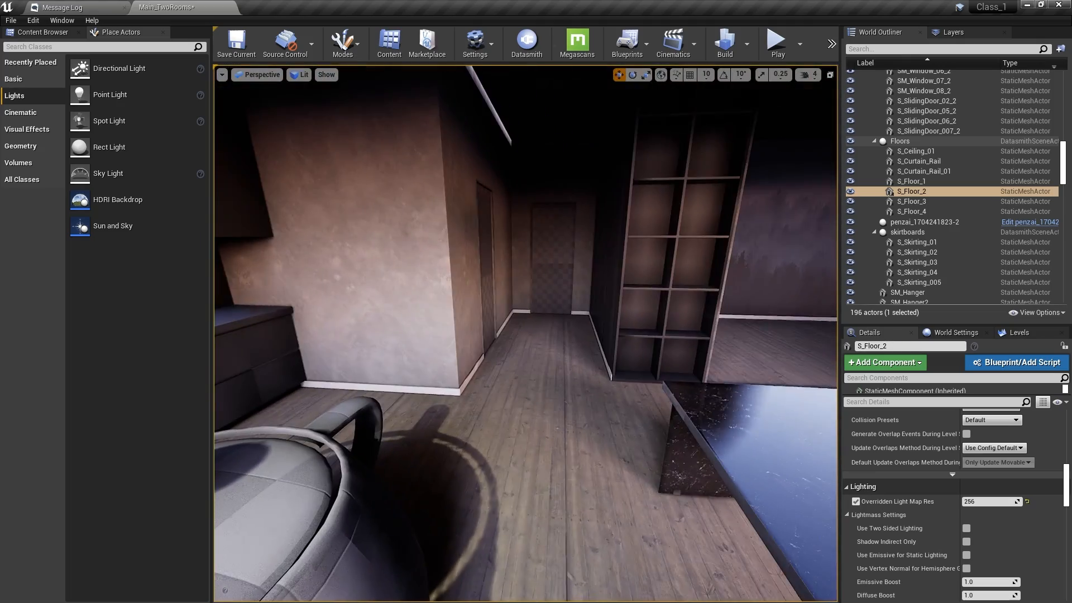
# Isolate the one-piece floor S_Floor_006 to examine its baked shadows, and unhide all actors again.
pyautogui.click(570, 467)
pyautogui.moveTo(570, 467); pyautogui.dragTo(558, 458, button='right')
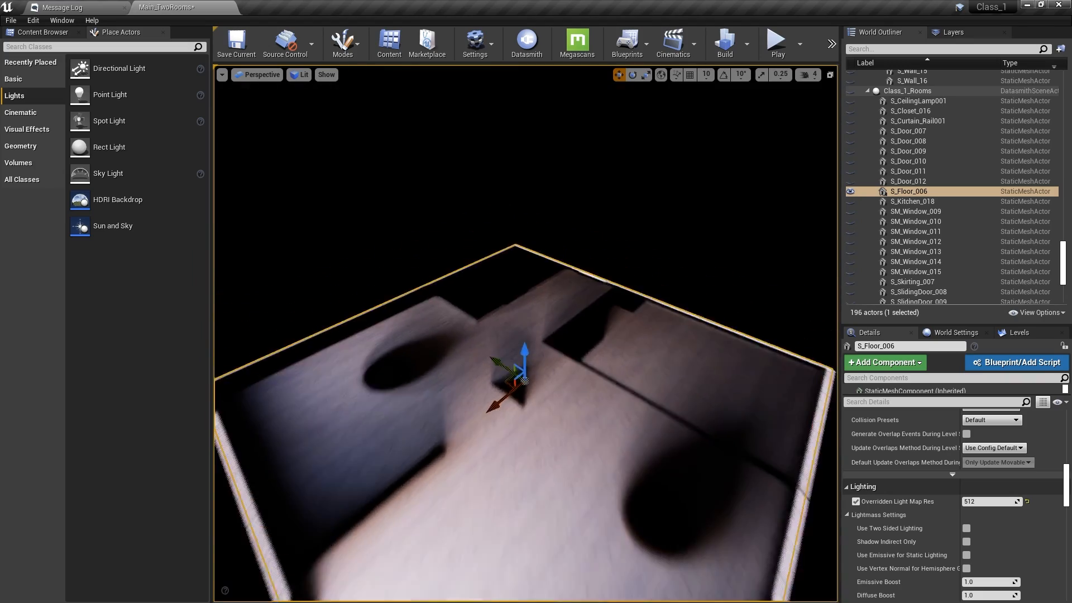
pyautogui.hotkey('ctrl', 'h')
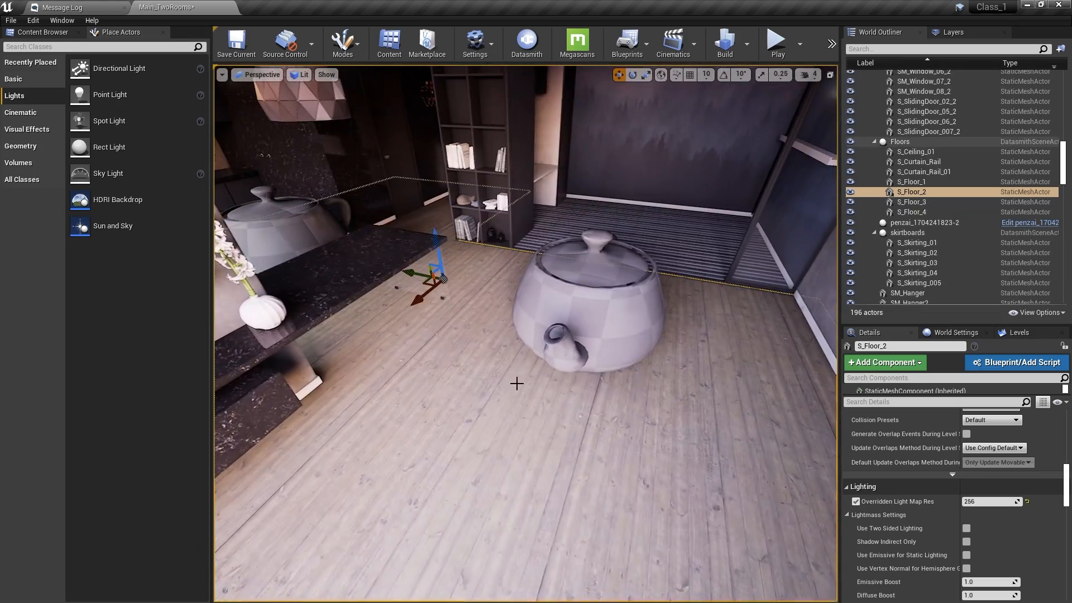
# Isolate the split floor piece S_Floor_1 to examine it, unhide all actors and clear the selection.
pyautogui.press('w')
pyautogui.moveTo(536, 293); pyautogui.dragTo(357, 285, button='right')
pyautogui.click(536, 293)
pyautogui.moveTo(590, 373); pyautogui.dragTo(558, 481, button='right')
pyautogui.hotkey('shift', 'h')
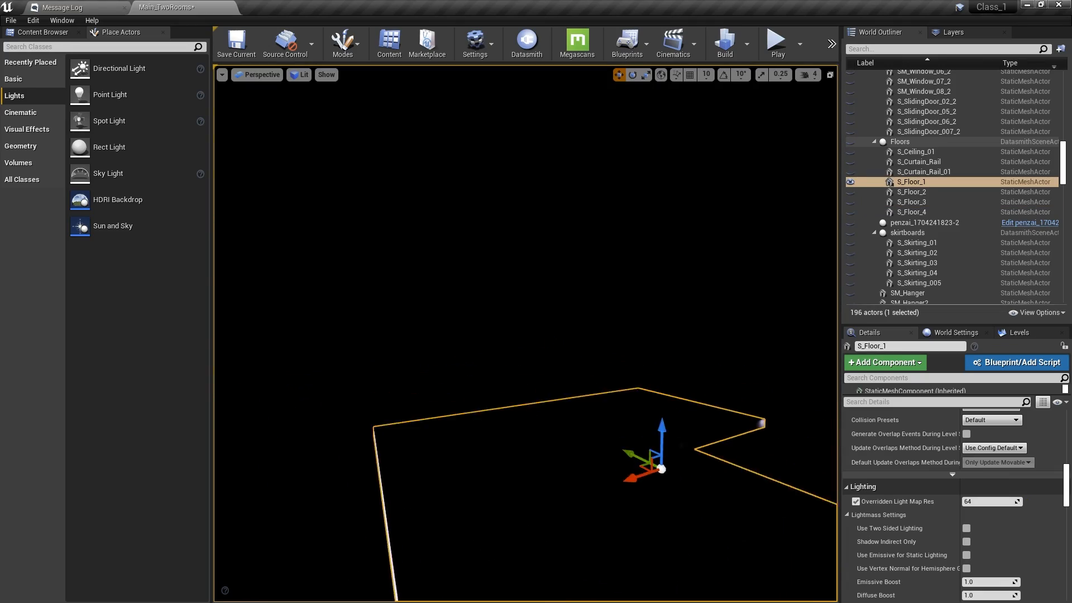
pyautogui.hotkey('ctrl', 'h')
pyautogui.press('w')
pyautogui.moveTo(596, 426); pyautogui.dragTo(73, 463, button='right')
pyautogui.press('s')
pyautogui.press('Escape')
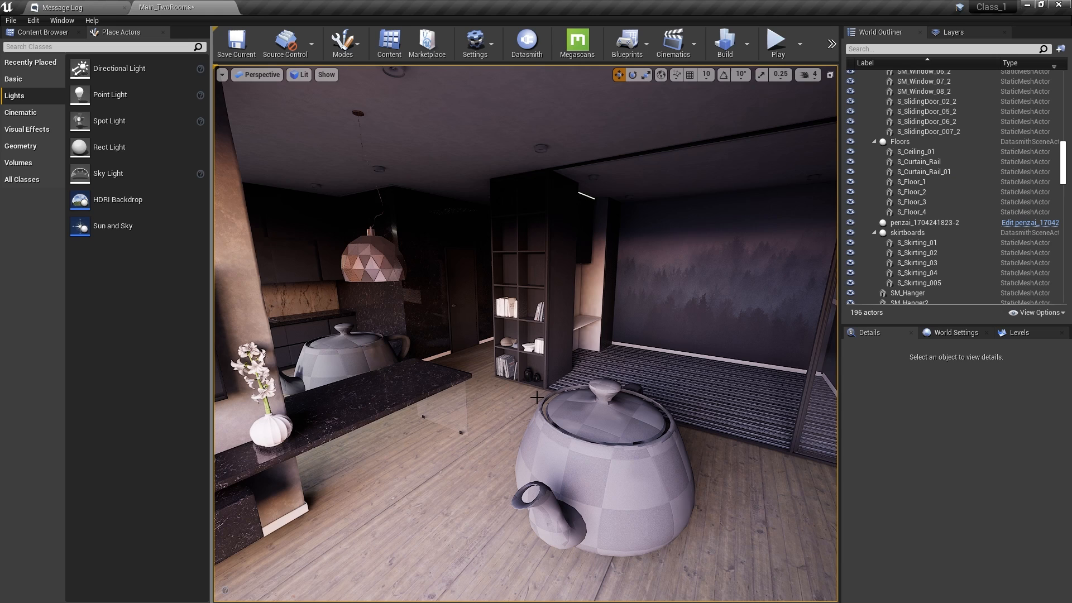
# Switch to 3ds Max and examine the two apartment models side by side from several angles.
pyautogui.click(1031, 5)
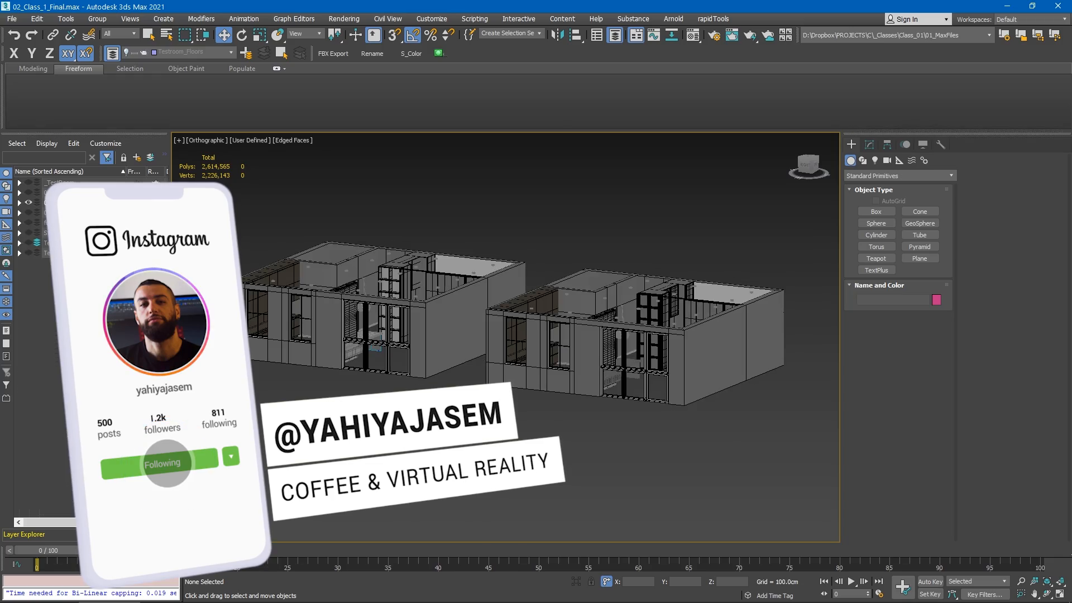
pyautogui.keyDown('alt'); pyautogui.moveTo(375, 257); pyautogui.dragTo(383, 297, button='middle'); pyautogui.keyUp('alt')
pyautogui.scroll(3, 383, 296)
pyautogui.moveTo(609, 469); pyautogui.dragTo(504, 355, button='middle')
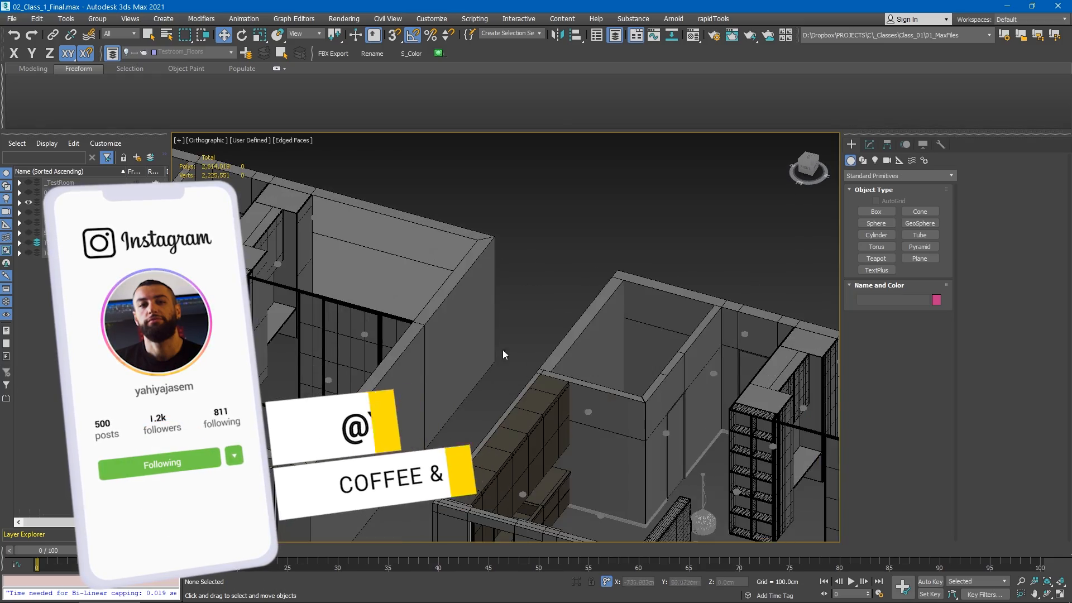
pyautogui.scroll(-5, 504, 355)
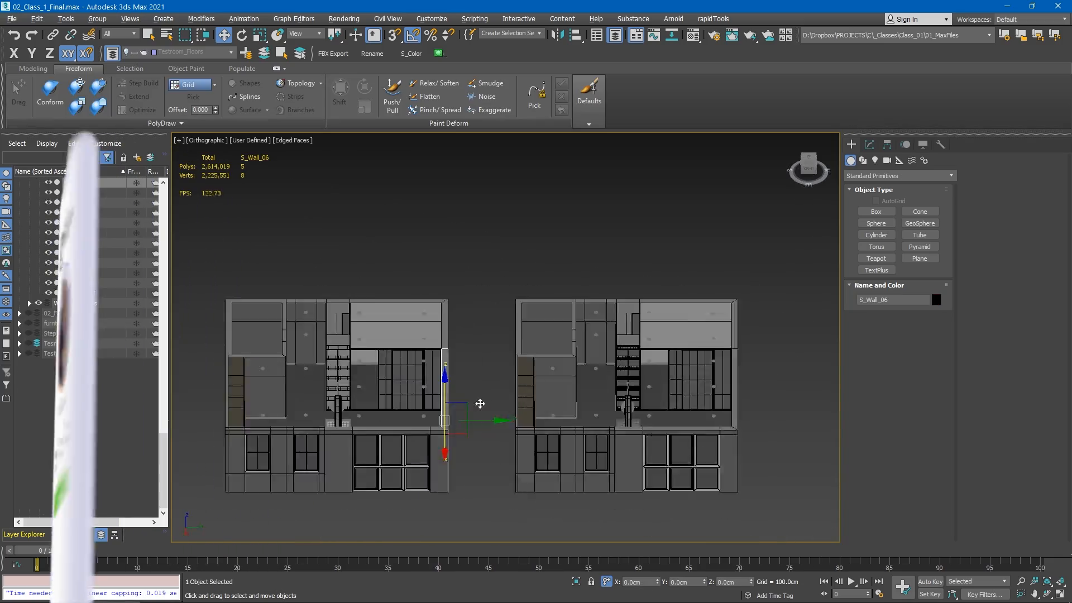
# Select the walls S_Wall_14, S_Wall_07 and S_Wall_05 in turn to examine how the split apartment's walls are divided.
pyautogui.keyDown('alt'); pyautogui.moveTo(480, 391); pyautogui.dragTo(464, 413, button='middle'); pyautogui.keyUp('alt')
pyautogui.scroll(4, 463, 408)
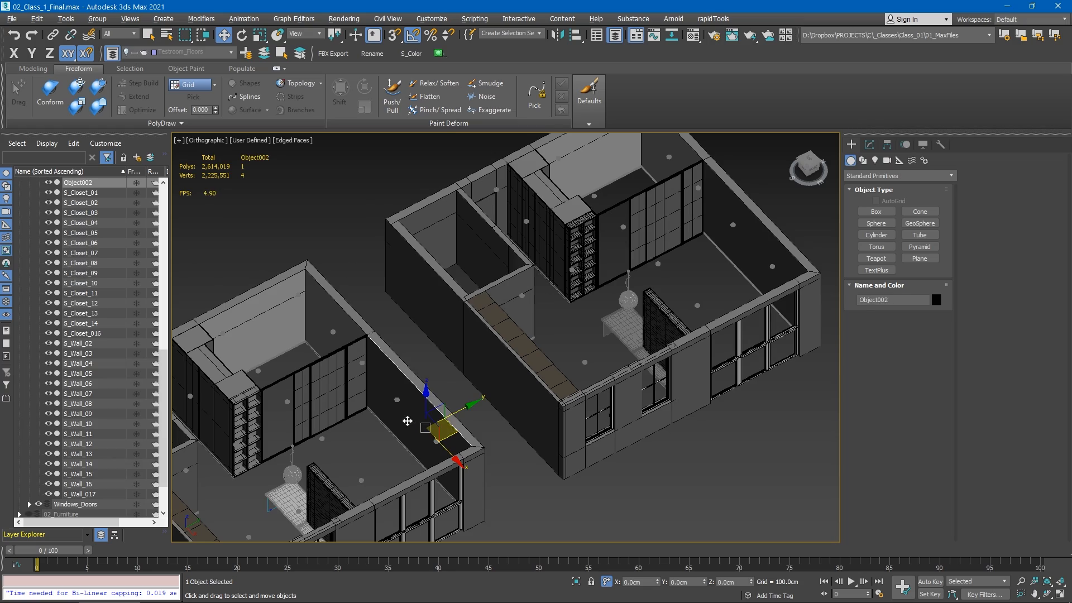
pyautogui.moveTo(360, 358); pyautogui.dragTo(467, 356, button='middle')
pyautogui.keyDown('alt'); pyautogui.moveTo(467, 356); pyautogui.dragTo(441, 358, button='middle'); pyautogui.keyUp('alt')
pyautogui.keyDown('alt'); pyautogui.moveTo(503, 391); pyautogui.dragTo(549, 394, button='middle'); pyautogui.keyUp('alt')
pyautogui.click(420, 322)
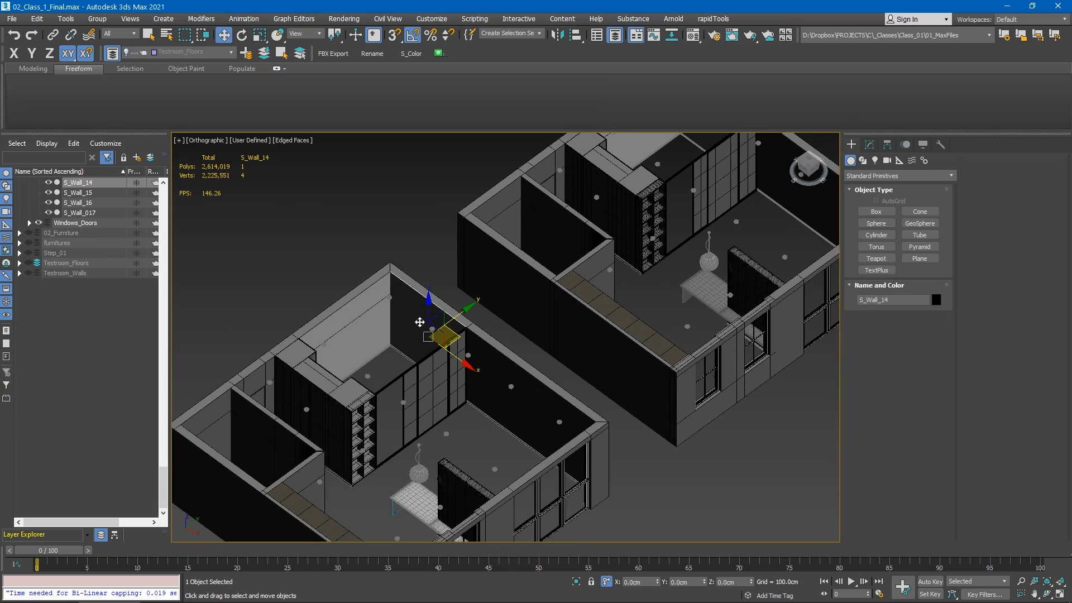
pyautogui.click(341, 335)
pyautogui.keyDown('alt'); pyautogui.moveTo(341, 336); pyautogui.dragTo(489, 293, button='middle'); pyautogui.keyUp('alt')
pyautogui.click(439, 304)
pyautogui.scroll(2, 440, 308)
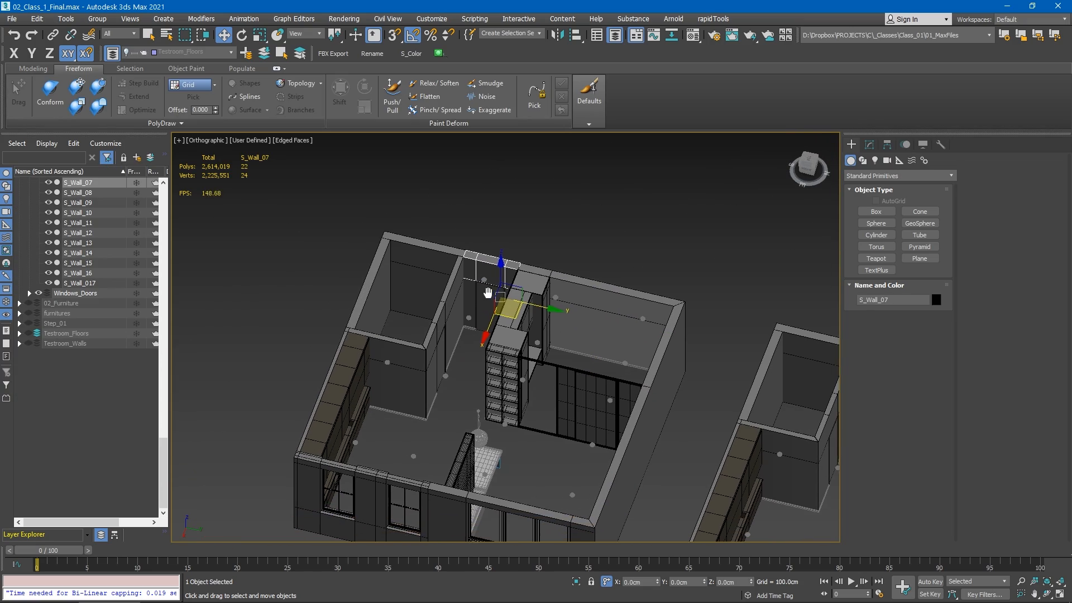
pyautogui.click(435, 339)
pyautogui.keyDown('alt'); pyautogui.moveTo(434, 339); pyautogui.dragTo(455, 355, button='middle'); pyautogui.keyUp('alt')
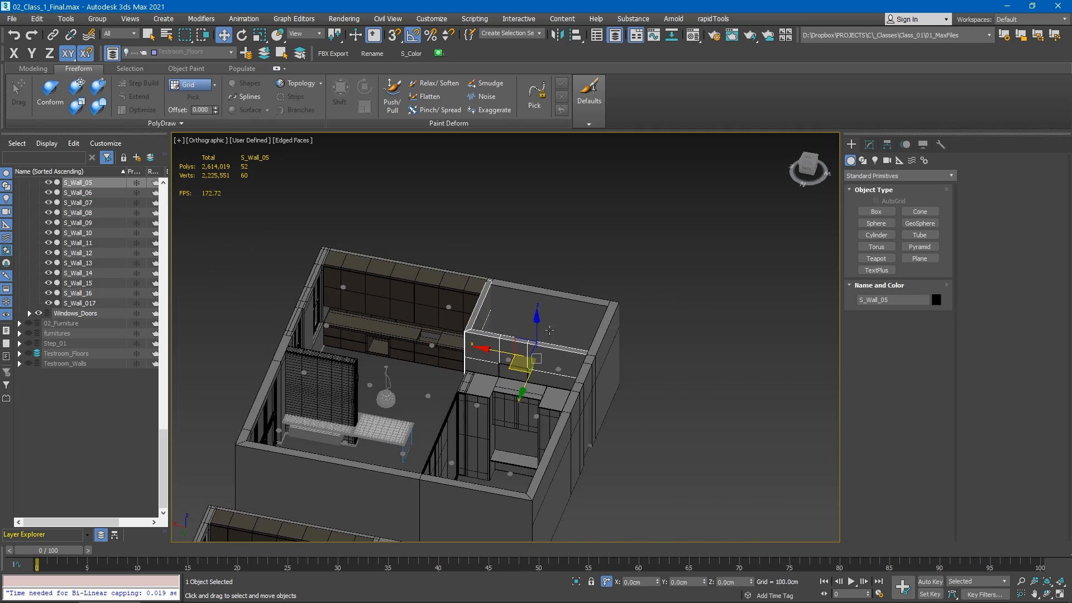
# Select S_Wall_02 and S_Wall_03 together, reselect S_Wall_14, and examine the remaining wall pieces from other angles.
pyautogui.keyDown('alt'); pyautogui.moveTo(549, 330); pyautogui.dragTo(447, 324, button='middle'); pyautogui.keyUp('alt')
pyautogui.click(371, 261)
pyautogui.moveTo(362, 244); pyautogui.dragTo(526, 299, button='middle')
pyautogui.keyDown('ctrl'); pyautogui.click(385, 322); pyautogui.keyUp('ctrl')
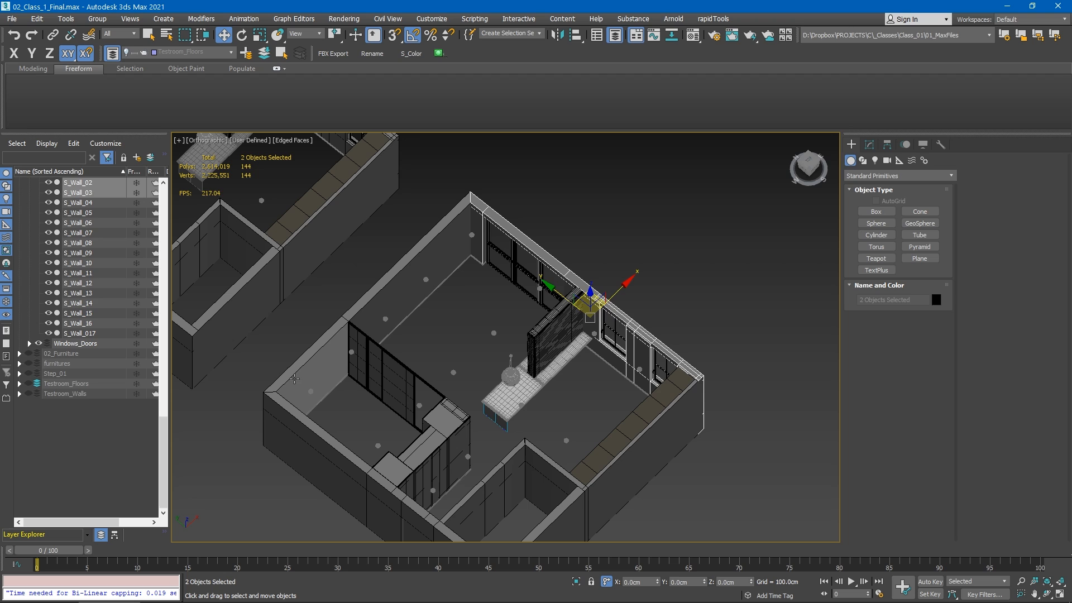
pyautogui.click(292, 377)
pyautogui.keyDown('alt'); pyautogui.moveTo(435, 341); pyautogui.dragTo(462, 292, button='middle'); pyautogui.keyUp('alt')
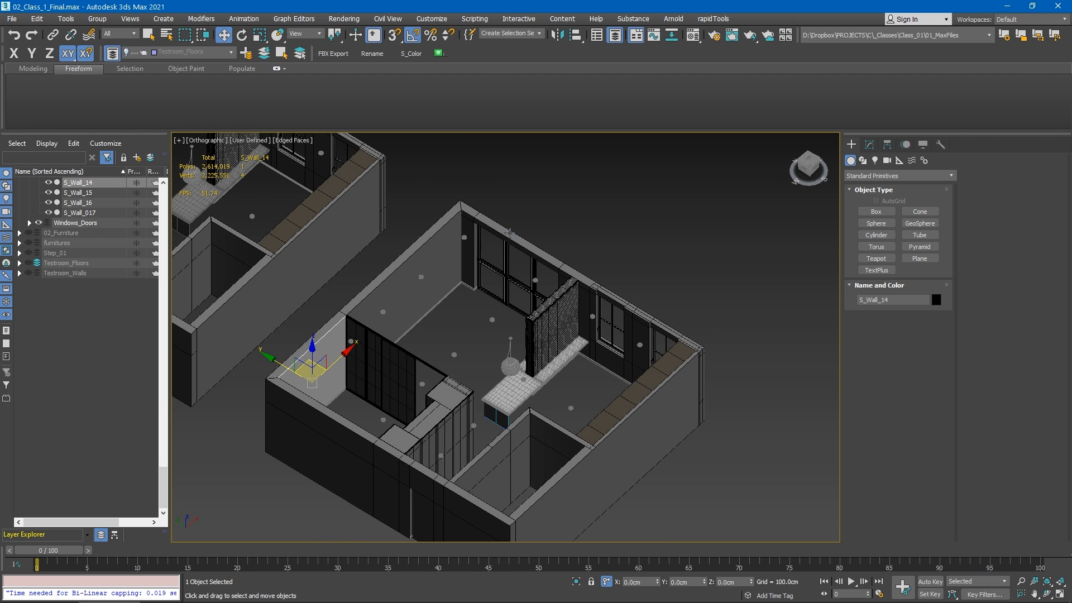
pyautogui.click(510, 233)
pyautogui.click(635, 310)
pyautogui.keyDown('alt'); pyautogui.moveTo(637, 313); pyautogui.dragTo(391, 324, button='middle'); pyautogui.keyUp('alt')
pyautogui.keyDown('alt'); pyautogui.moveTo(509, 272); pyautogui.dragTo(521, 270, button='middle'); pyautogui.keyUp('alt')
pyautogui.moveTo(522, 270); pyautogui.dragTo(549, 204, button='middle')
pyautogui.keyDown('alt'); pyautogui.moveTo(433, 492); pyautogui.dragTo(491, 502, button='middle'); pyautogui.keyUp('alt')
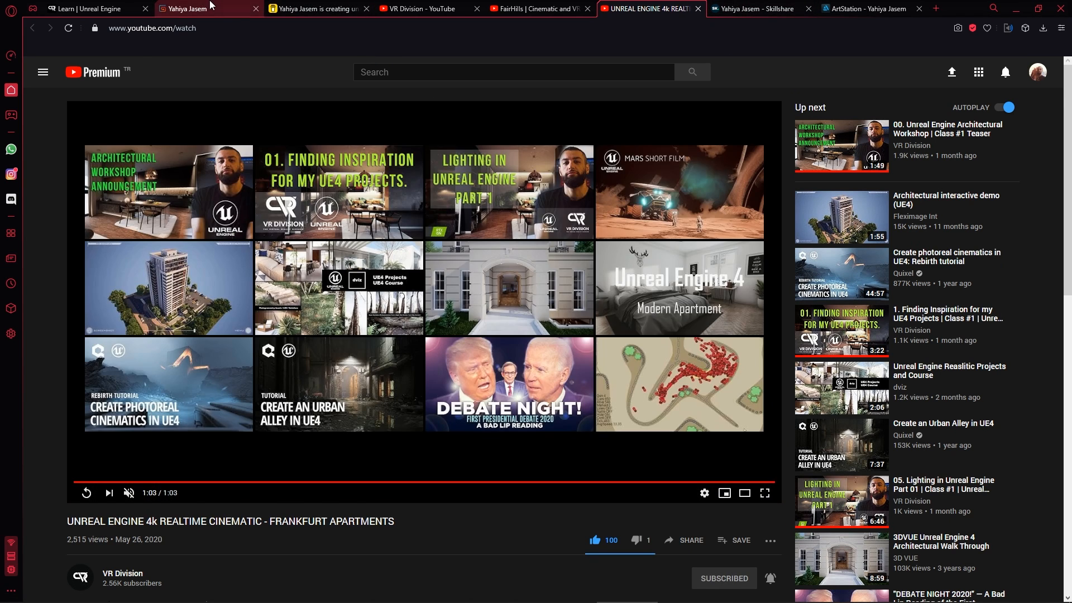
# Switch to the browser, view the Gumroad page, and review the projects and resources of Skillshare's Unreal Engine for Architecture - Class #1.
pyautogui.click(211, 5)
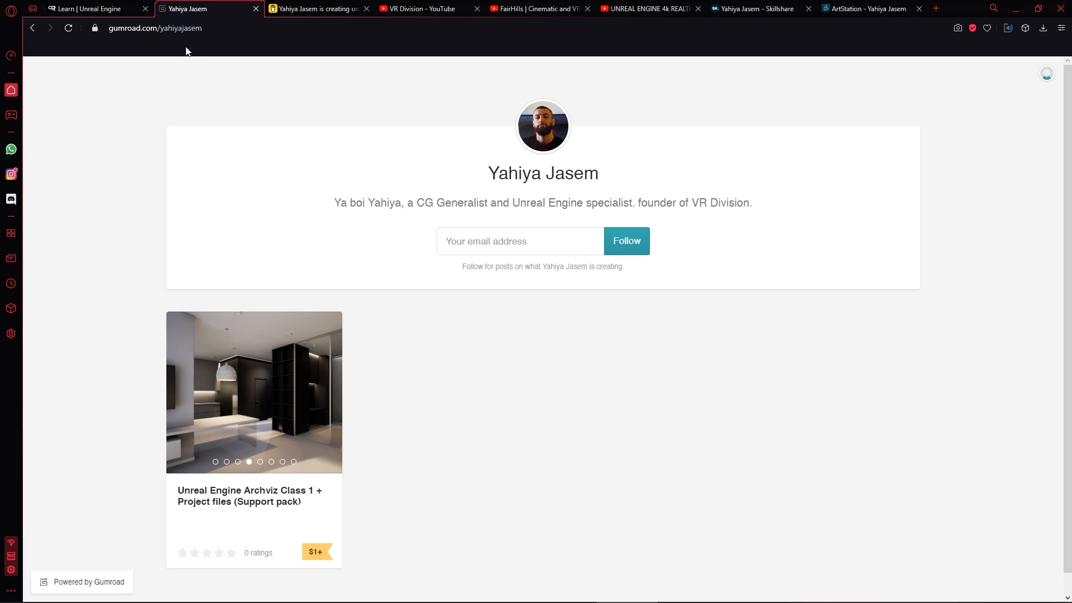
pyautogui.click(732, 8)
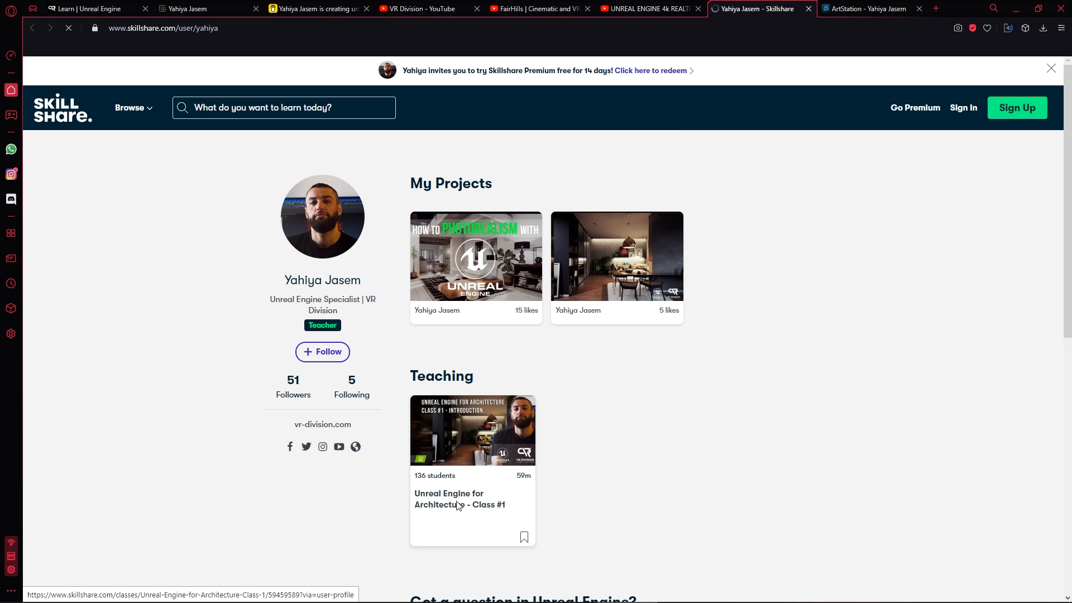
pyautogui.click(463, 483)
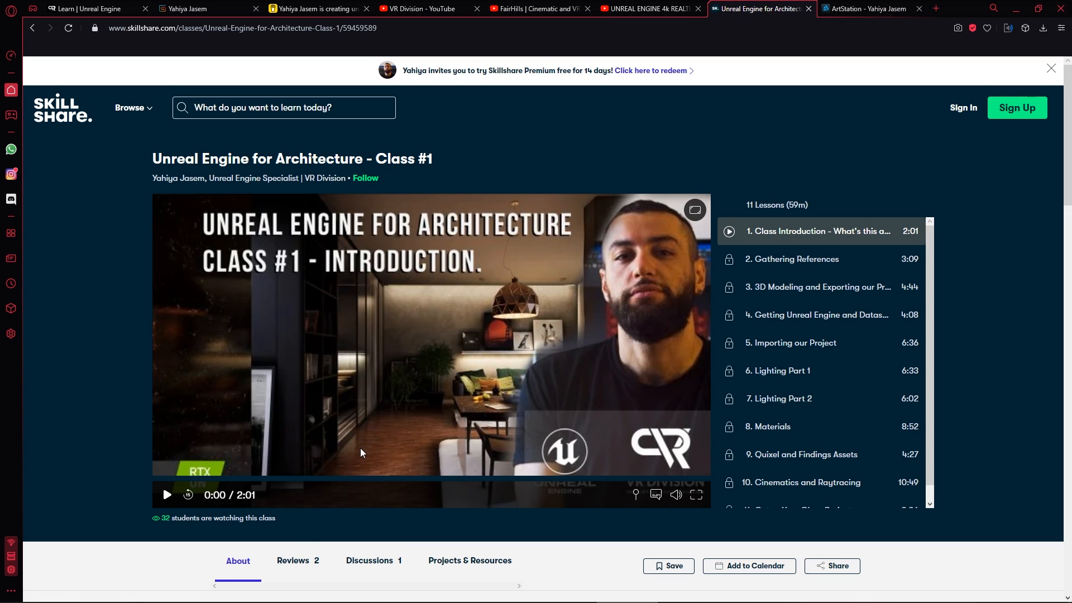
pyautogui.click(470, 560)
pyautogui.scroll(-1, 283, 374)
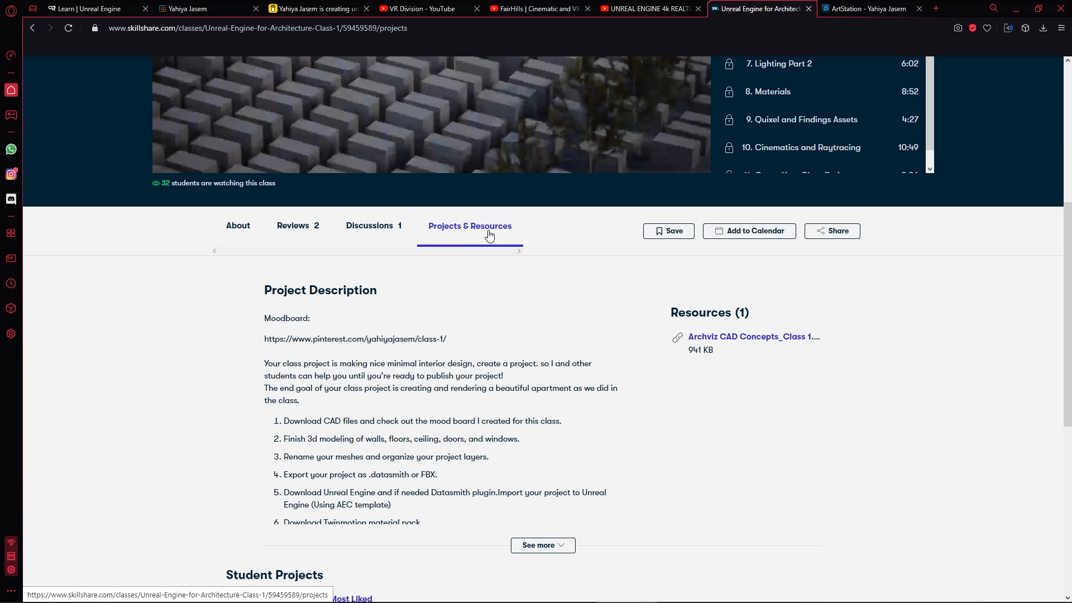
pyautogui.scroll(-7, 469, 229)
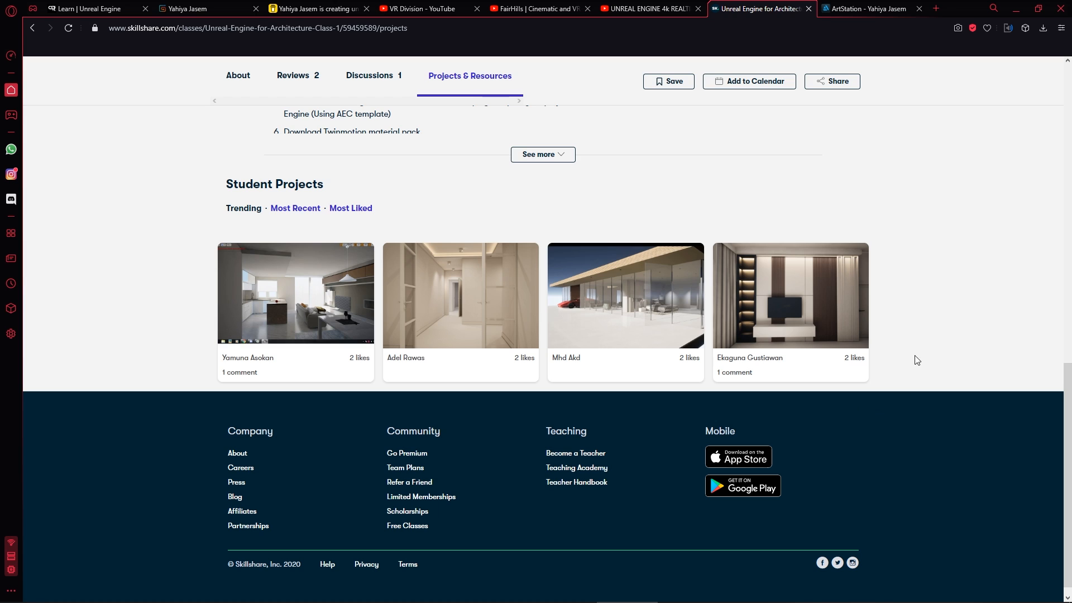
# Switch to Discord, open the VR Division Community server, and browse the renders and feedback in its work-in-progress channel.
pyautogui.click(394, 594)
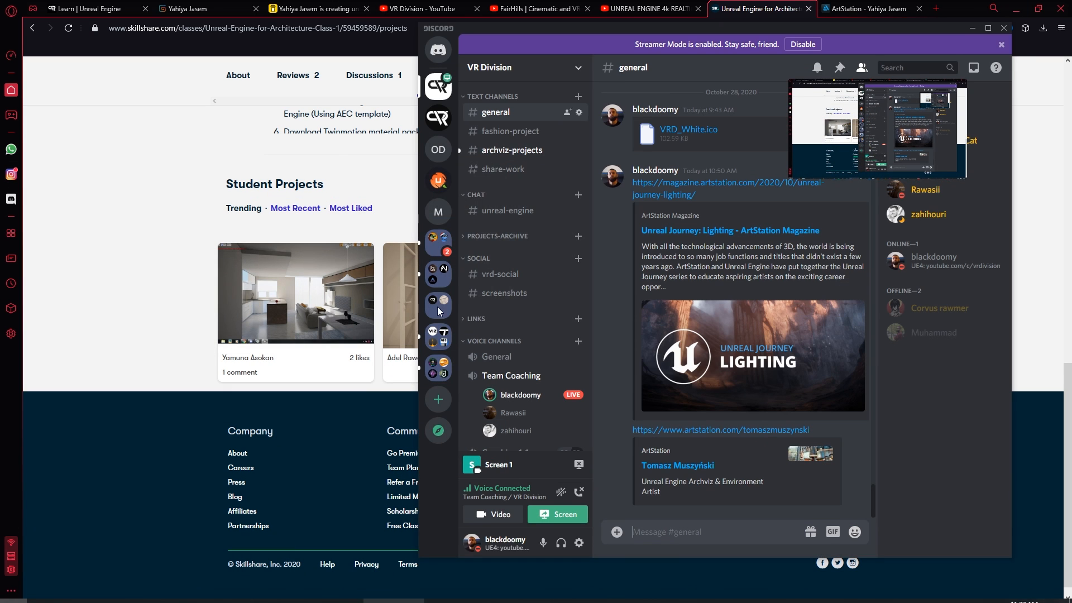
pyautogui.click(438, 118)
pyautogui.moveTo(608, 25); pyautogui.dragTo(499, 31)
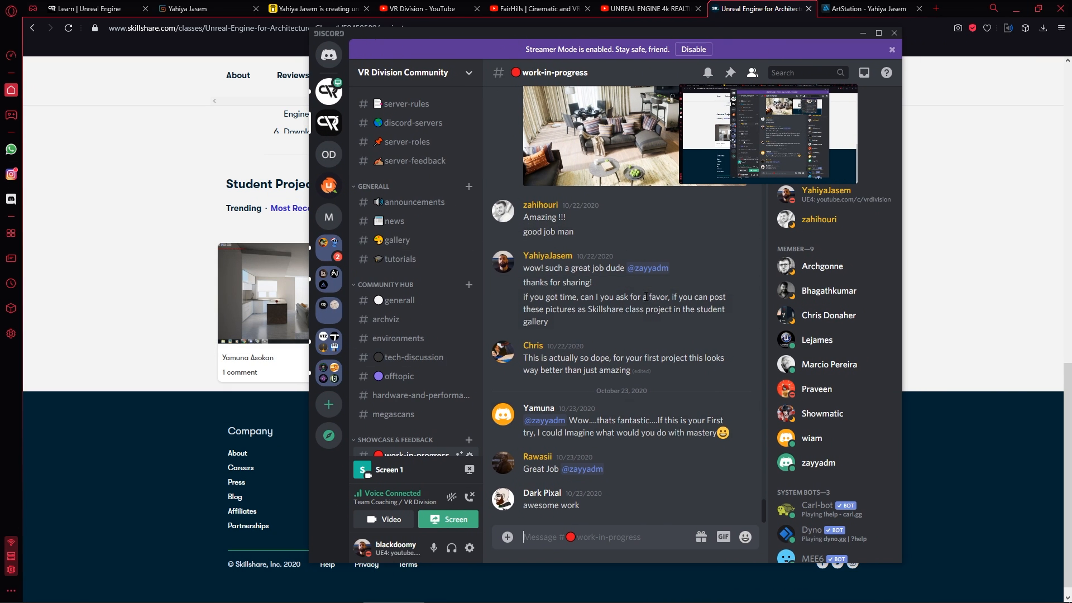
pyautogui.scroll(10, 620, 385)
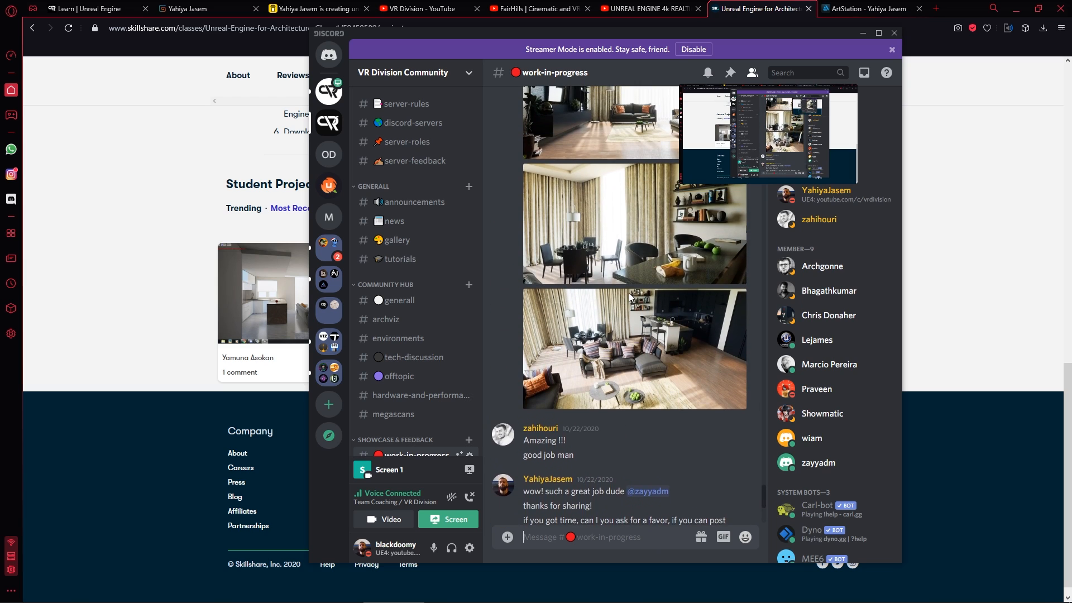
pyautogui.scroll(15, 625, 302)
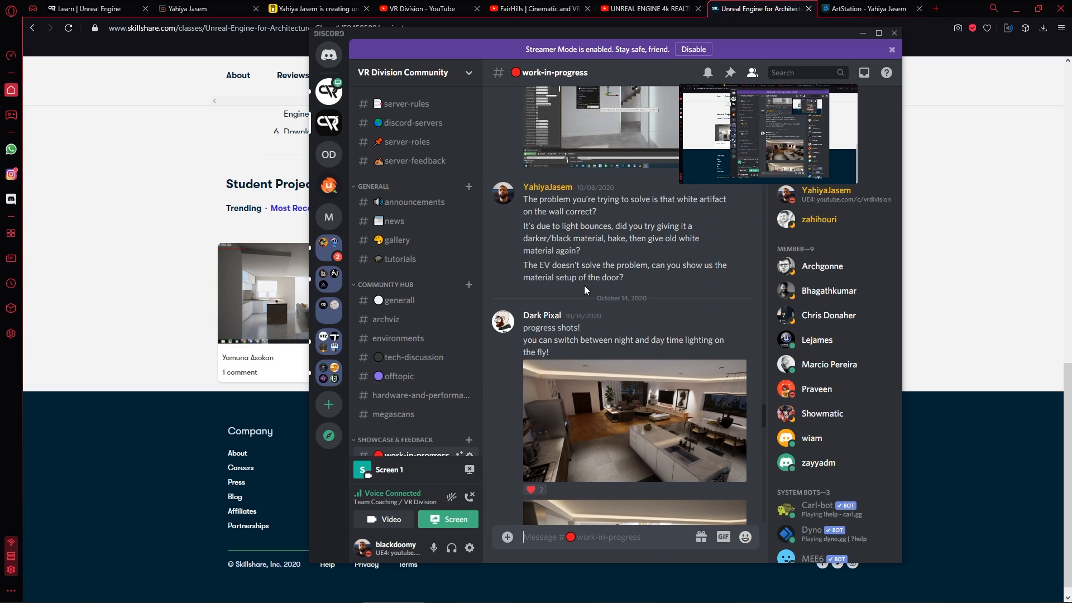
pyautogui.scroll(-15, 622, 251)
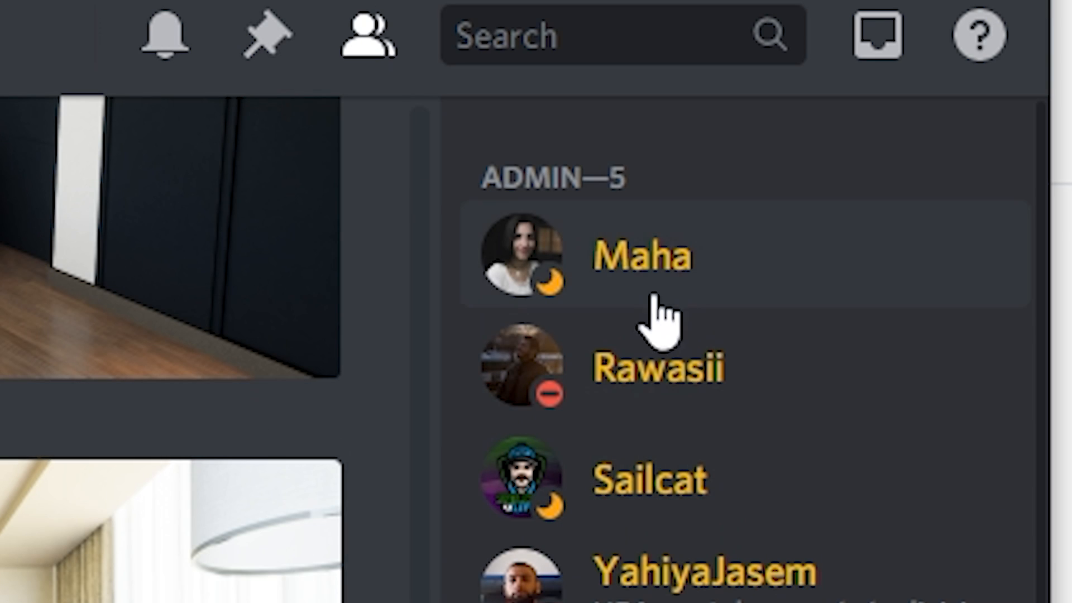
pyautogui.scroll(-13, 623, 292)
pyautogui.scroll(6, 623, 292)
pyautogui.moveTo(374, 182); pyautogui.dragTo(605, 152)
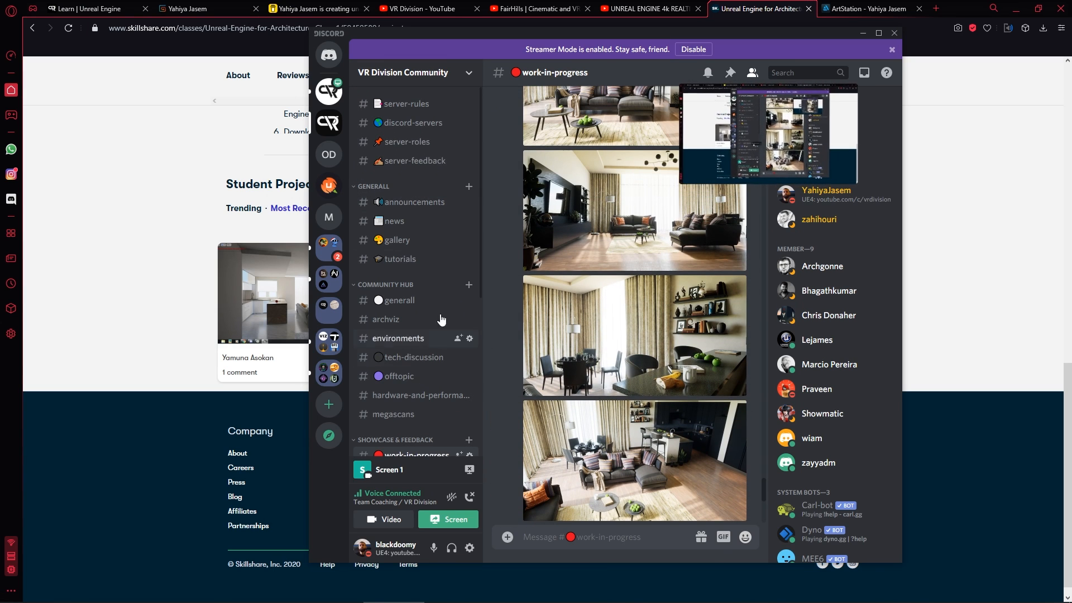
# Look through the VR Division Community server's channel list and leave the Discord window.
pyautogui.scroll(-5, 436, 311)
pyautogui.scroll(-5, 420, 313)
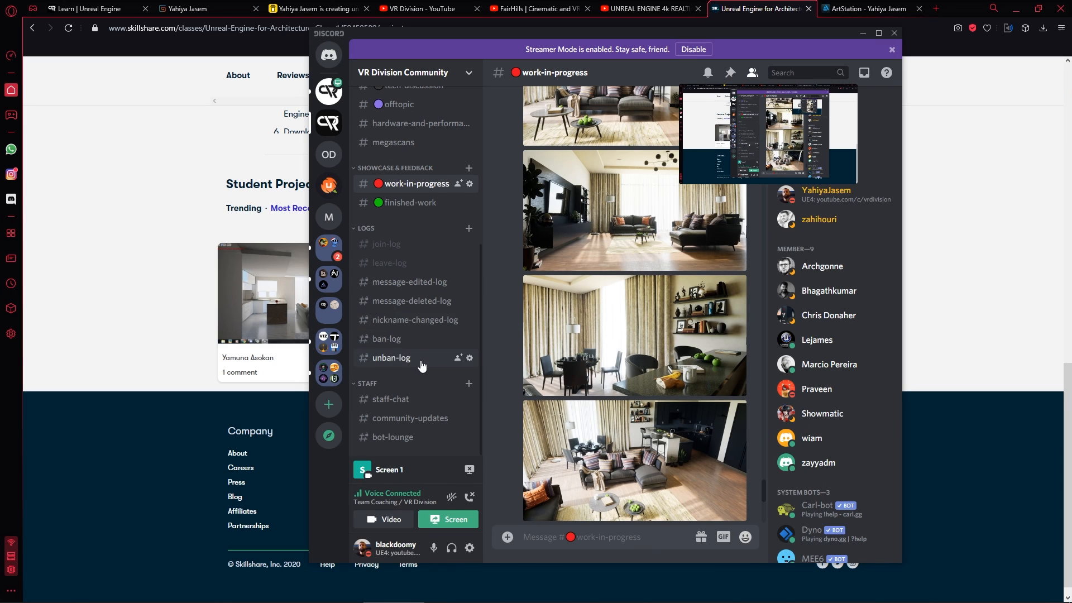
pyautogui.scroll(5, 412, 413)
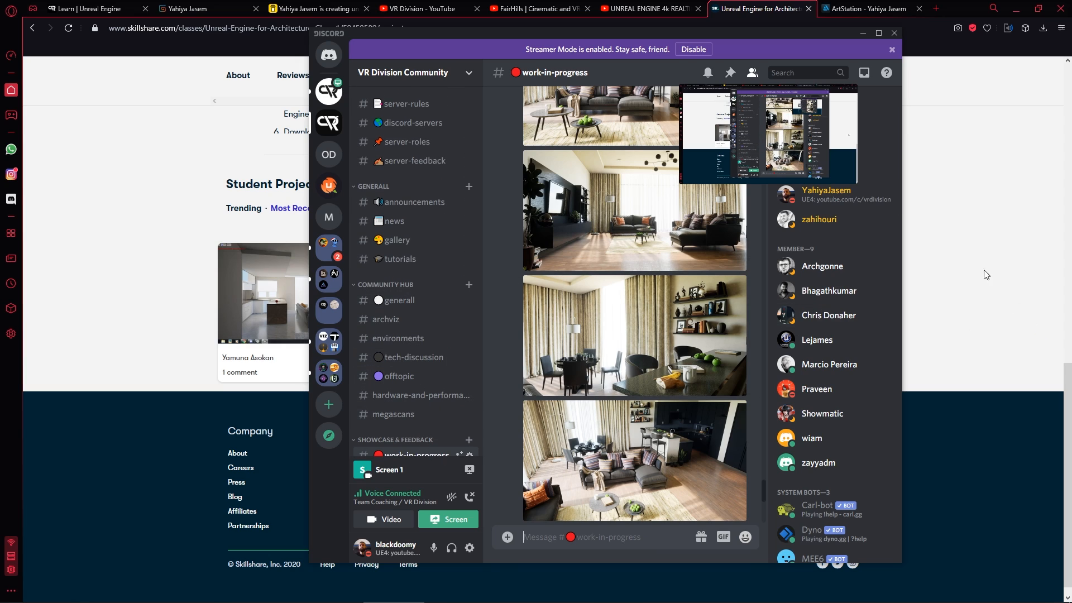
pyautogui.click(1025, 231)
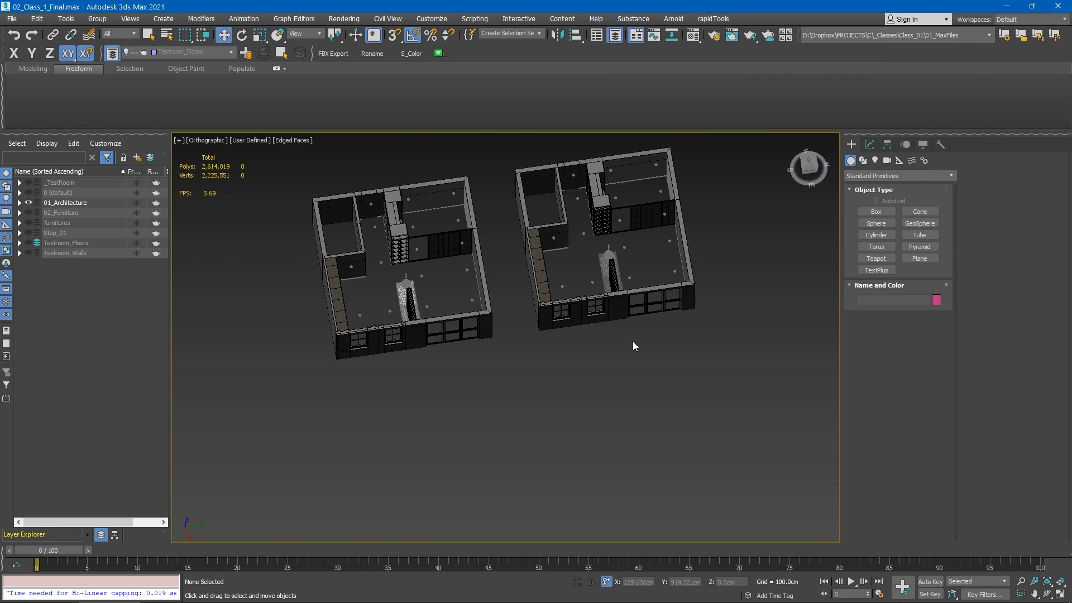
# Return to 3ds Max and compare the two apartment models from front, angled and overhead views.
pyautogui.scroll(2, 634, 342)
pyautogui.moveTo(634, 342); pyautogui.dragTo(622, 435, button='middle')
pyautogui.keyDown('alt'); pyautogui.moveTo(622, 436); pyautogui.dragTo(612, 431, button='middle'); pyautogui.keyUp('alt')
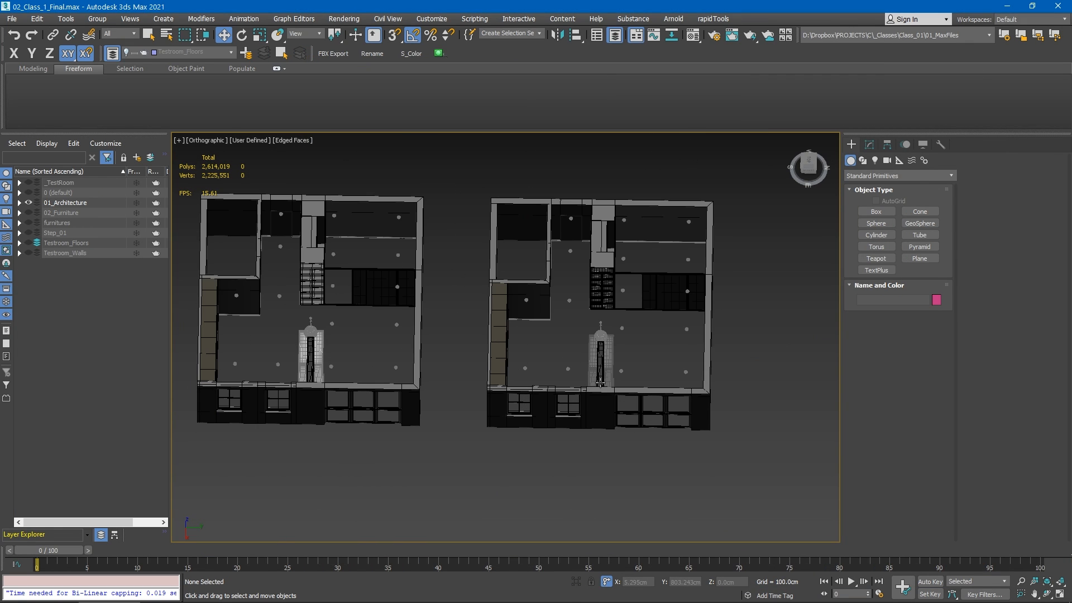
pyautogui.moveTo(496, 328)
pyautogui.mouseDown(button='middle')
pyautogui.moveTo(527, 391)
pyautogui.moveTo(487, 347)
pyautogui.mouseUp(button='middle')
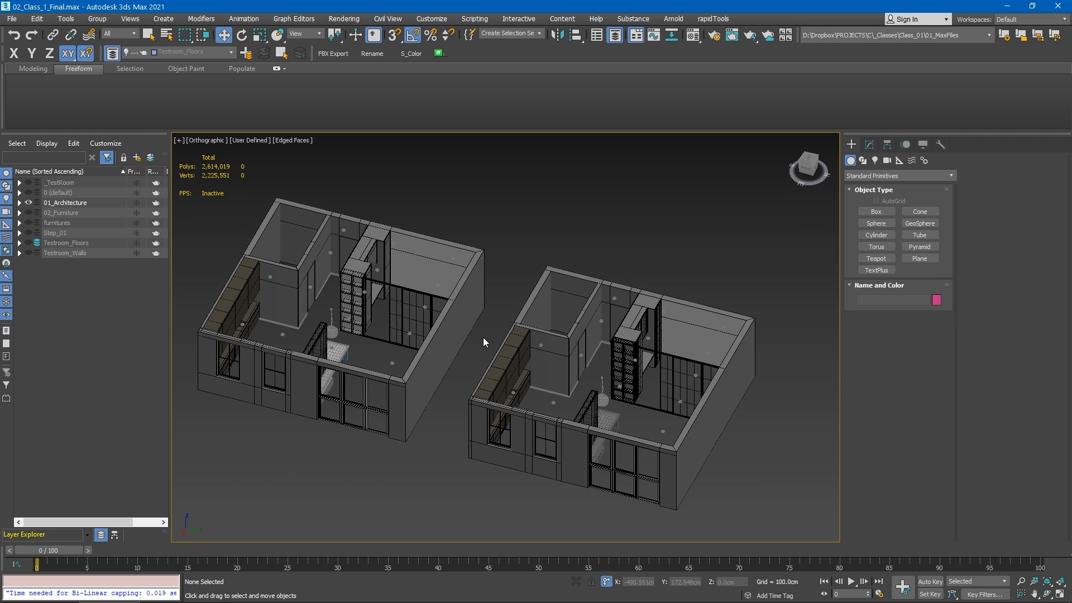
pyautogui.keyDown('alt'); pyautogui.moveTo(484, 342); pyautogui.dragTo(540, 380, button='middle'); pyautogui.keyUp('alt')
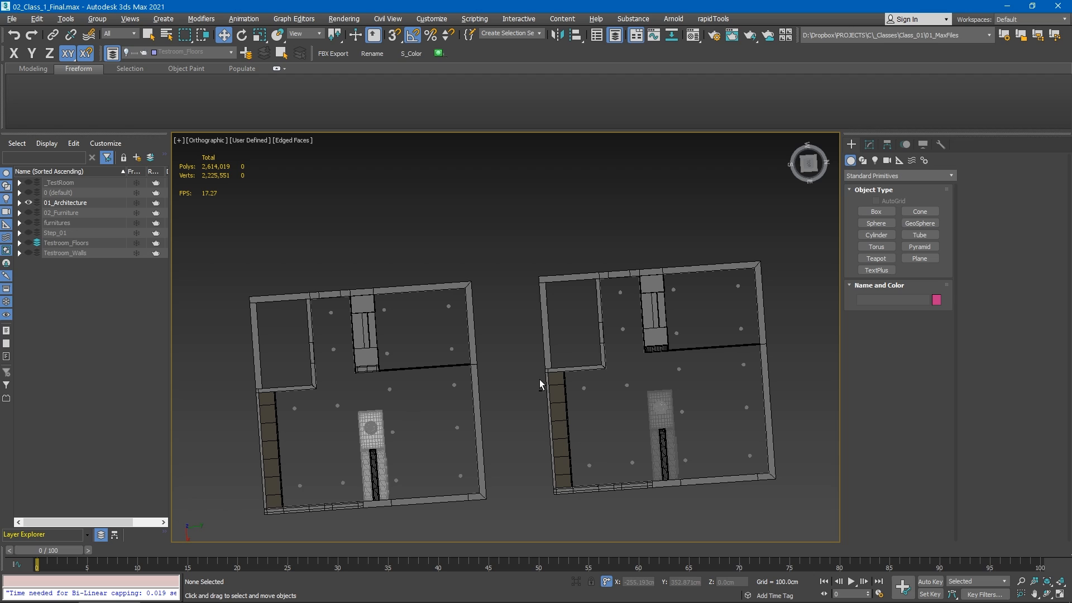